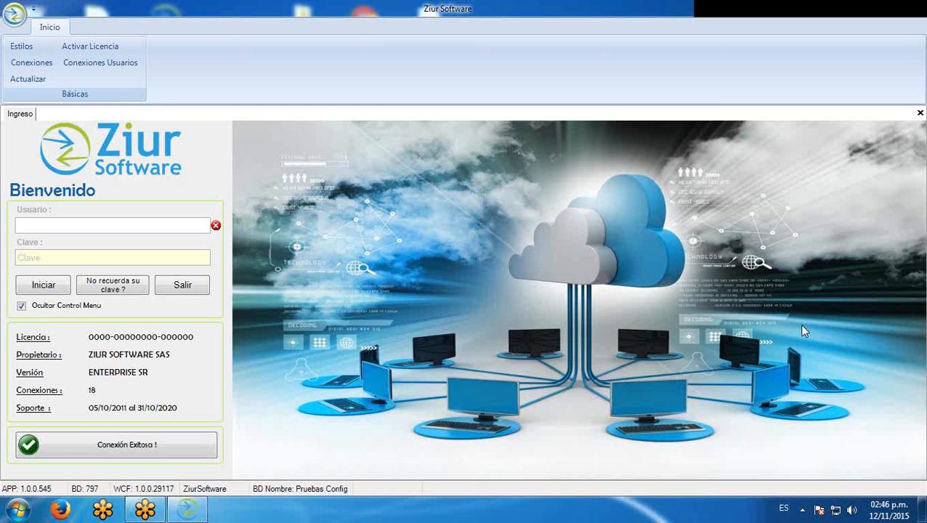
Log in to Ziur Software as the administrator user with its password
click(92, 226)
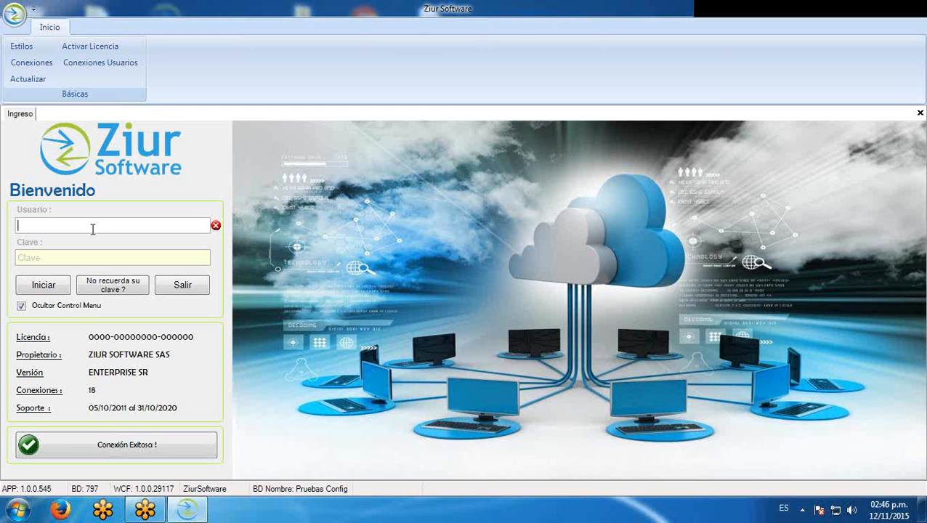
text(administrador)
key(Tab)
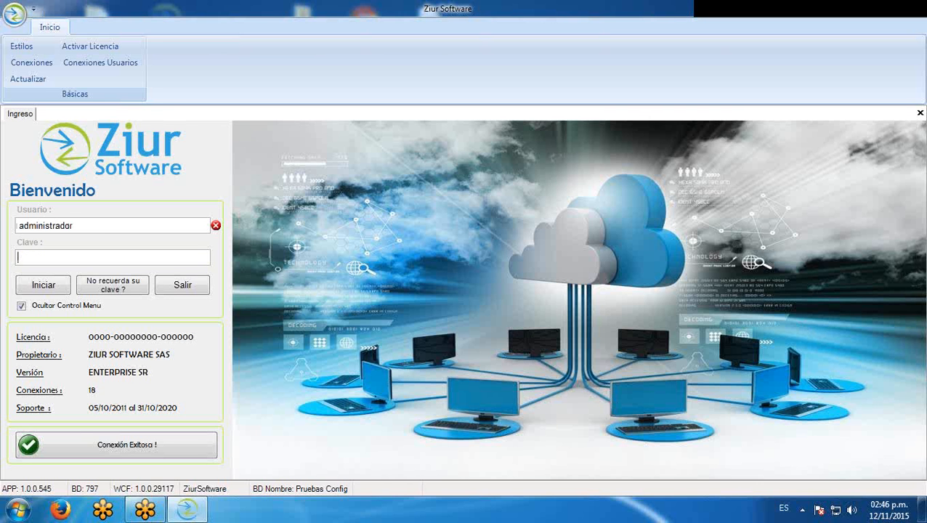
text(****)
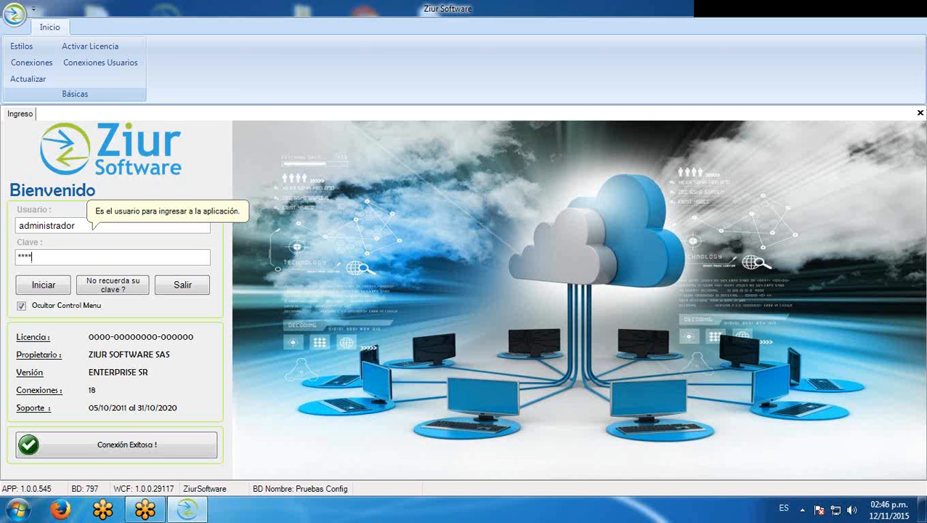
key(Return)
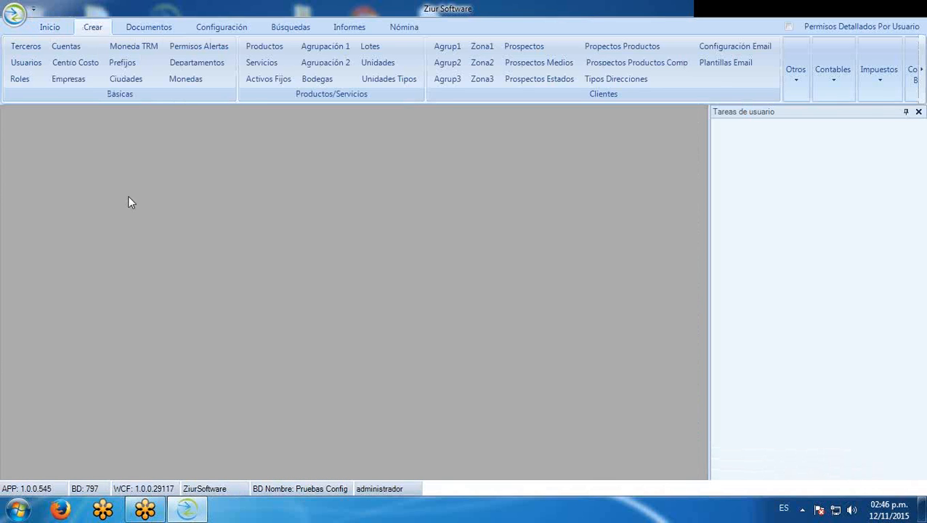
Close the user tasks panel and open a blank Terceros form from Crear > Básicas
click(919, 112)
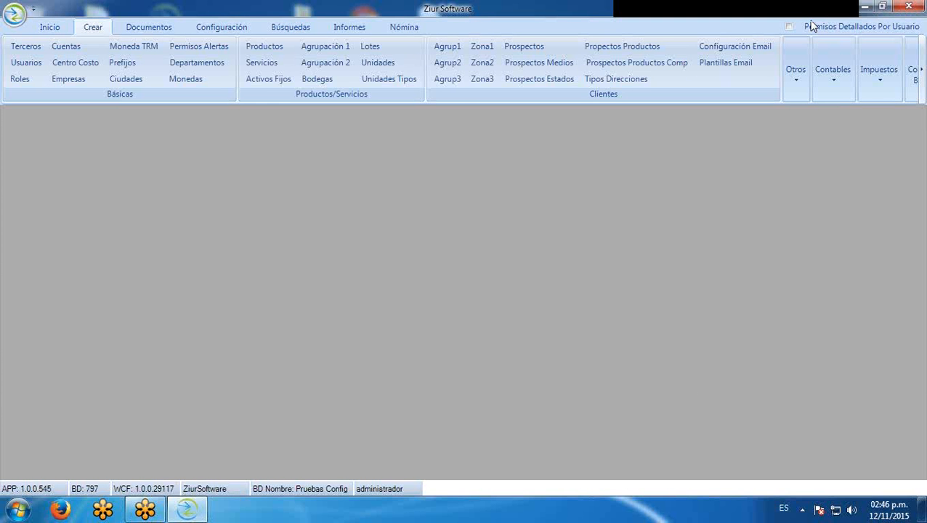
click(404, 27)
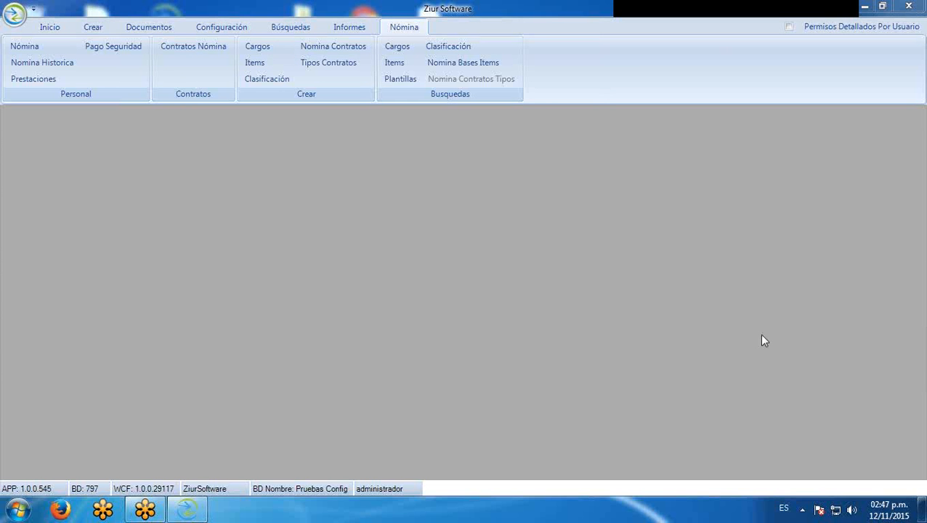
click(89, 30)
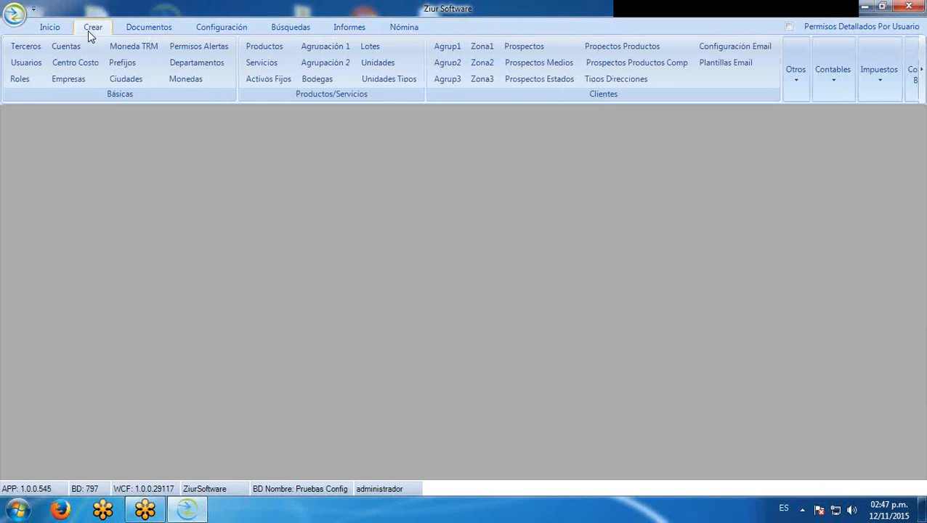
click(25, 45)
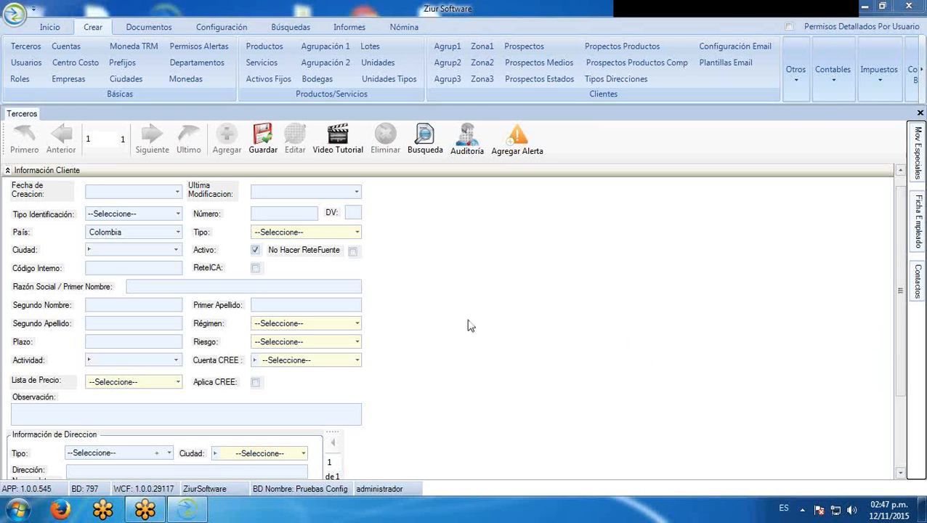
Set identification type to CC and enter an ID number, retrying another after the in-use warning
click(177, 214)
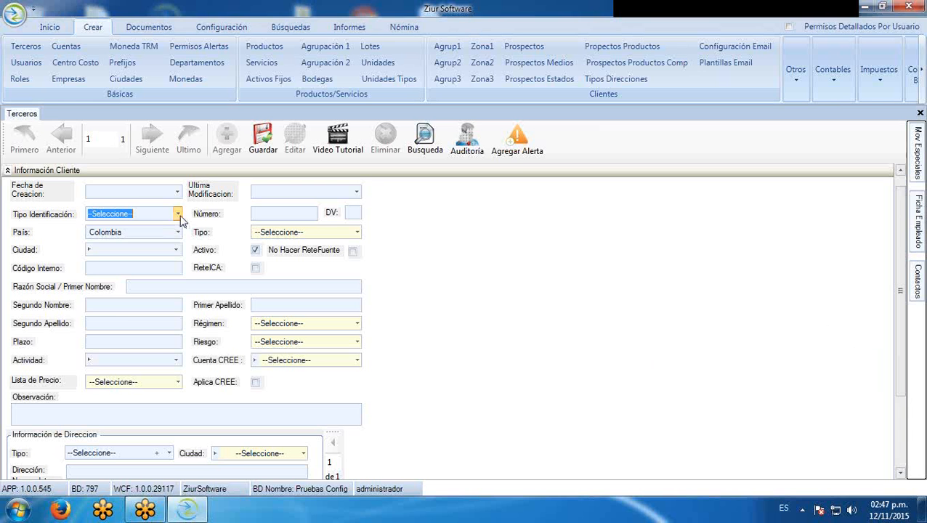
click(130, 240)
click(266, 217)
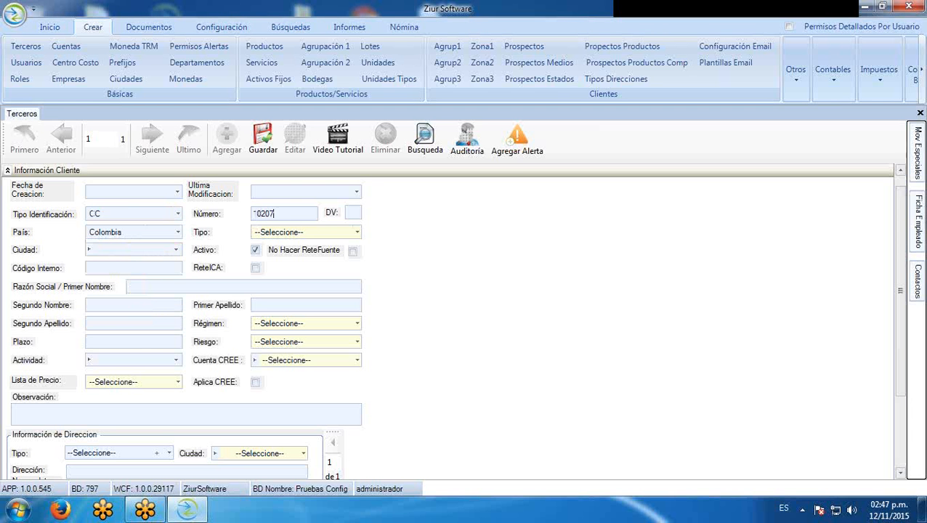
click(357, 233)
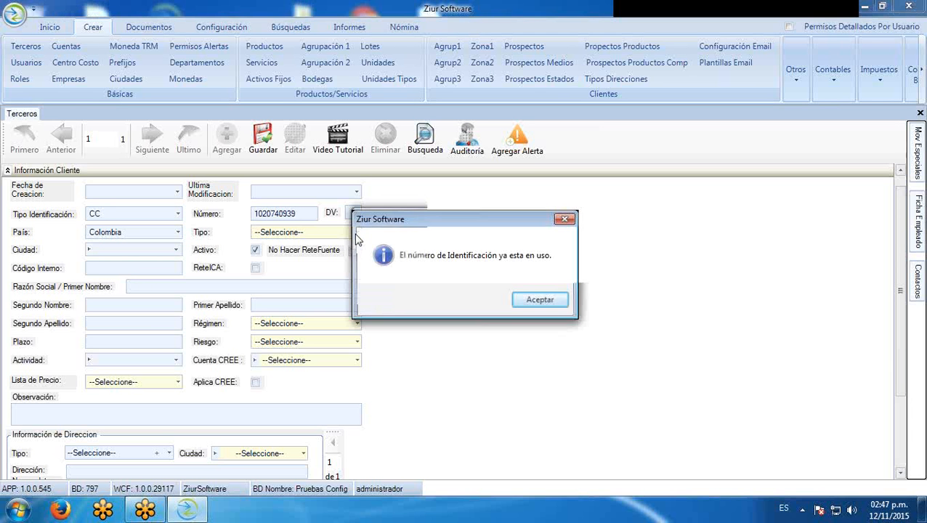
click(542, 302)
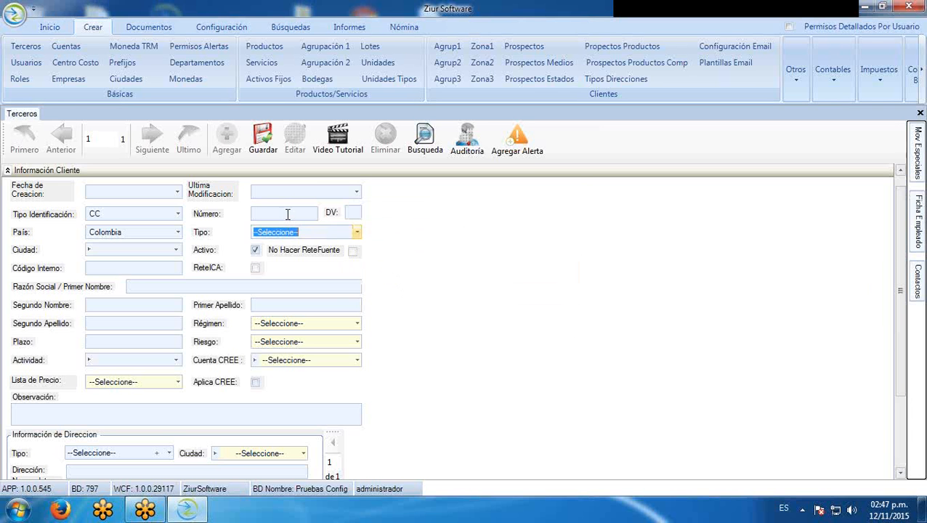
click(357, 233)
Dismiss the in-use warning and enter a different identification number
click(535, 301)
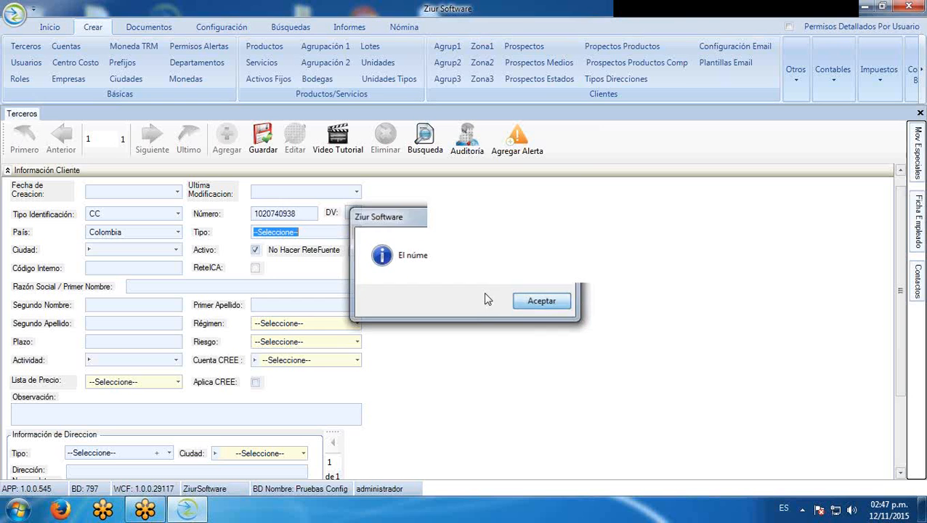
click(291, 210)
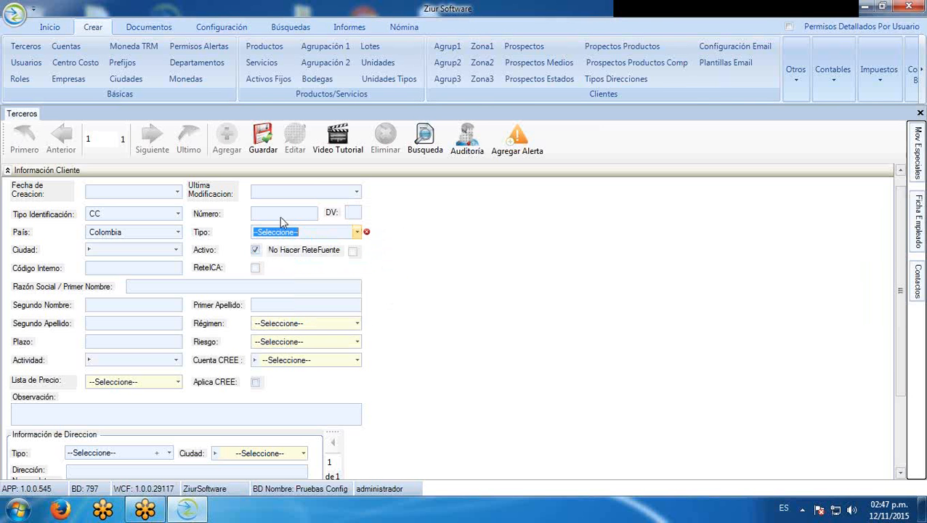
click(282, 216)
Mark the third party's type as Empleado
click(357, 232)
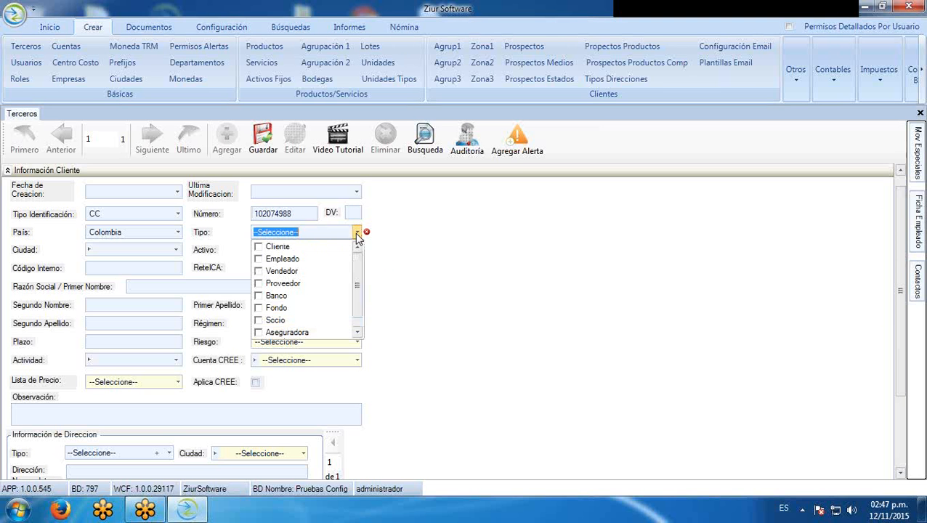
click(259, 260)
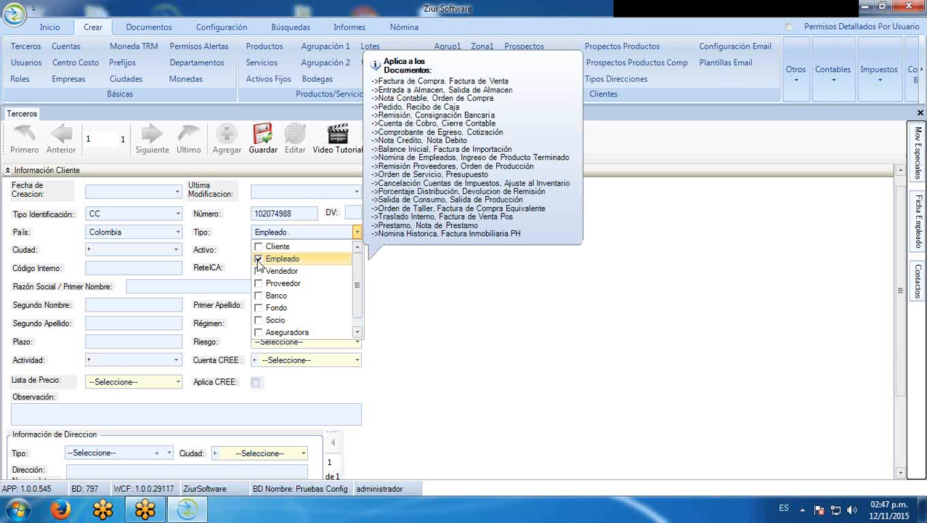
click(178, 250)
Set the city to Bogota D.C. by searching 'bog'
click(178, 250)
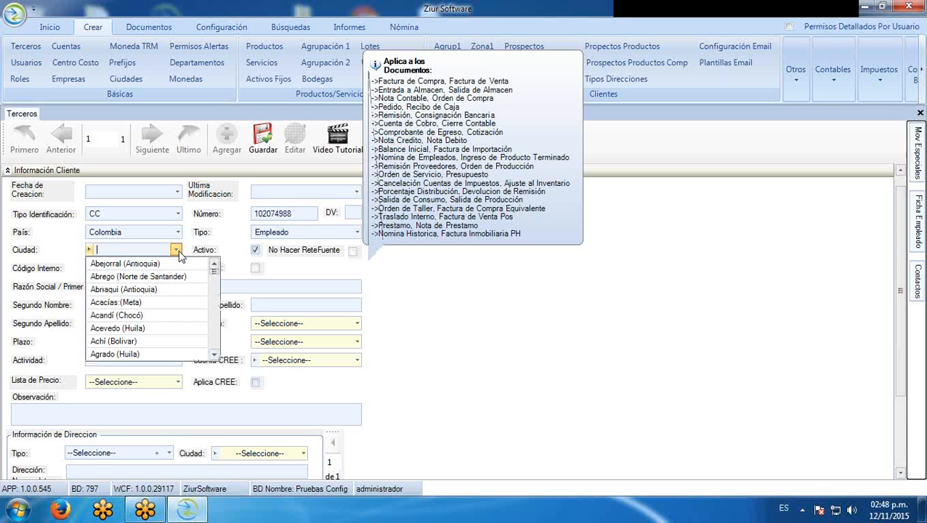
text(ba)
key(BackSpace)
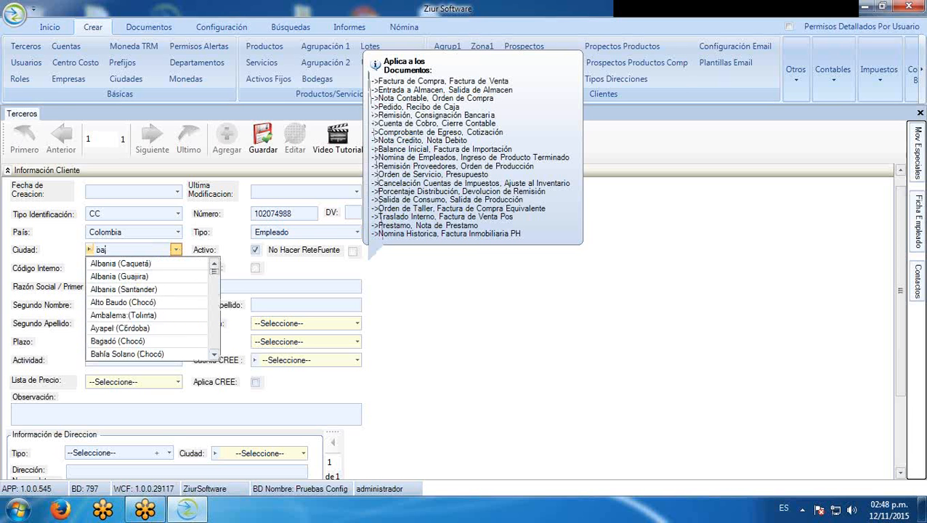
text(og)
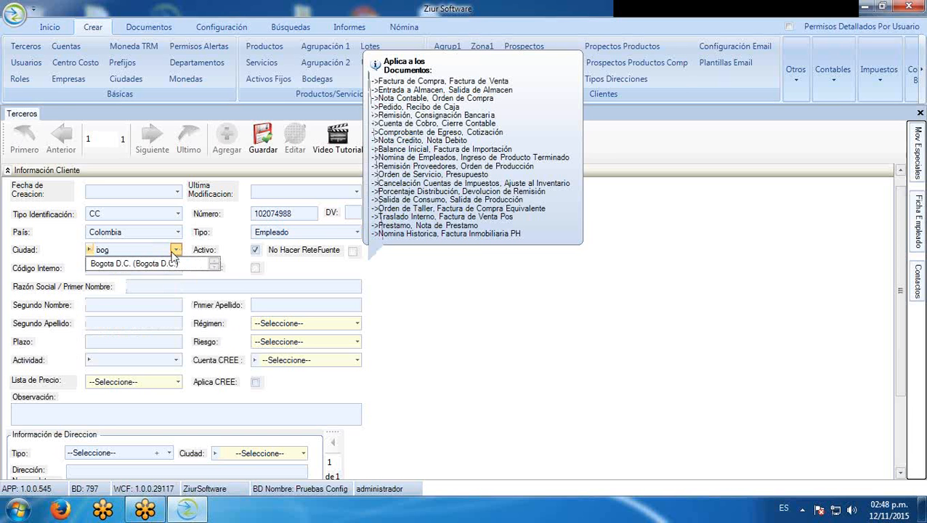
click(154, 266)
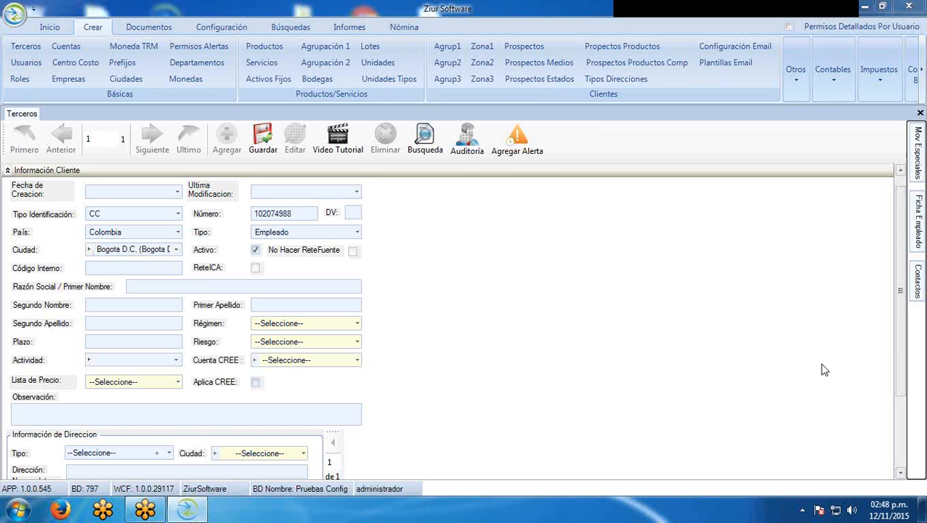
Enter the employee's first name and middle name
click(141, 285)
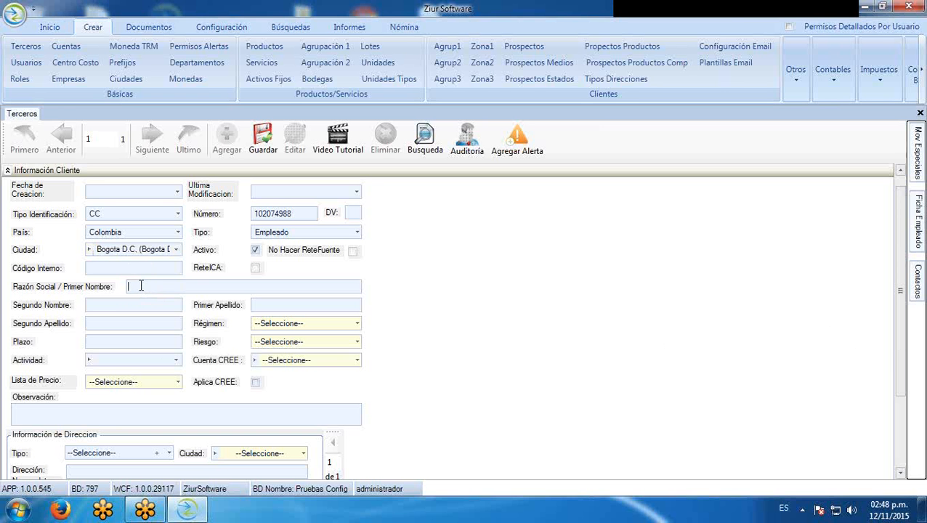
click(139, 306)
Enter both surnames and set the regime to Régimen Simplificado
click(283, 305)
click(181, 323)
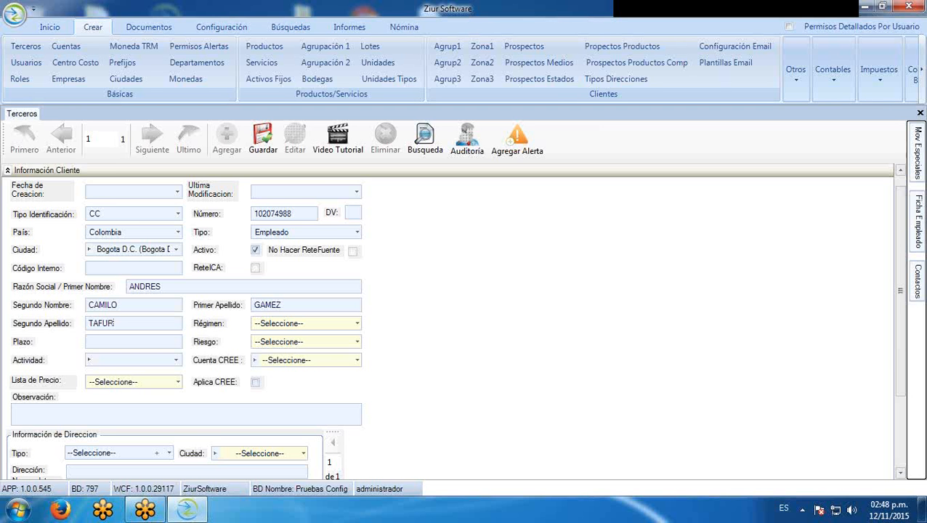
click(356, 324)
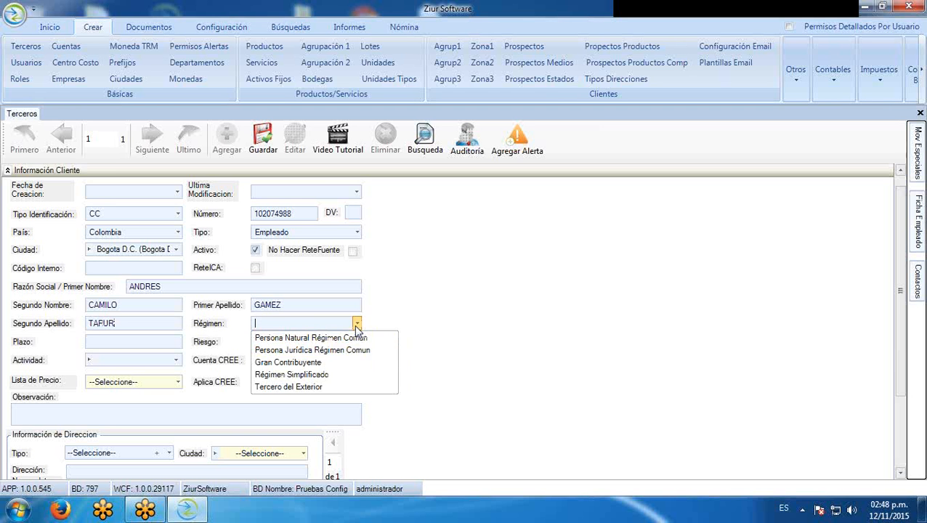
click(305, 375)
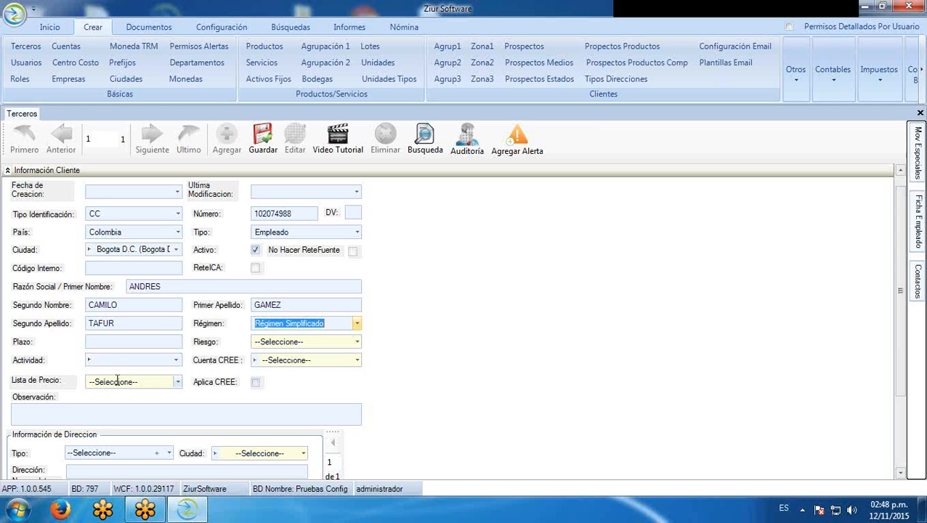
Add a Casa address type and enter the street address with apartment number
scroll(902, 396, down, 3)
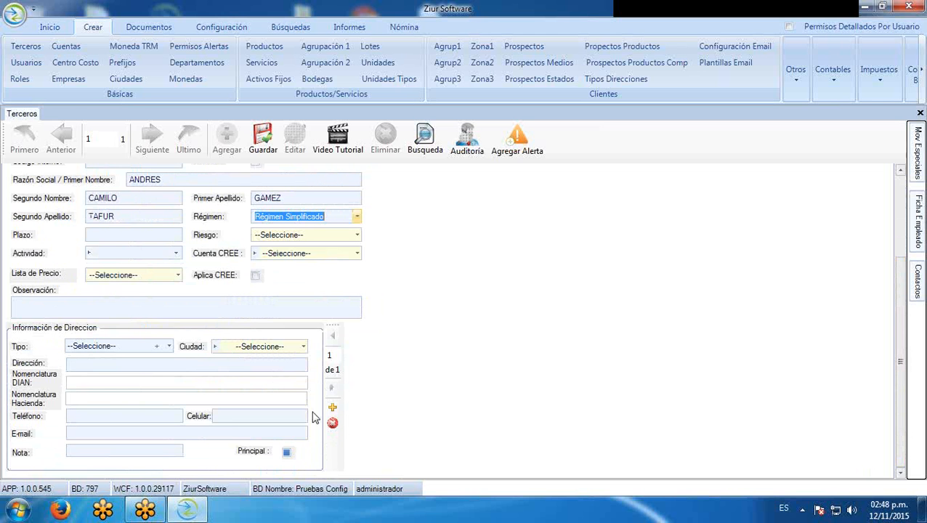
click(168, 346)
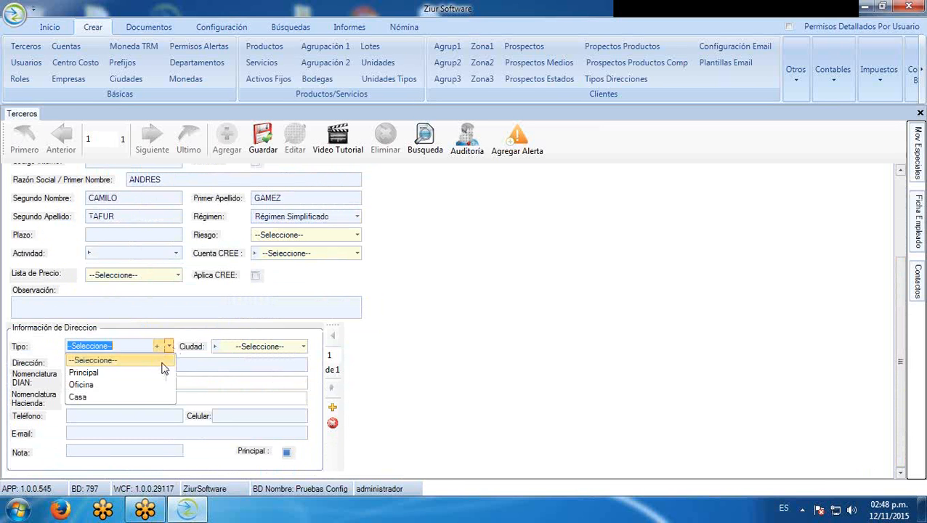
click(151, 373)
click(168, 347)
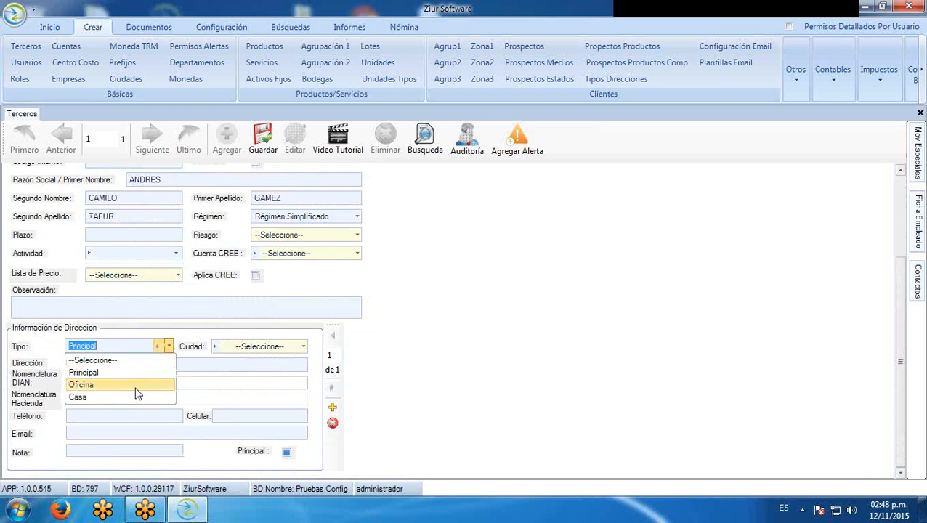
click(125, 392)
click(143, 365)
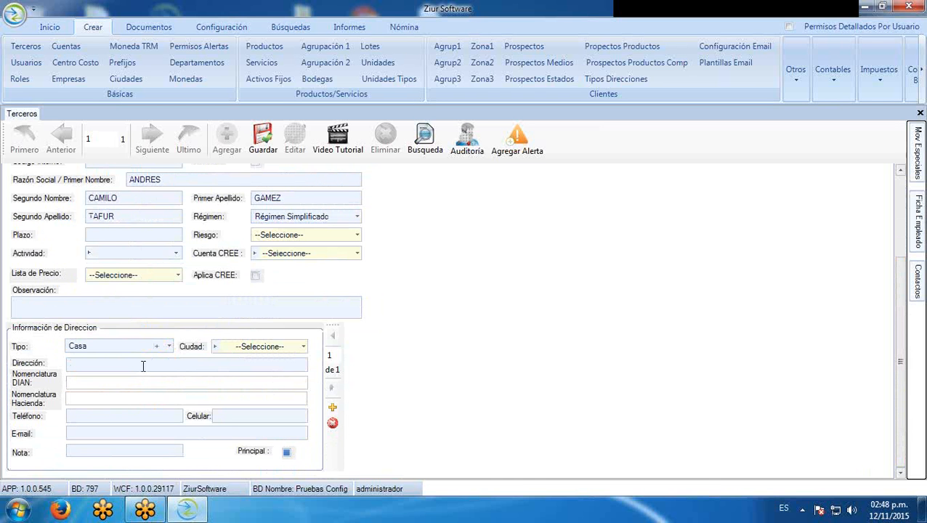
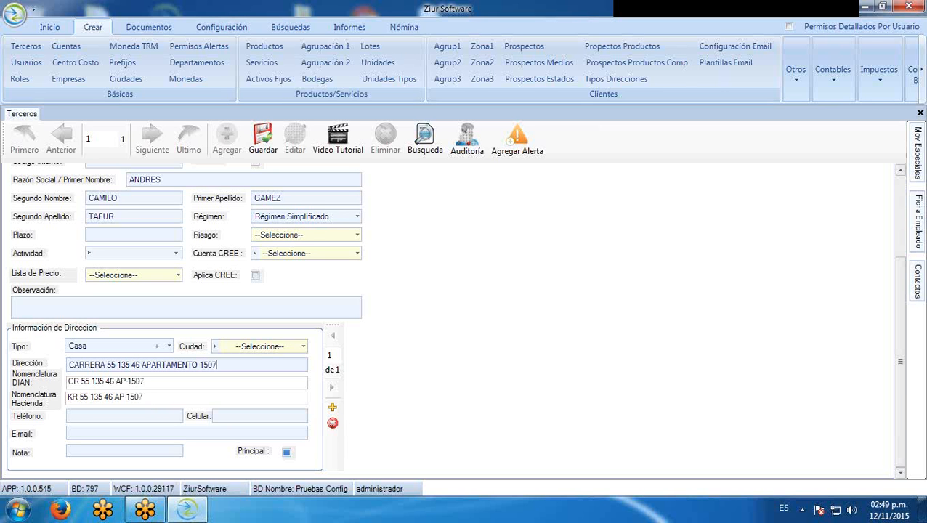
Enter the landline and mobile numbers, mark the address Principal, and save the third party
click(146, 411)
text(4567654)
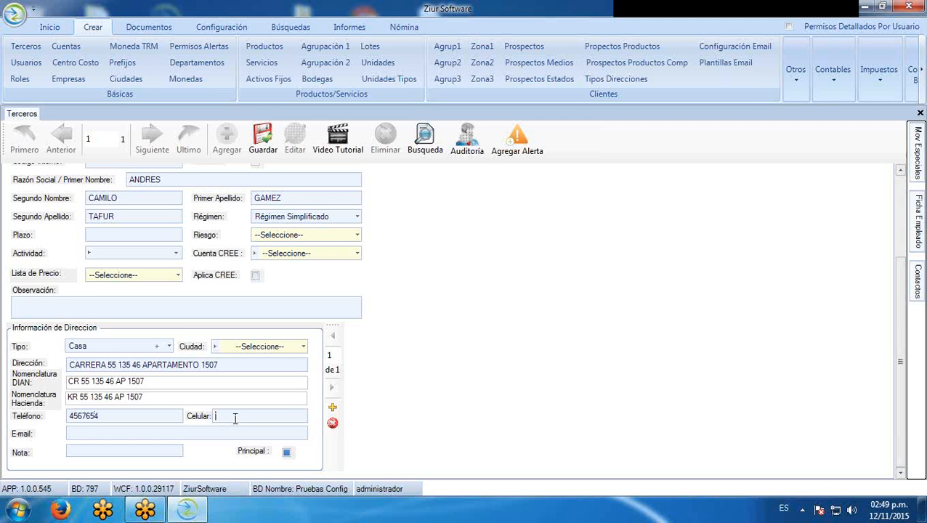
click(226, 416)
click(154, 434)
click(287, 453)
click(277, 142)
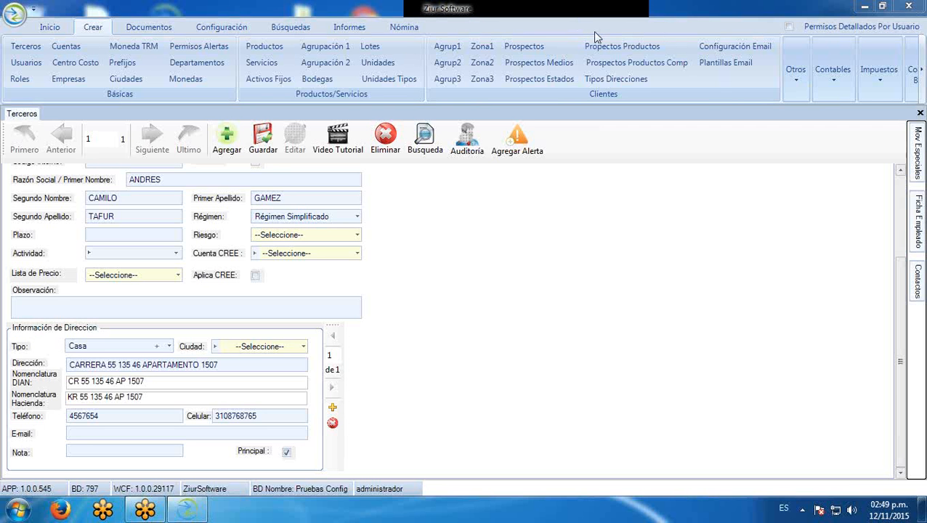
Dock the Ficha Empleado panel and zoom the Fecha Nacimiento calendar out to the century
click(922, 225)
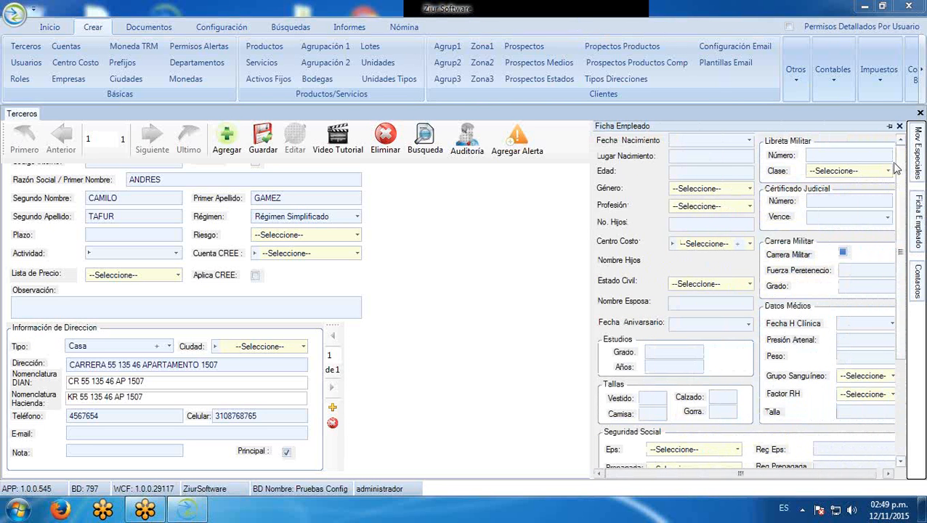
click(889, 126)
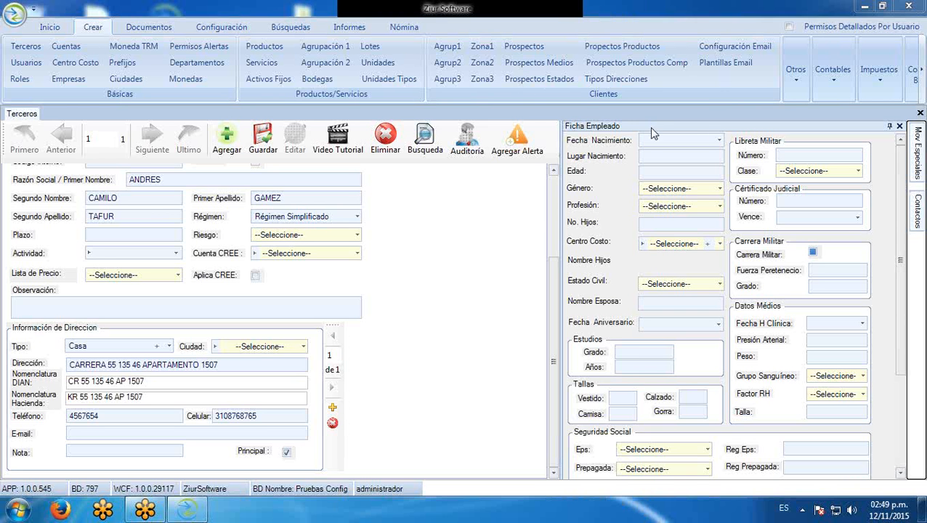
click(720, 141)
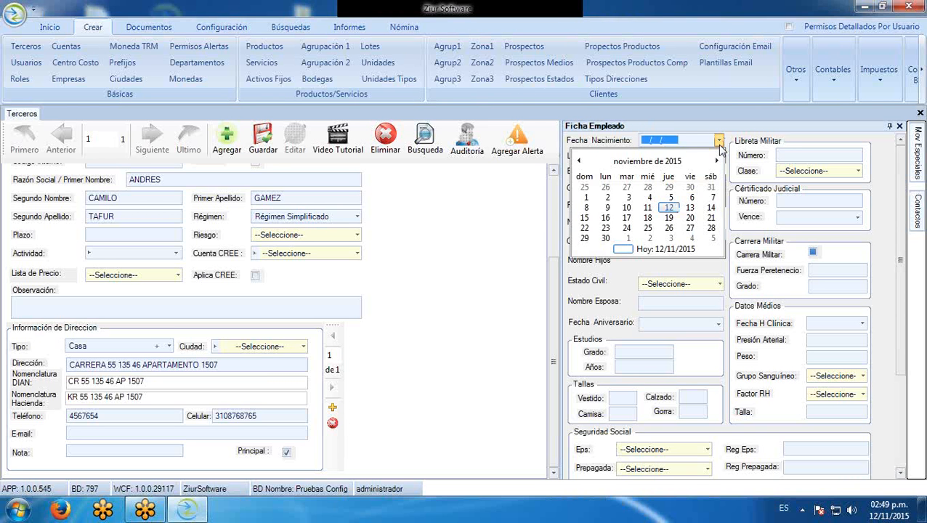
click(629, 163)
click(640, 163)
click(642, 165)
Pick a January 1999 day from the birth-date calendar
click(635, 184)
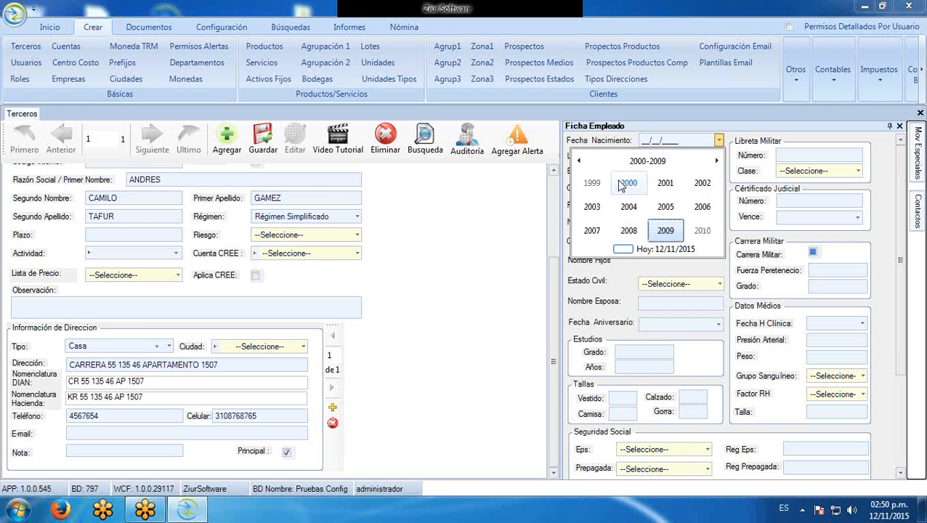
click(606, 185)
click(607, 184)
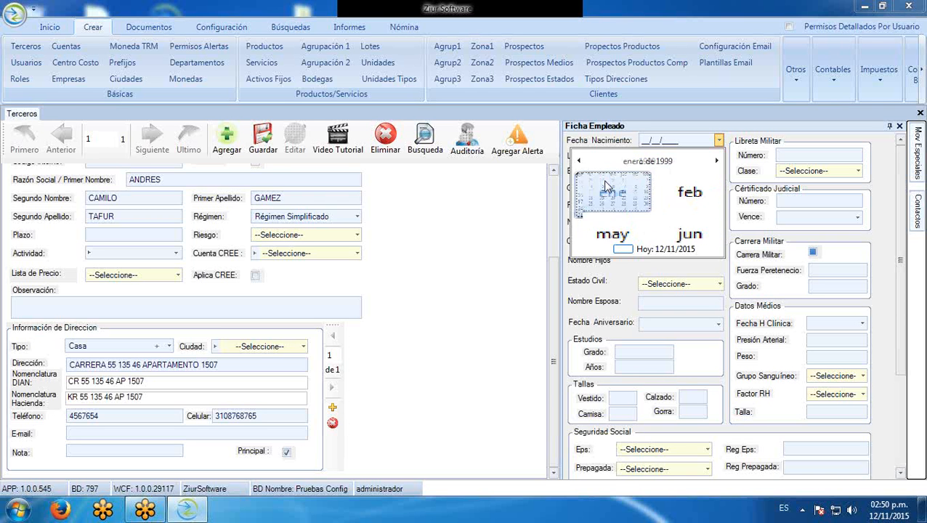
click(680, 194)
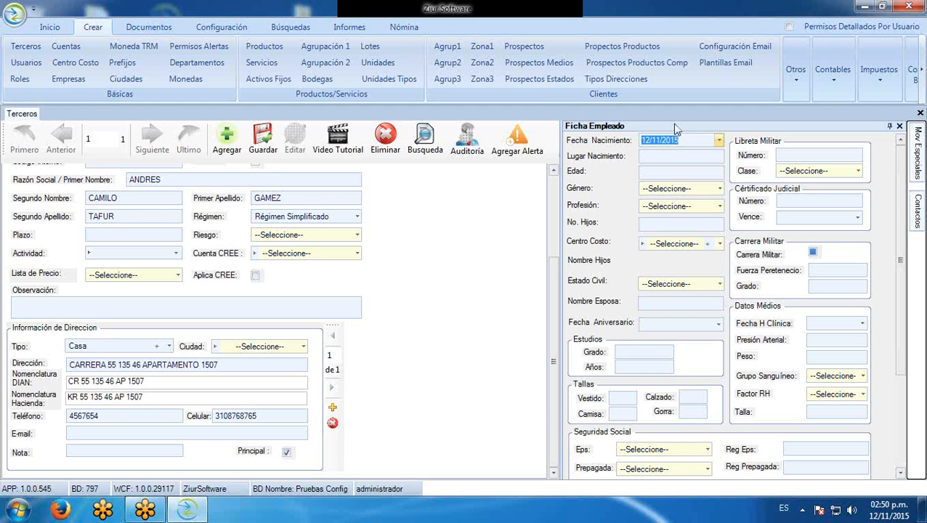
Retype the birth date as 01/01/1990 and move on to Lugar Nacimiento
click(666, 157)
drag(701, 143, 671, 141)
text(00)
click(700, 140)
text(01012)
text(1990)
click(644, 156)
drag(899, 251, 897, 349)
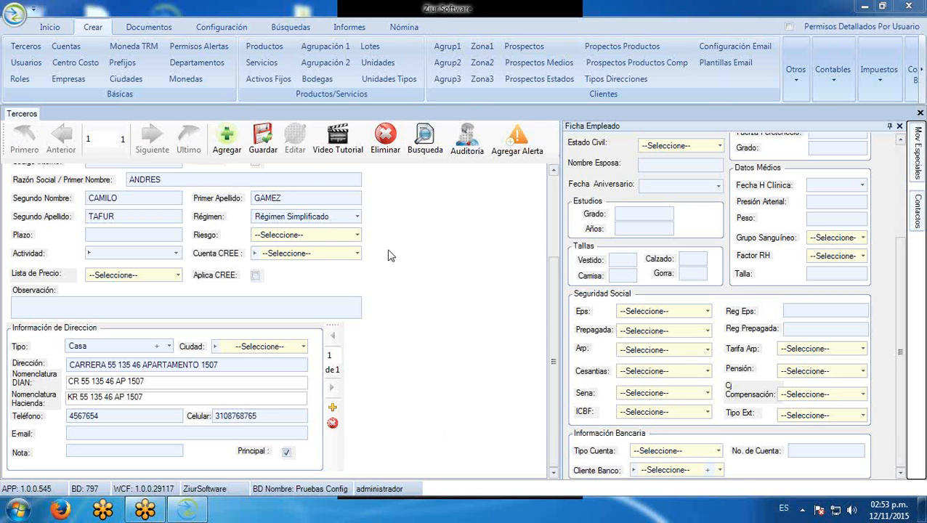
Choose SALUDCOOP EPS, Aurora ARP, COLFONDOS severance fund, and the SENA and ICBF entities
click(707, 313)
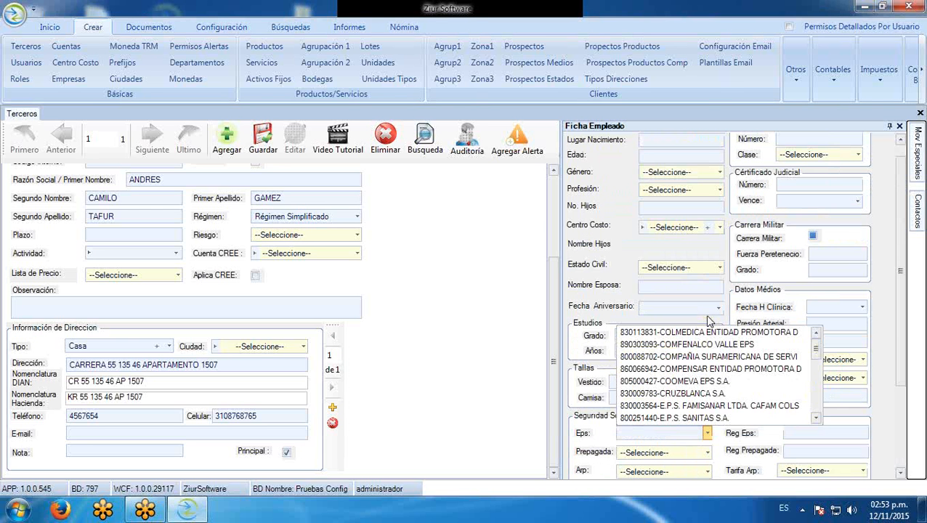
text(salud)
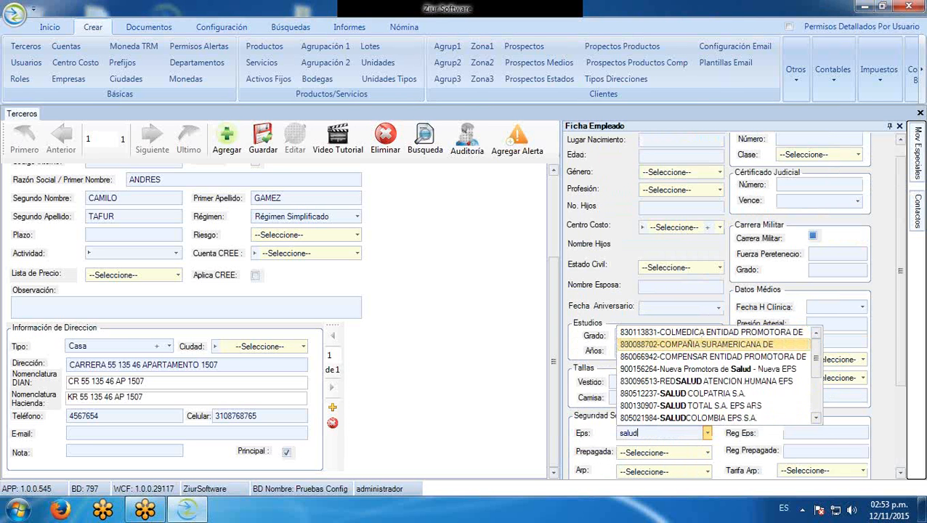
text(c)
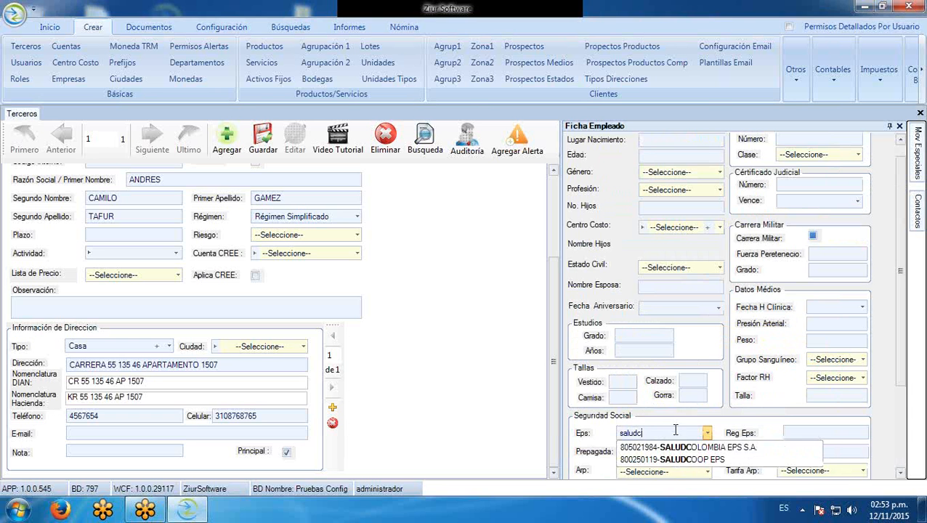
click(673, 459)
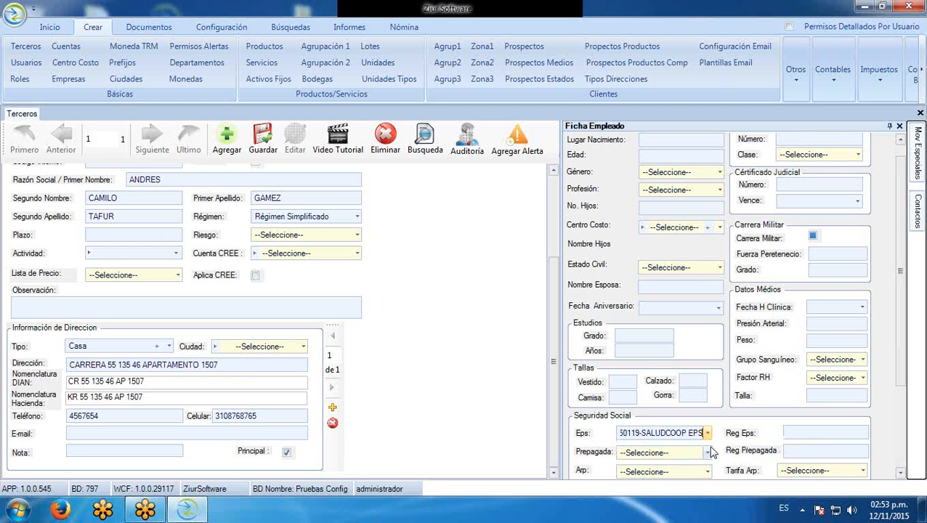
scroll(894, 339, down, 3)
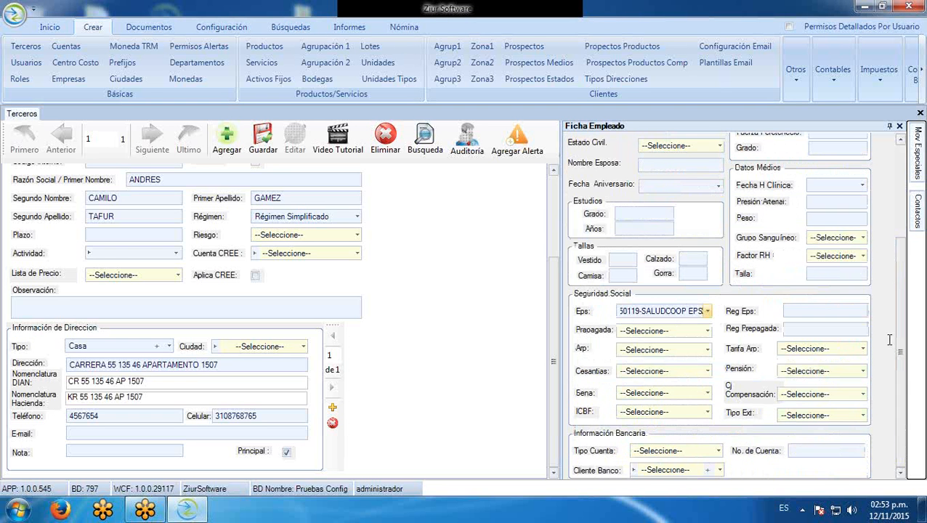
click(706, 349)
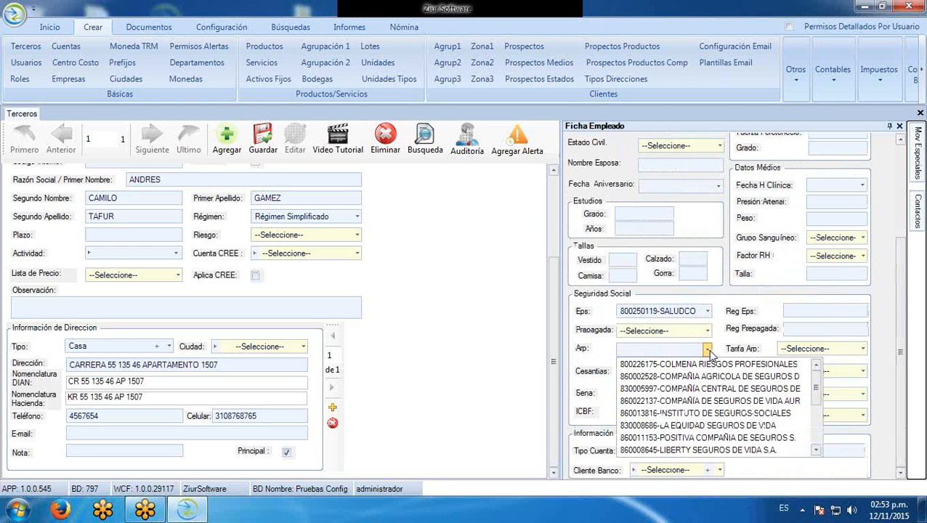
click(709, 401)
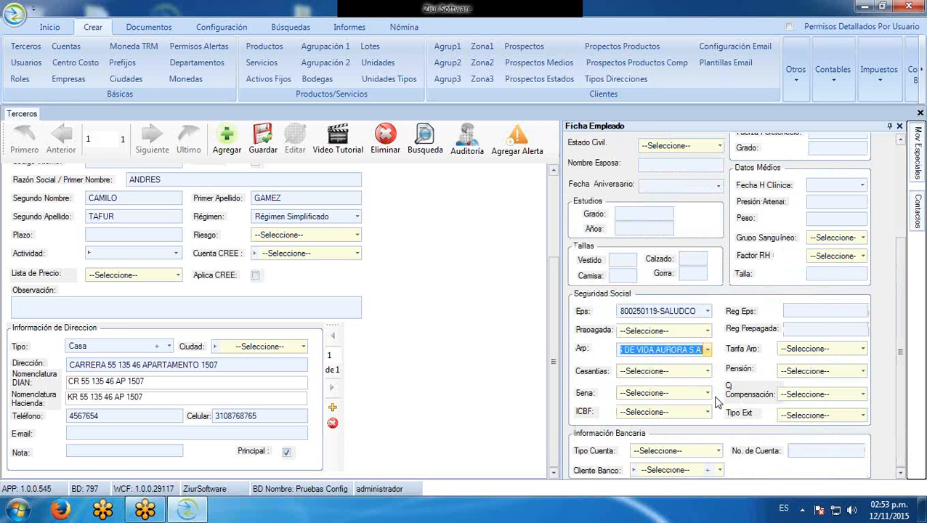
click(700, 376)
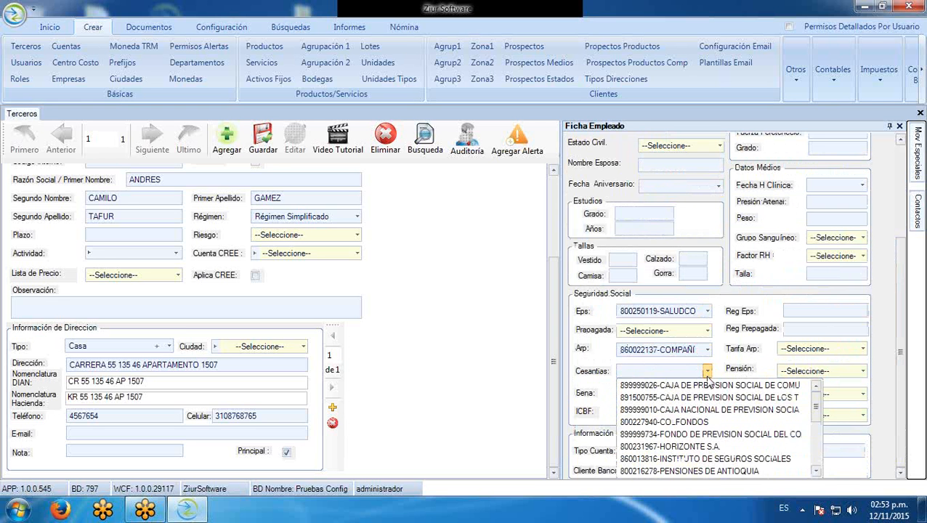
click(698, 418)
click(706, 394)
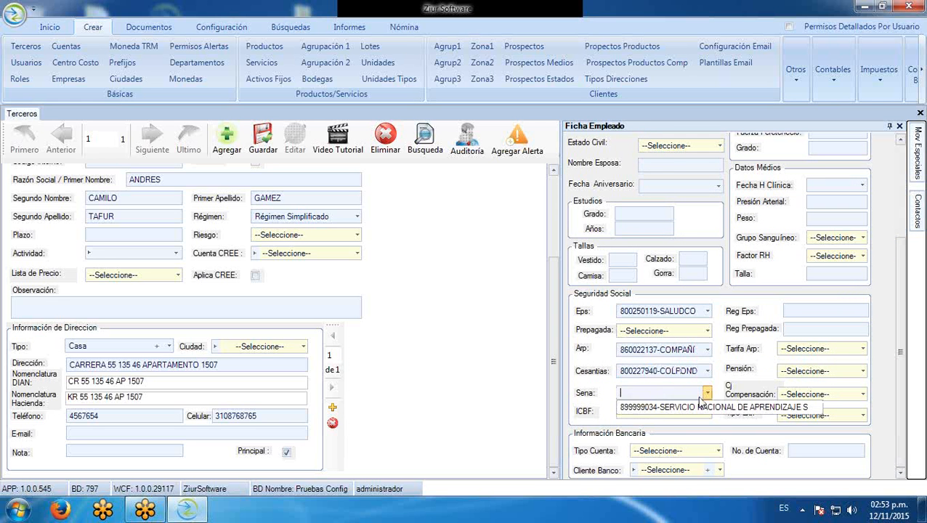
click(709, 415)
click(708, 413)
click(705, 429)
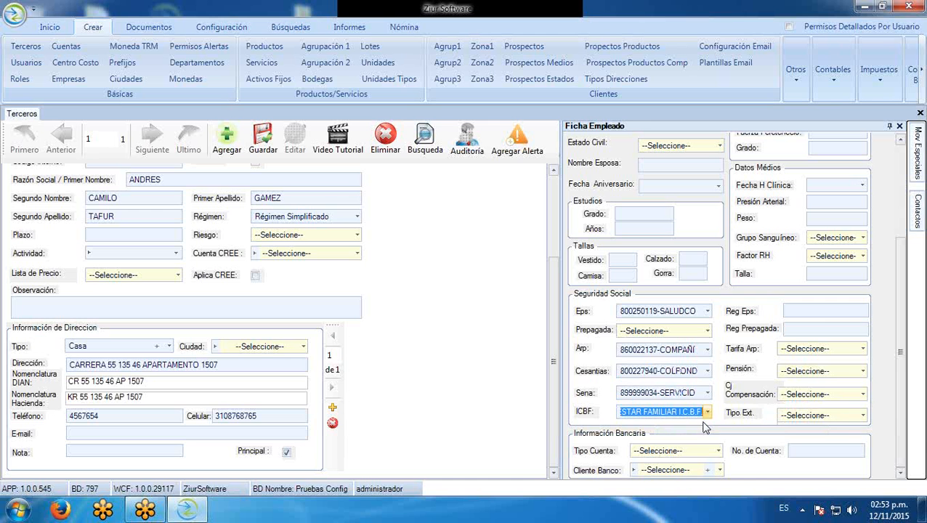
click(862, 349)
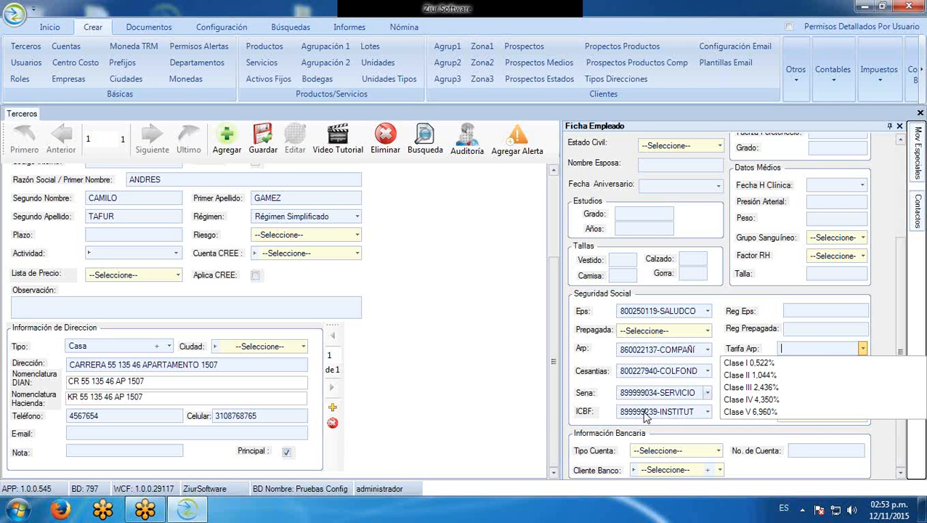
click(763, 375)
click(862, 371)
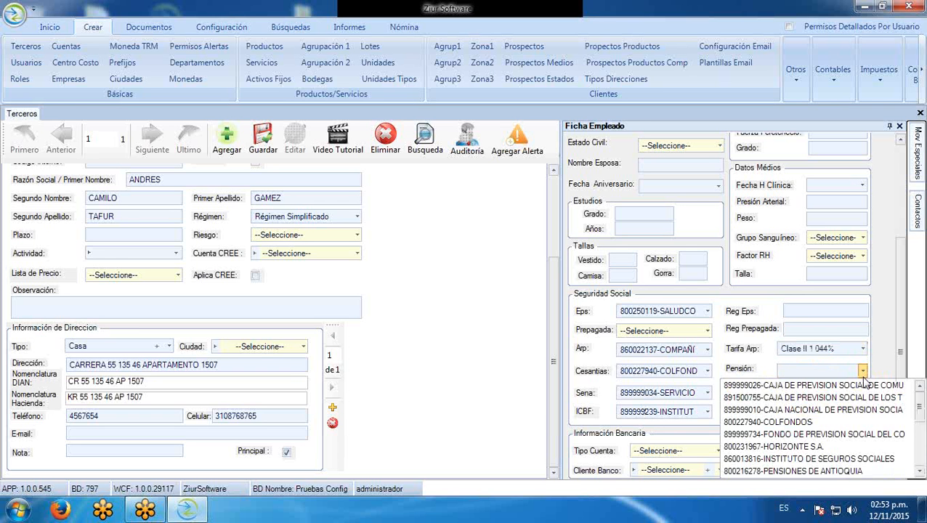
click(830, 423)
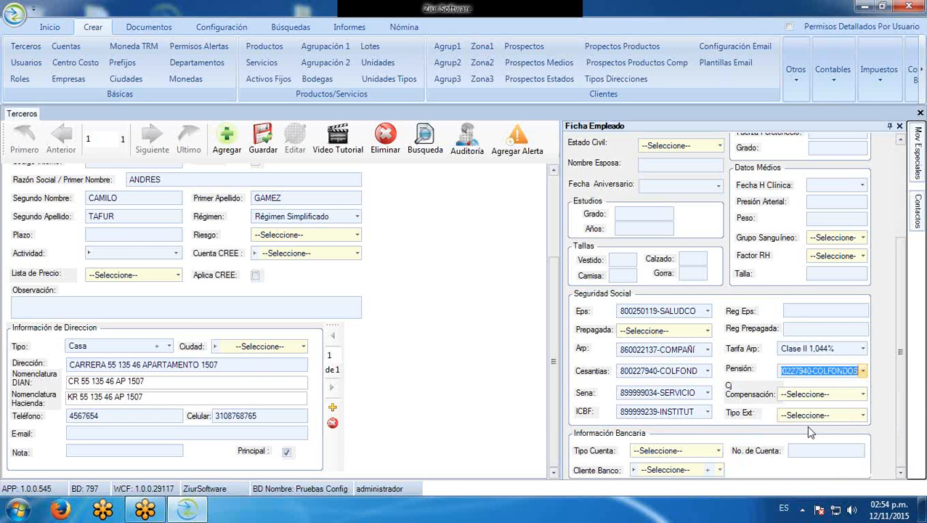
click(862, 394)
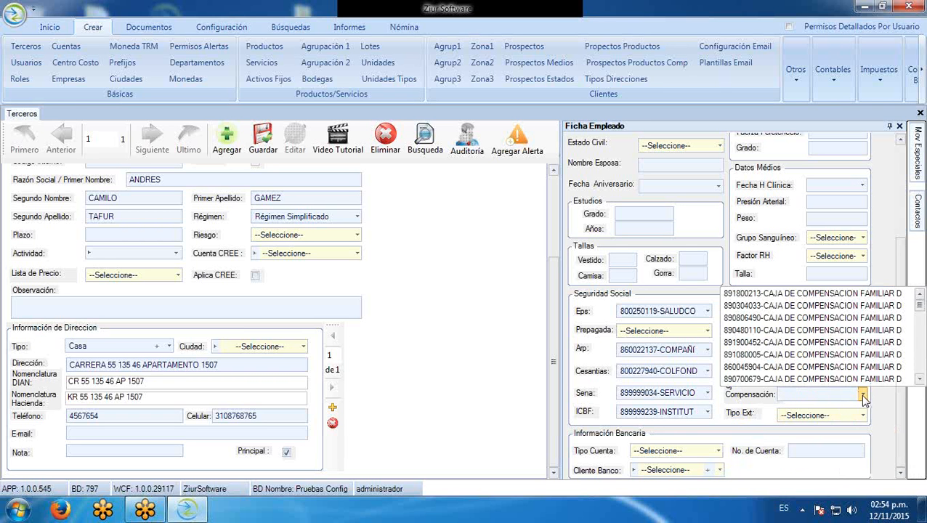
click(865, 367)
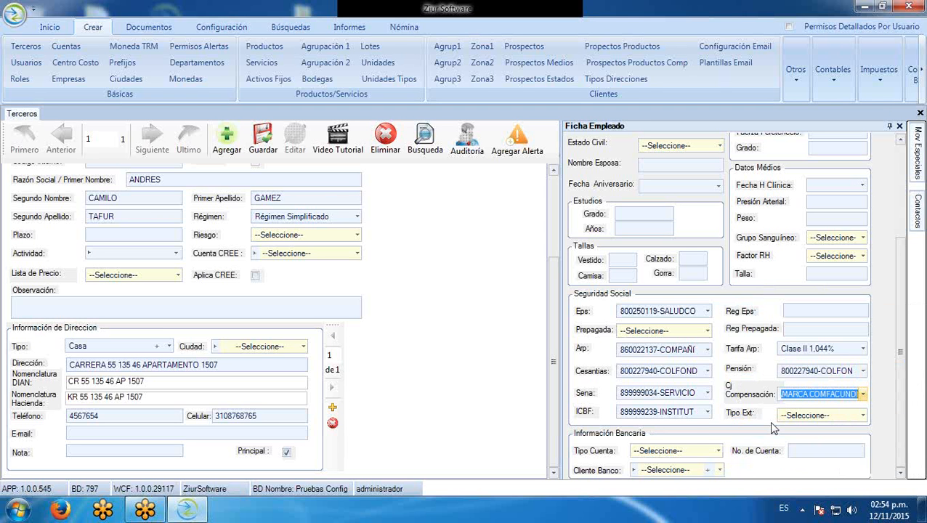
click(863, 416)
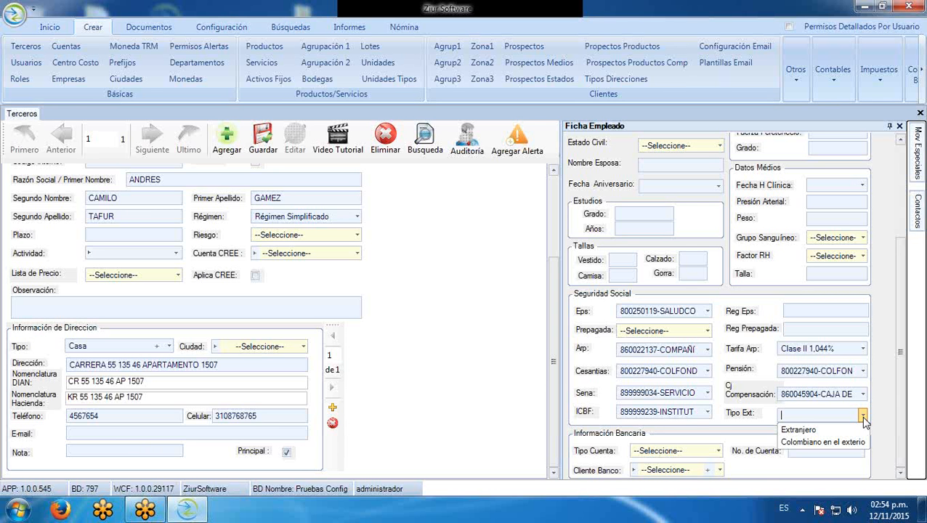
click(863, 418)
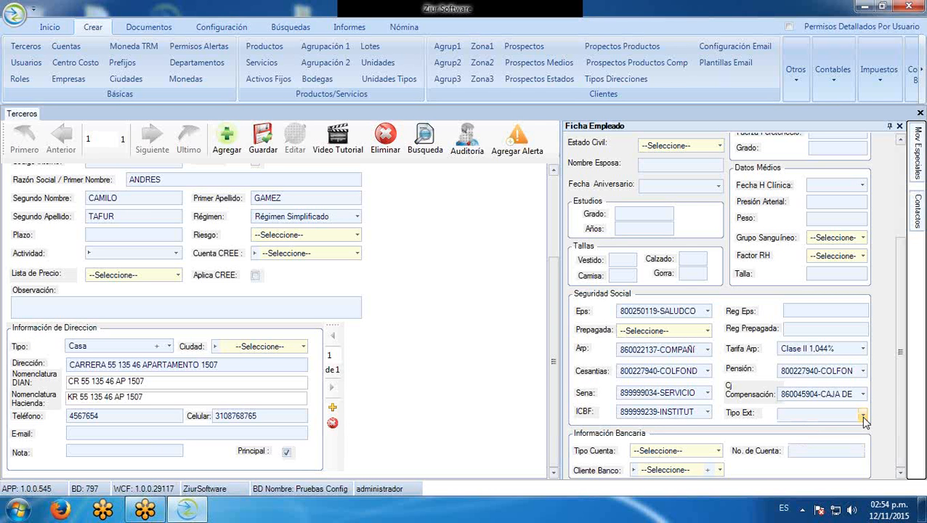
Enter an Ahorros account number at BANCO DAVIVIENDA and save the employee data
click(718, 451)
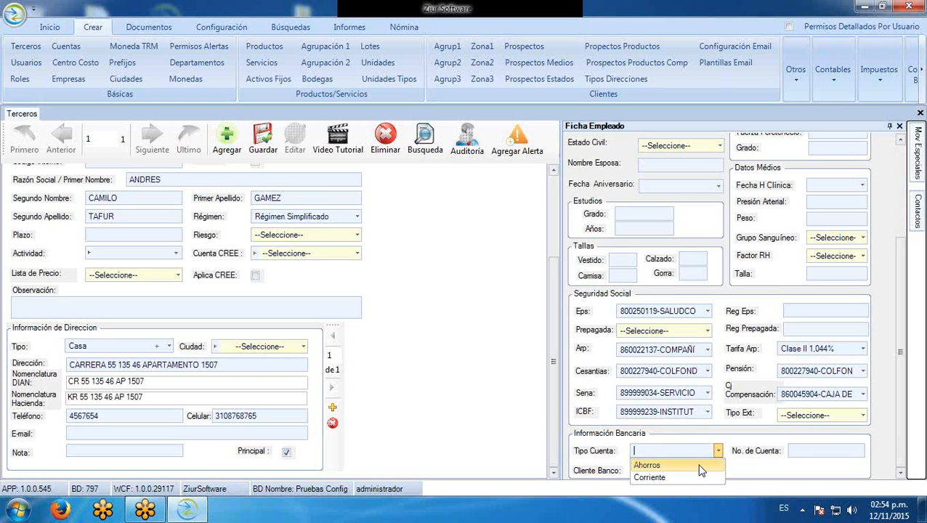
click(698, 463)
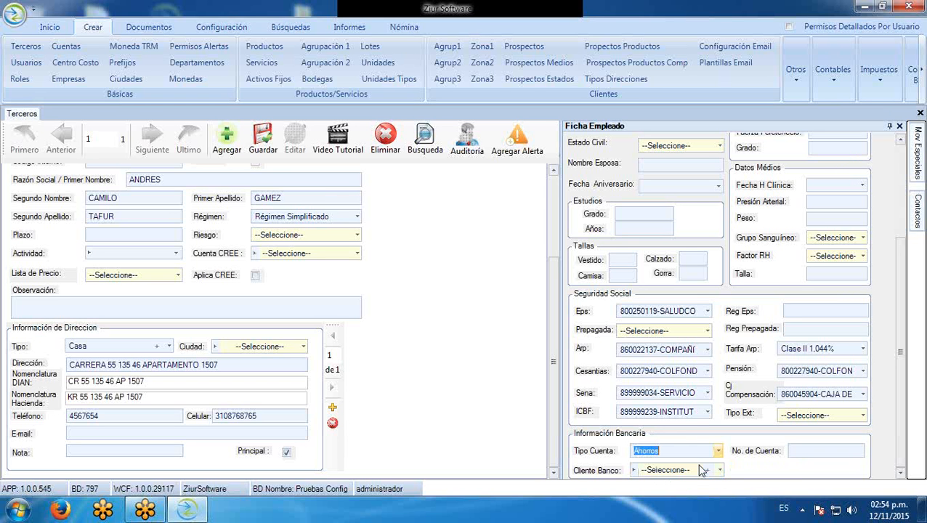
click(819, 449)
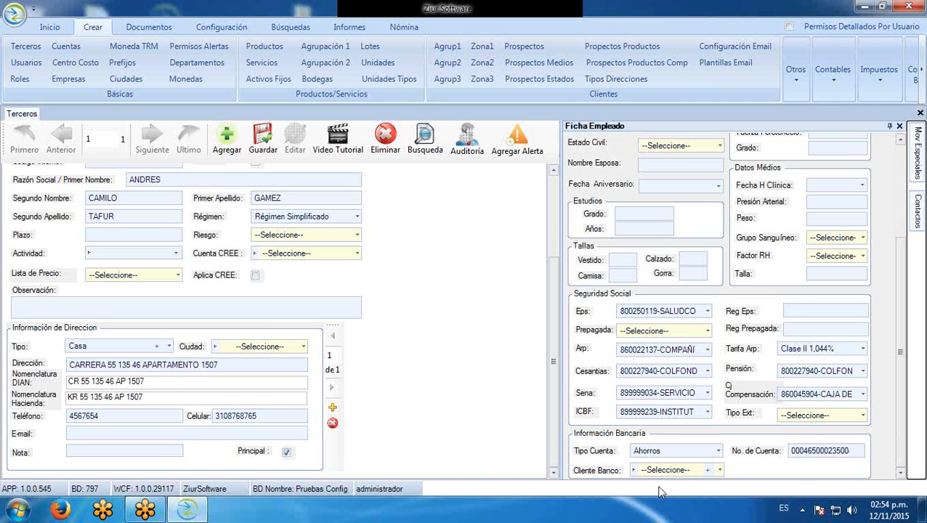
click(720, 471)
text(dav)
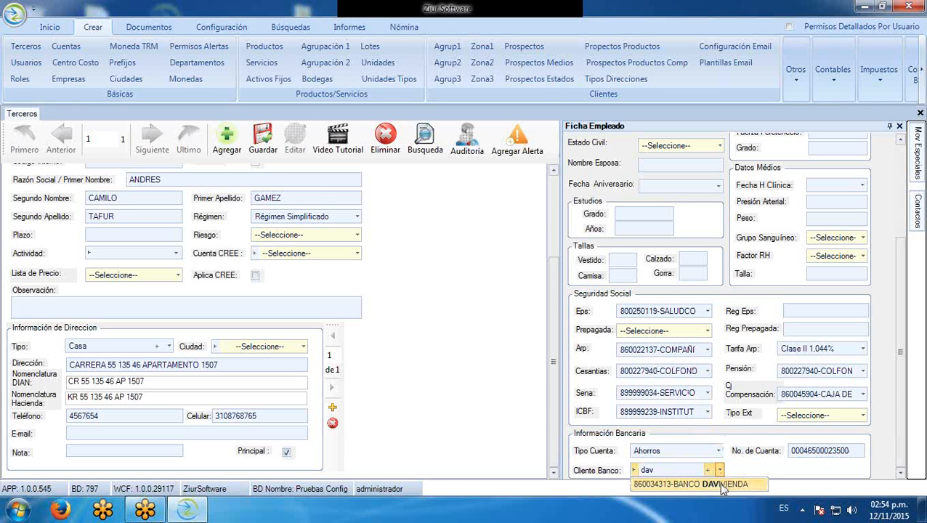
click(719, 483)
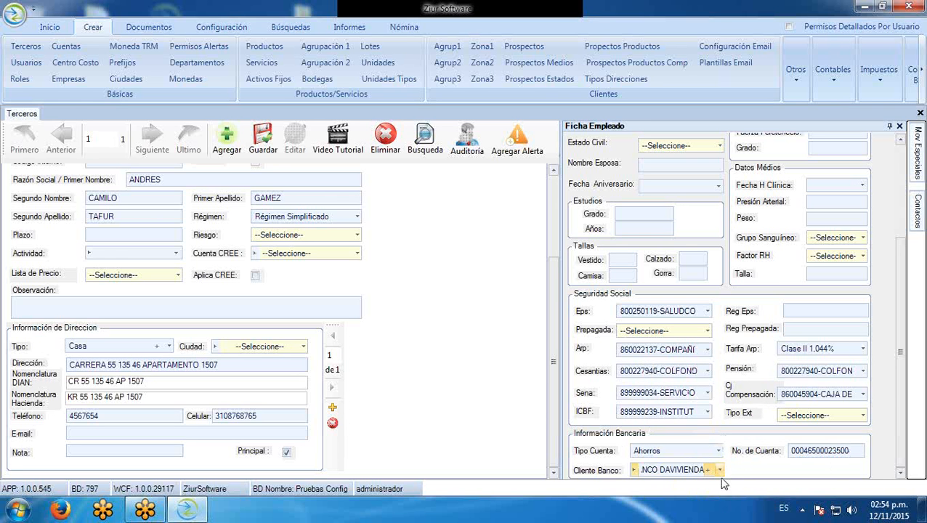
click(716, 450)
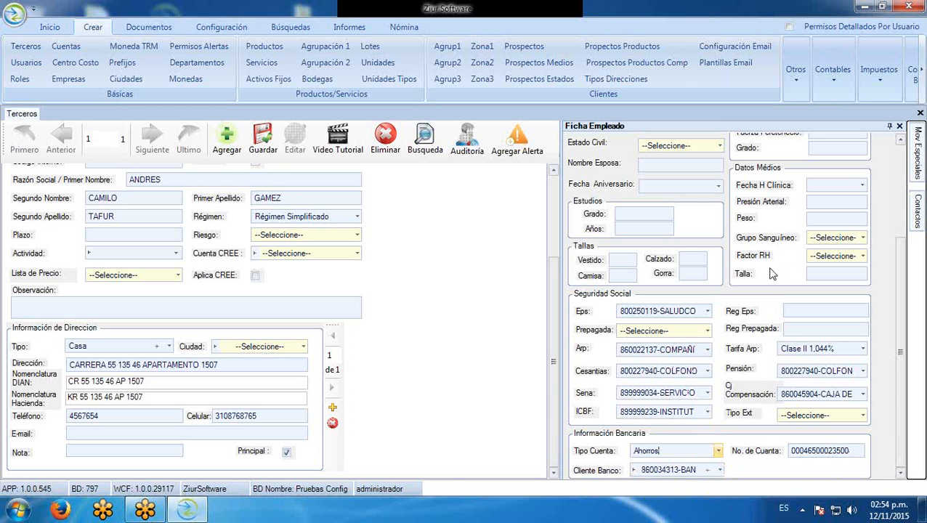
click(264, 140)
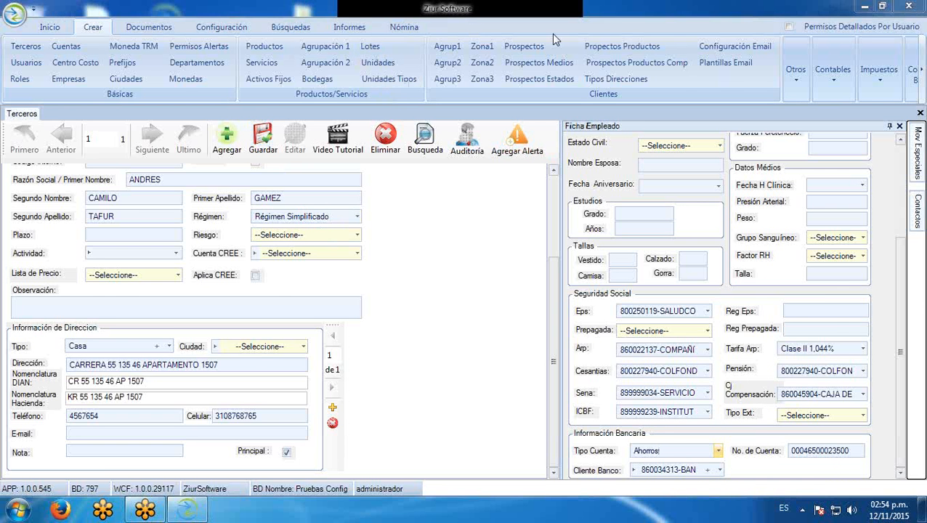
Auto-hide the Ficha Empleado panel, save the employee's Terceros record, and switch to the Nómina ribbon
click(891, 126)
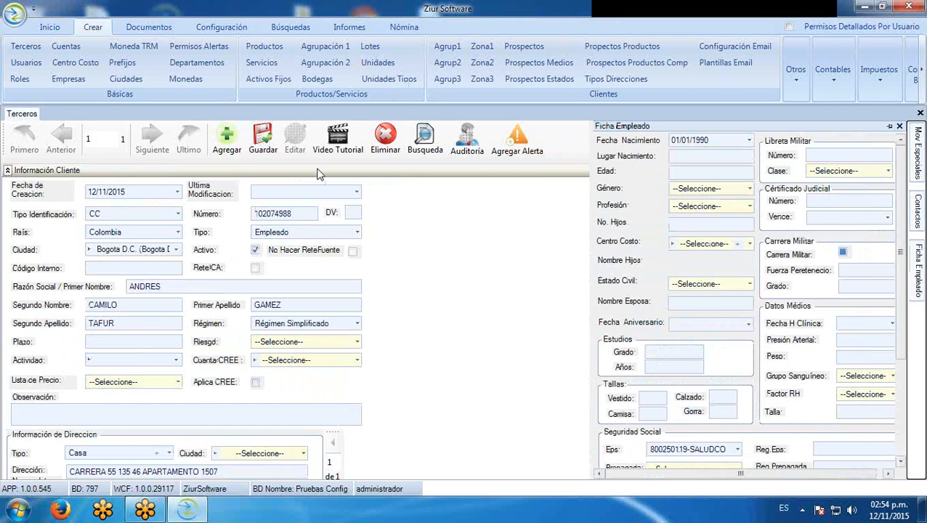
click(254, 149)
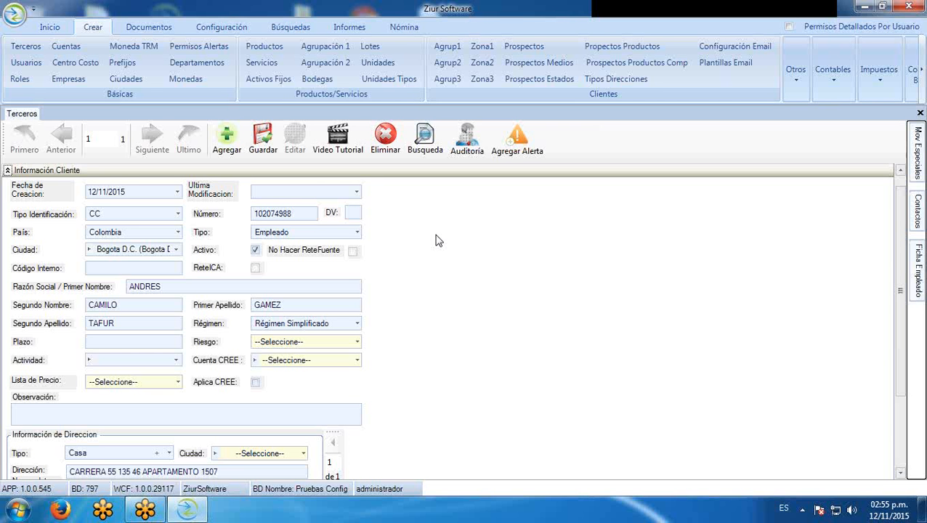
click(264, 138)
click(417, 28)
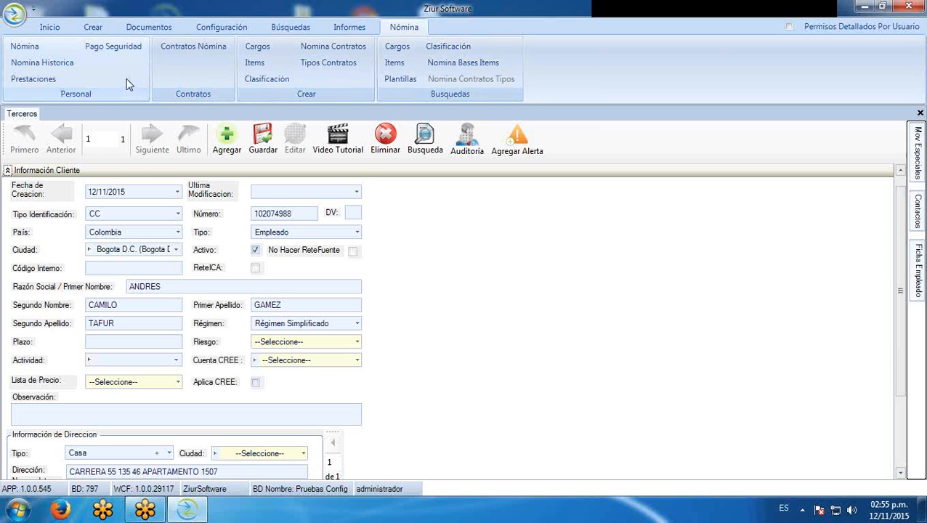
Open Contratos Nómina and search to list the three existing payroll contracts
click(211, 46)
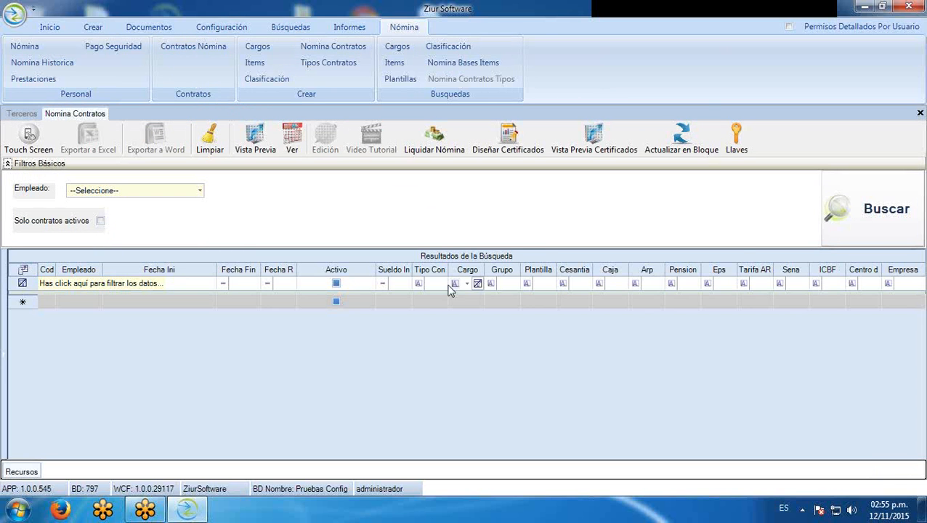
click(854, 206)
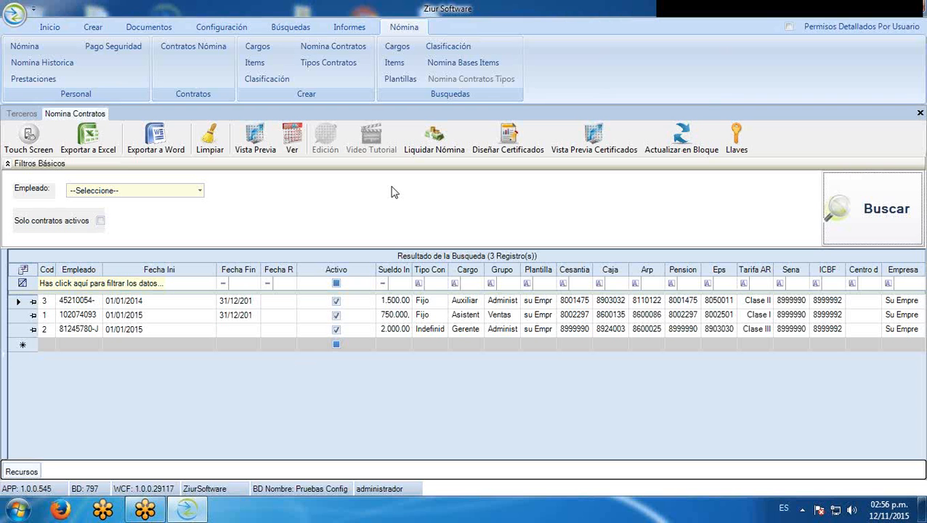
Sort the contracts grid by Cod and widen the Codigo and Empleado columns to show full names
click(48, 271)
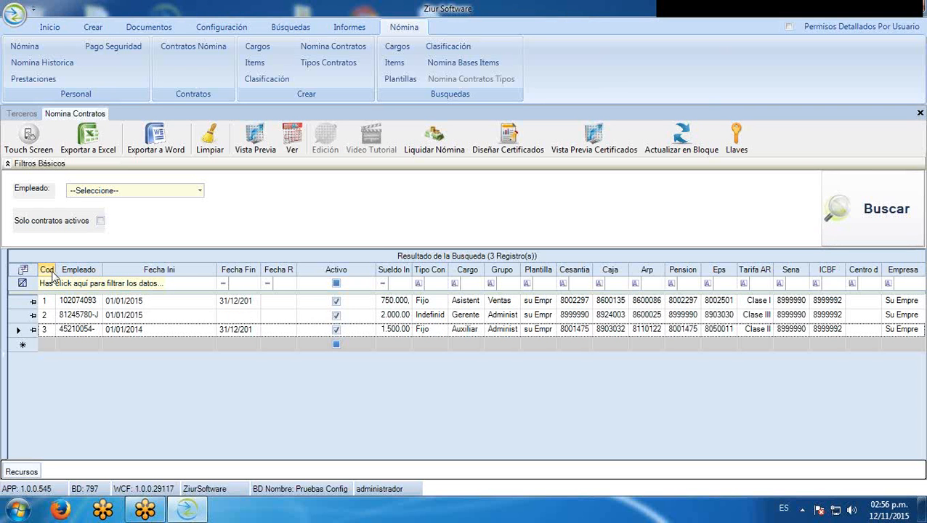
drag(58, 270, 69, 270)
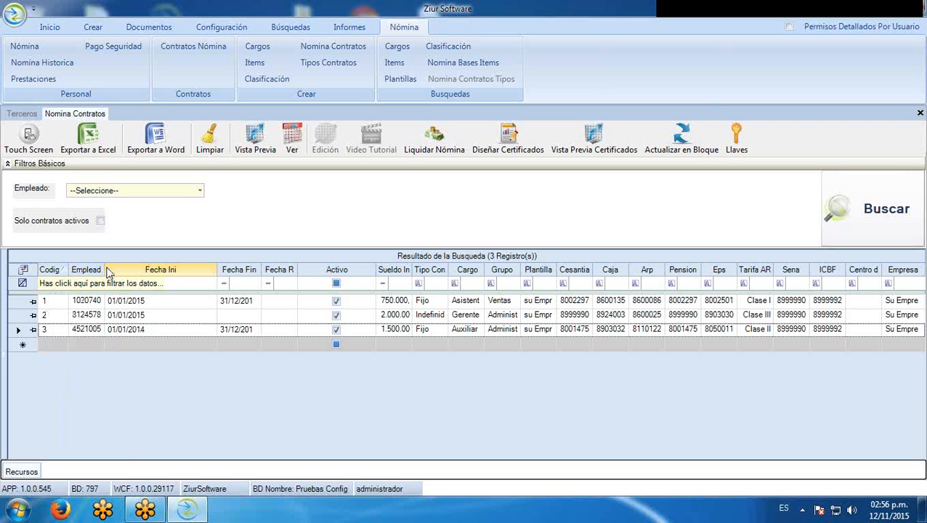
drag(104, 268, 189, 346)
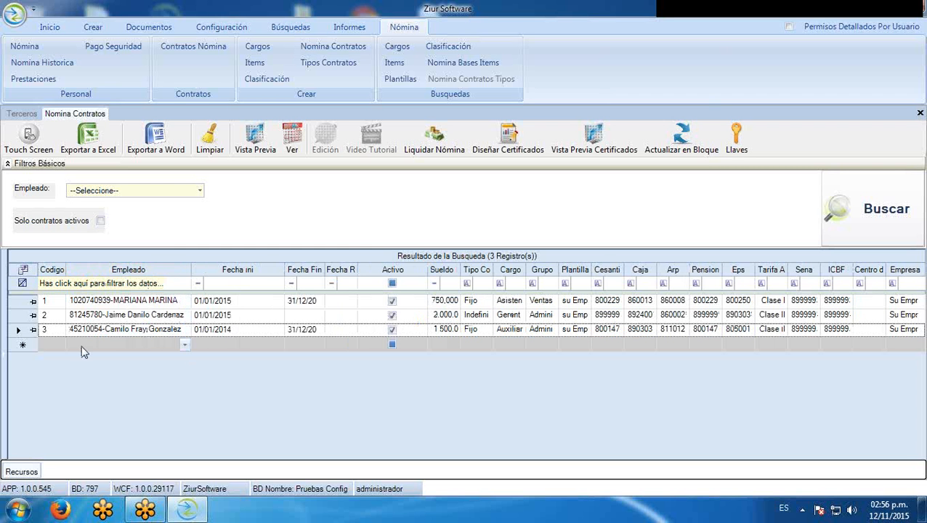
Add a fourth contract row and pick the newly registered employee from the Empleado list
click(185, 346)
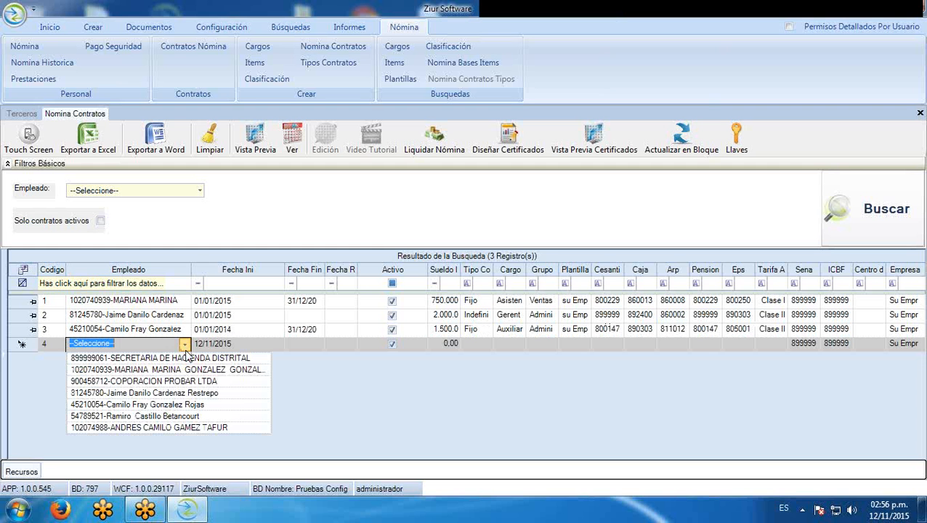
text(1)
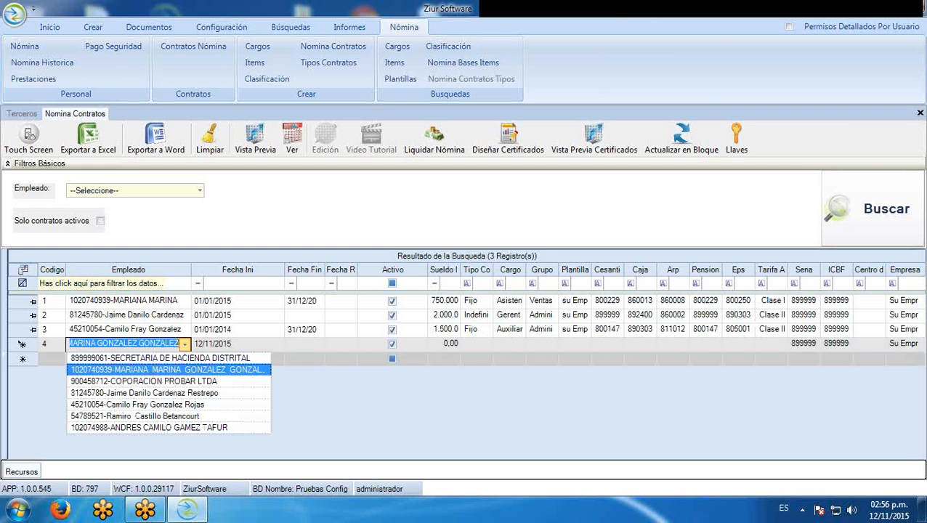
key(Down)
key(Down)
key(Down)
key(Down)
key(Down)
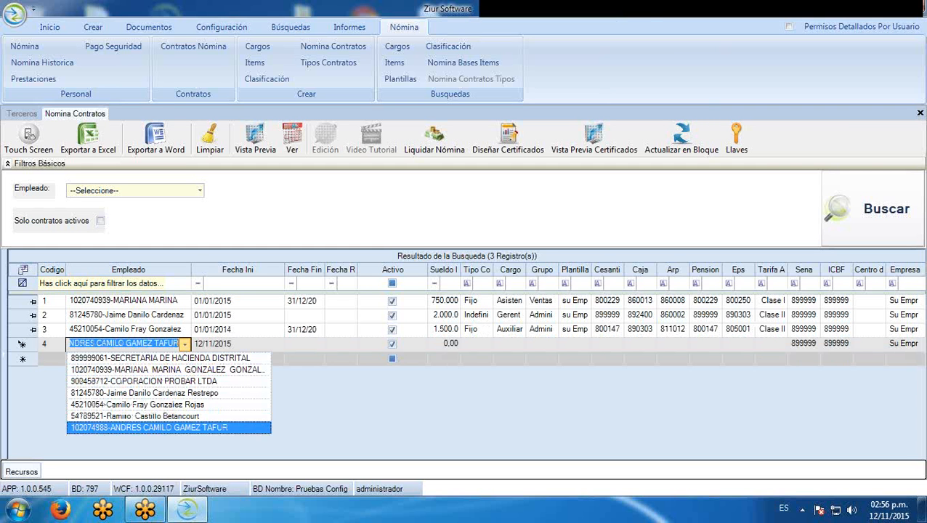
key(Return)
key(Tab)
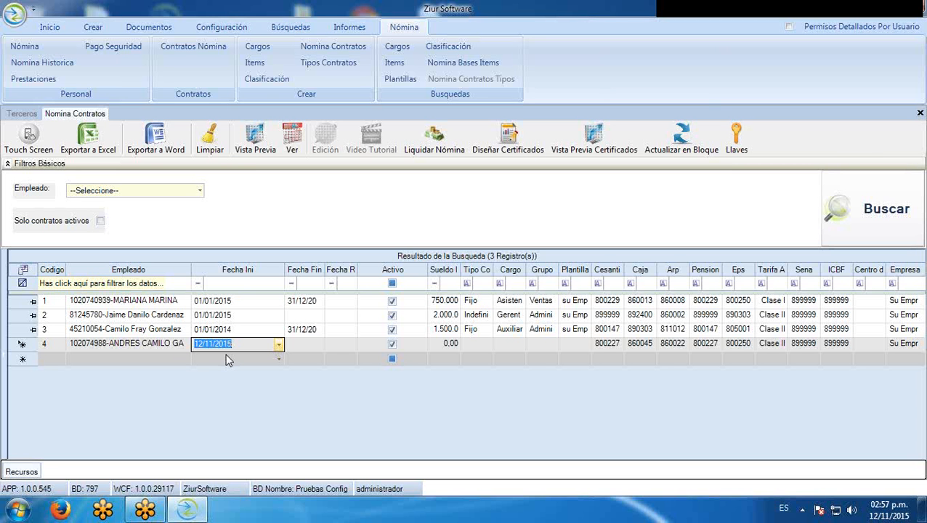
Enter 01/10/2015 as contract 4's start date and narrow the Fecha Ini column
text(01/10/2015)
key(Tab)
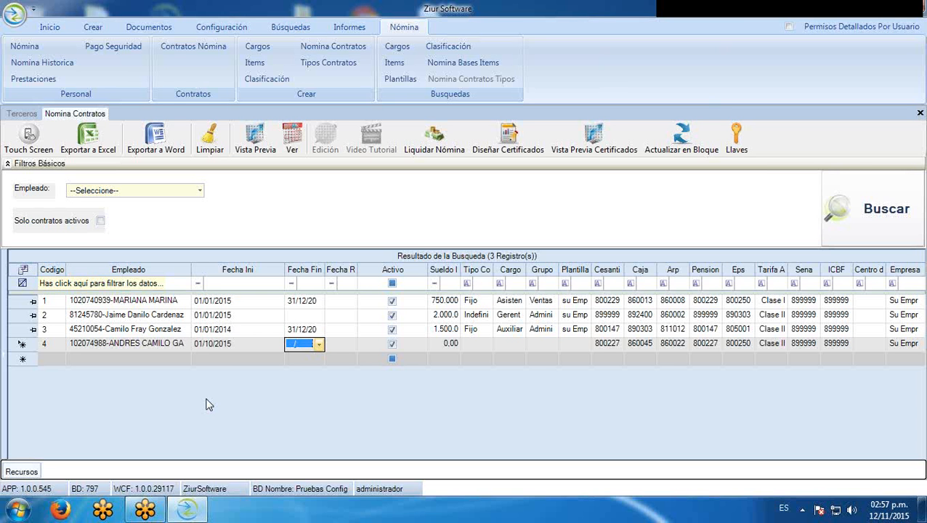
drag(283, 271, 256, 273)
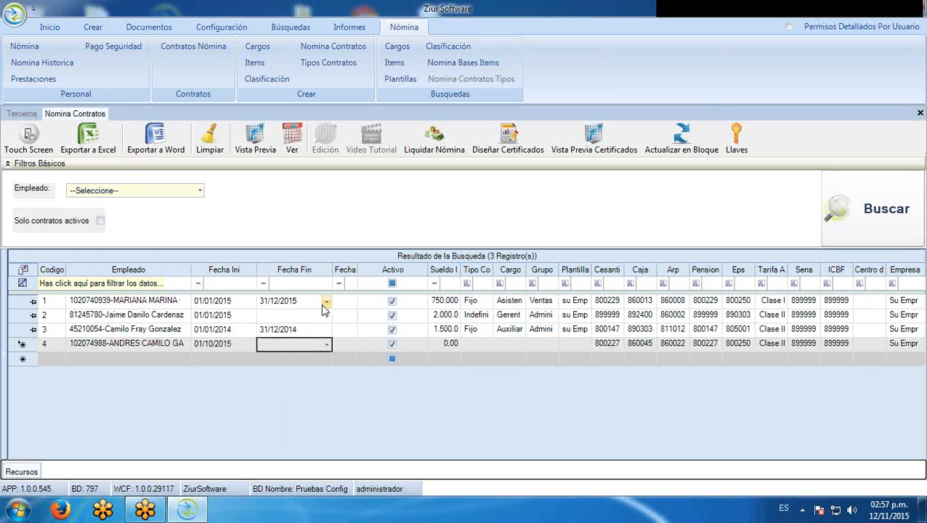
Enter 30/04/2016 as contract 4's end date and narrow the Fecha Fin column
click(326, 346)
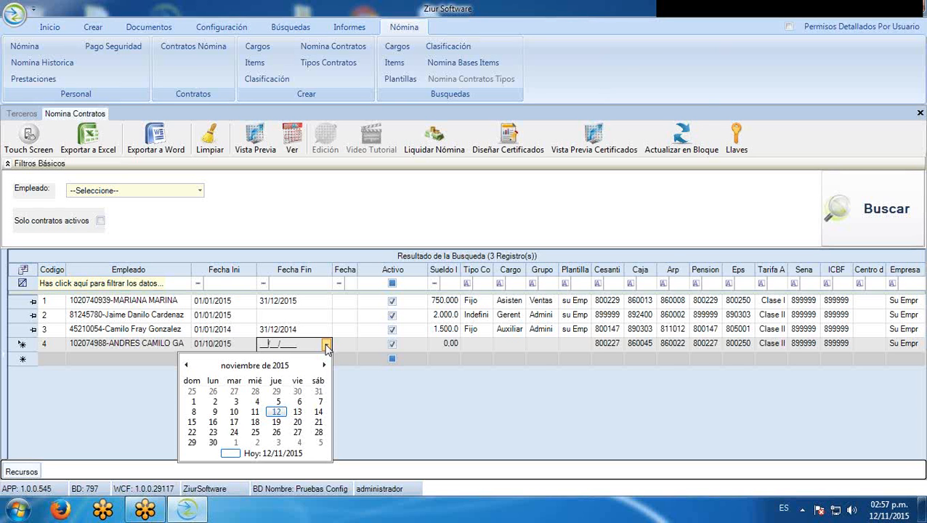
text(04/_3/___0)
click(326, 345)
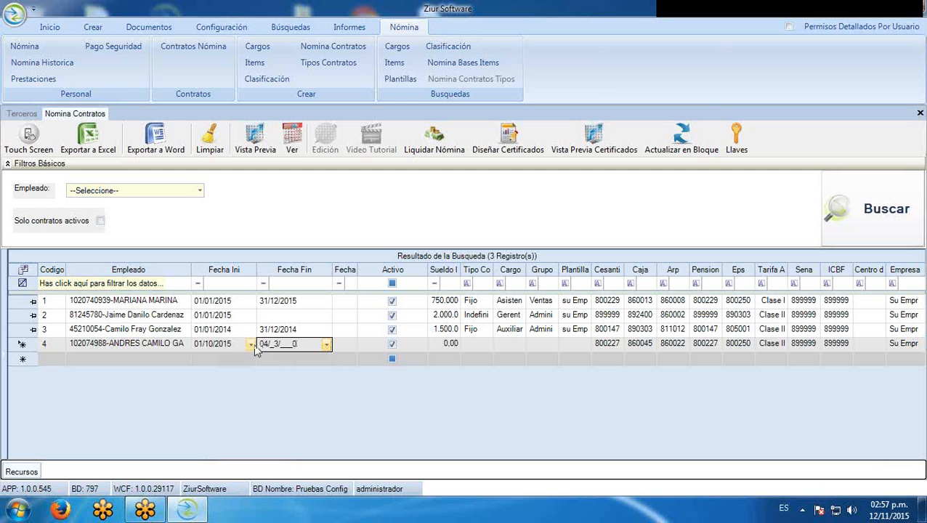
drag(297, 343, 253, 347)
text(30/04/2016)
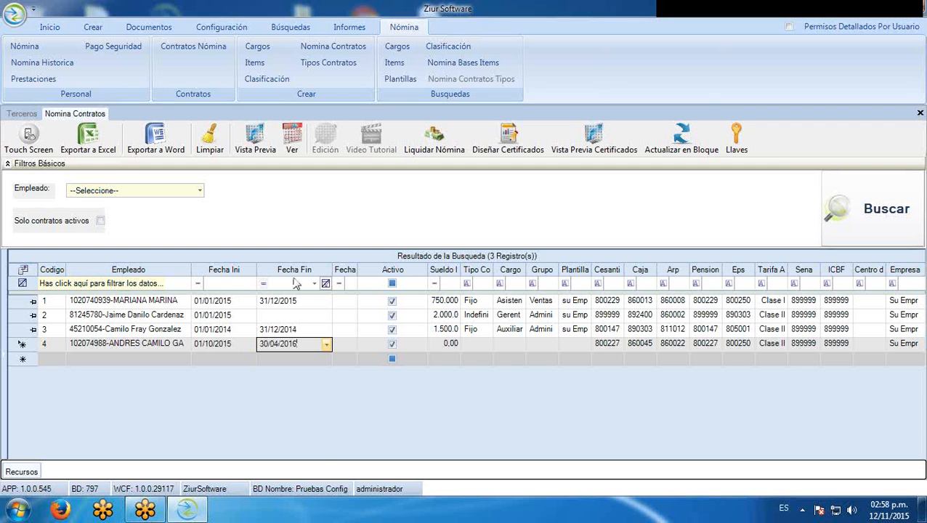
drag(332, 270, 319, 270)
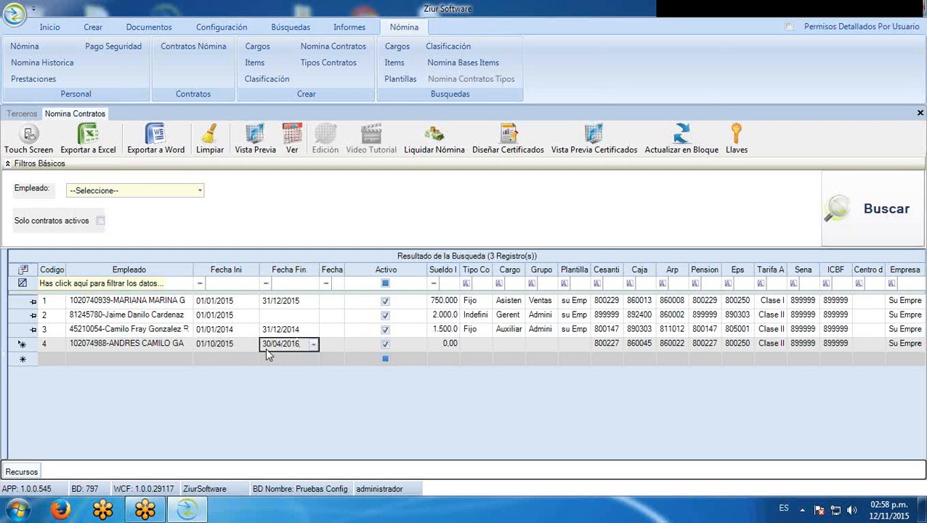
click(347, 271)
Widen Fecha Retiro and Sueldo Ini, narrow Activo, and re-toggle contract 4's active flag
drag(345, 271, 384, 273)
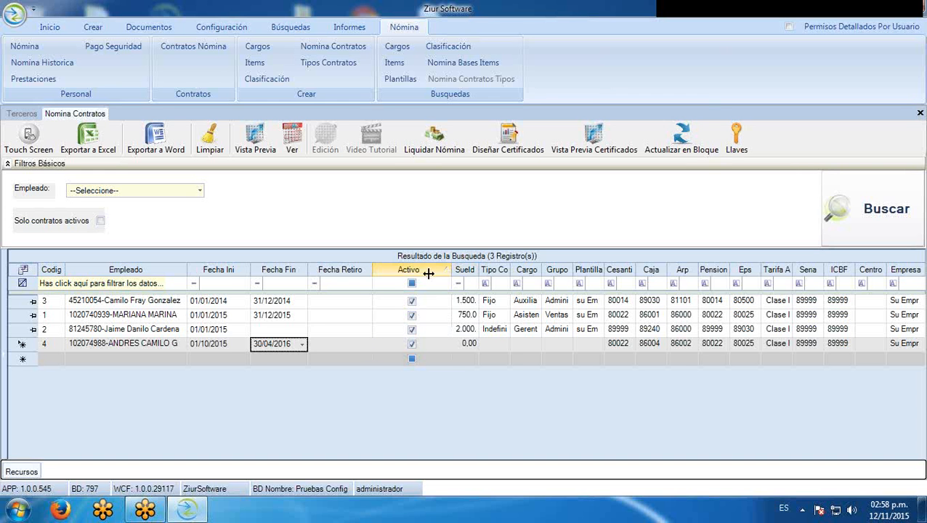
drag(451, 273, 426, 273)
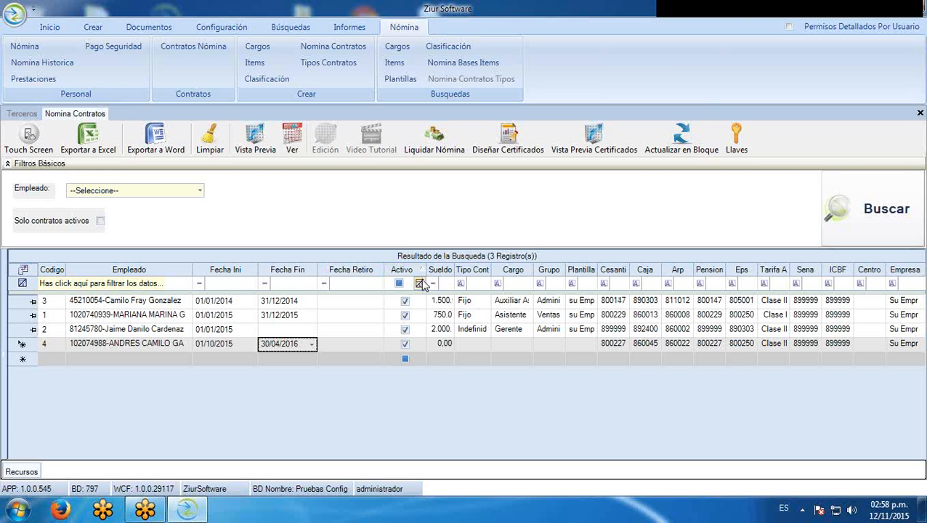
click(405, 344)
click(405, 345)
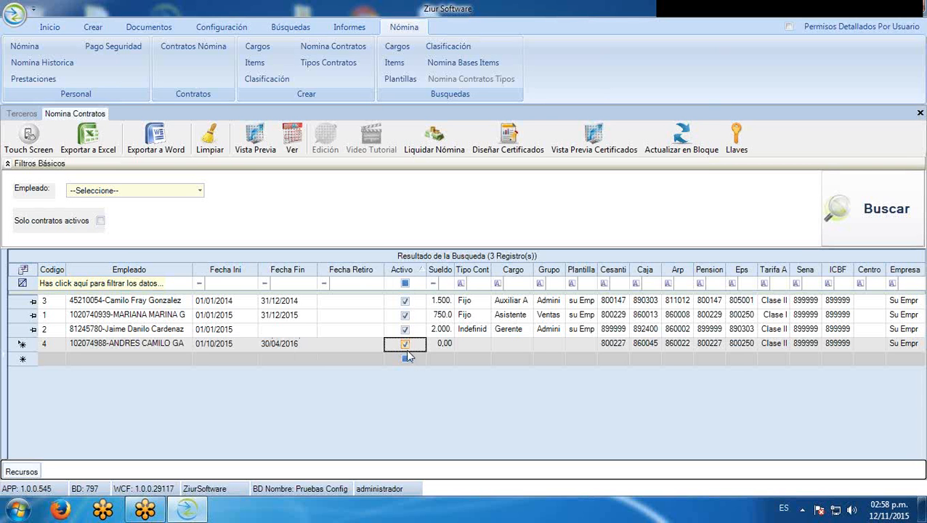
drag(455, 275, 476, 299)
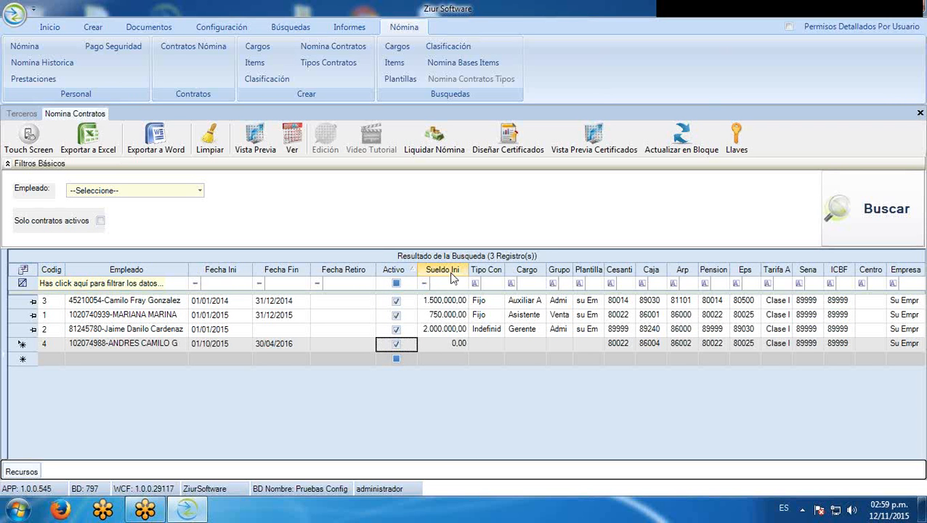
Replace contract 4's 0 salary with 1.200.000,00 and choose Indefinido as its Tipo Con
click(455, 343)
drag(455, 343, 474, 341)
text(1.)
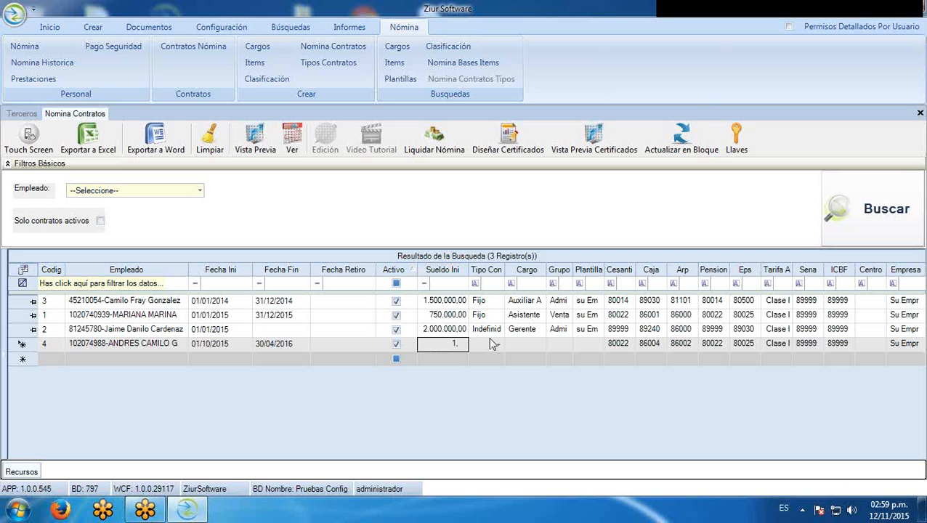
text(200.000,)
click(498, 347)
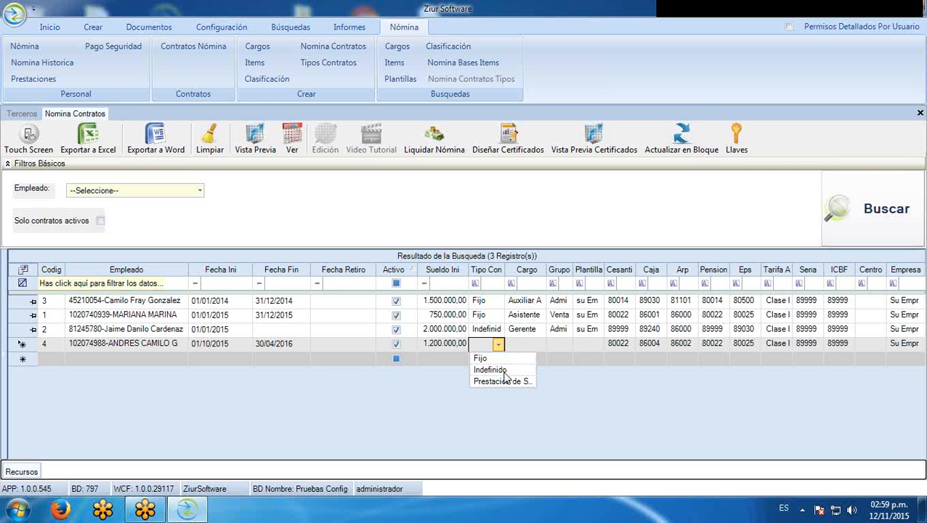
click(504, 373)
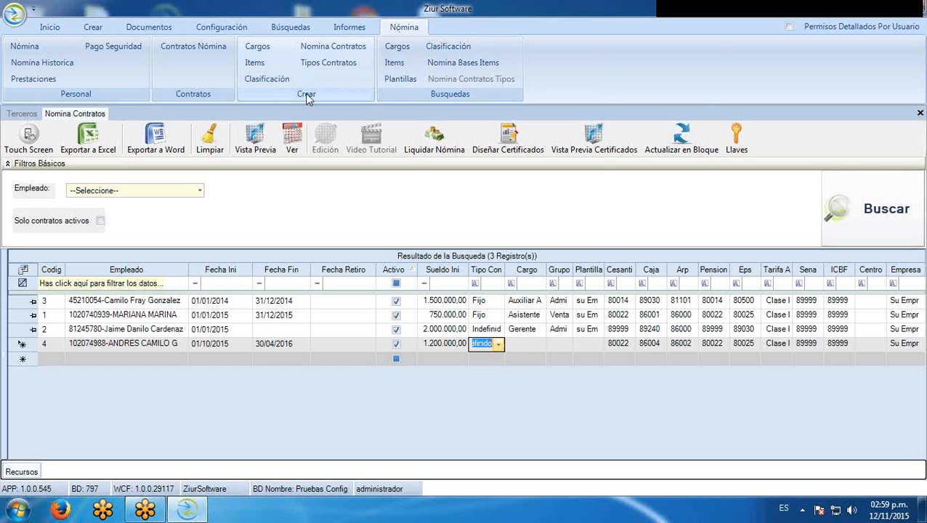
In the Tipos Contratos catalogue, add type 4 described as 'Contratacion Especial' and save it
click(301, 63)
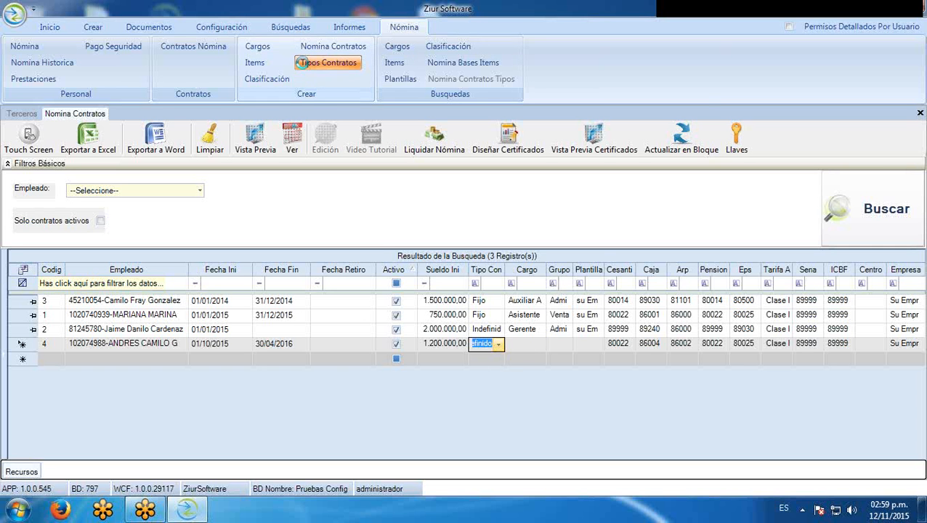
click(529, 303)
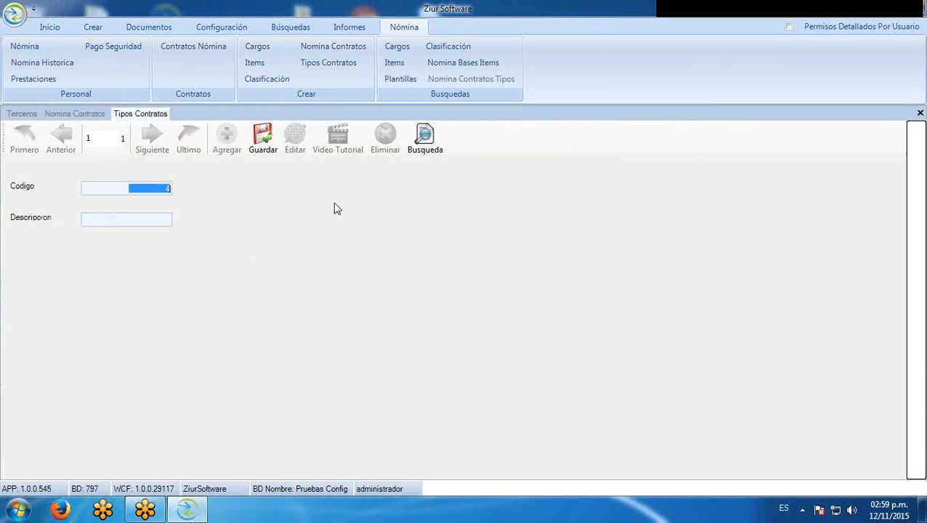
click(170, 223)
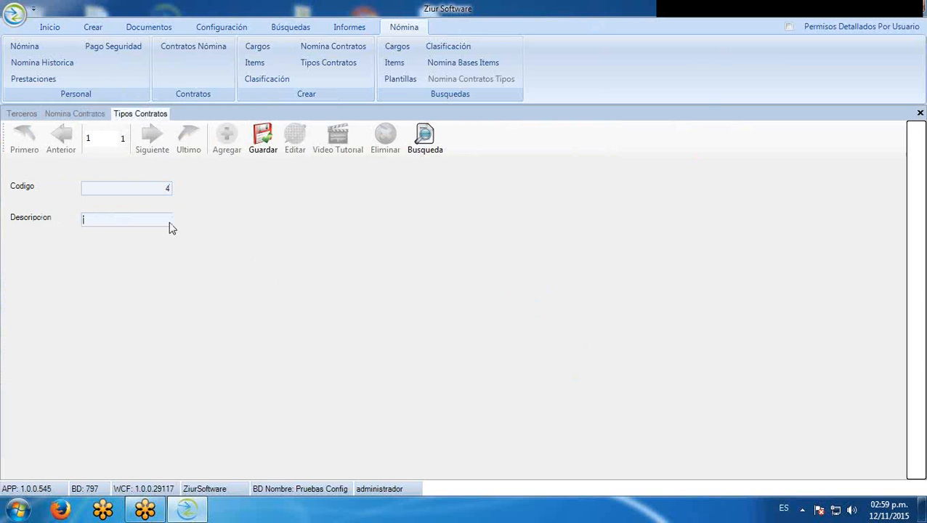
text(Contraracion Ese)
key(BackSpace)
text(pecial)
click(263, 136)
Back in Nomina Contratos, set contract 4's type to Contratacion Especial
click(92, 115)
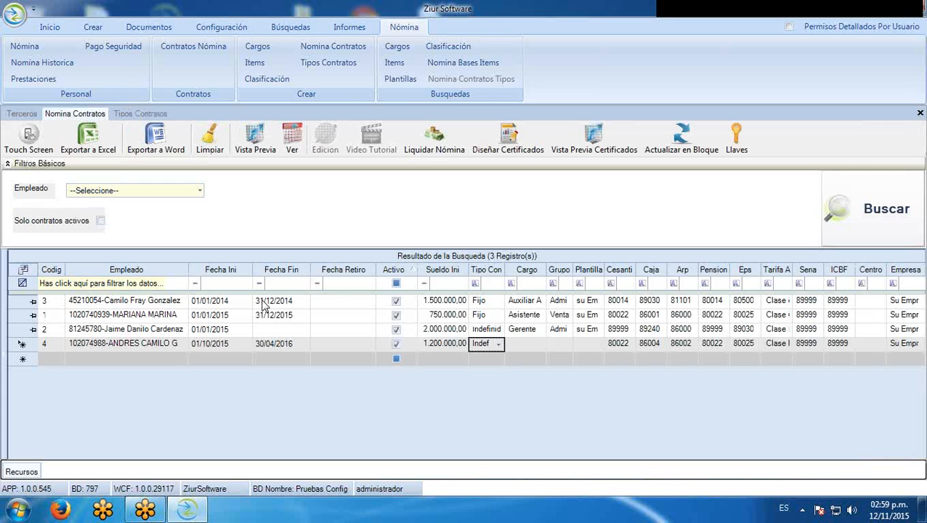
click(499, 345)
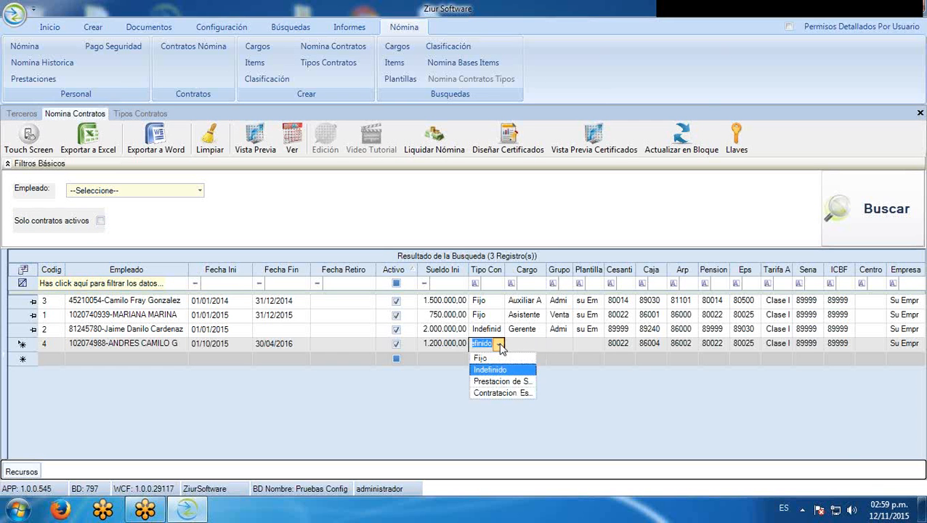
click(503, 394)
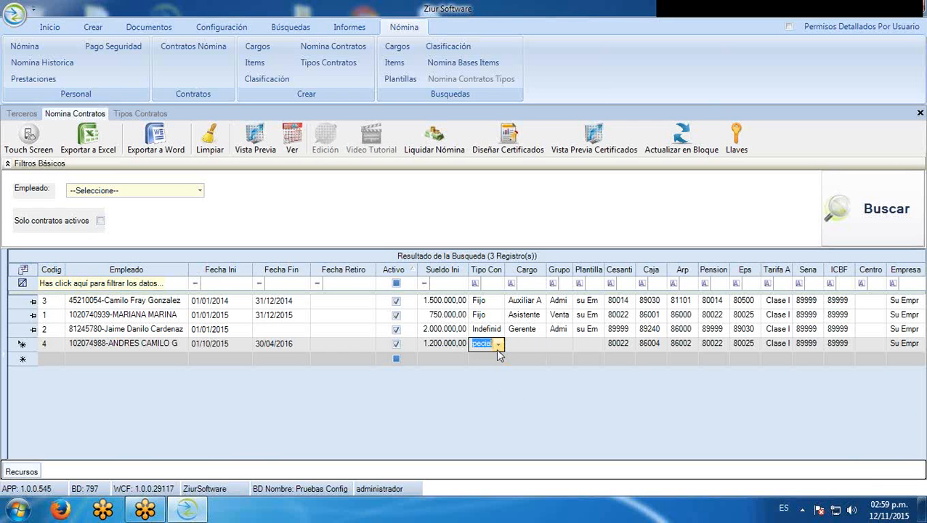
Check the Cargo list, widen the Cargo column, and open the Cargos creation form
click(540, 346)
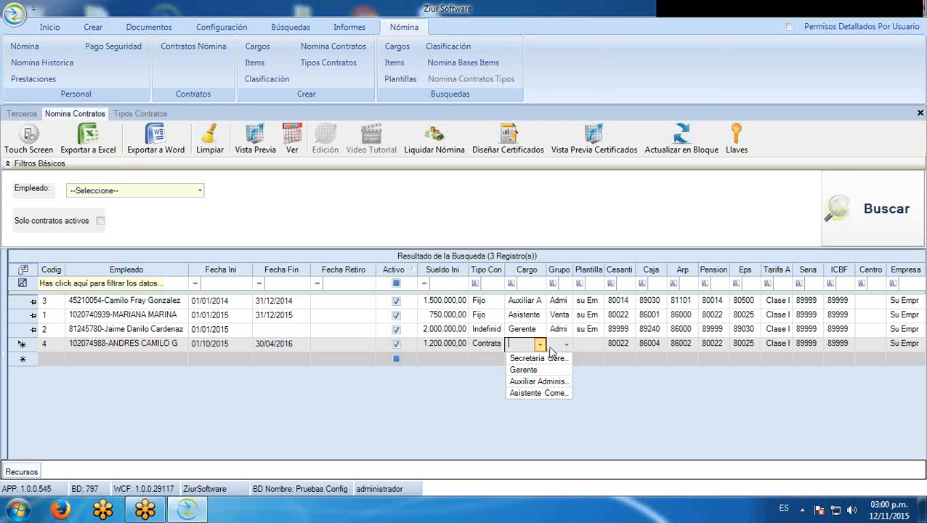
click(543, 263)
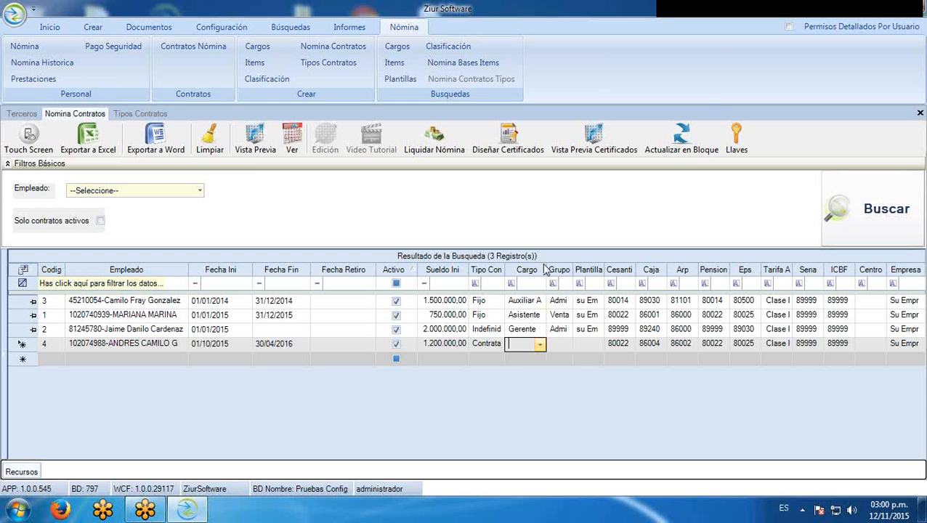
drag(551, 277, 559, 277)
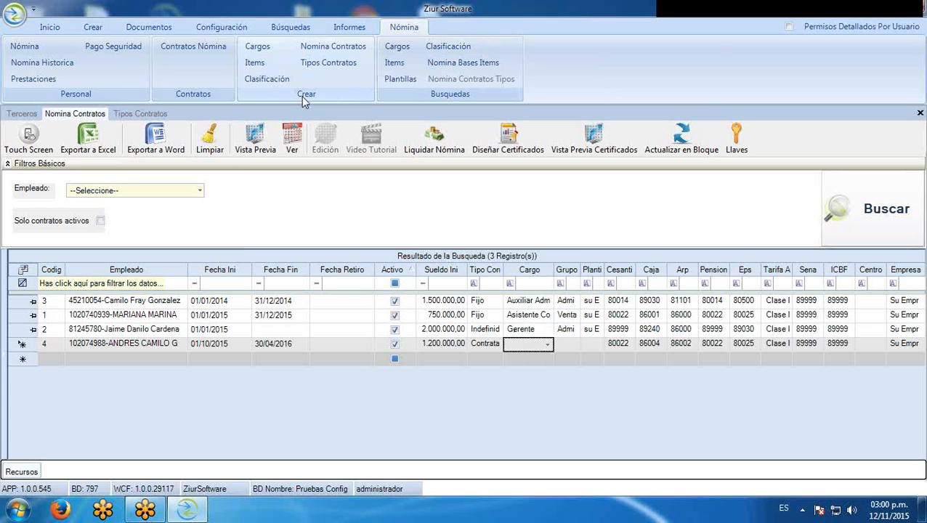
click(266, 49)
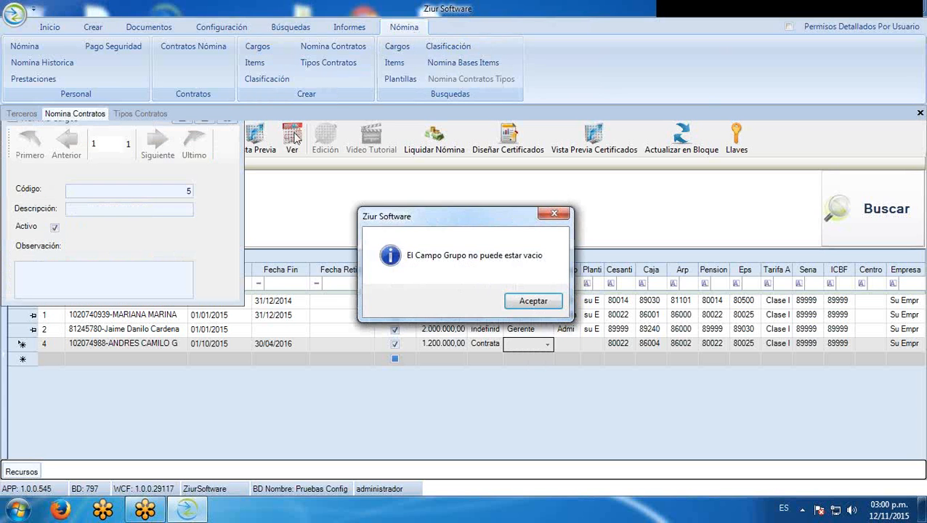
Create and save job position 5 named 'Contador', then return to the Tipos Contratos form
click(551, 302)
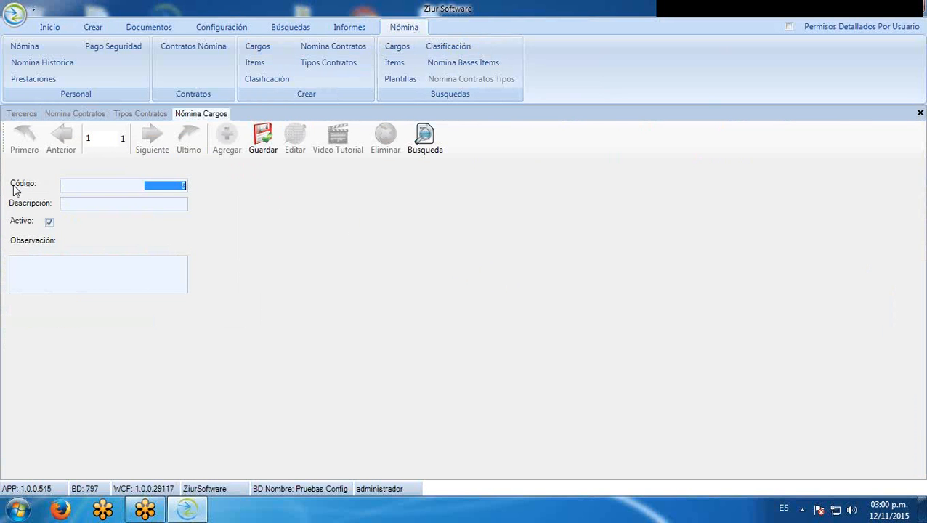
click(154, 217)
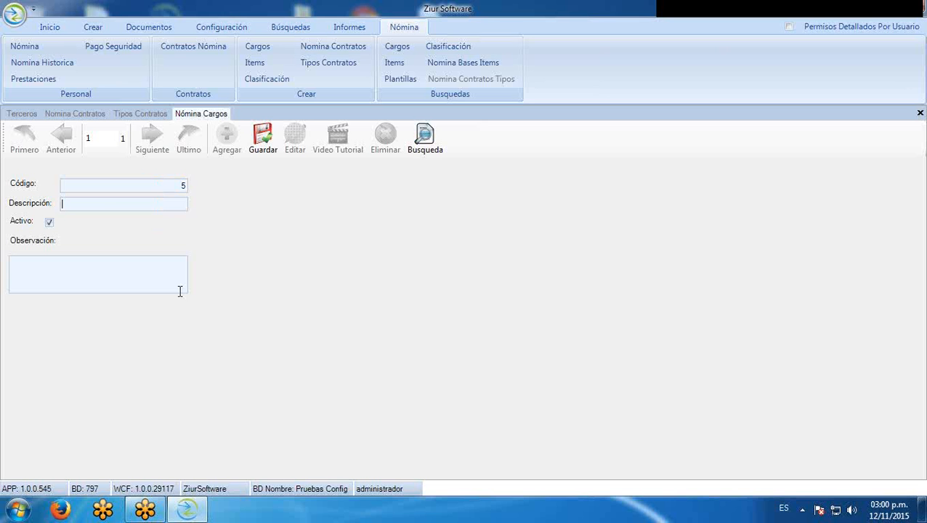
text(Contador)
click(270, 152)
key(Tab)
click(50, 223)
click(263, 142)
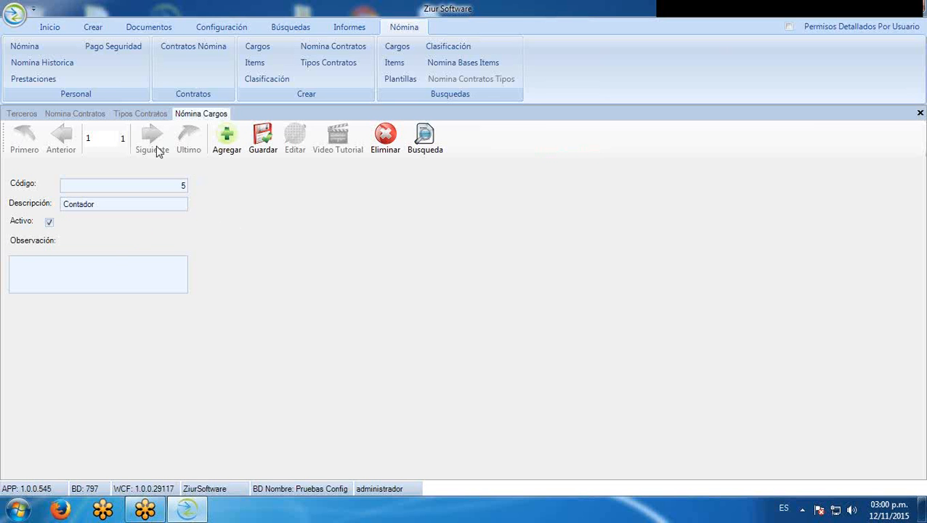
click(142, 115)
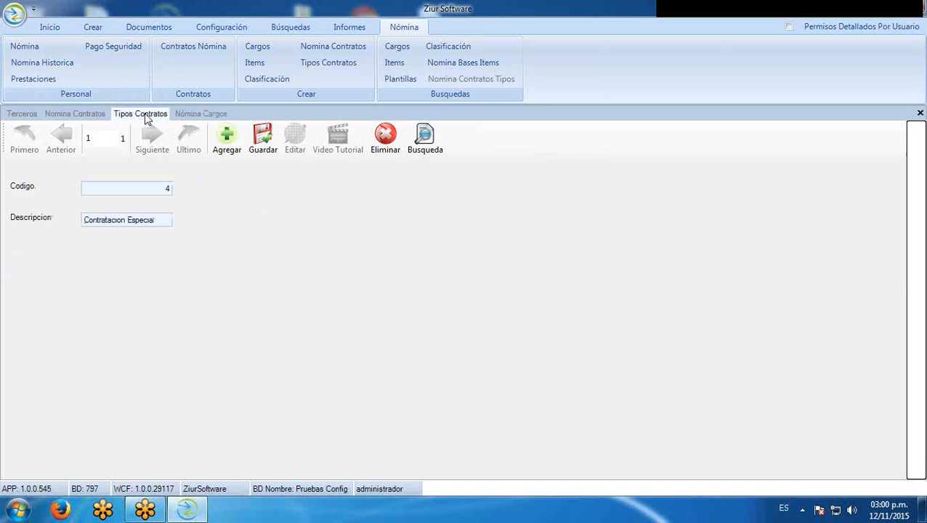
Return to the contracts grid and start a new contract row for the employee
click(103, 113)
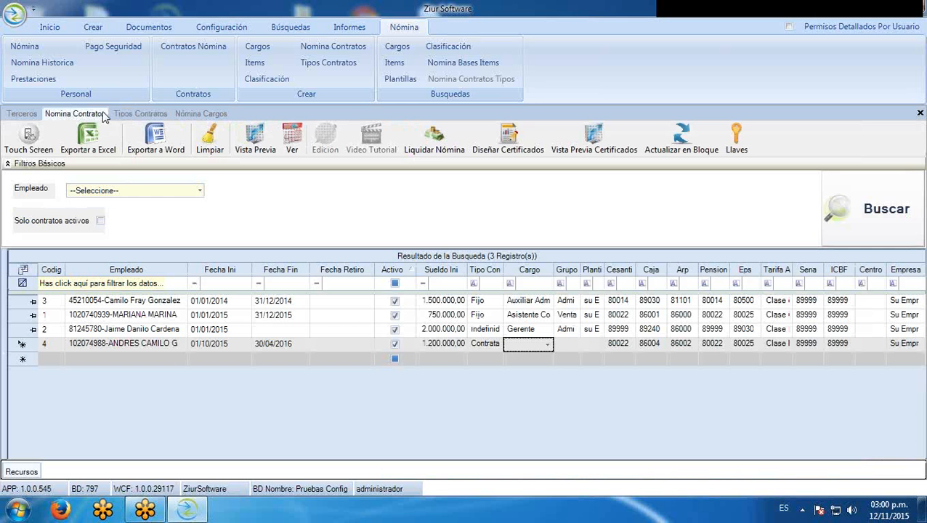
click(574, 330)
click(586, 338)
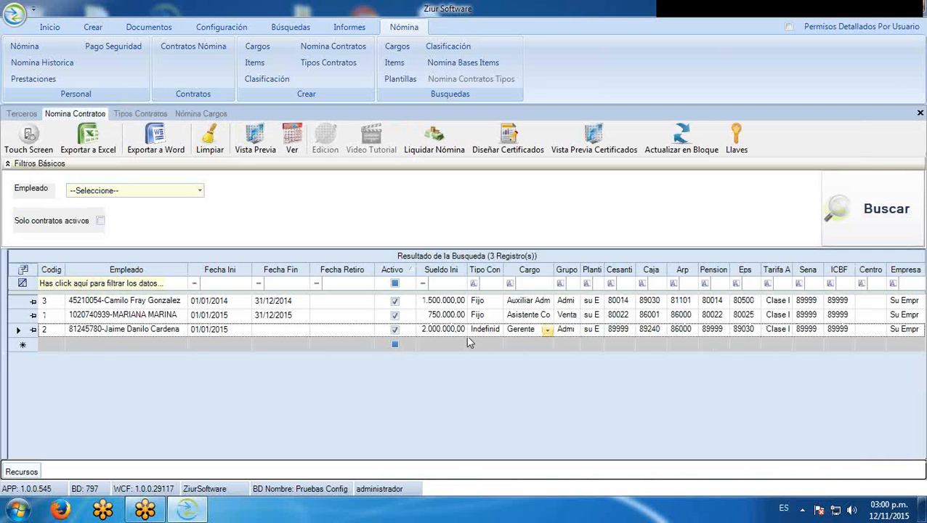
click(107, 346)
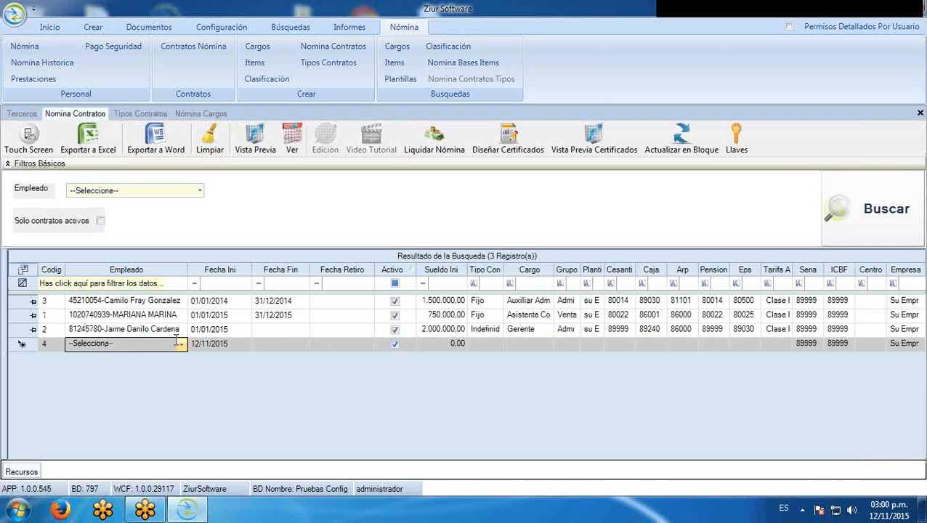
click(181, 344)
click(159, 427)
Set the contract to run from 01/10/2015 to 30/04/2016
click(246, 345)
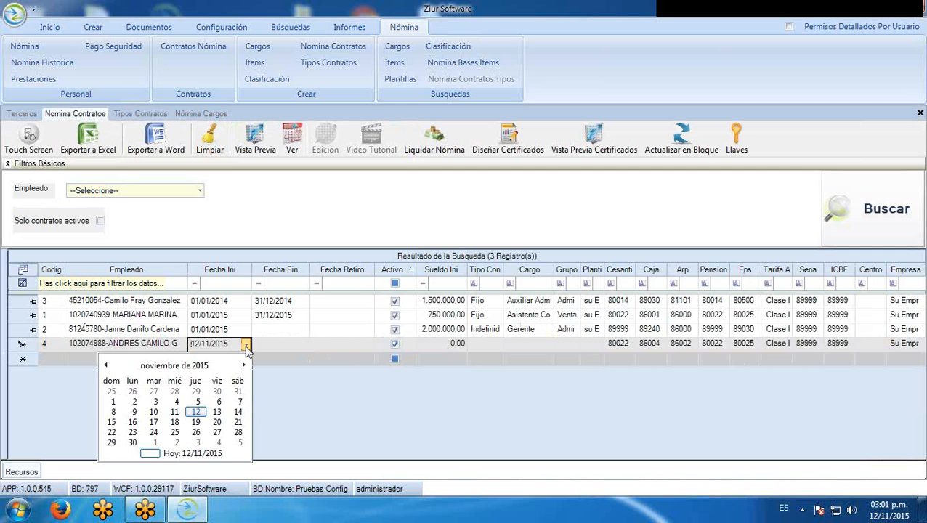
click(106, 366)
click(197, 391)
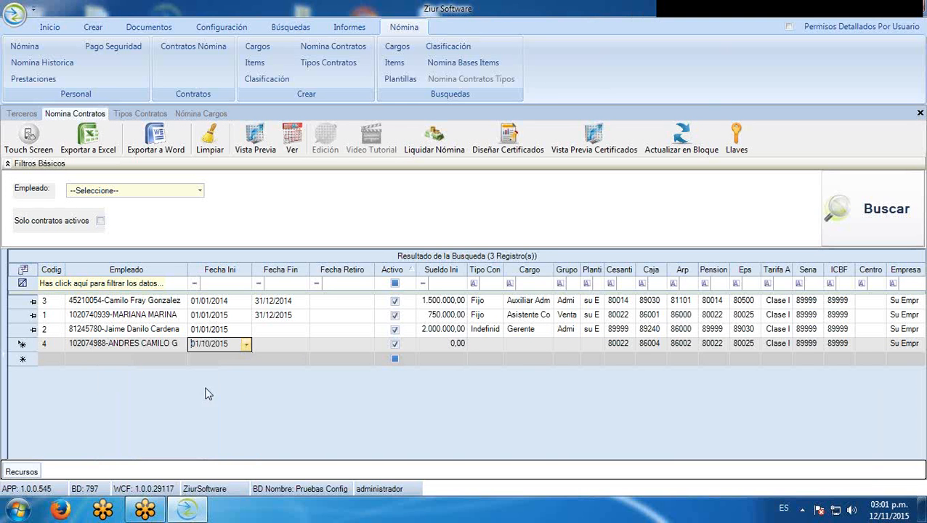
click(303, 346)
click(300, 367)
click(300, 367)
click(300, 367)
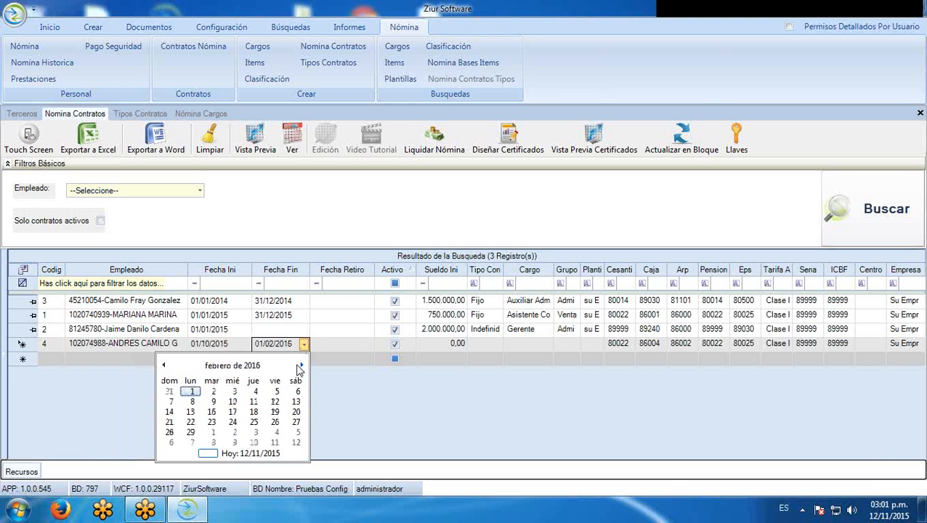
click(300, 366)
click(300, 367)
click(300, 366)
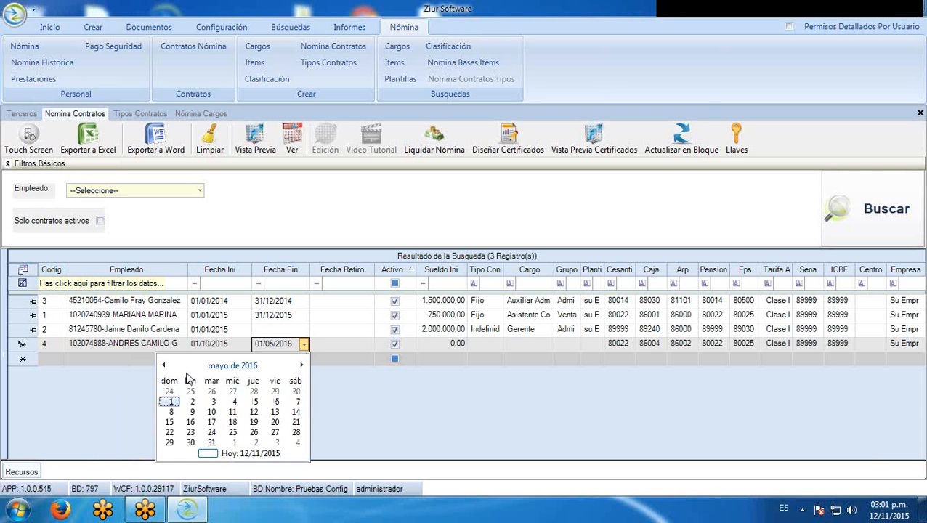
click(296, 391)
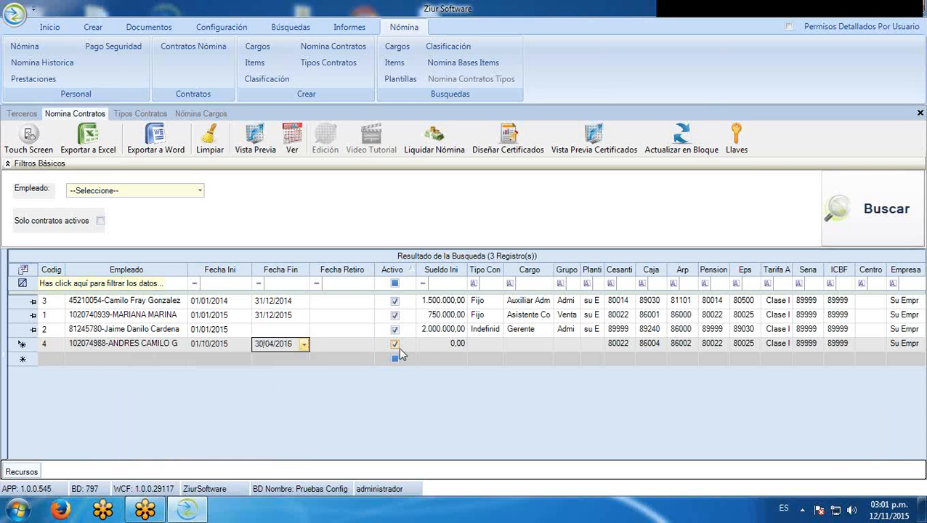
Enter salary 1.000.000, contract type Contratacion Especial and position Contador
click(430, 344)
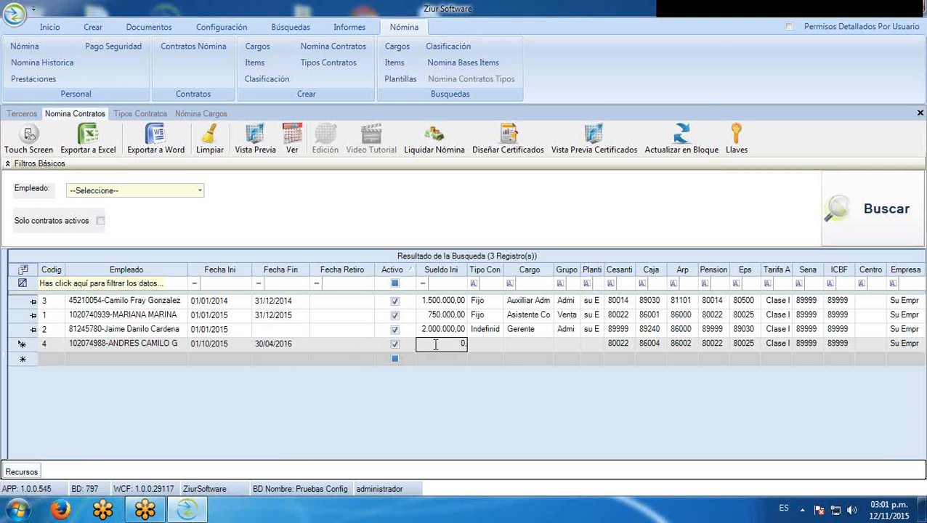
text(1.000.000)
click(494, 347)
click(498, 396)
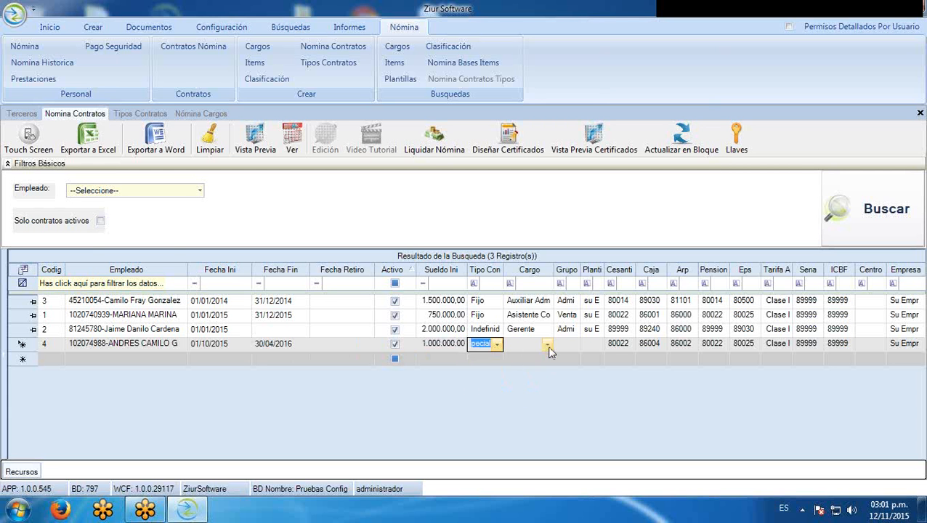
click(549, 346)
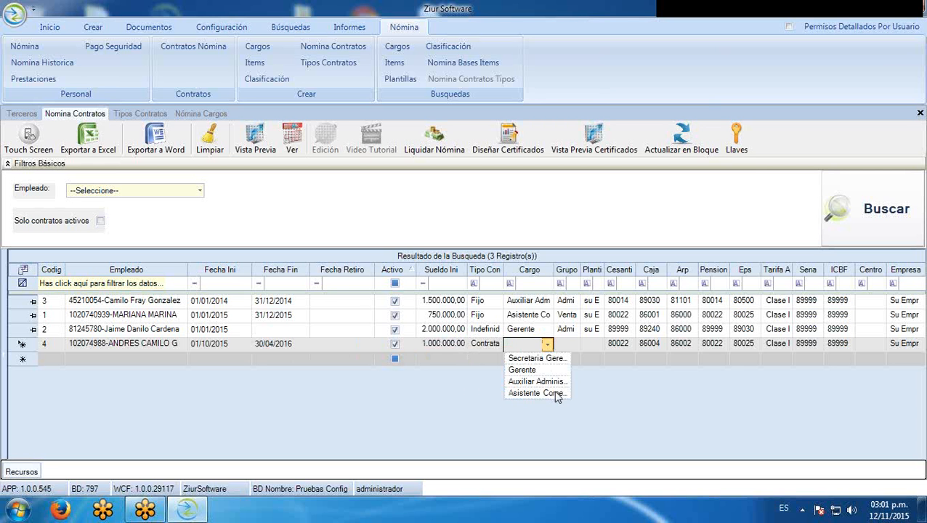
click(547, 394)
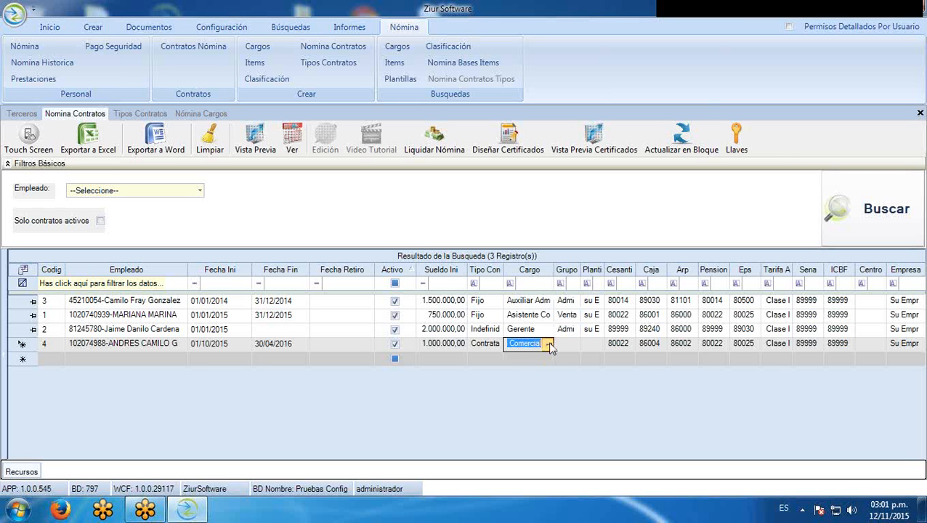
click(549, 347)
click(538, 415)
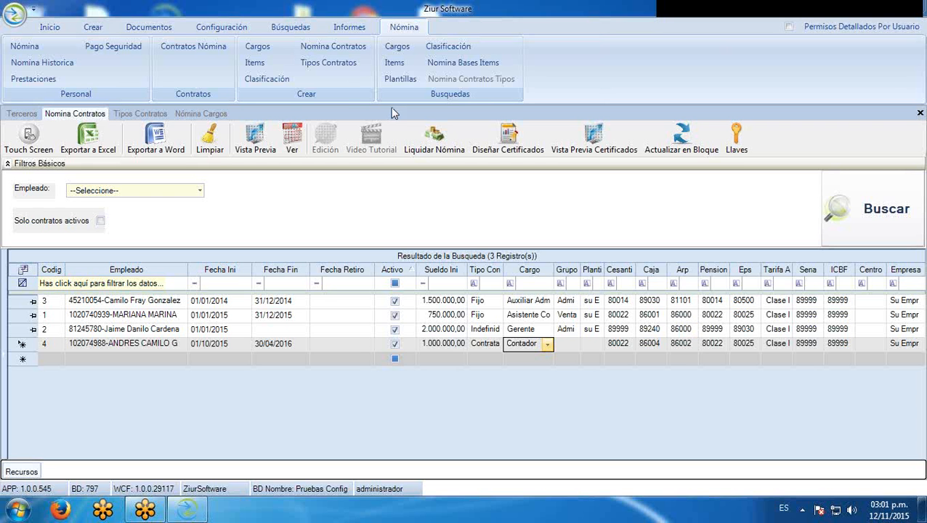
click(163, 115)
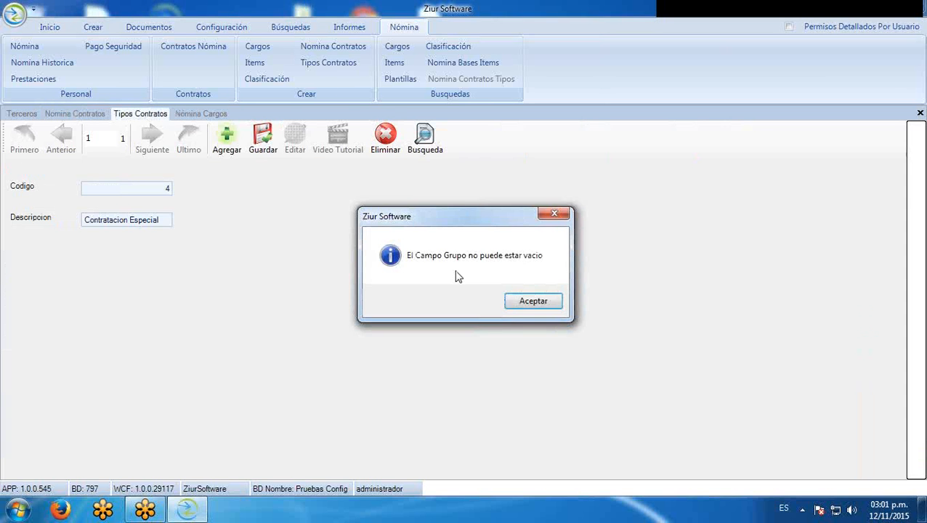
click(506, 300)
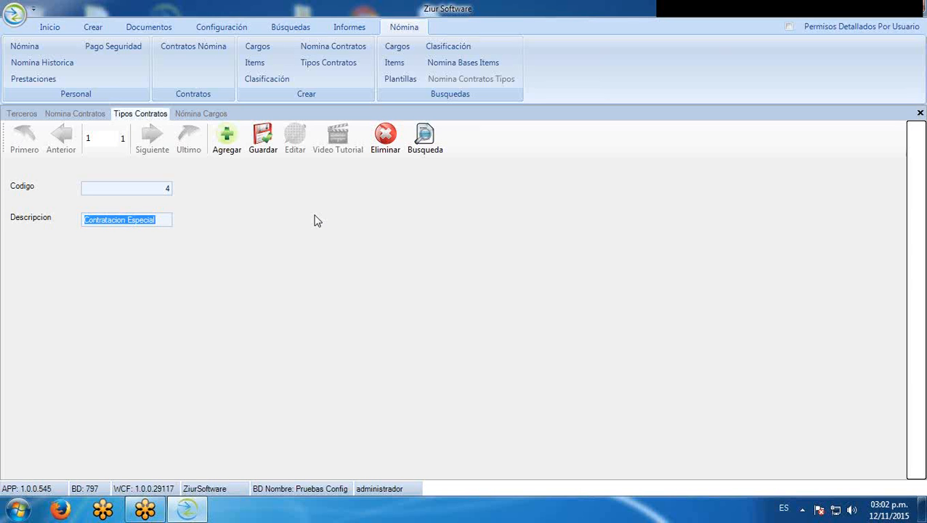
click(263, 137)
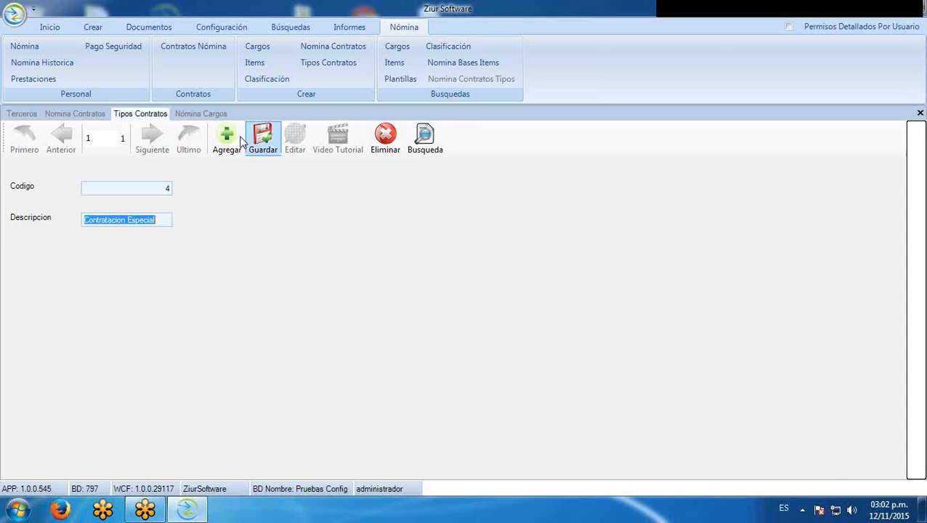
click(75, 114)
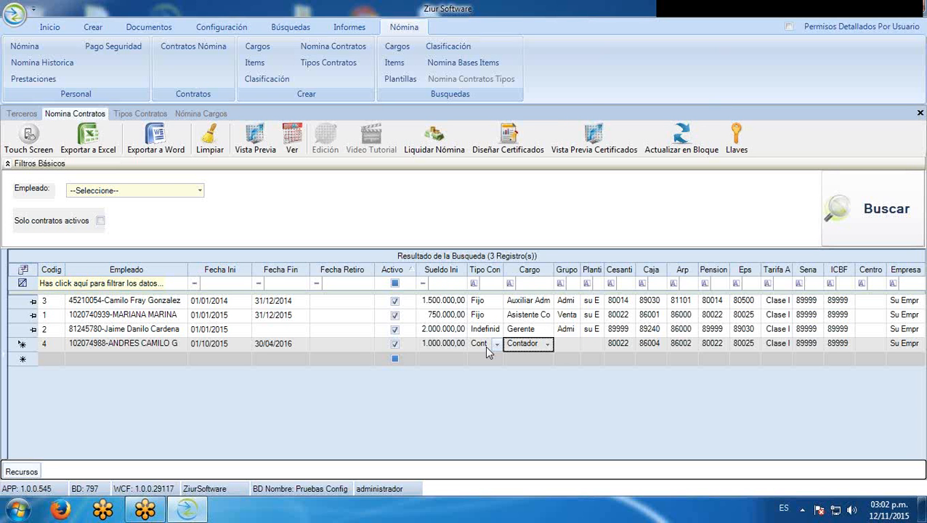
Set the contract's Grupo to Administración and its Plantilla to su Empresa
click(570, 345)
click(576, 346)
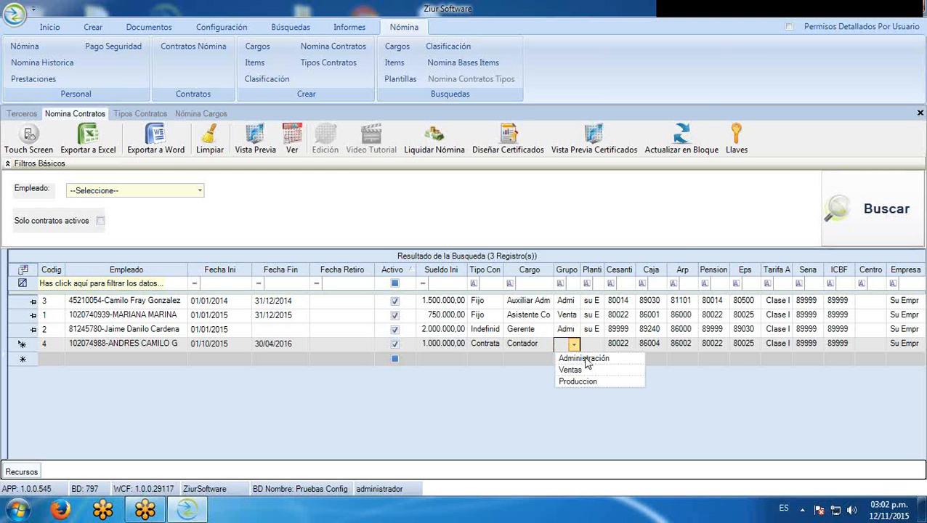
click(598, 358)
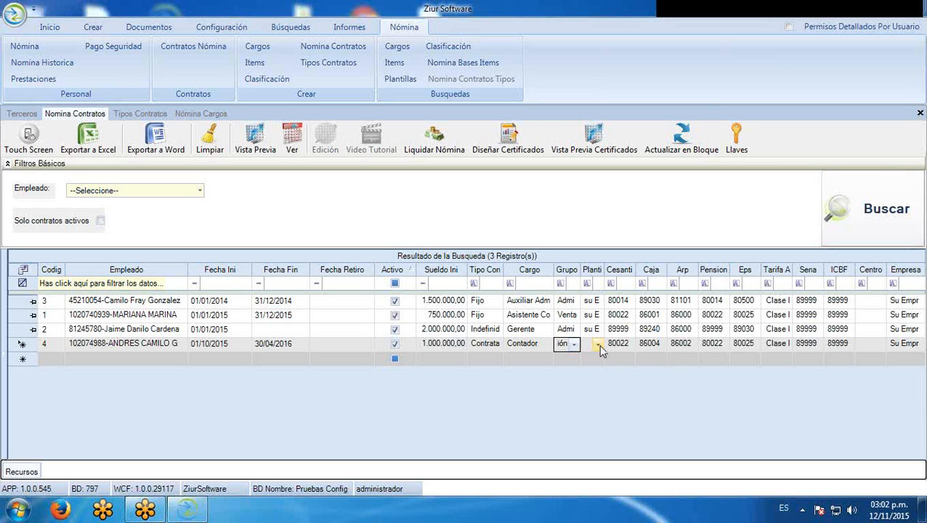
click(598, 347)
click(605, 429)
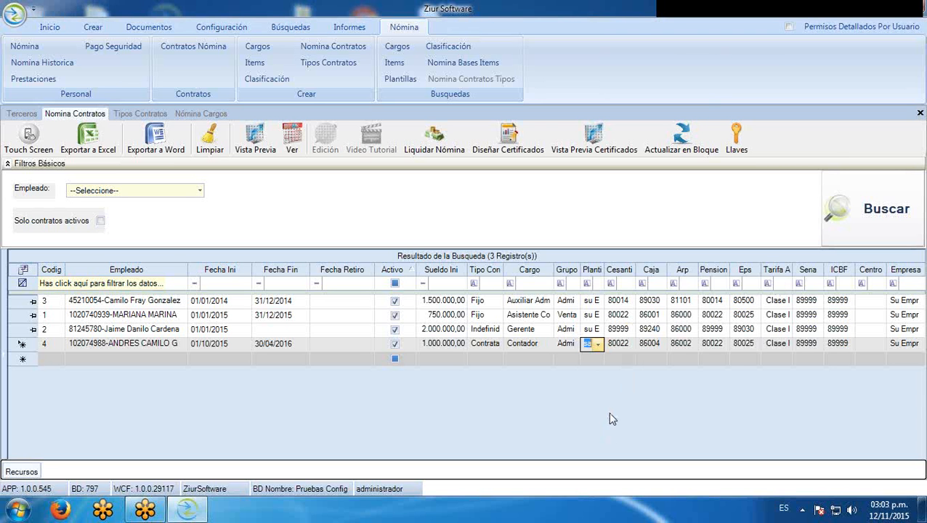
Leave the Cesantías fund unchanged and go to the Búsquedas > Plantillas view
click(619, 343)
click(628, 346)
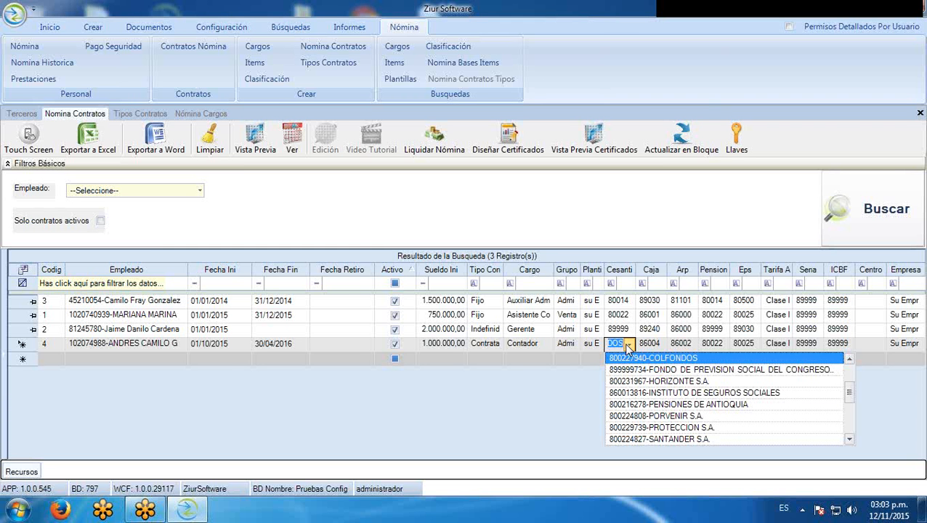
click(627, 346)
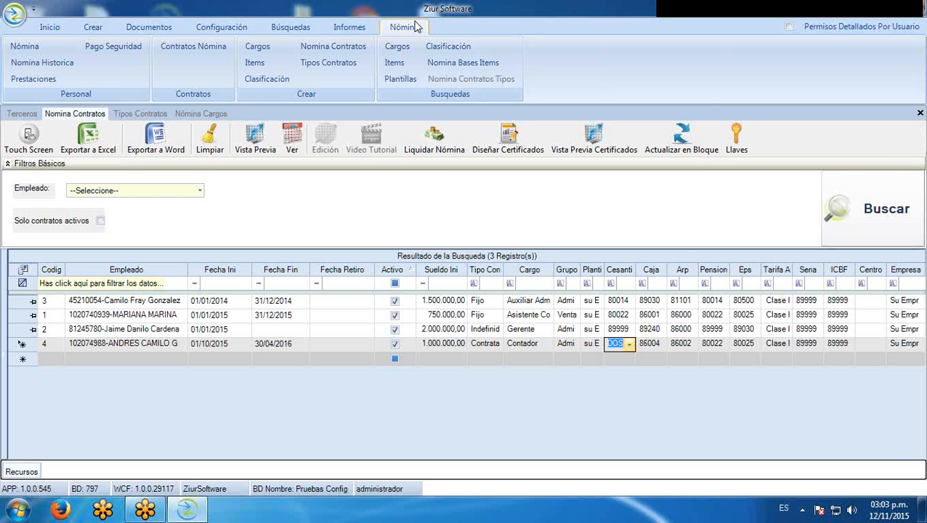
click(412, 80)
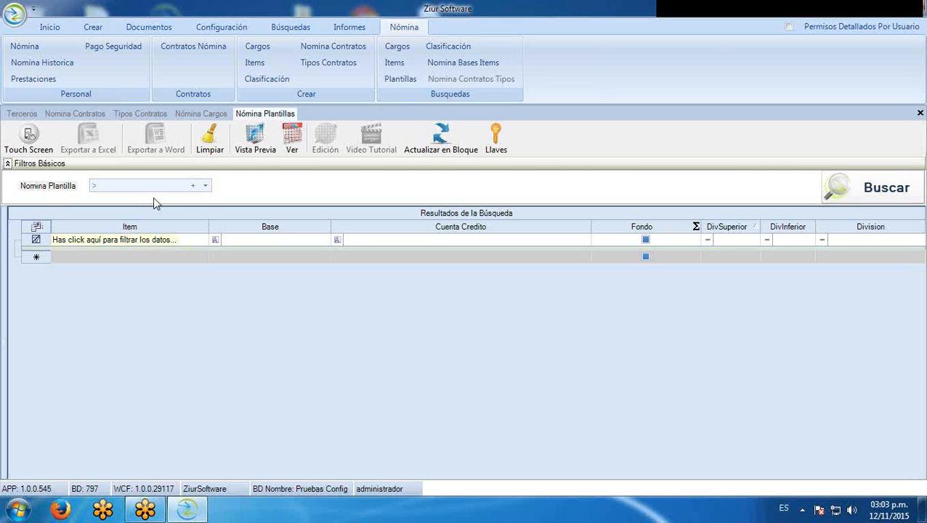
Filter by the Normal template and load its 35 payroll items
click(205, 187)
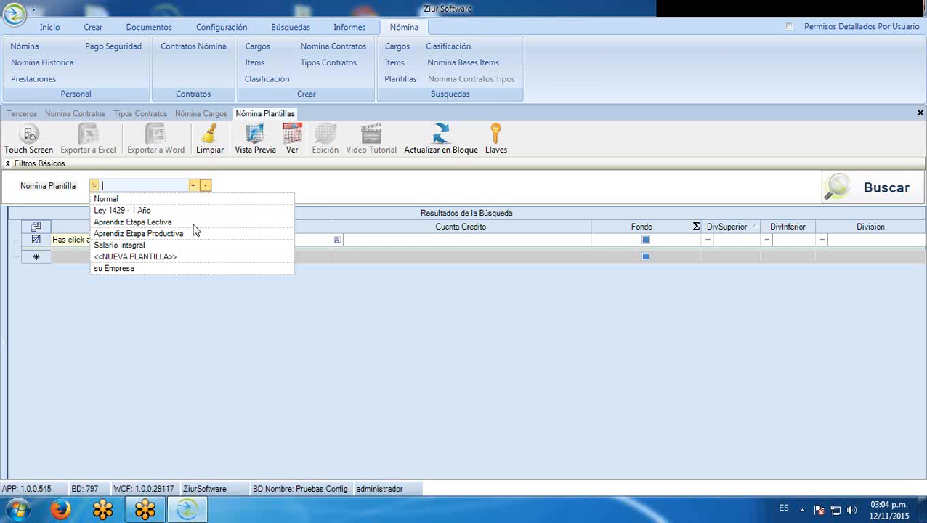
click(165, 202)
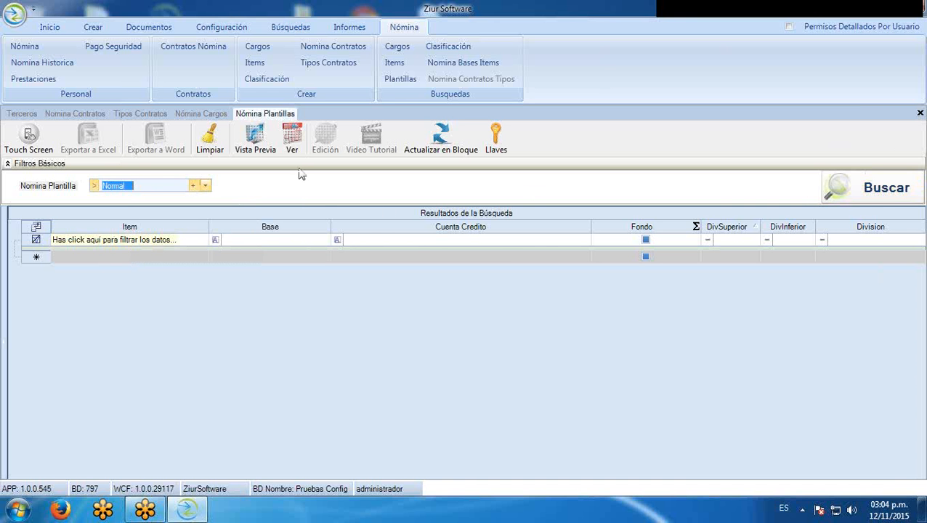
click(890, 191)
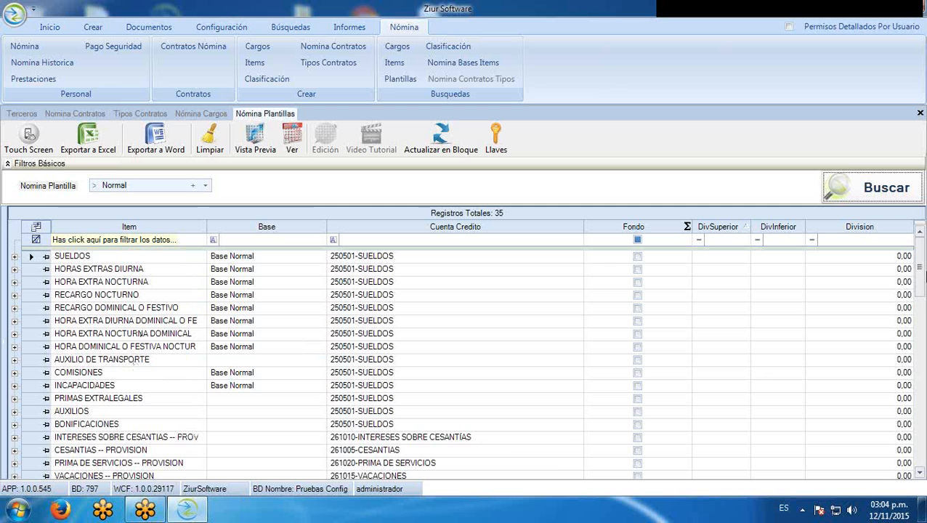
drag(921, 275, 921, 295)
scroll(483, 384, down, 6)
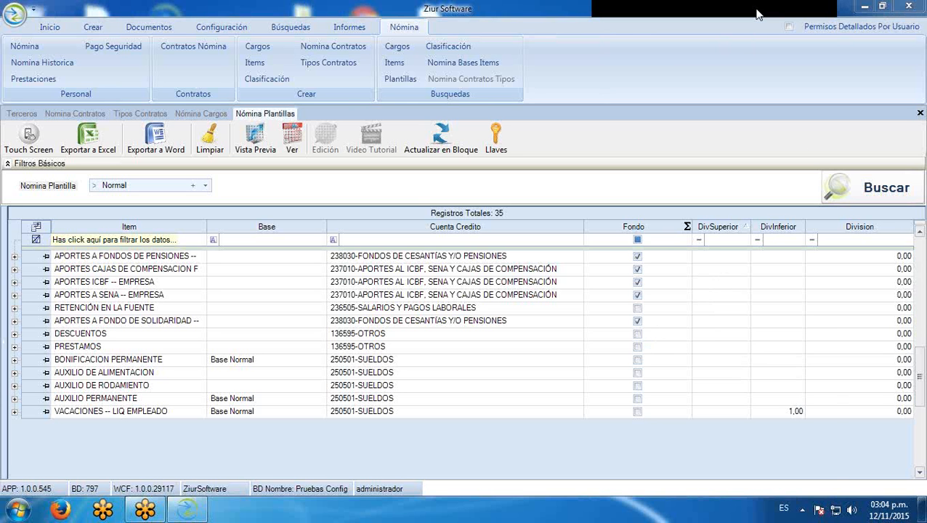
Untick and re-tick the Fondo flag of APORTES A FONDO DE SOLIDARIDAD, then add a template
click(637, 321)
click(638, 321)
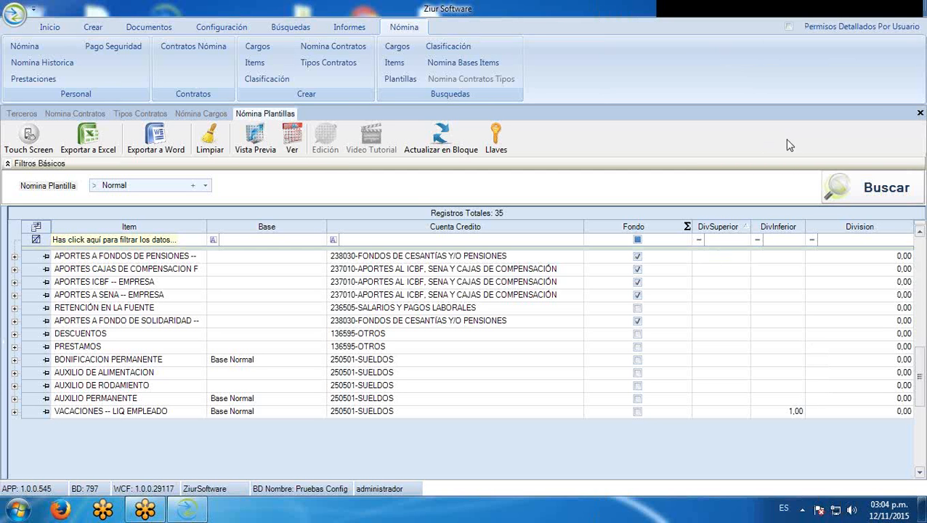
drag(920, 376, 923, 258)
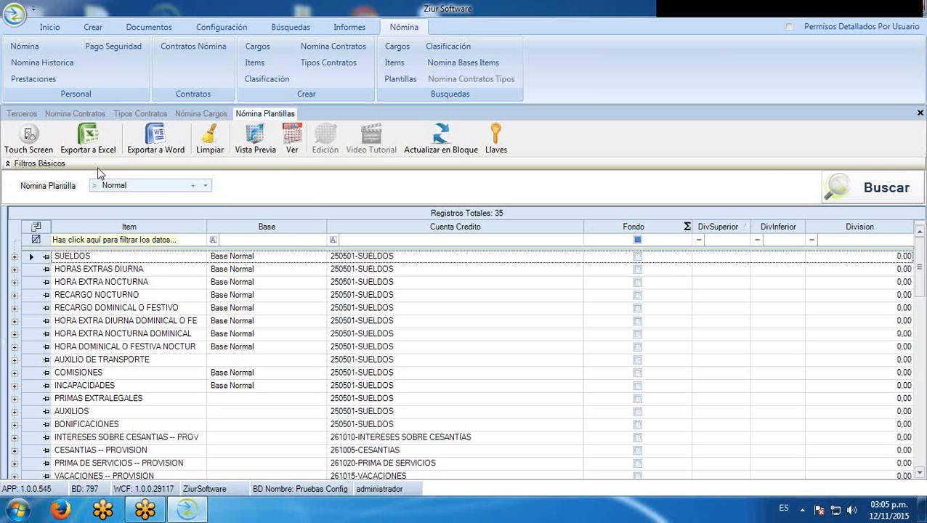
click(194, 188)
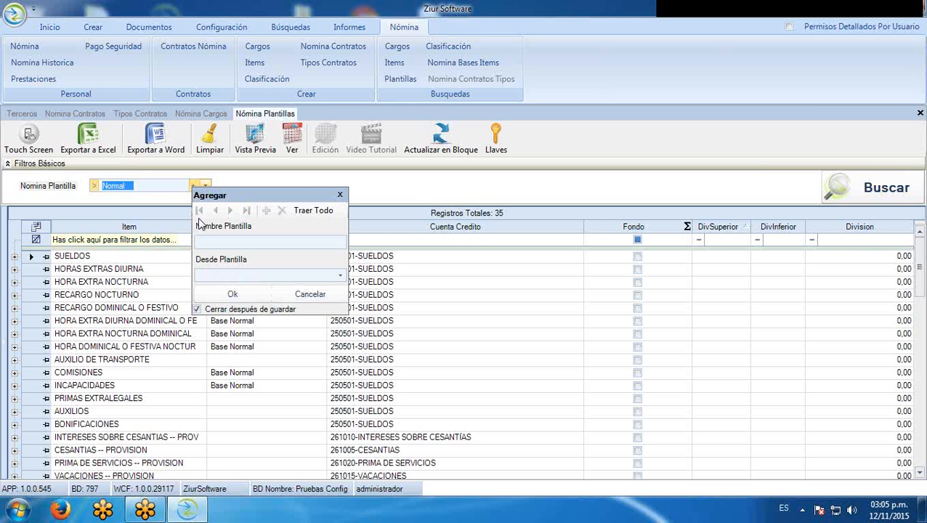
Add template NUEVA PLANTILLA based on Normal, then pick it in the Nomina Plantilla filter
click(221, 243)
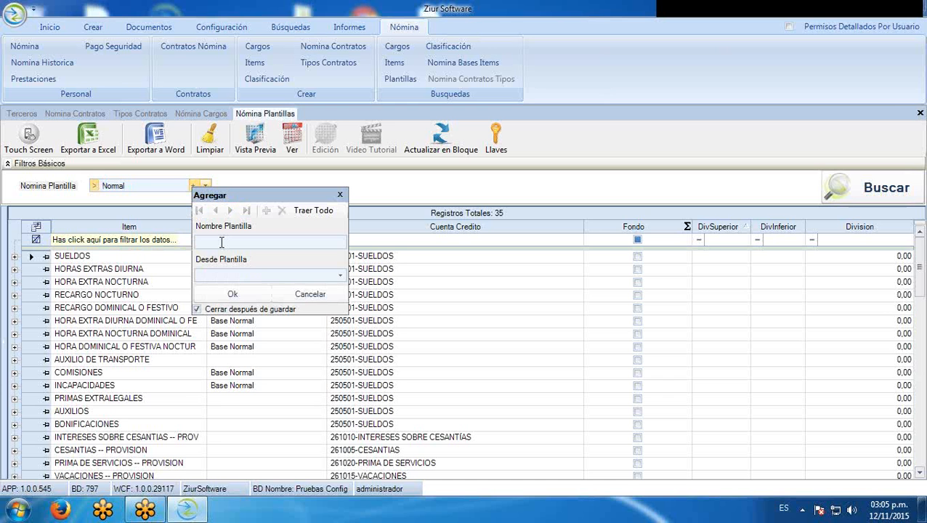
text(NUEVA PLANTILLA)
click(340, 276)
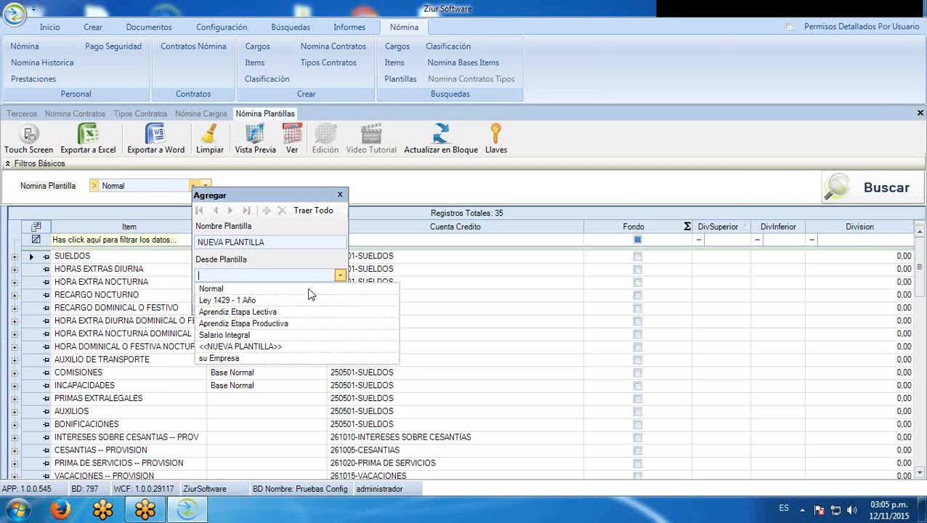
click(283, 289)
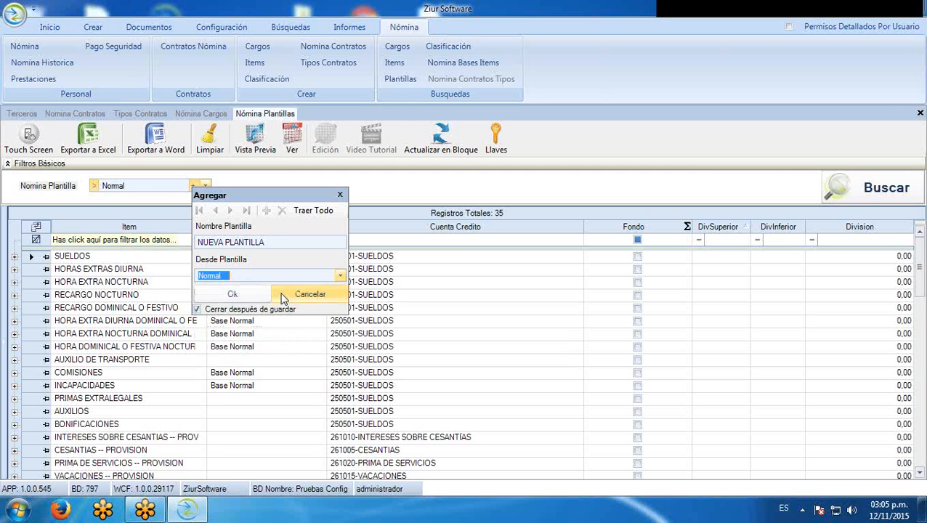
click(241, 299)
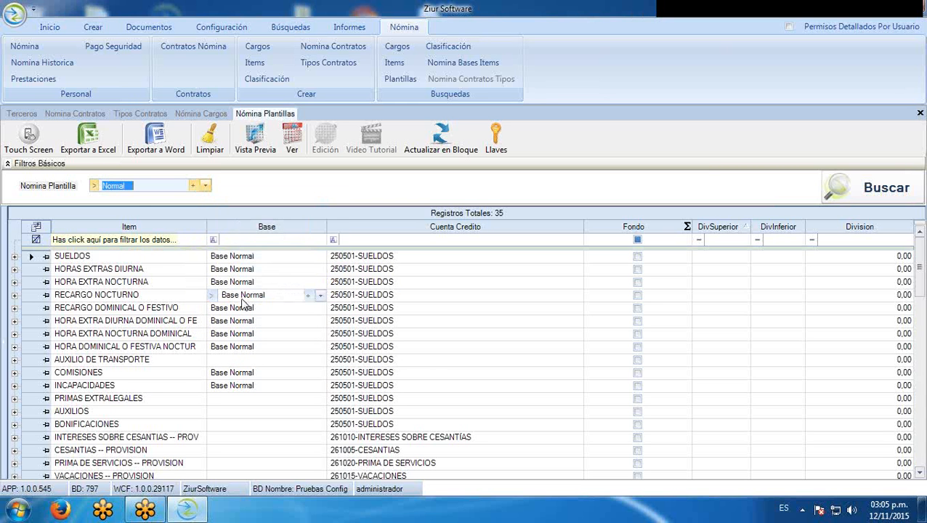
click(206, 186)
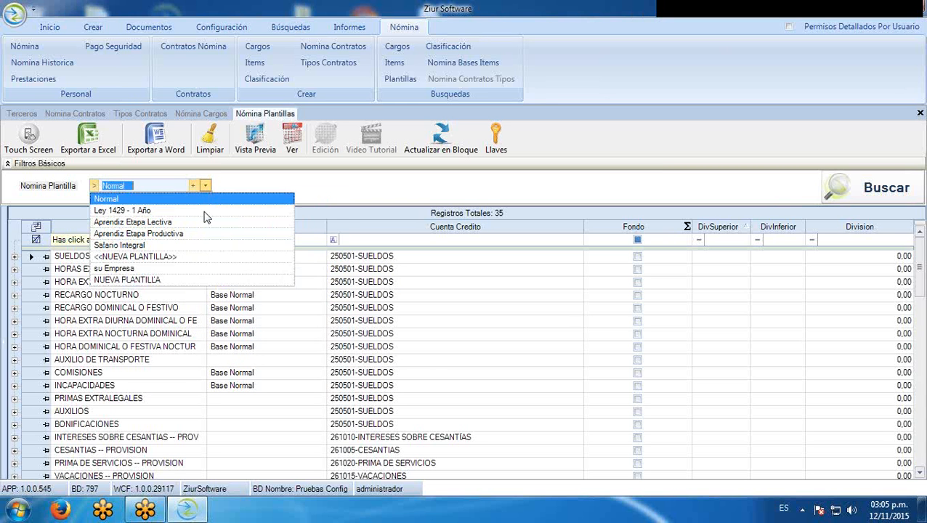
click(155, 281)
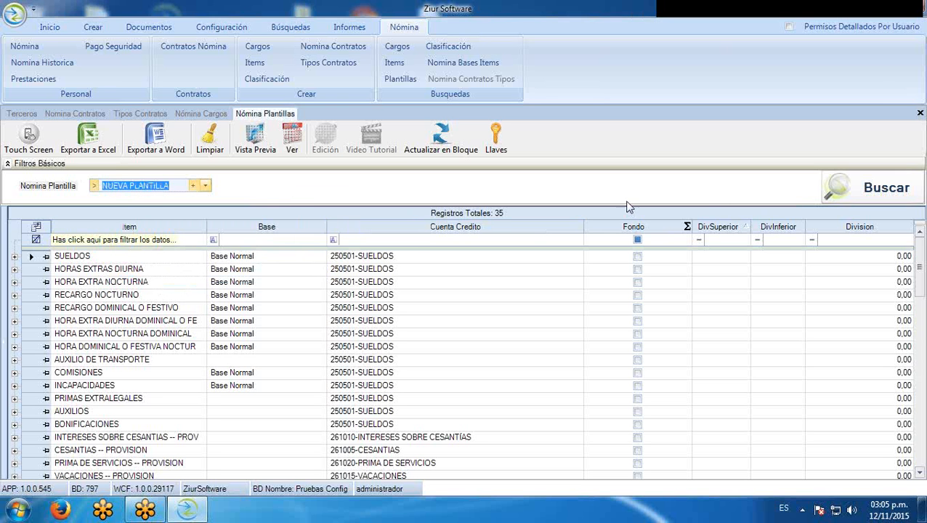
Load and scroll through NUEVA PLANTILLA's 35 copied items, then open Búsquedas > Items
click(893, 190)
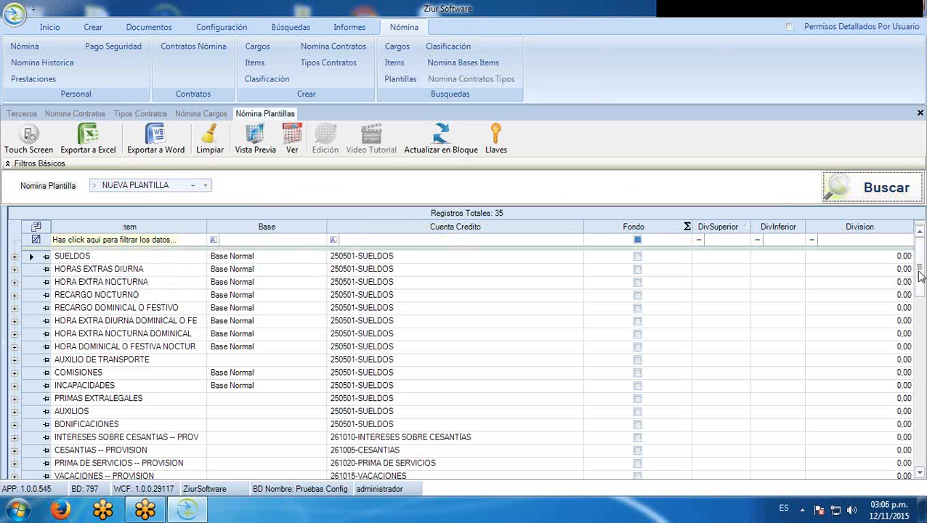
scroll(857, 351, down, 10)
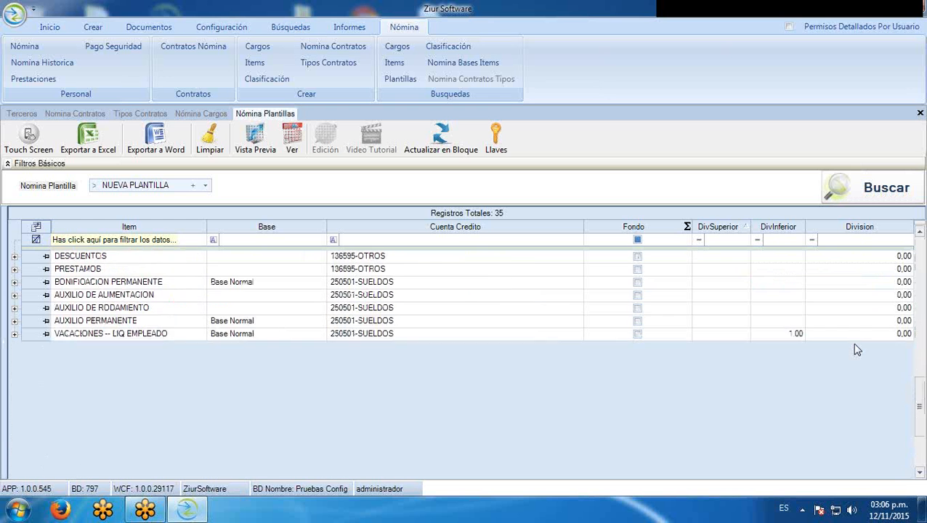
scroll(857, 349, up, 10)
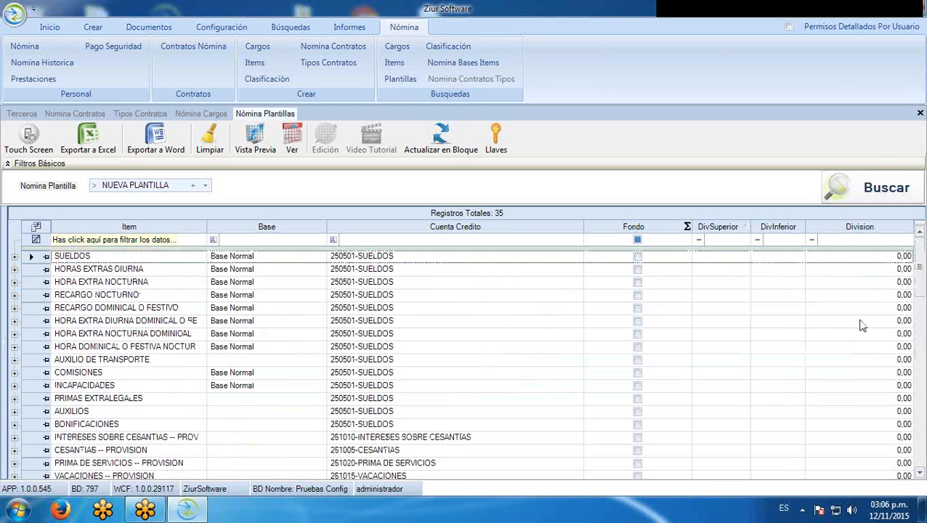
click(874, 186)
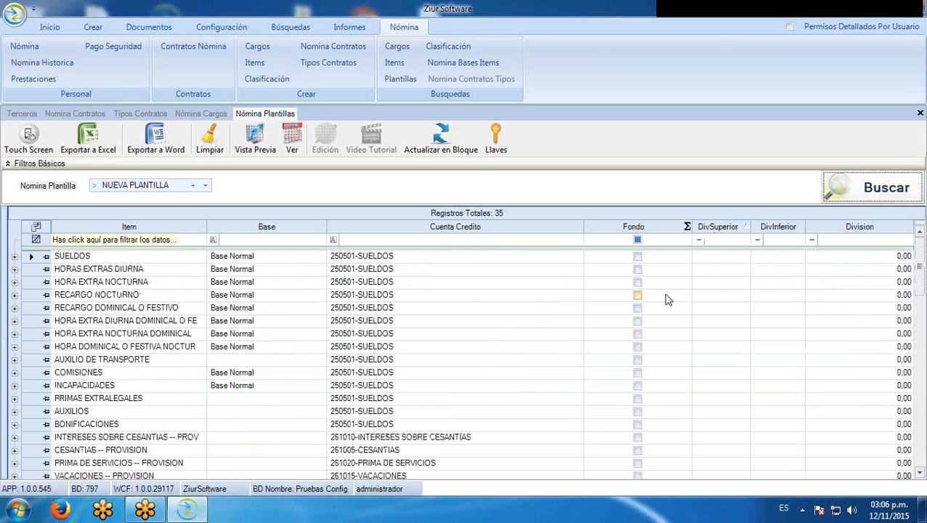
scroll(813, 351, down, 10)
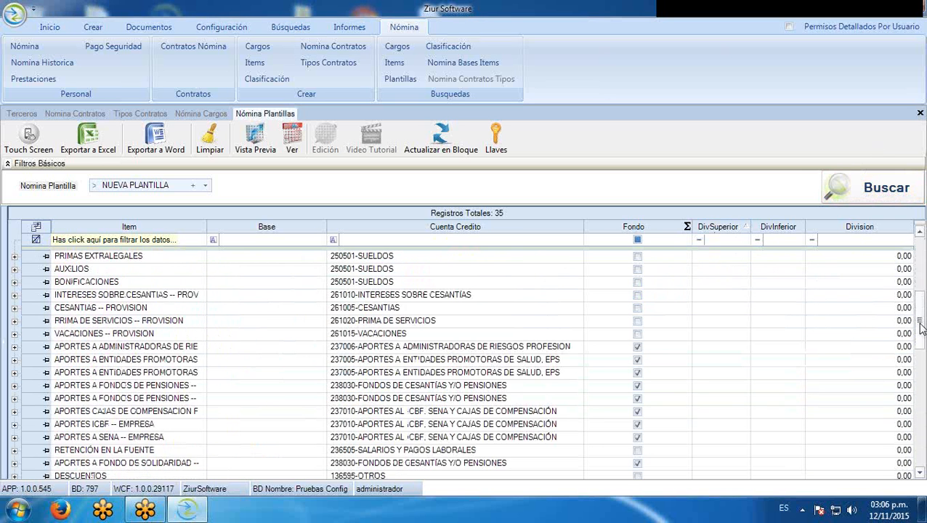
scroll(812, 352, up, 10)
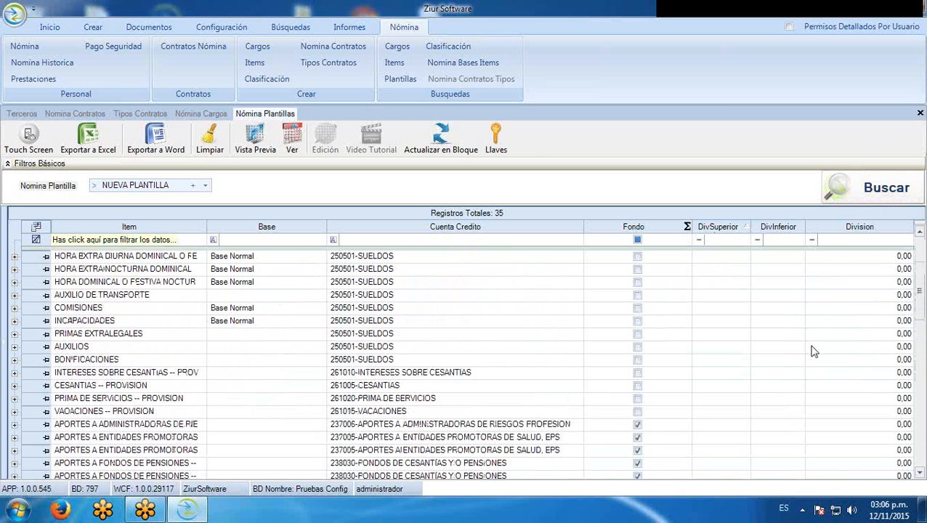
scroll(182, 307, down, 2)
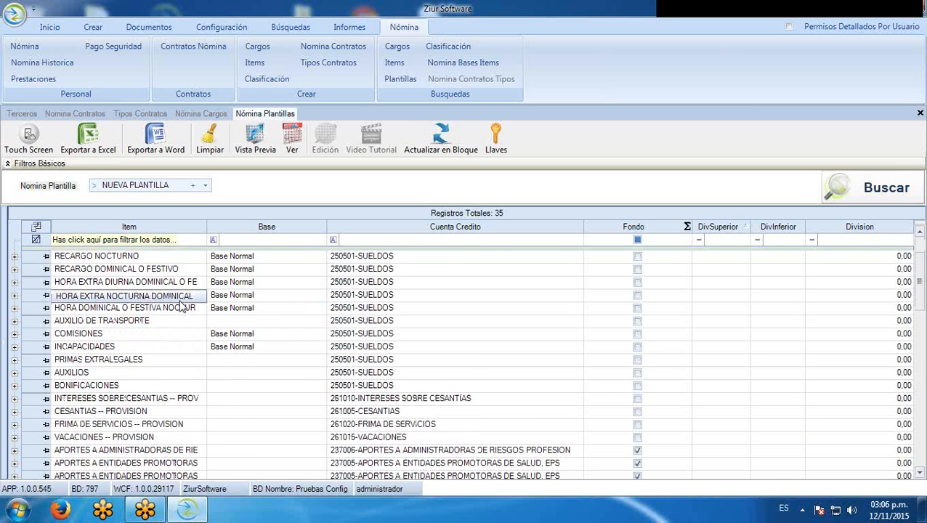
scroll(181, 308, down, 5)
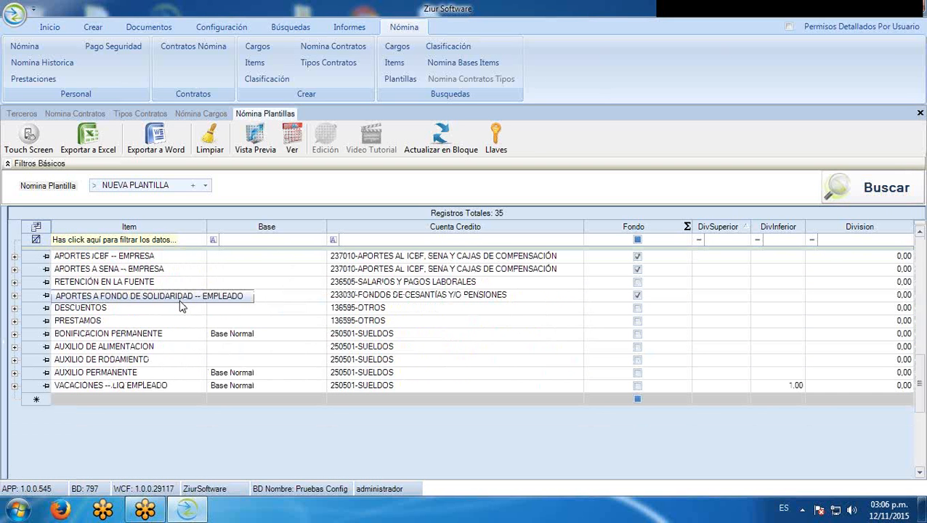
scroll(194, 299, up, 7)
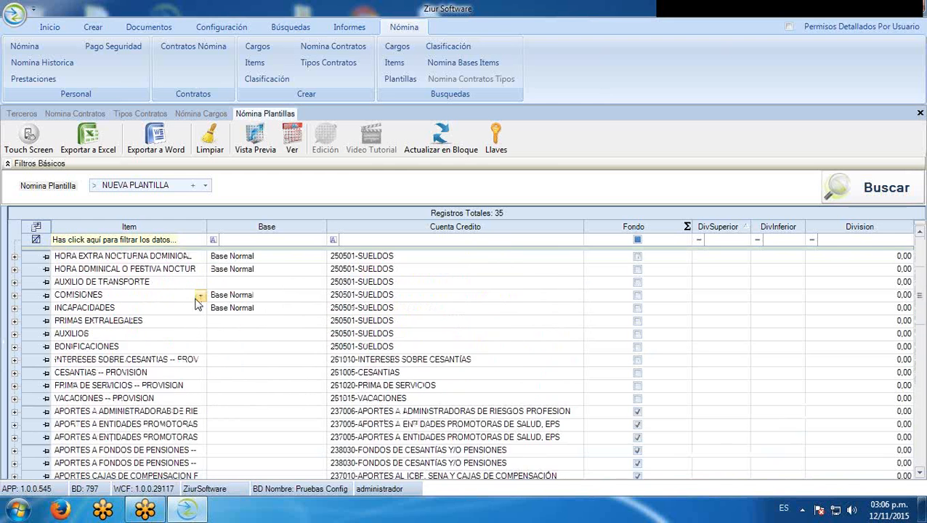
scroll(202, 307, down, 5)
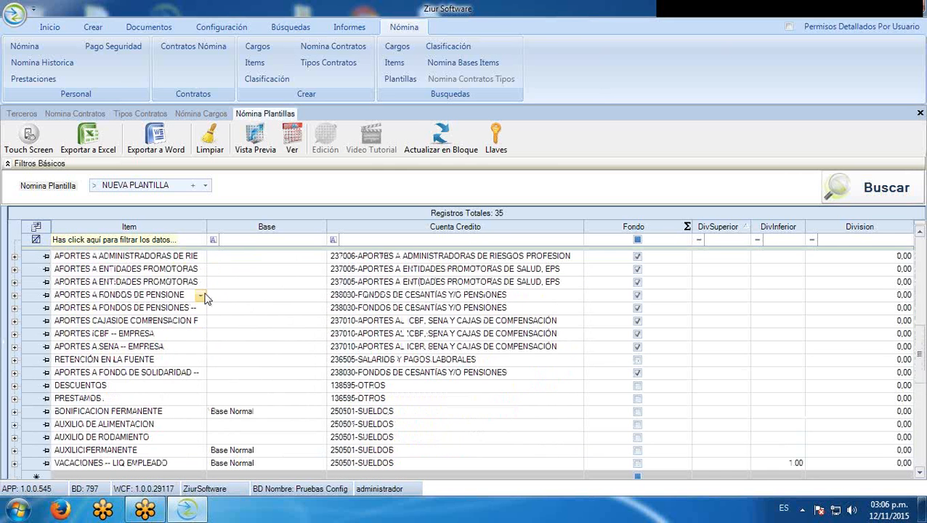
scroll(203, 308, up, 5)
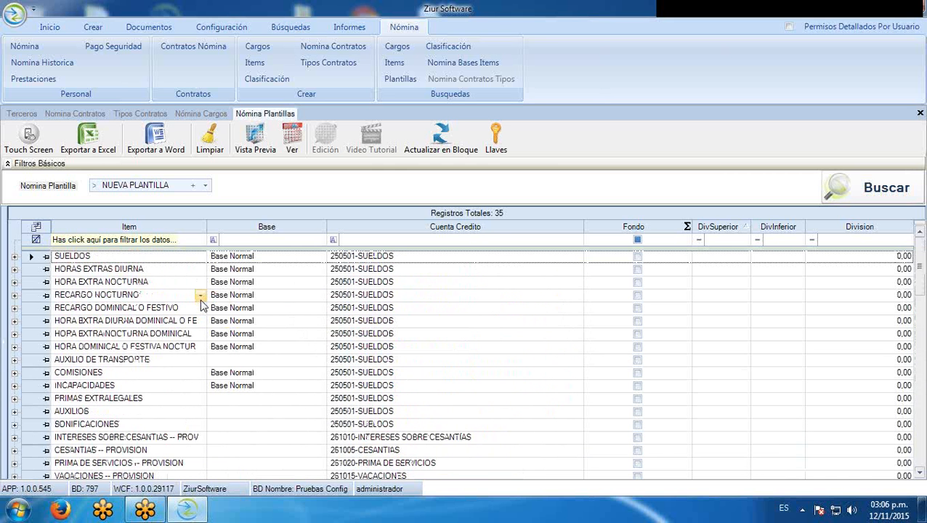
scroll(202, 307, down, 7)
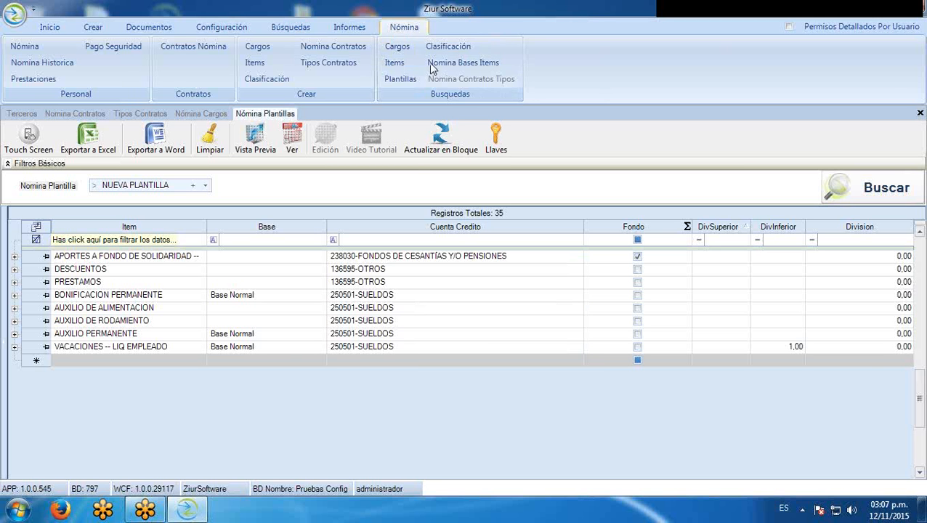
click(396, 63)
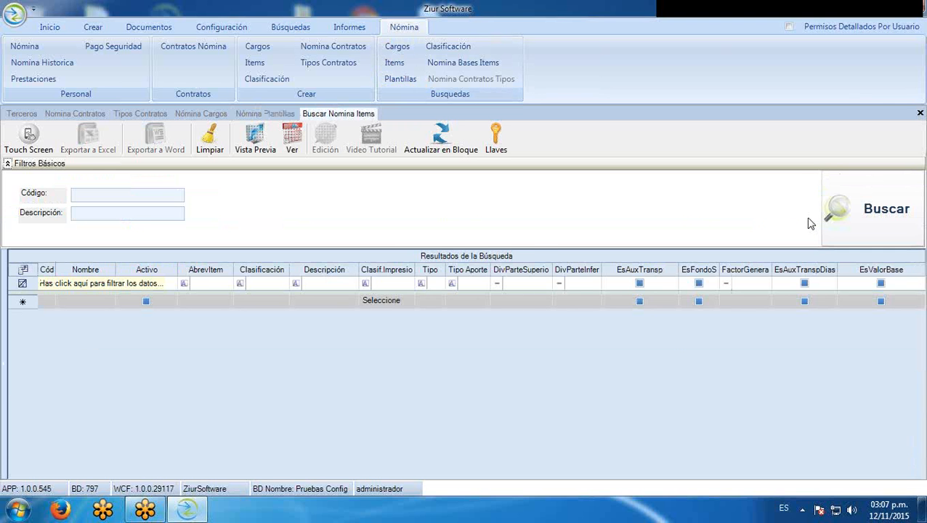
List all 62 payroll items with a wider Nombre column, scroll to the last one, then create a new item
click(833, 222)
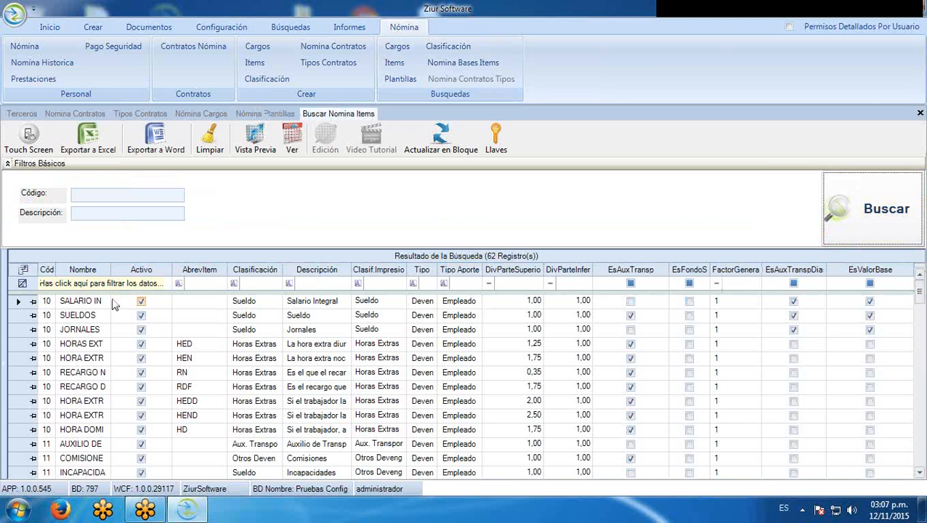
drag(109, 273, 179, 269)
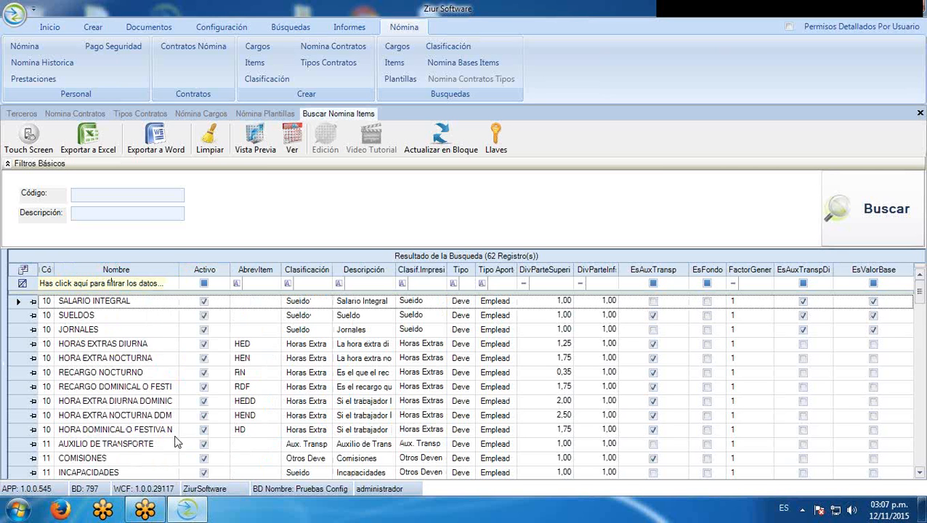
scroll(746, 338, down, 1)
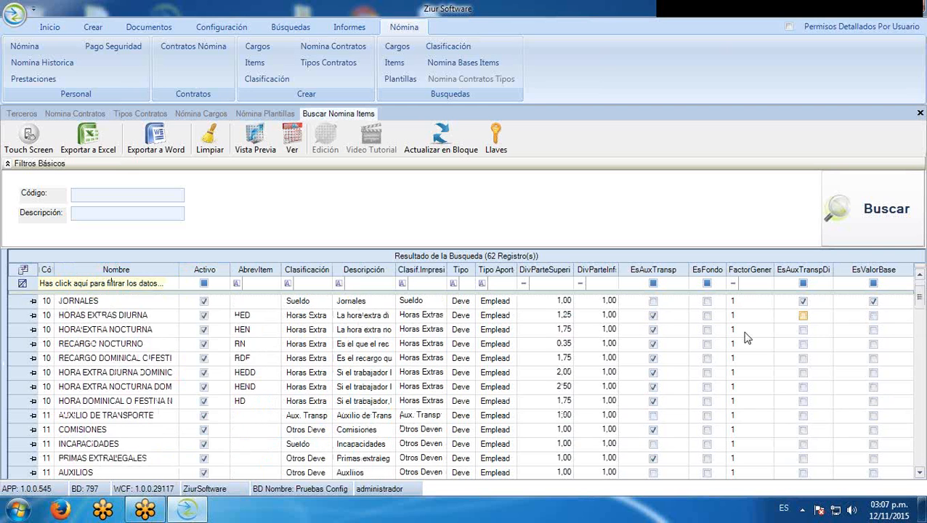
scroll(165, 386, down, 3)
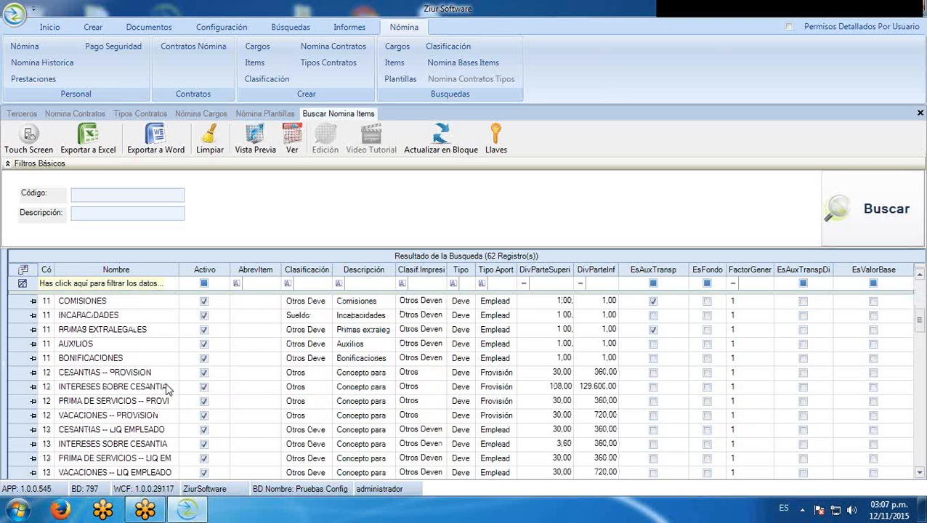
scroll(151, 427, down, 1)
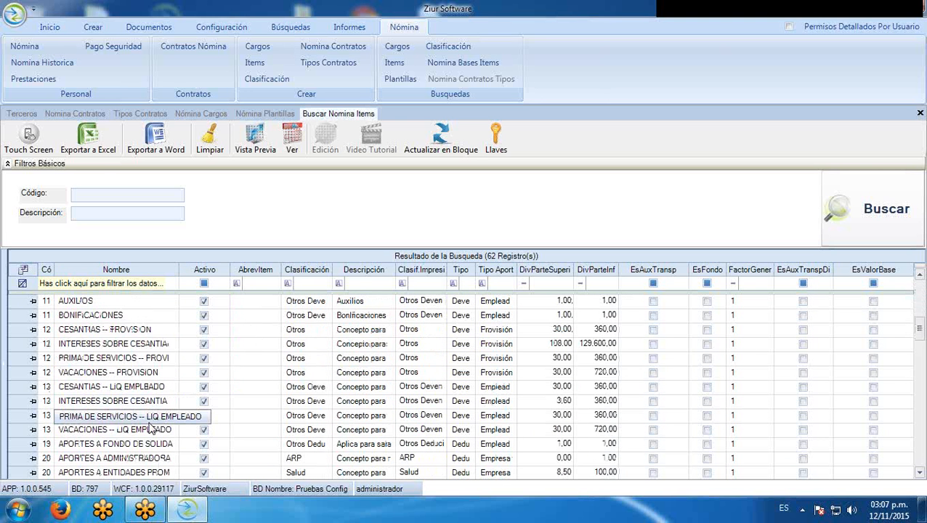
scroll(150, 428, down, 2)
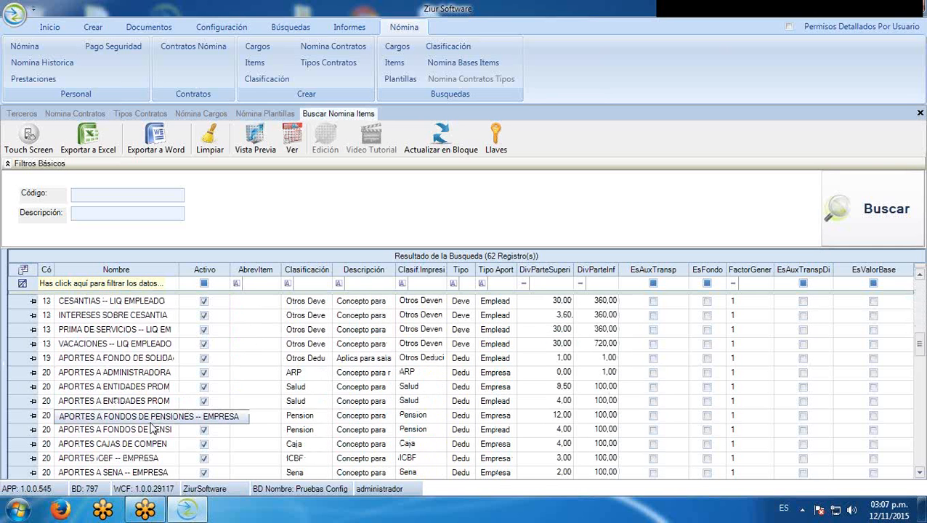
scroll(151, 427, down, 2)
scroll(153, 427, down, 2)
scroll(153, 428, down, 3)
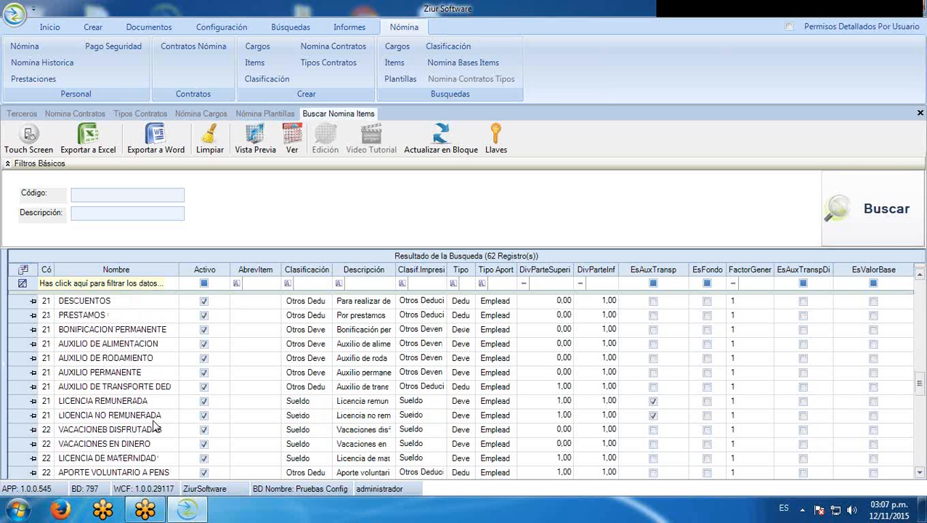
scroll(155, 427, up, 1)
scroll(154, 428, down, 4)
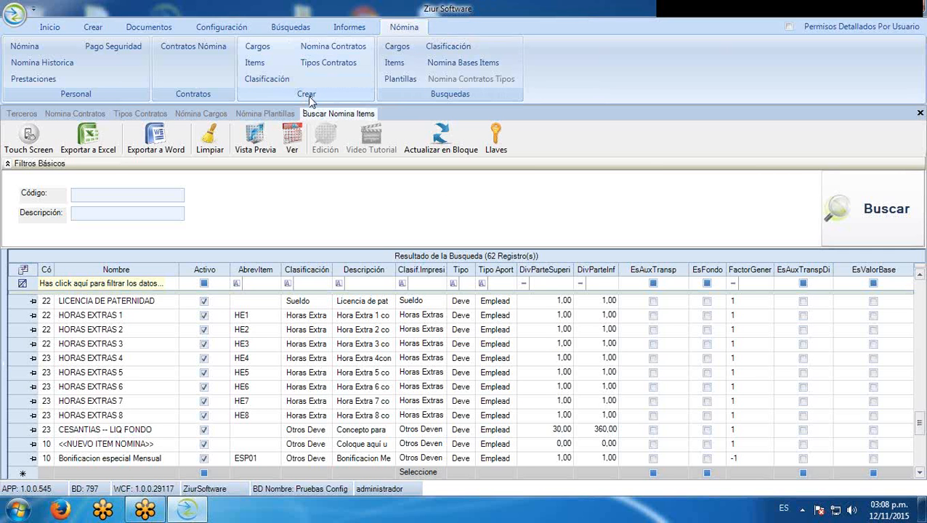
click(255, 62)
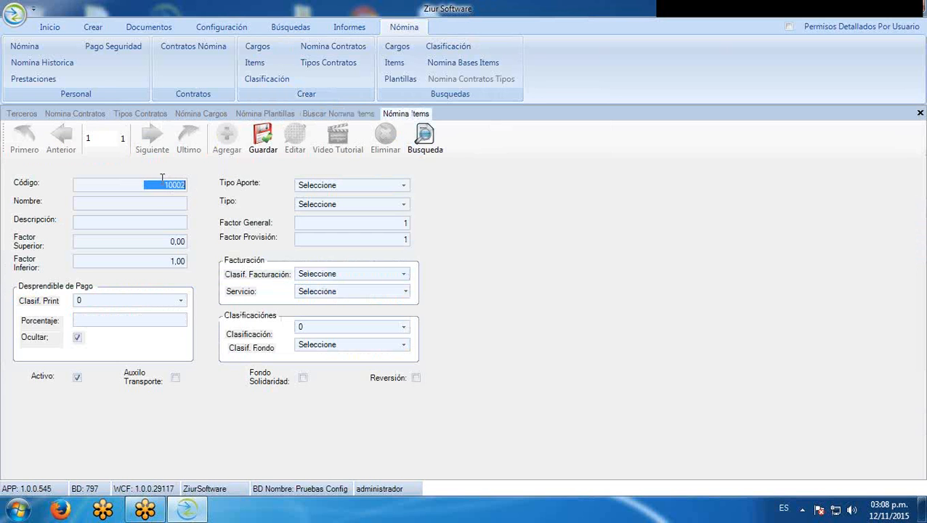
Name item 10002 LIBRANZAS with description CREDITO POR LIBRANZA
click(134, 185)
drag(134, 185, 209, 183)
click(179, 203)
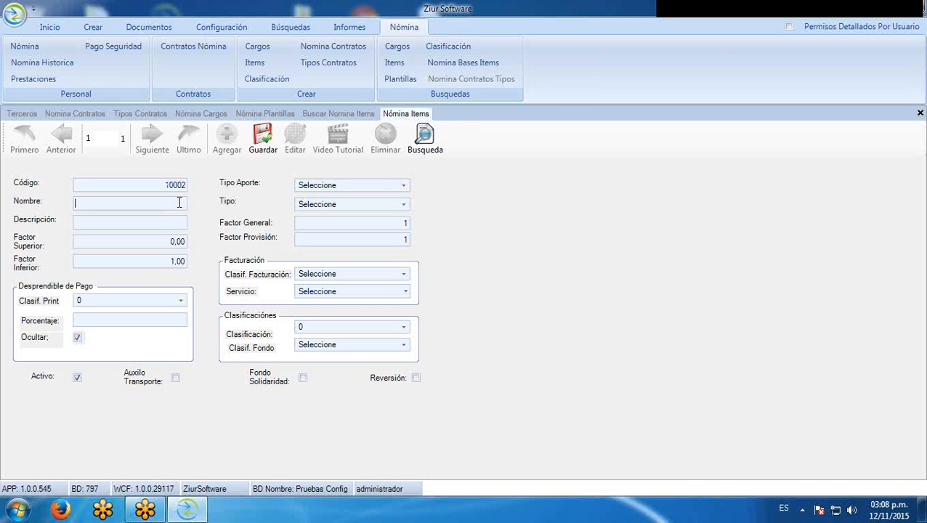
text(LIBRANZAS)
click(84, 226)
text(CREDITO POR LIBRANZA)
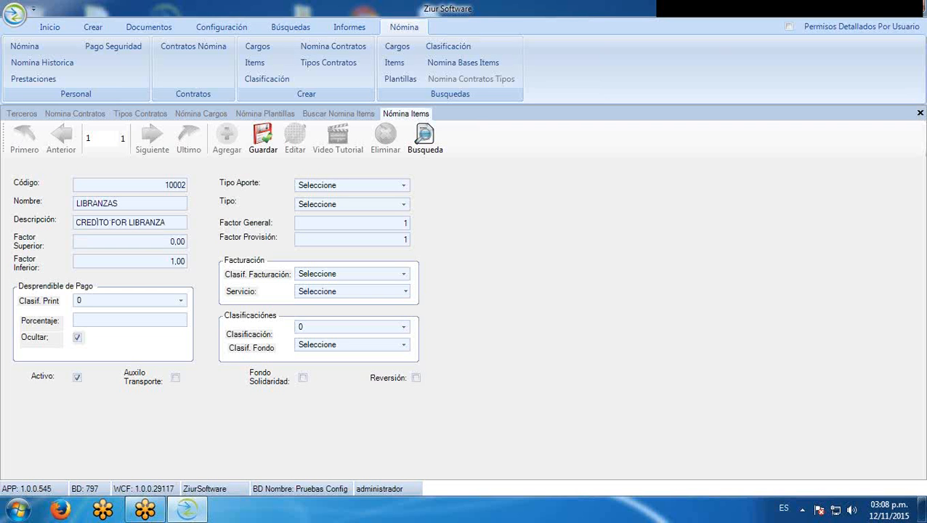
Set both Factor Superior and Factor Inferior to 1,00
click(138, 256)
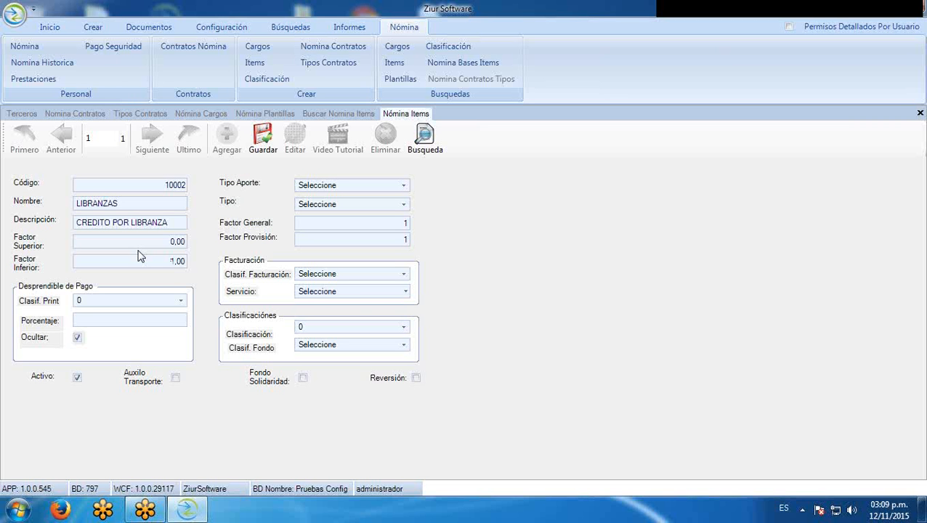
drag(161, 241, 186, 244)
text(4)
drag(173, 262, 190, 261)
text(100)
click(165, 248)
drag(165, 248, 251, 245)
text(.0)
click(156, 264)
text(1)
drag(178, 244, 221, 250)
text(1)
click(182, 266)
Choose Otros Deducibles in Clasif. Print and leave Ocultar unticked
click(180, 301)
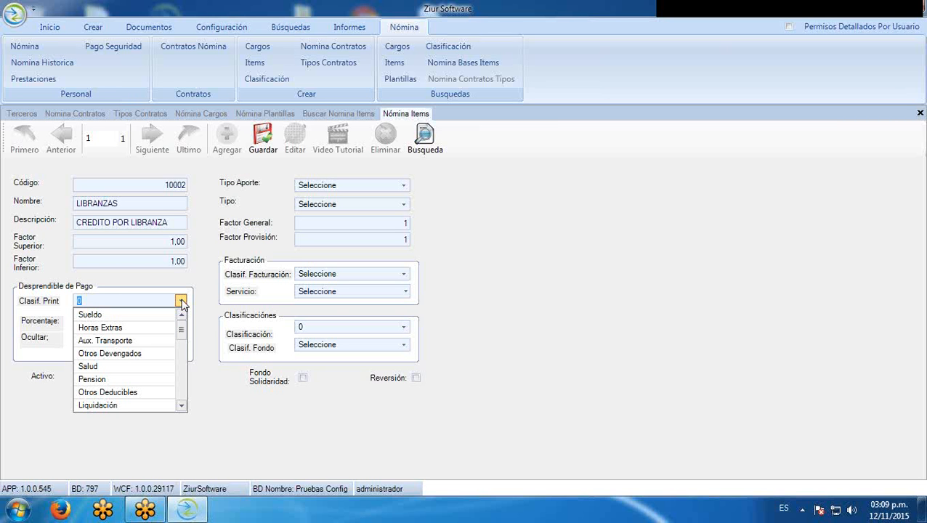
scroll(167, 354, down, 3)
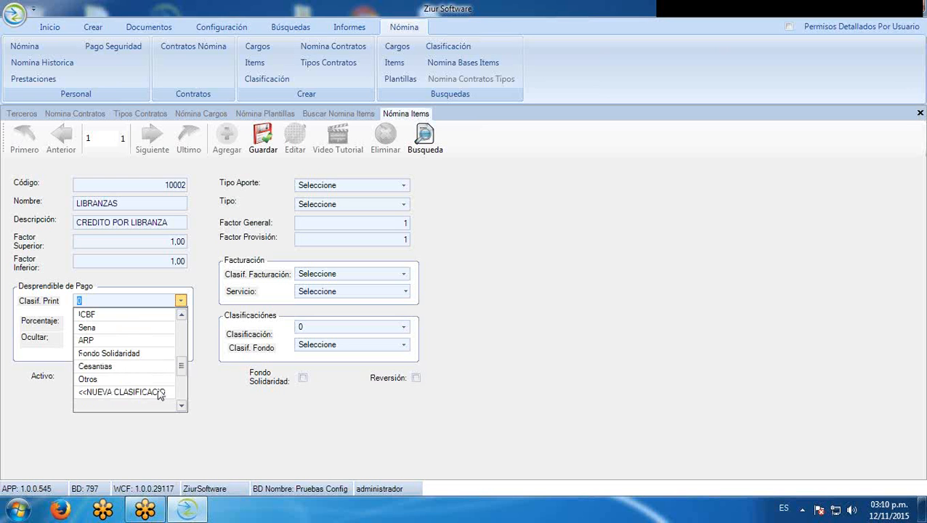
scroll(126, 381, up, 2)
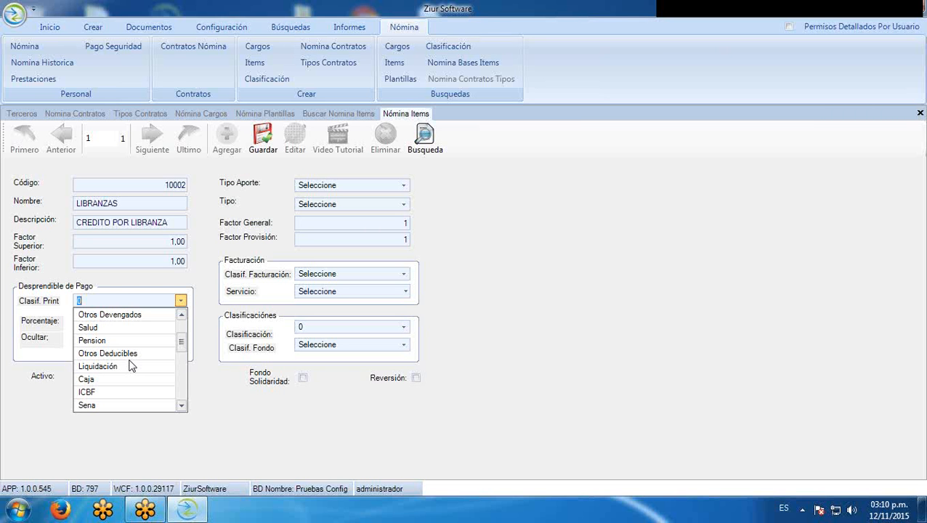
click(129, 354)
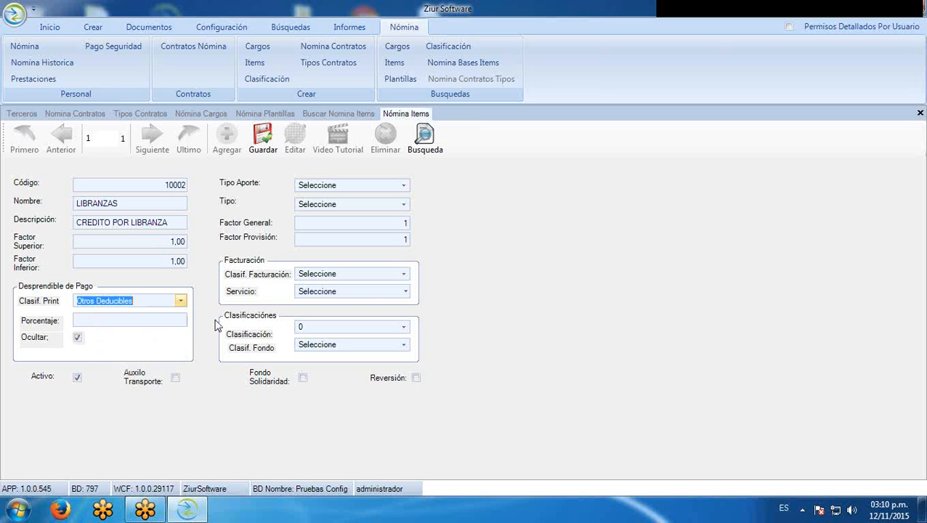
click(78, 340)
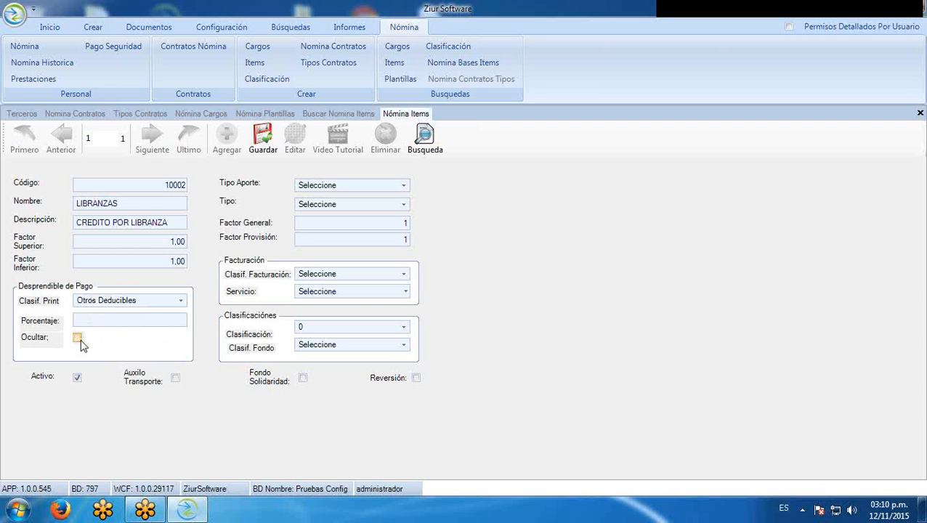
click(78, 339)
Set Tipo Aporte to Empleado and Tipo to Deducciones for LIBRANZAS
click(403, 185)
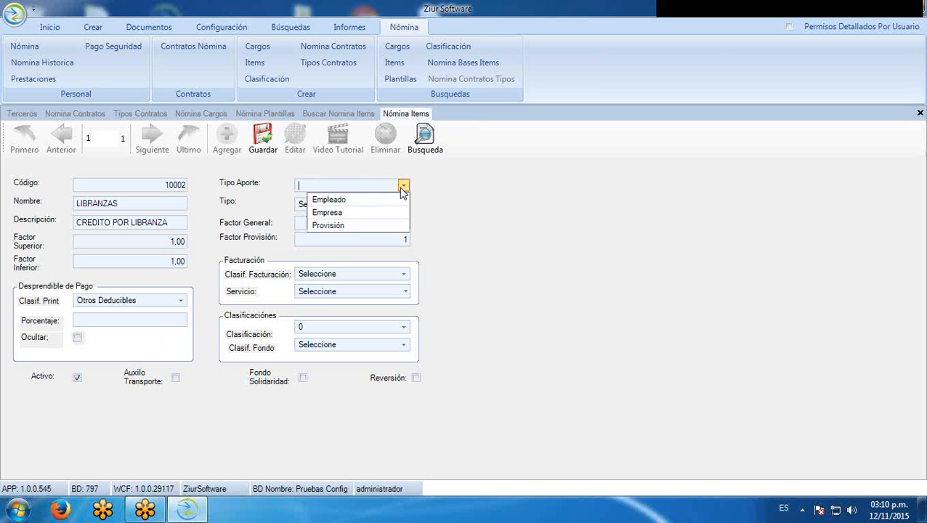
click(383, 200)
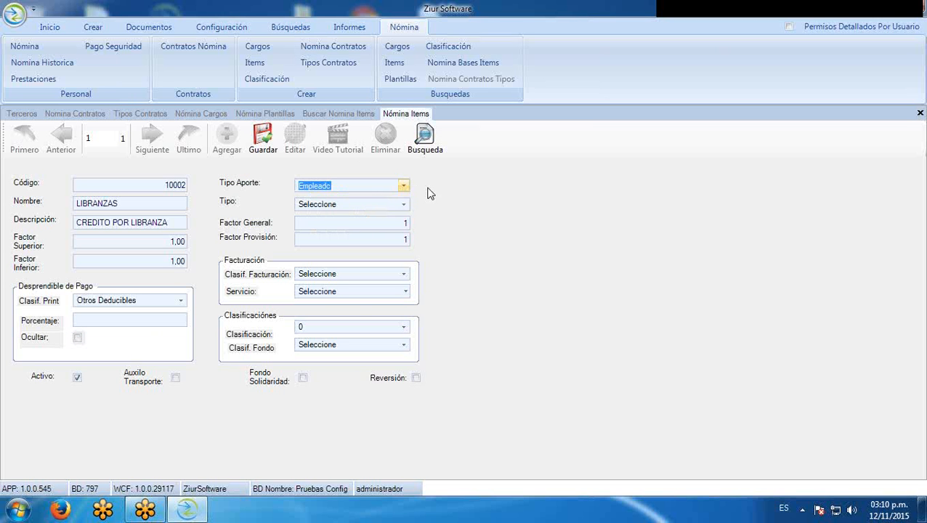
click(403, 187)
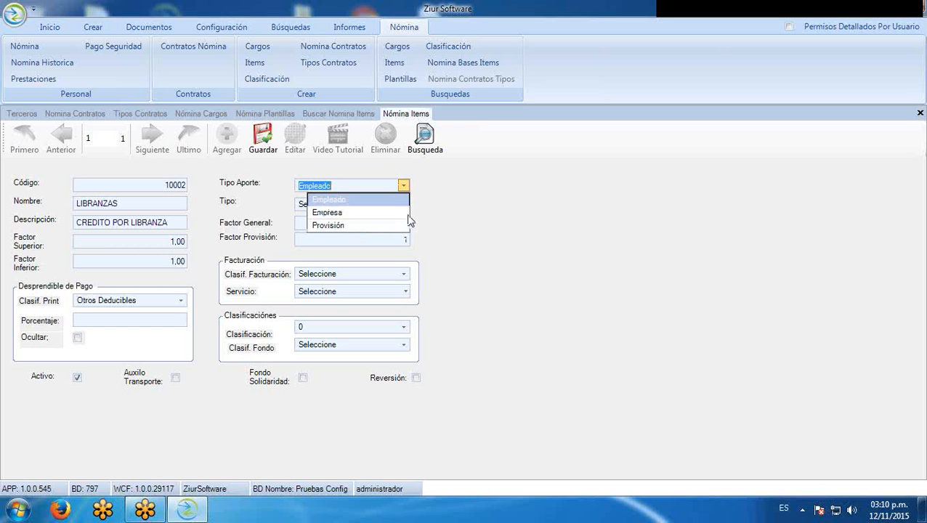
click(395, 201)
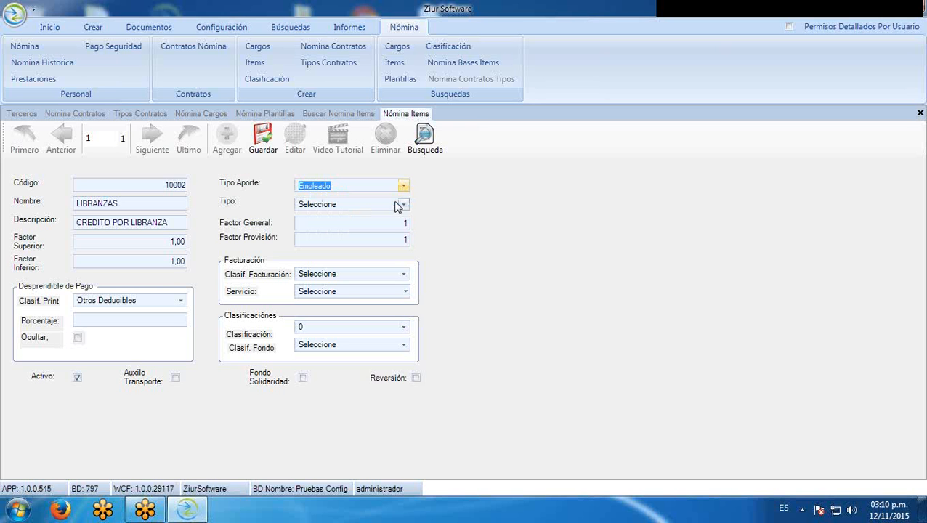
click(405, 206)
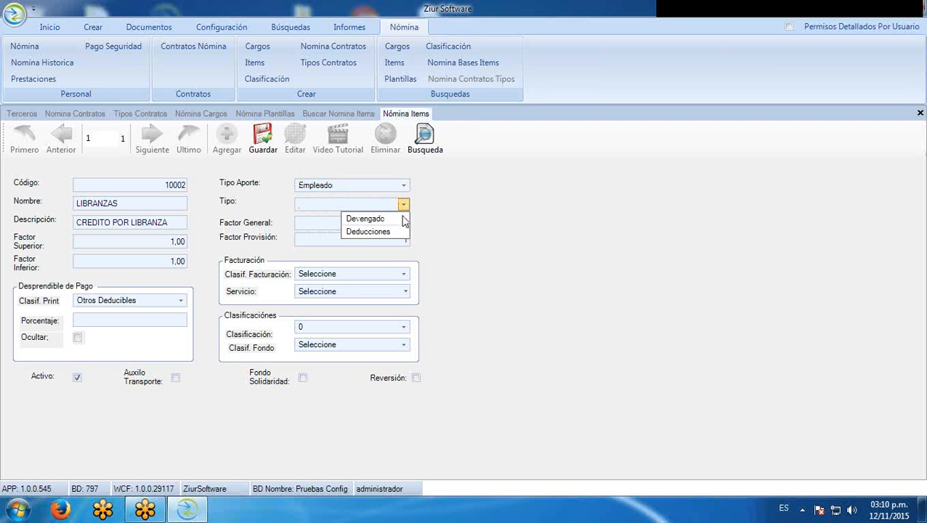
click(393, 231)
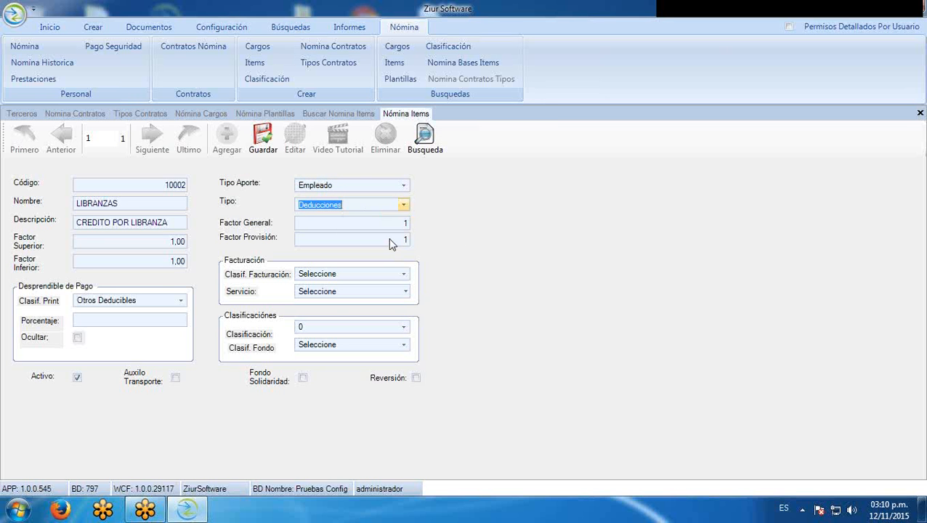
click(403, 206)
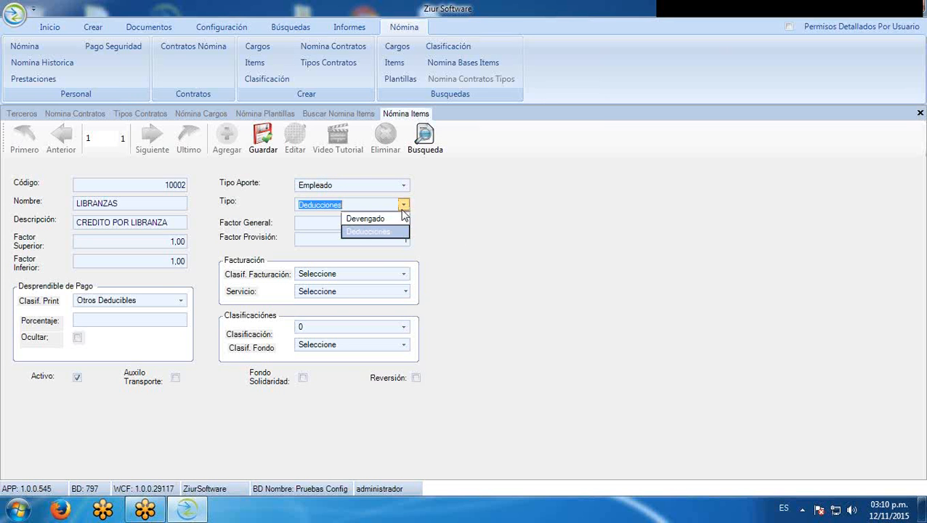
click(404, 205)
click(403, 187)
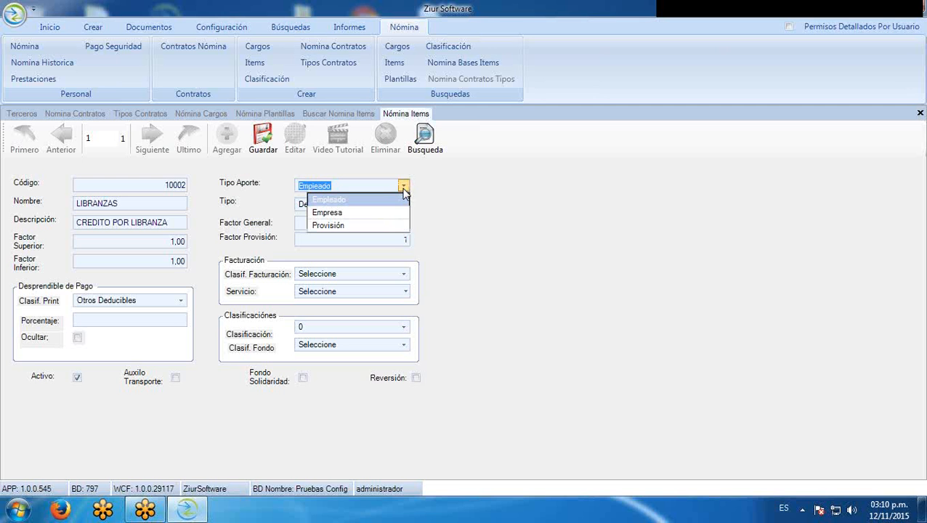
click(473, 206)
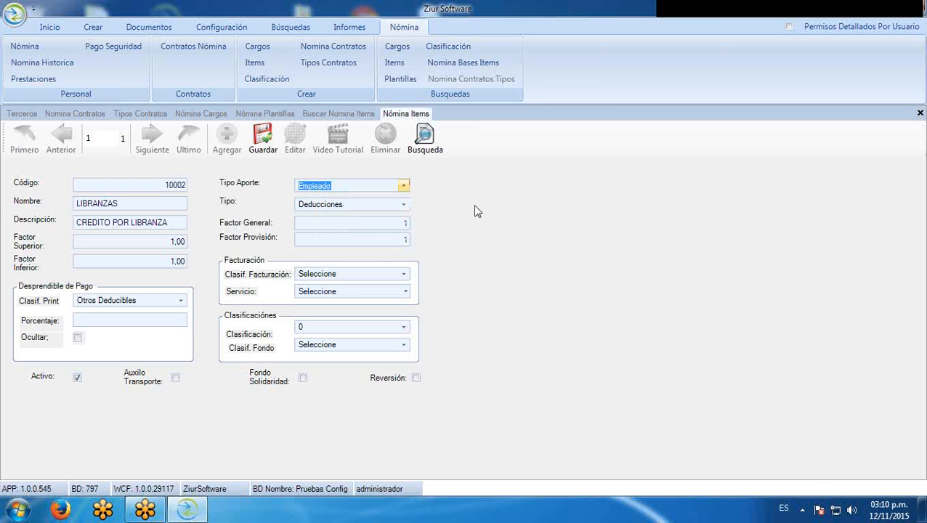
click(403, 239)
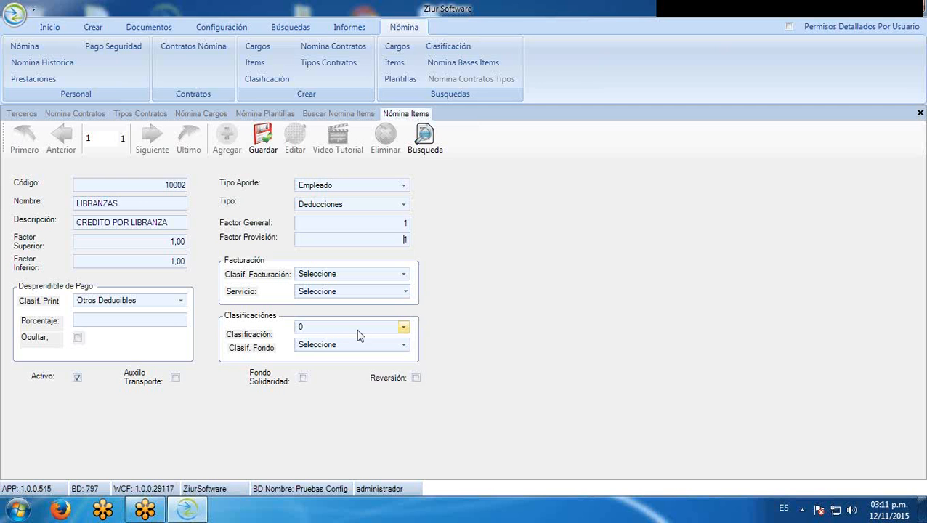
Set Clasificación to Otros Deducibles, leave Clasif. Fondo empty, and keep Activo ticked
click(410, 332)
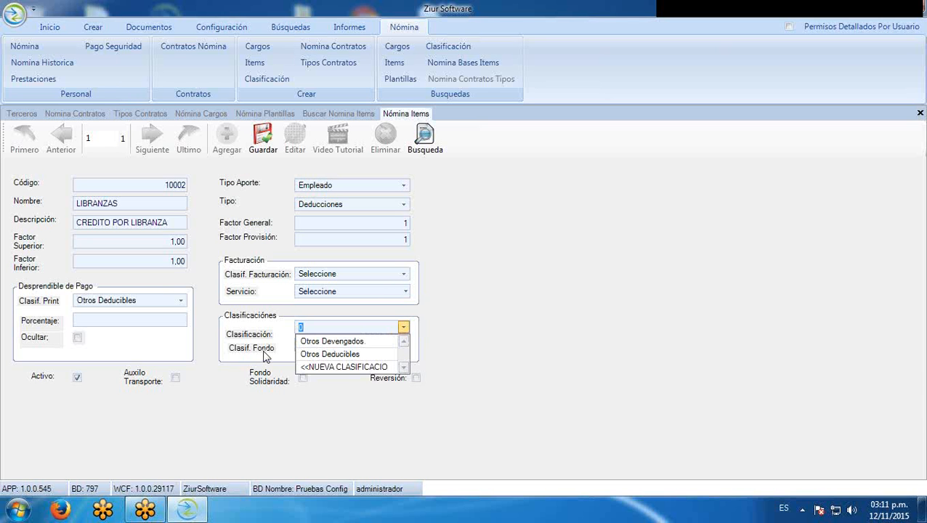
click(319, 356)
click(404, 346)
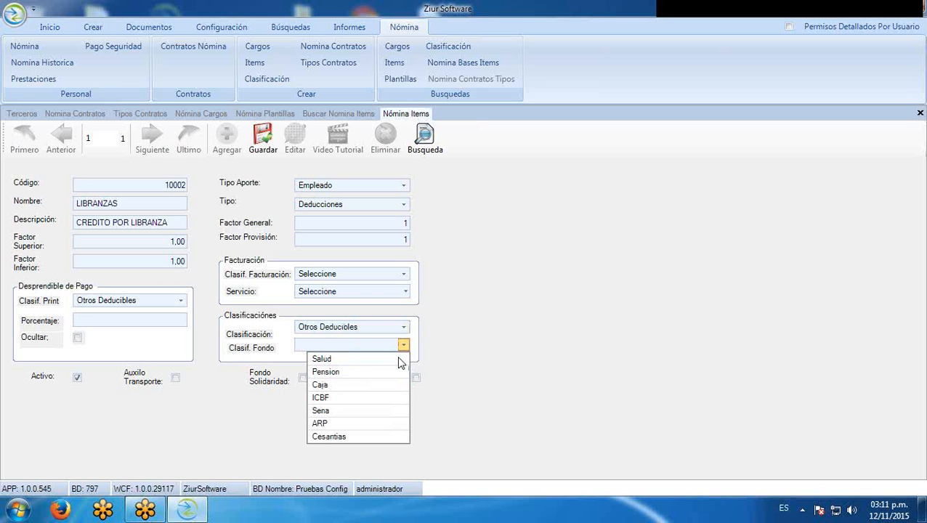
click(479, 378)
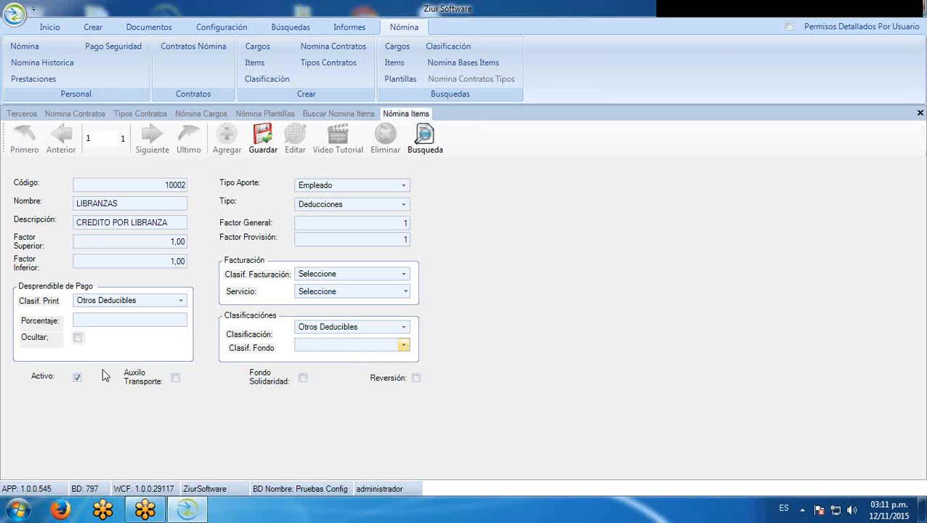
click(78, 378)
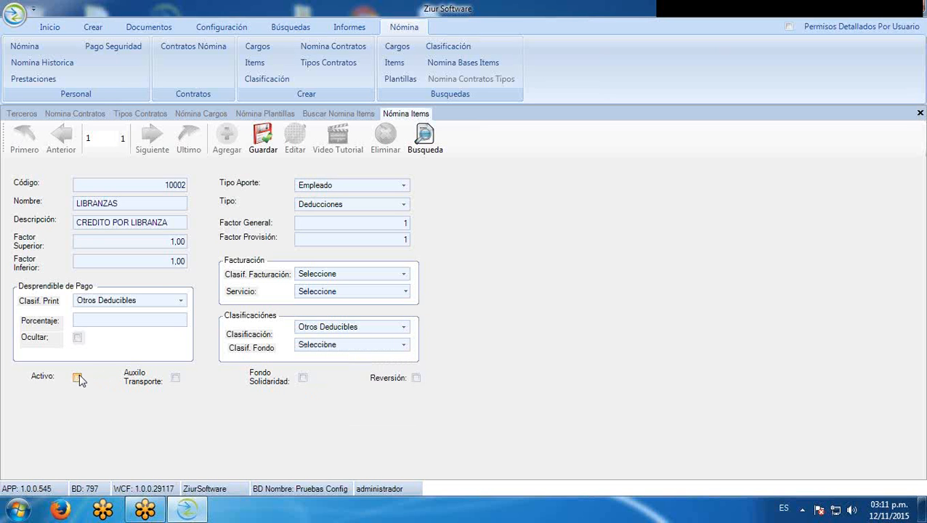
click(77, 378)
Save LIBRANZAS, then re-run the Nomina Items search and select its new row among 63 records
click(262, 140)
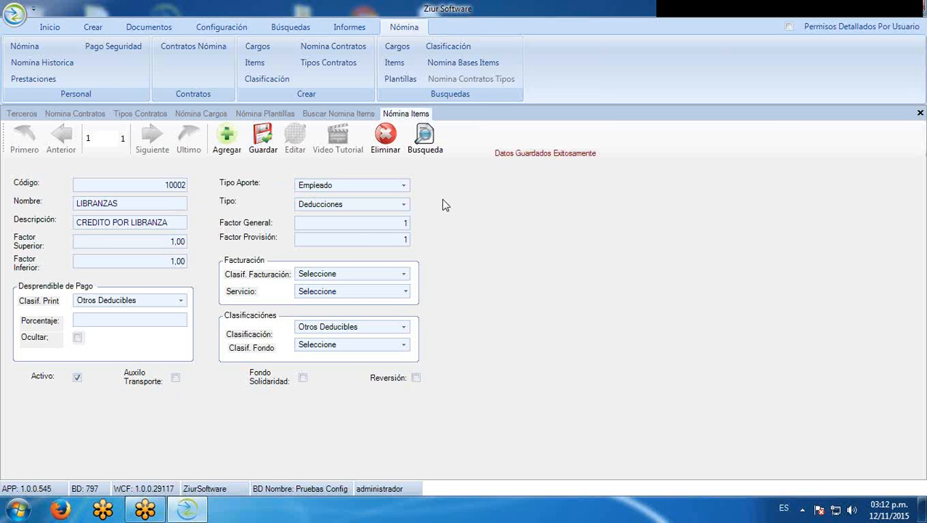
click(333, 114)
click(876, 212)
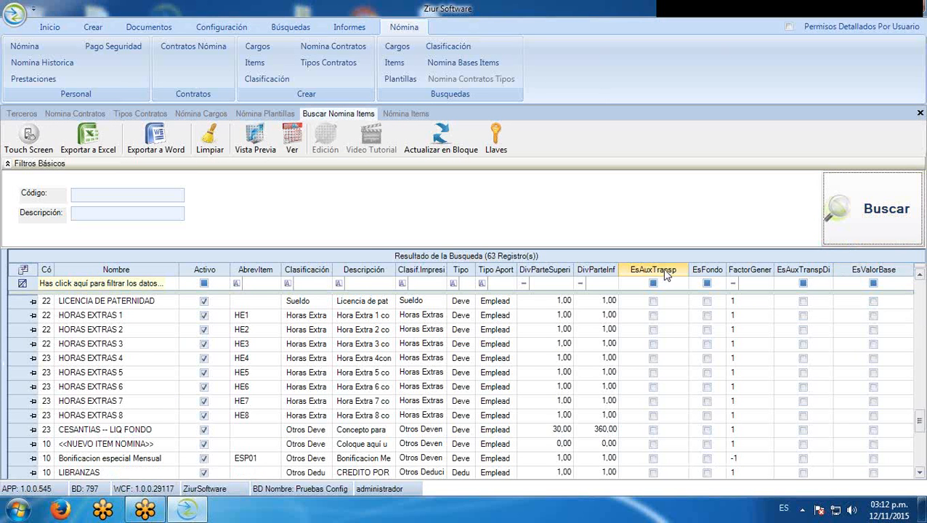
click(18, 475)
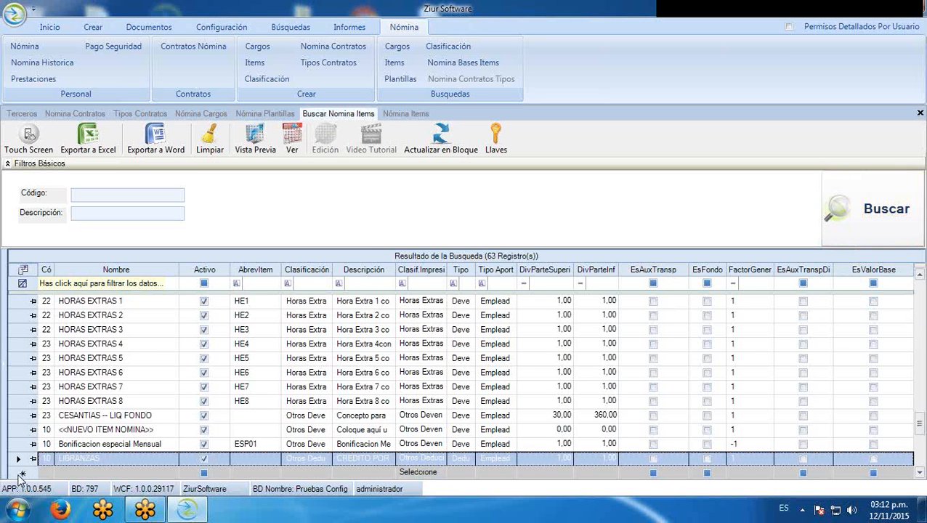
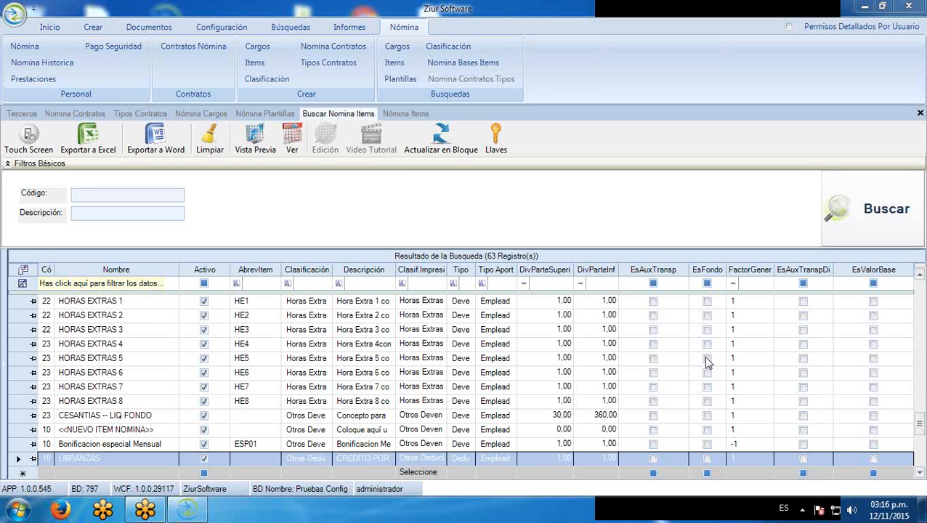
Review the LIBRANZAS item (code 10002), then switch to the Nómina Plantillas grid
click(404, 113)
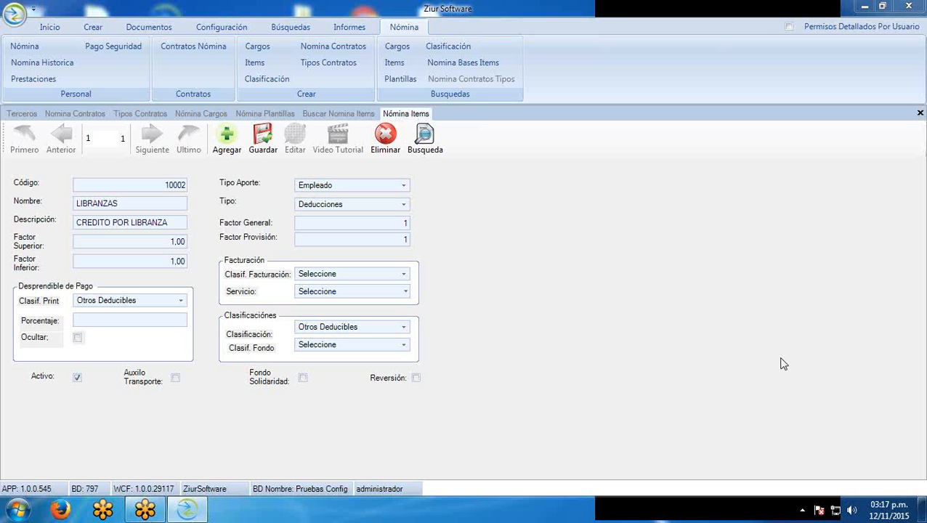
click(284, 114)
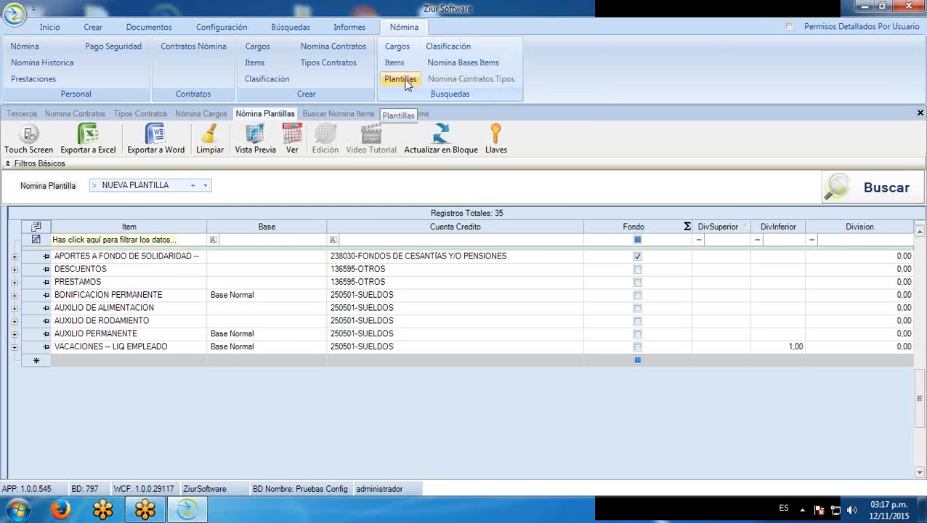
Load the NUEVA PLANTILLA template's items and scroll to its last rows
click(205, 186)
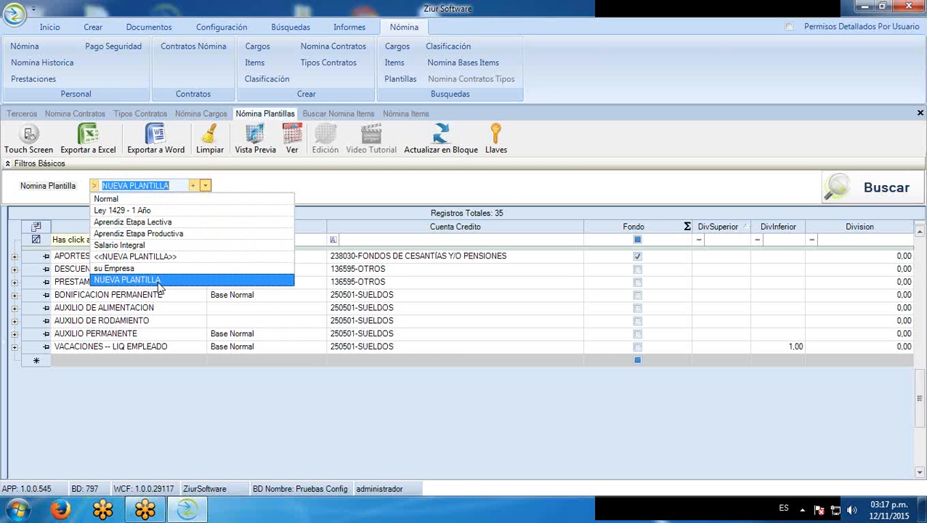
click(161, 280)
click(875, 187)
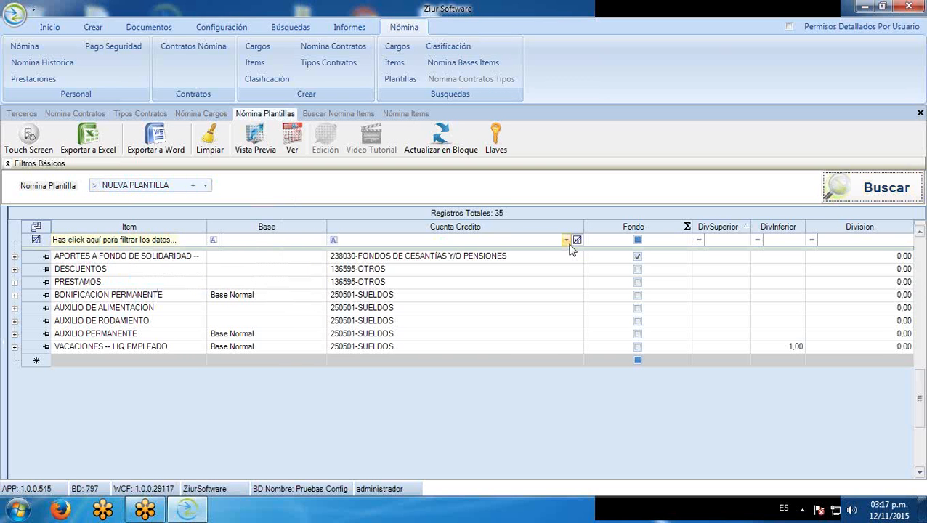
drag(919, 399, 922, 377)
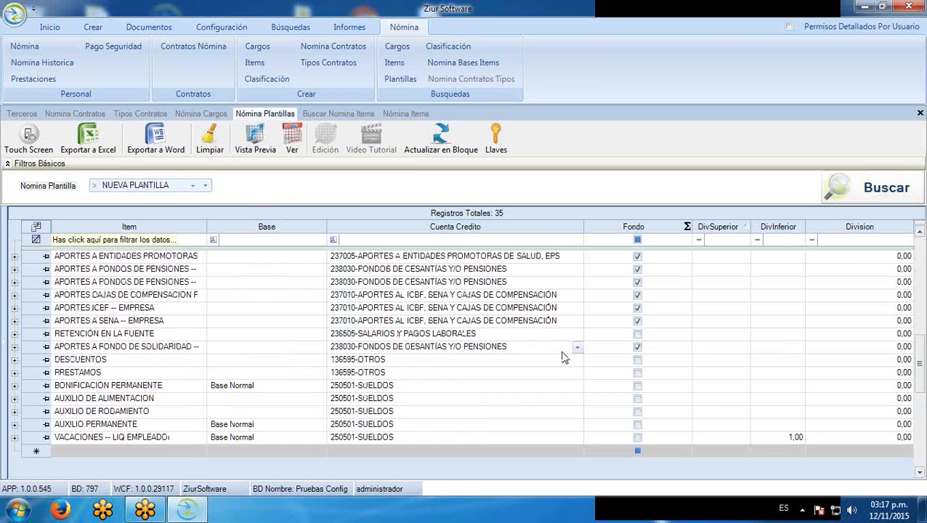
scroll(565, 356, down, 1)
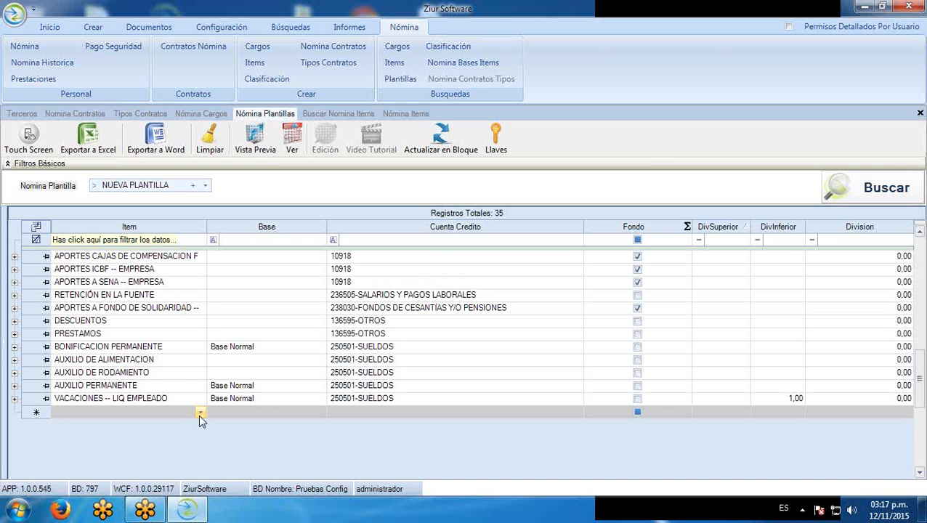
Add a new template row whose item is LIBRANZAS
click(200, 413)
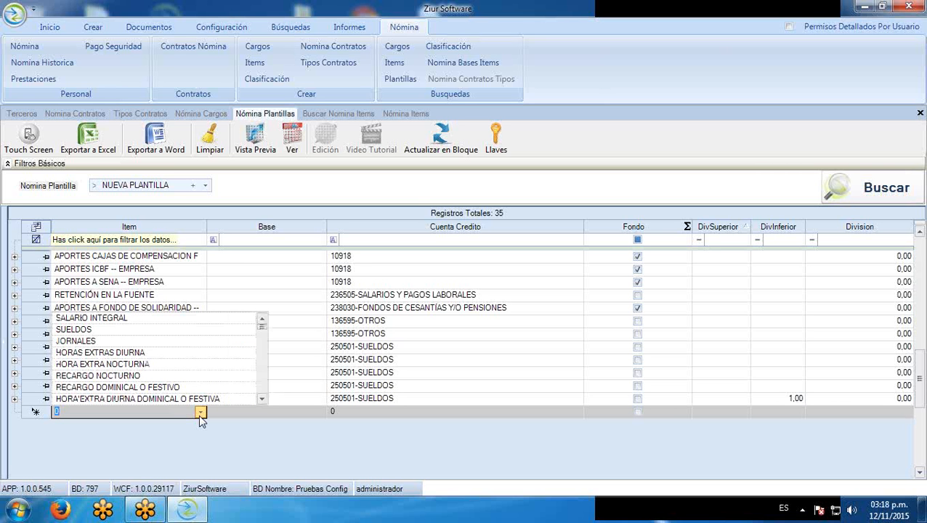
text(LIBRANZAS)
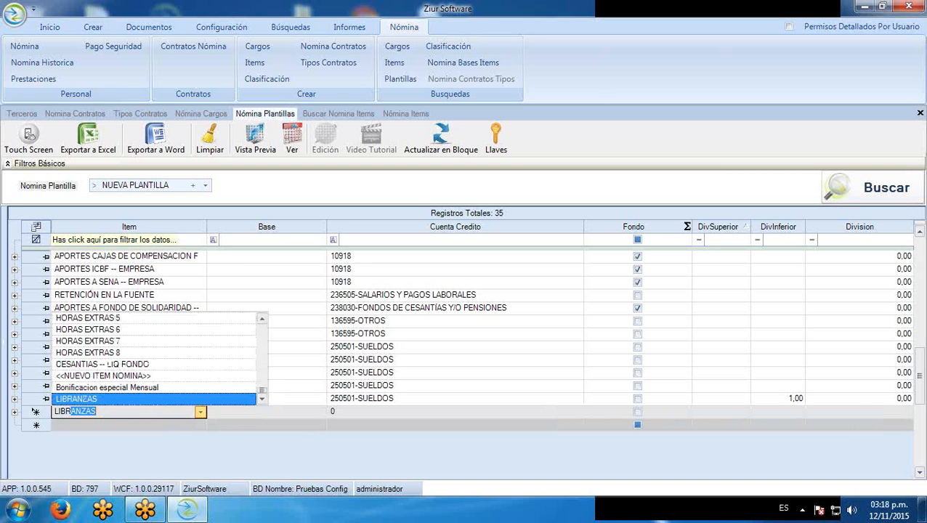
key(Tab)
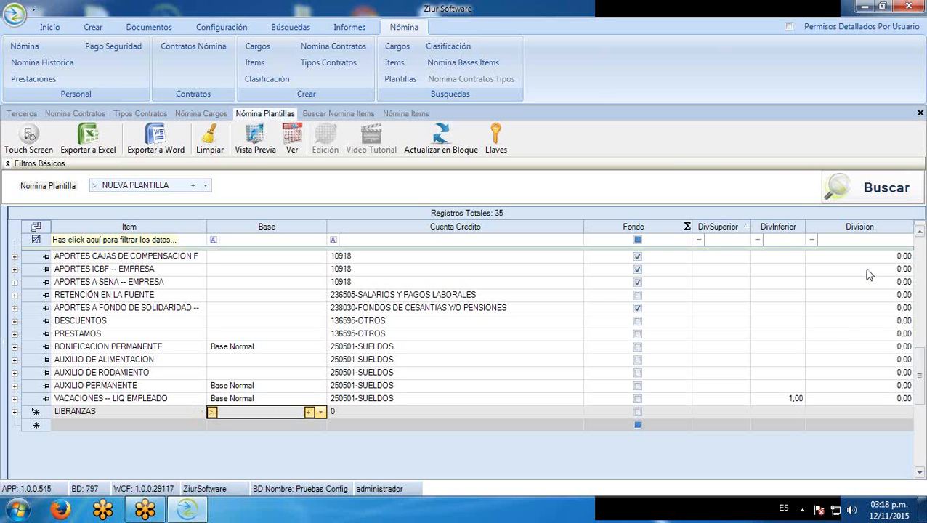
drag(919, 385, 925, 364)
scroll(925, 363, up, 6)
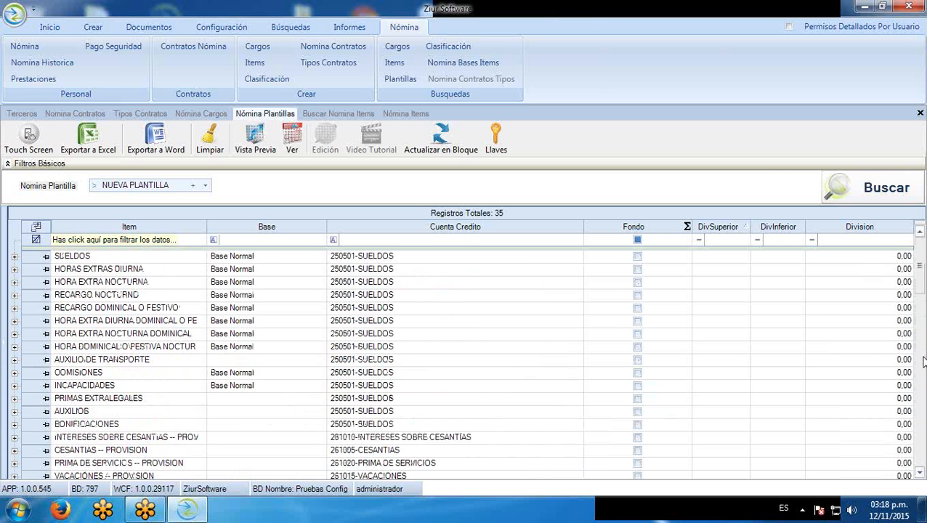
scroll(924, 364, down, 8)
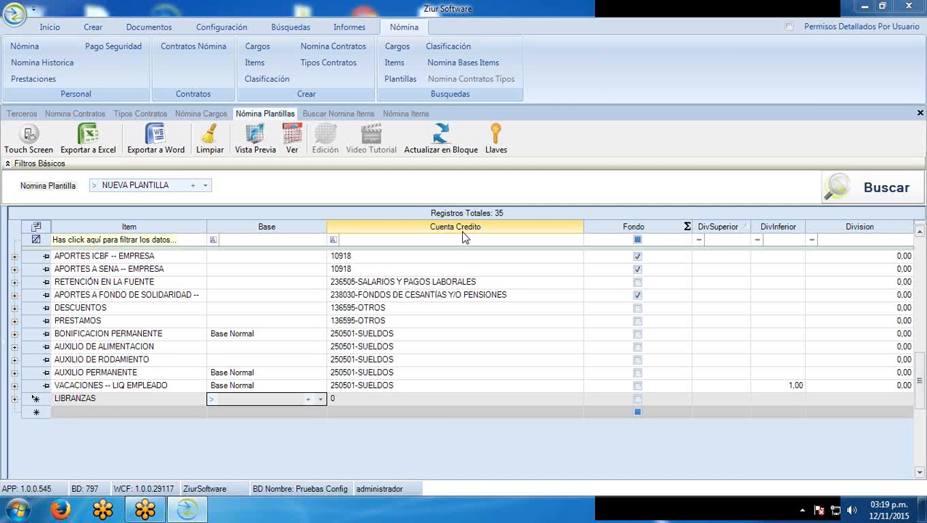
Give LIBRANZAS credit account 136595-OTROS, leaving its Fondo box unchecked
click(577, 400)
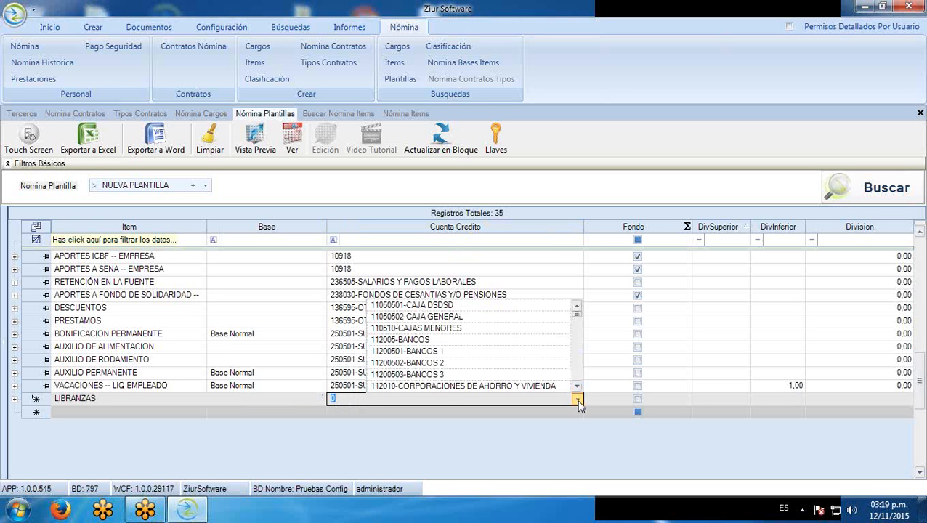
text(13)
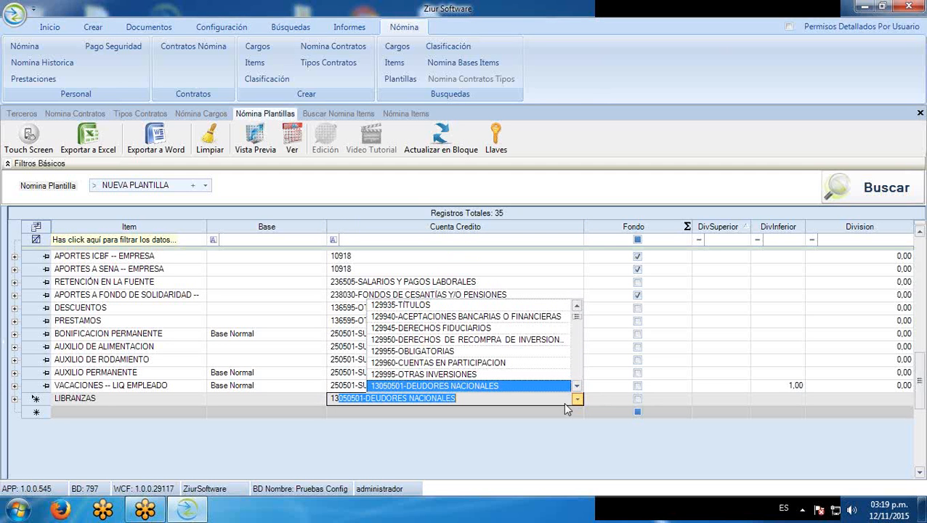
text(659)
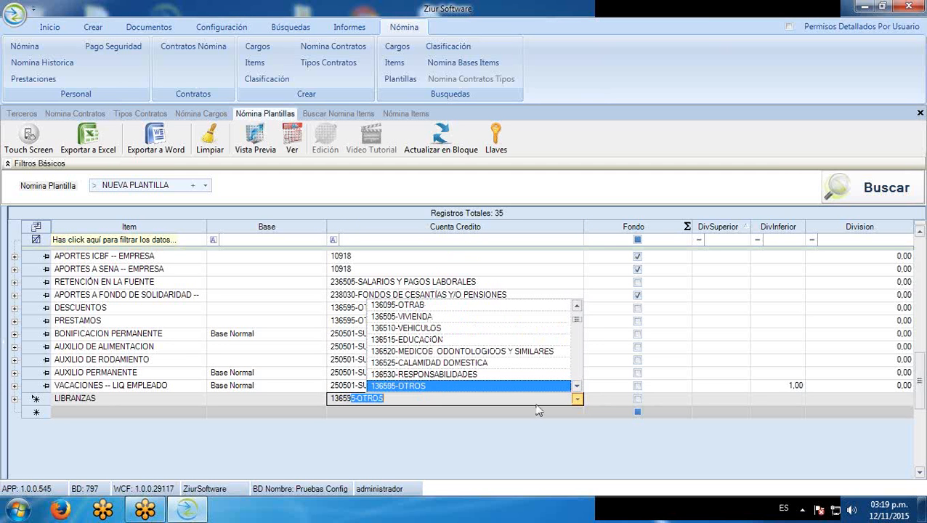
text(5)
key(Tab)
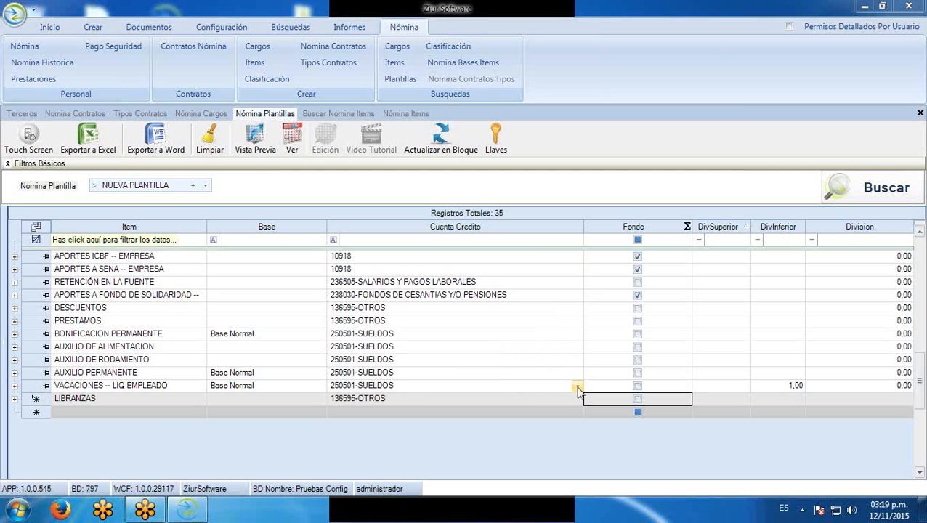
click(639, 402)
click(640, 403)
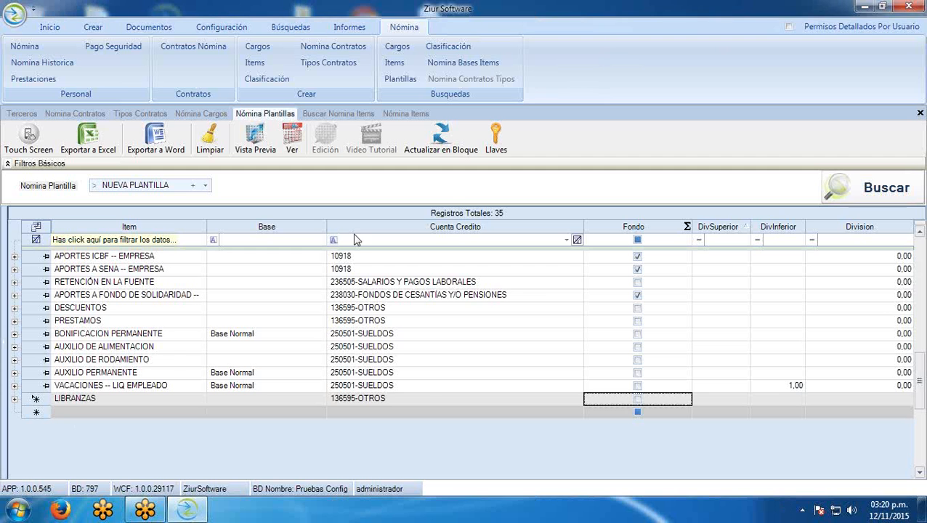
Expand LIBRANZAS and add an Administración group row with debit account 250501-SUELDOS
click(15, 400)
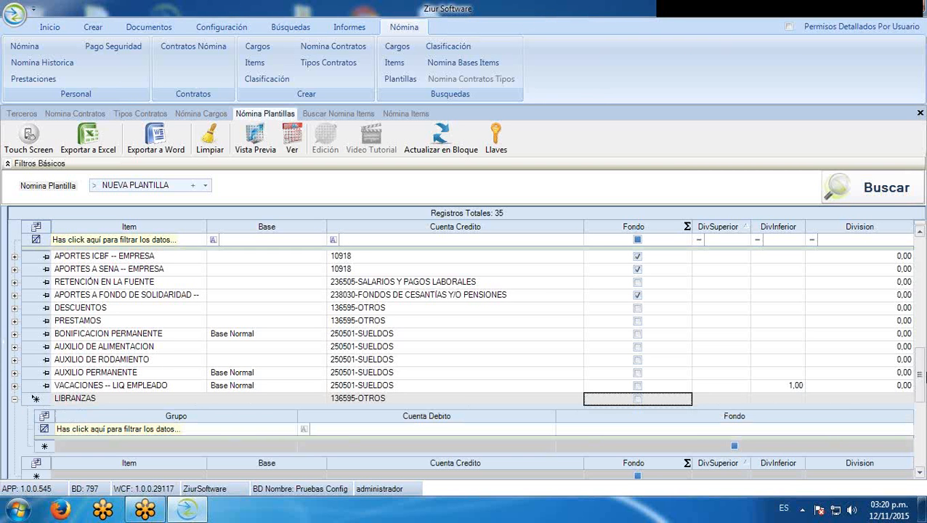
drag(920, 375, 922, 418)
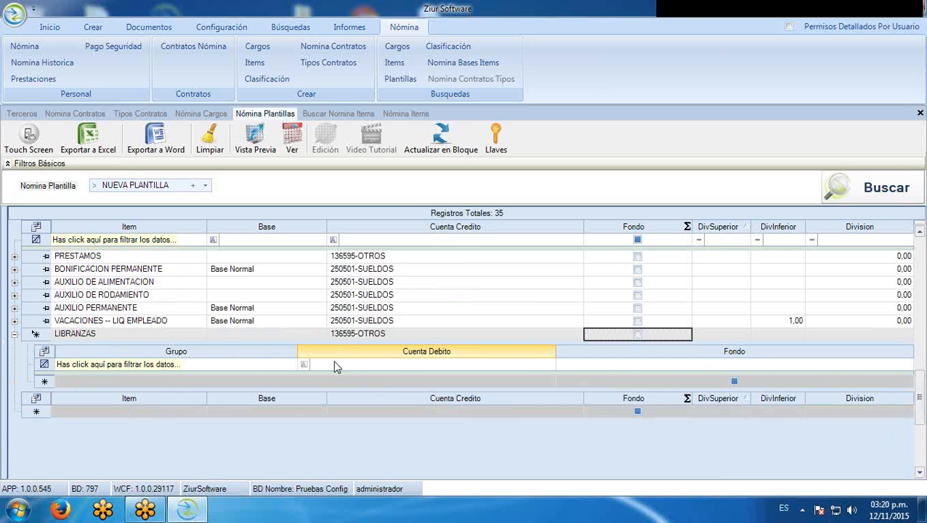
click(290, 383)
click(211, 395)
key(Tab)
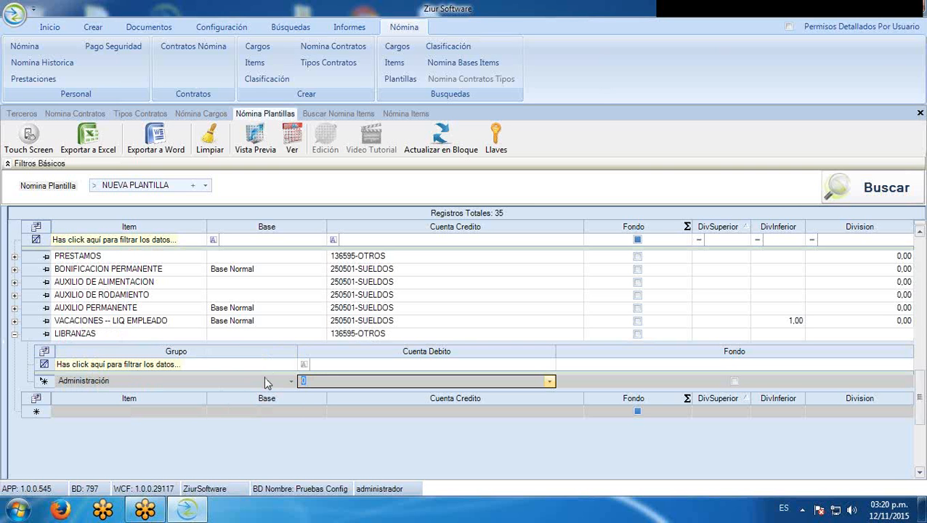
text(250501-SUELDOS)
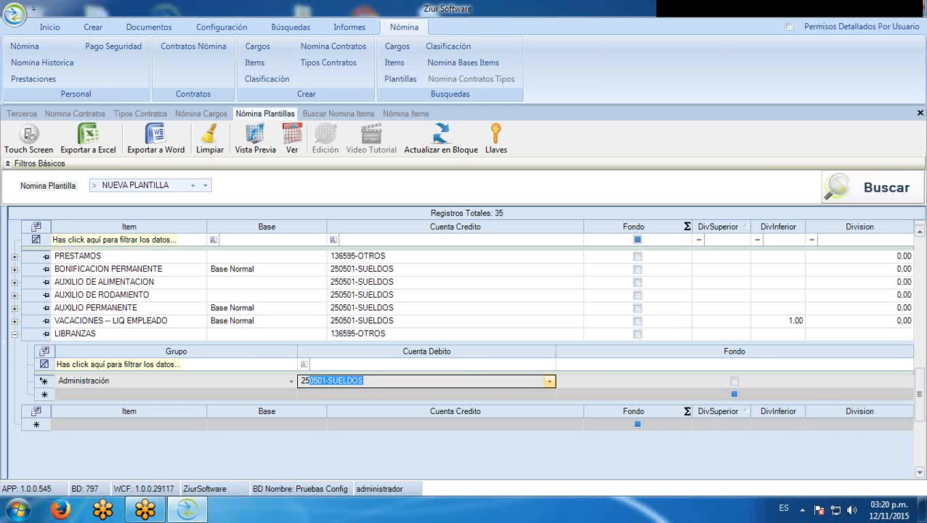
key(Tab)
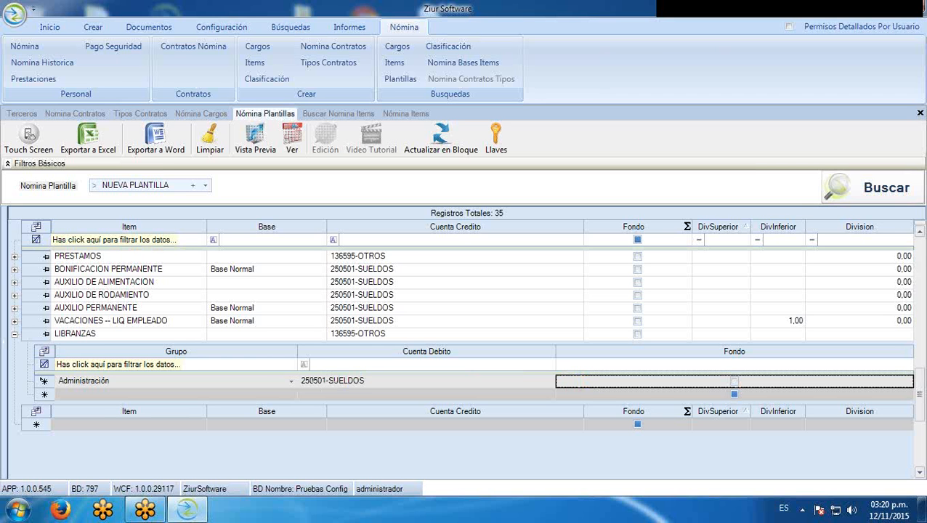
click(290, 398)
Add Ventas and Produccion group rows, each with debit account 250501-SUELDOS
click(291, 396)
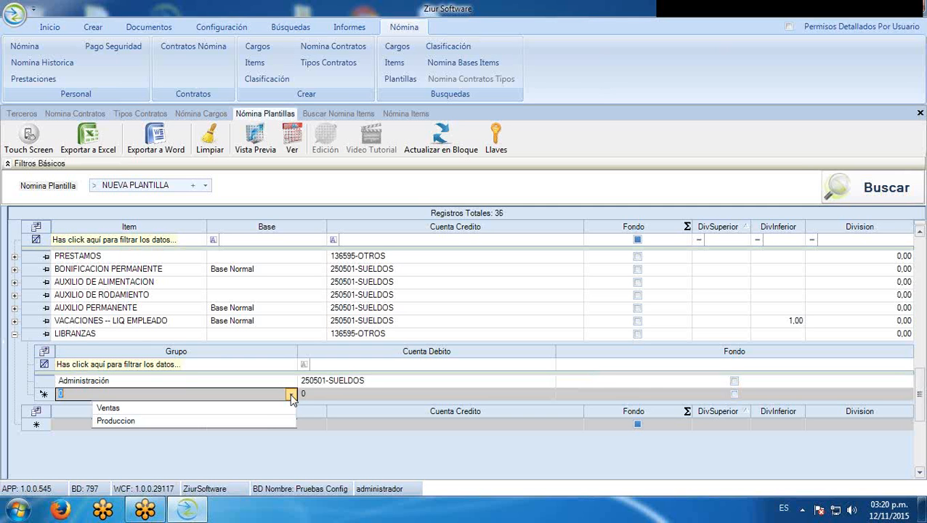
click(268, 410)
key(Tab)
text(250501)
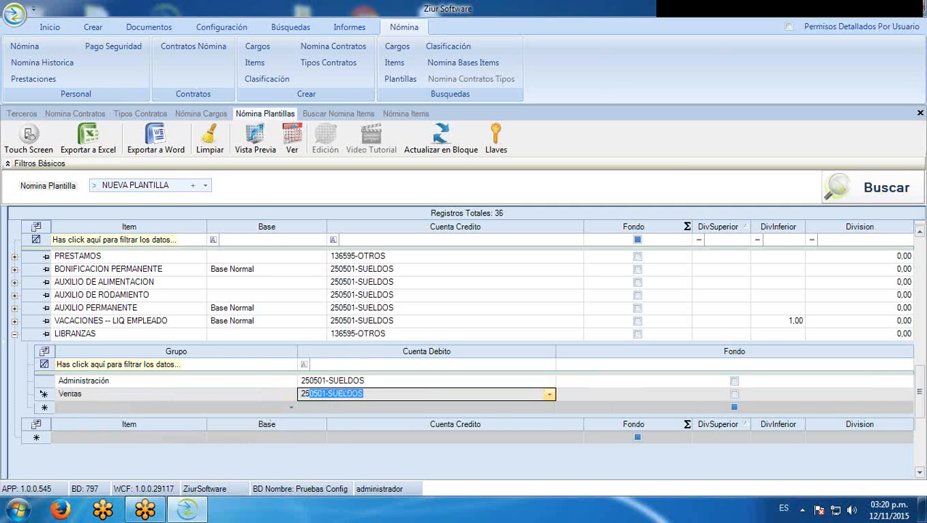
key(Tab)
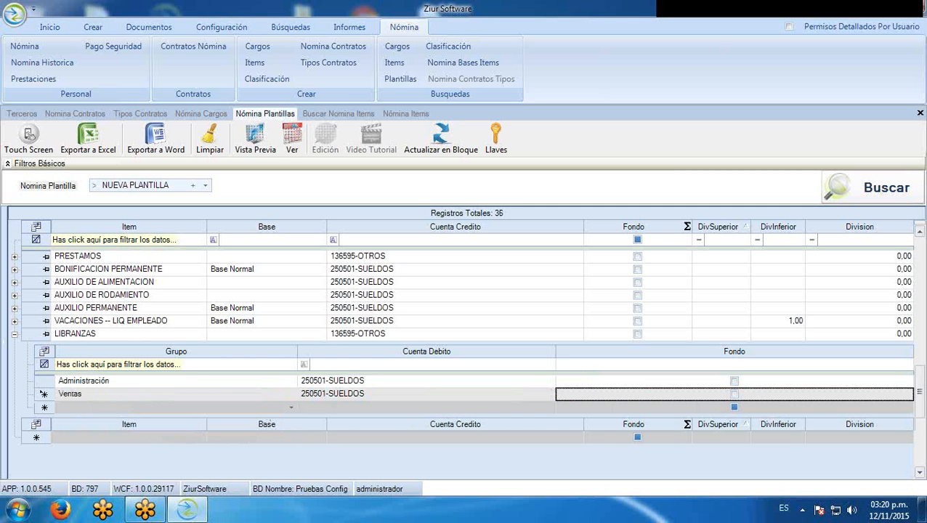
click(289, 409)
click(289, 409)
click(266, 425)
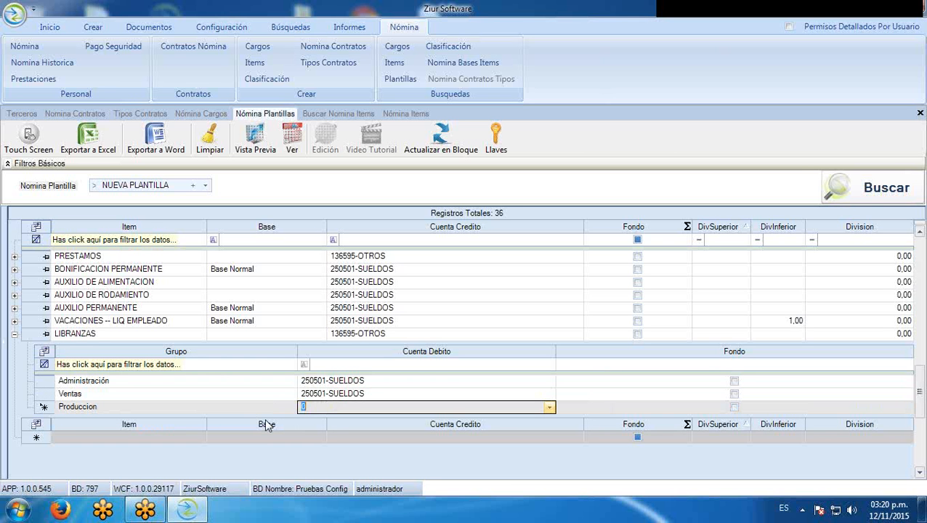
text(250501-SUELDOS)
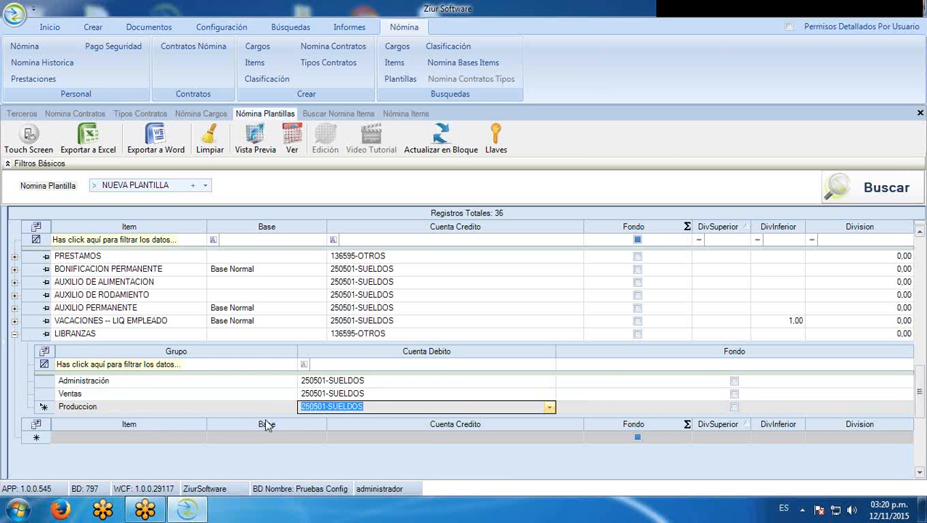
click(48, 396)
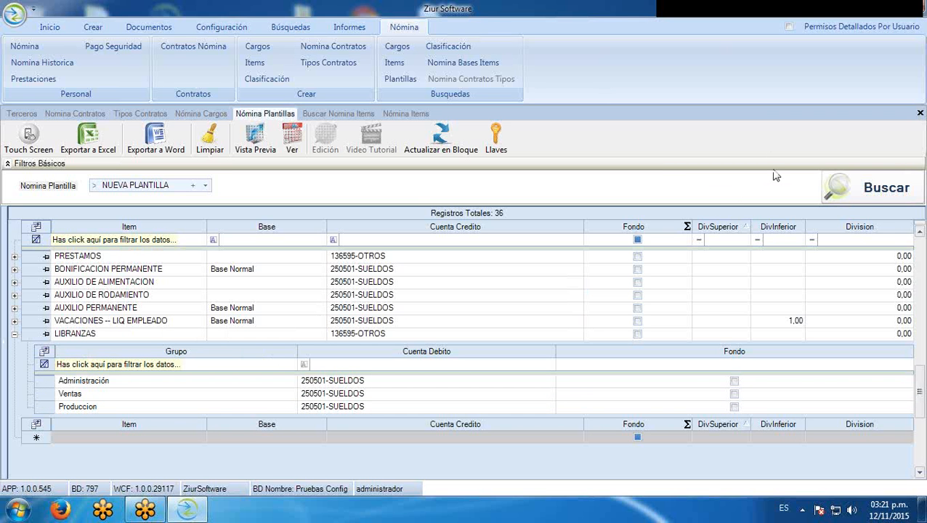
click(872, 188)
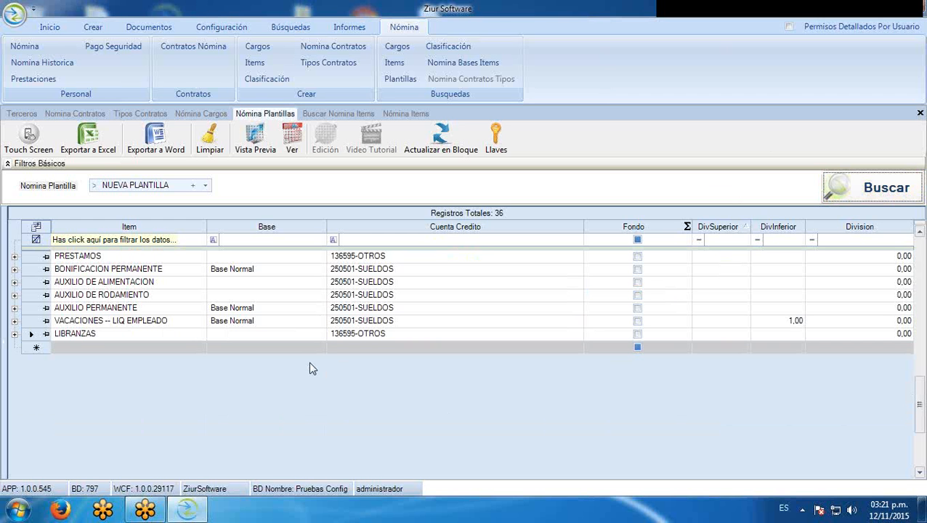
click(31, 321)
drag(919, 404, 922, 272)
scroll(716, 332, down, 4)
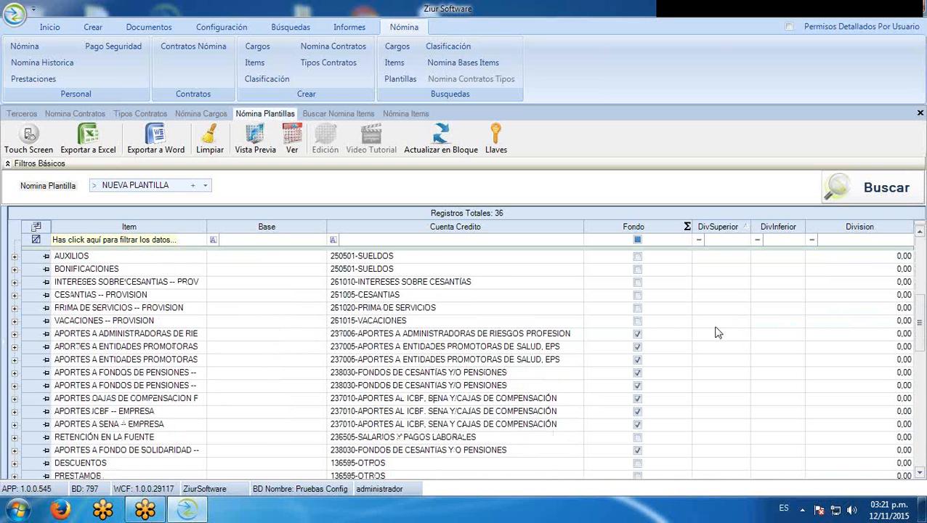
scroll(716, 333, down, 2)
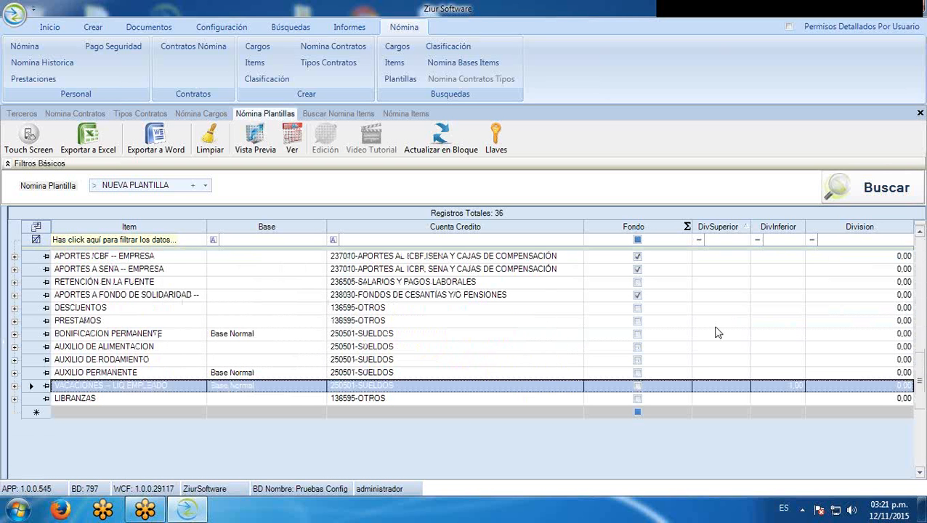
scroll(461, 392, up, 5)
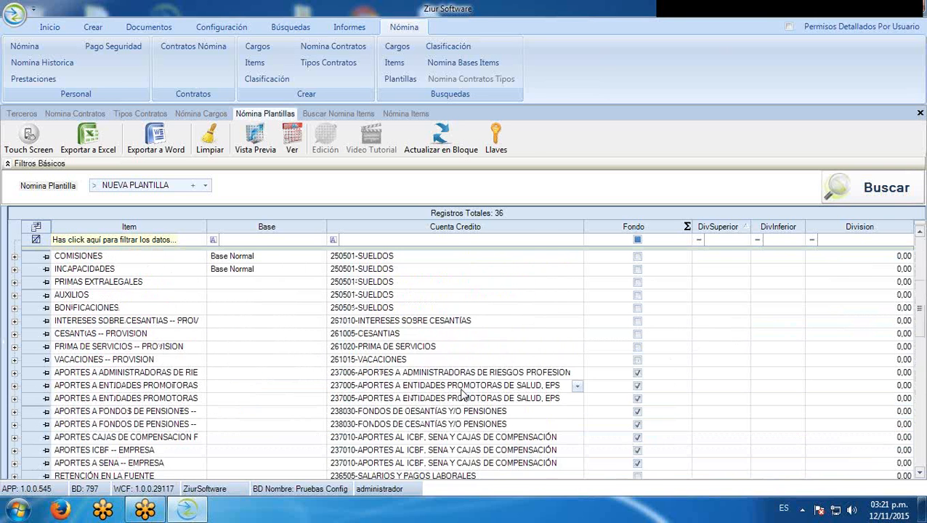
scroll(460, 393, up, 3)
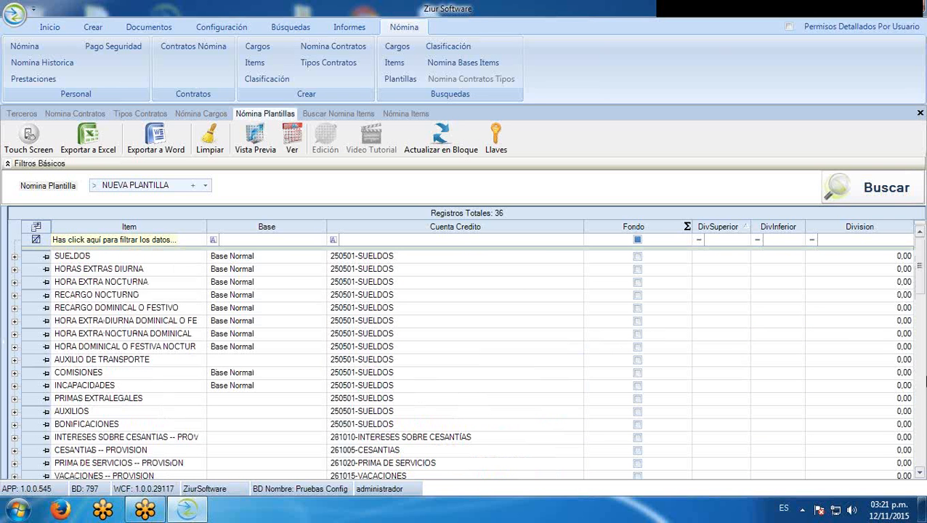
drag(921, 281, 921, 351)
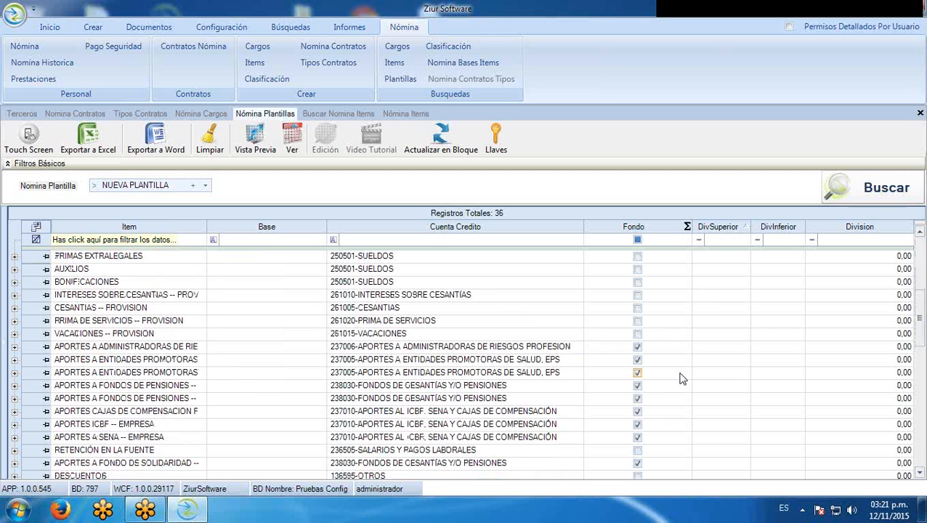
scroll(683, 380, up, 4)
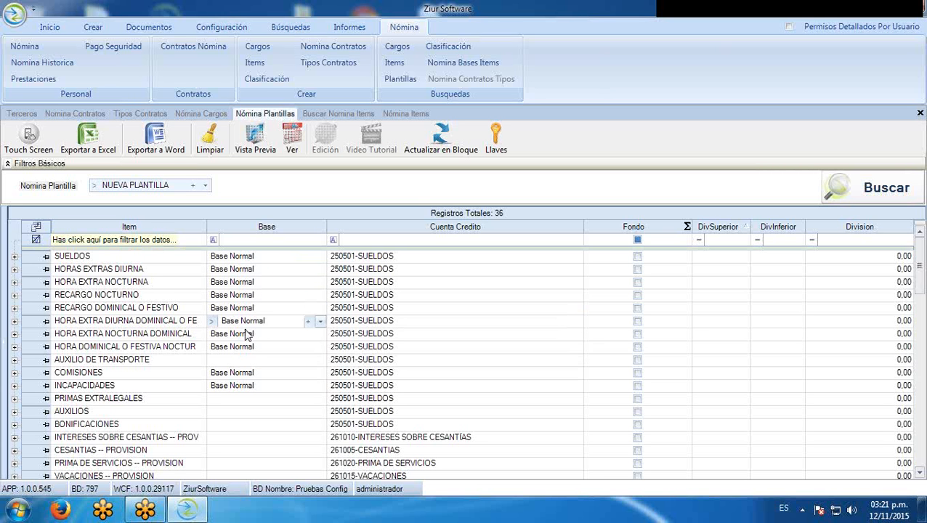
click(37, 260)
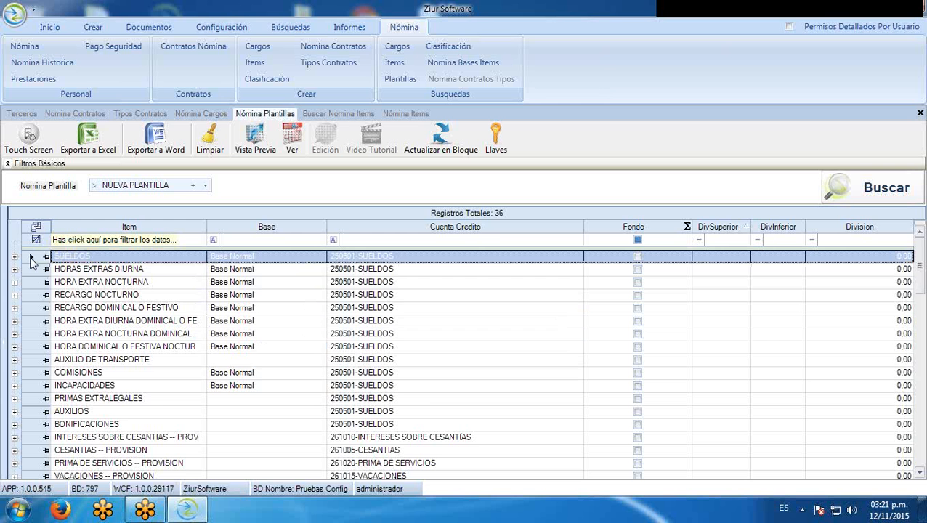
click(31, 260)
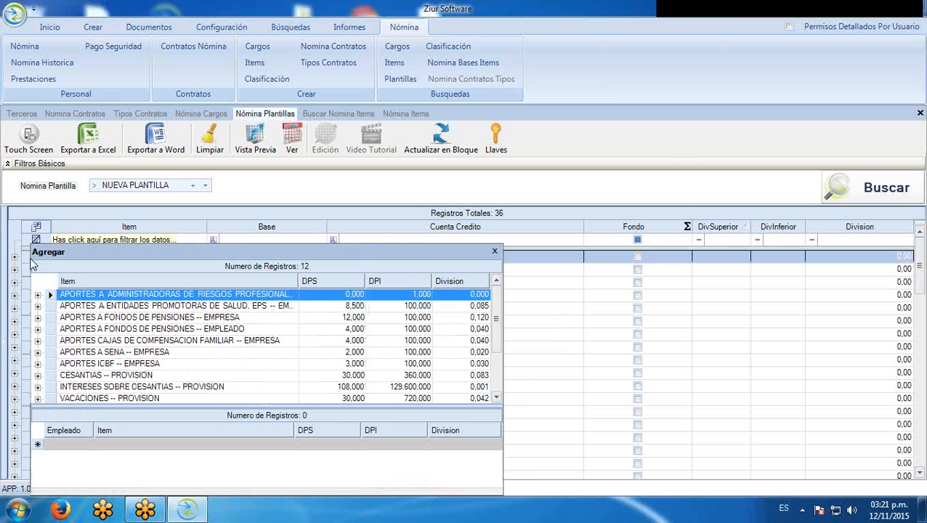
drag(204, 253, 418, 107)
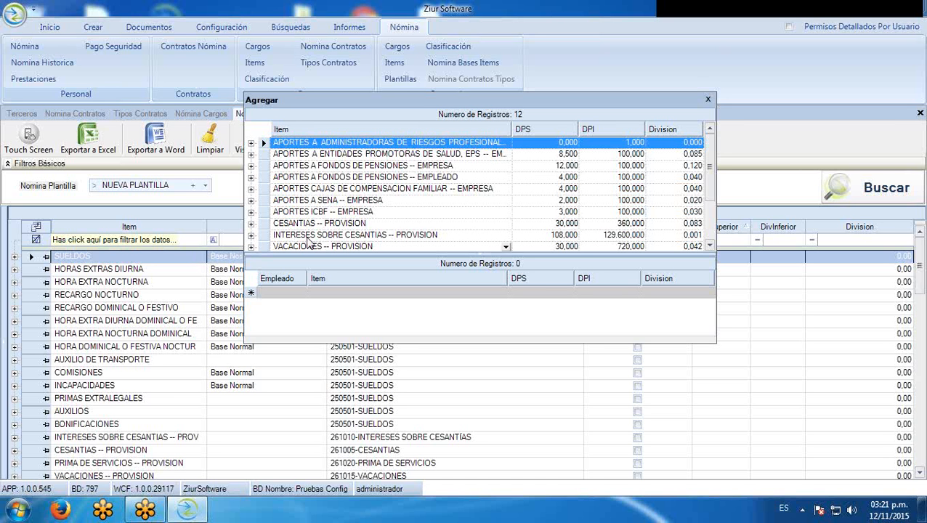
click(390, 144)
click(888, 16)
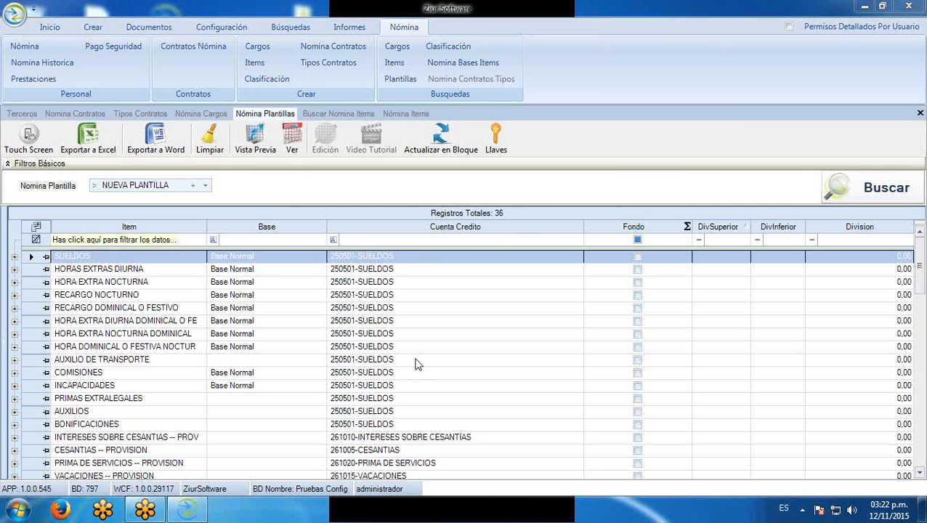
double_click(30, 261)
drag(327, 246, 604, 75)
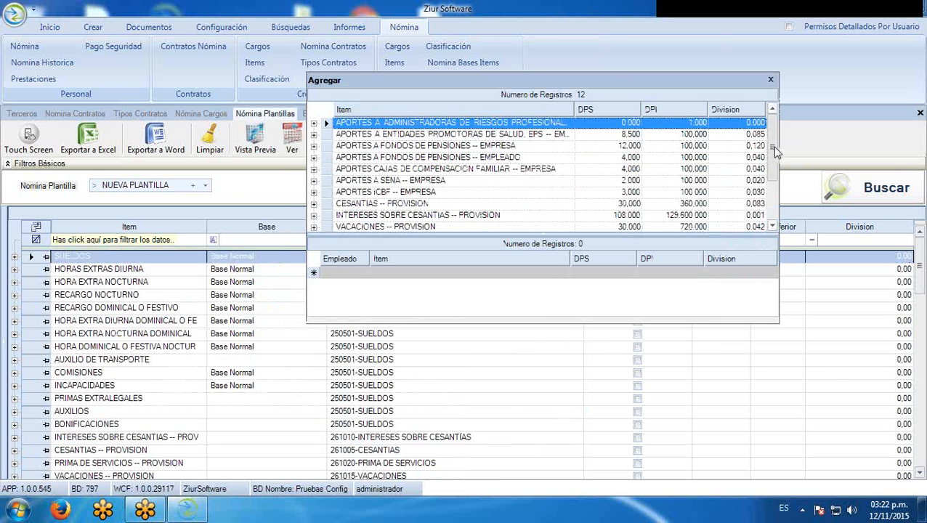
drag(776, 151, 778, 193)
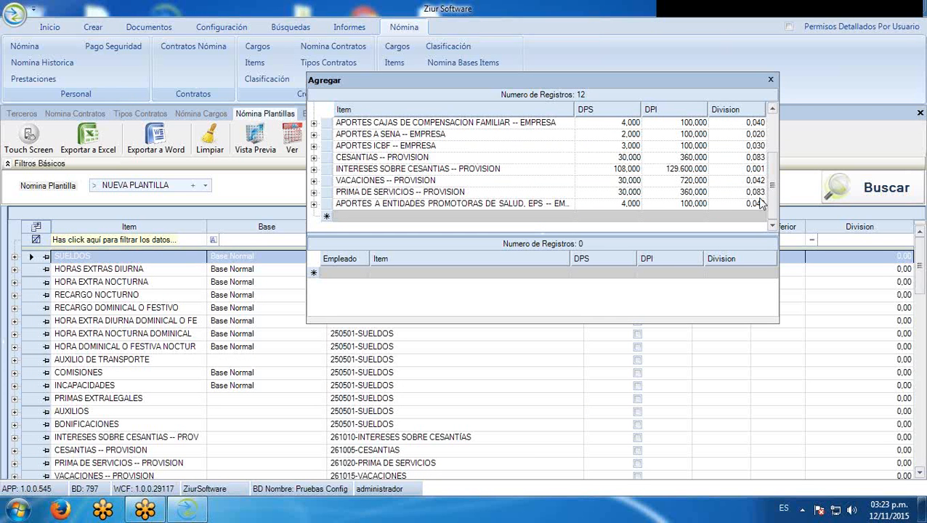
mouse_move(772, 203)
mouse_down()
mouse_move(782, 148)
mouse_move(781, 218)
mouse_up()
click(771, 81)
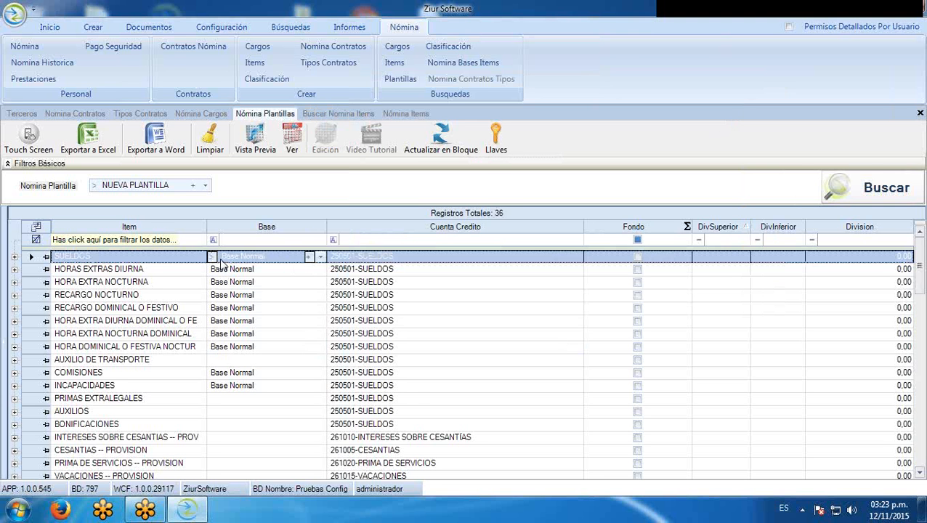
Create a base named 'Nueva Base' for SUELDOS, copied from Base Normal
click(309, 258)
click(398, 317)
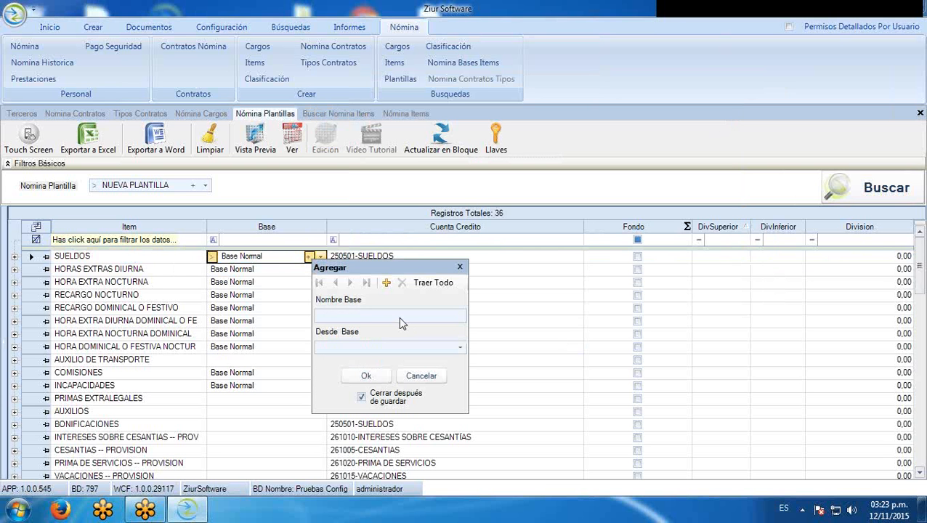
text(Nueva Base)
click(459, 348)
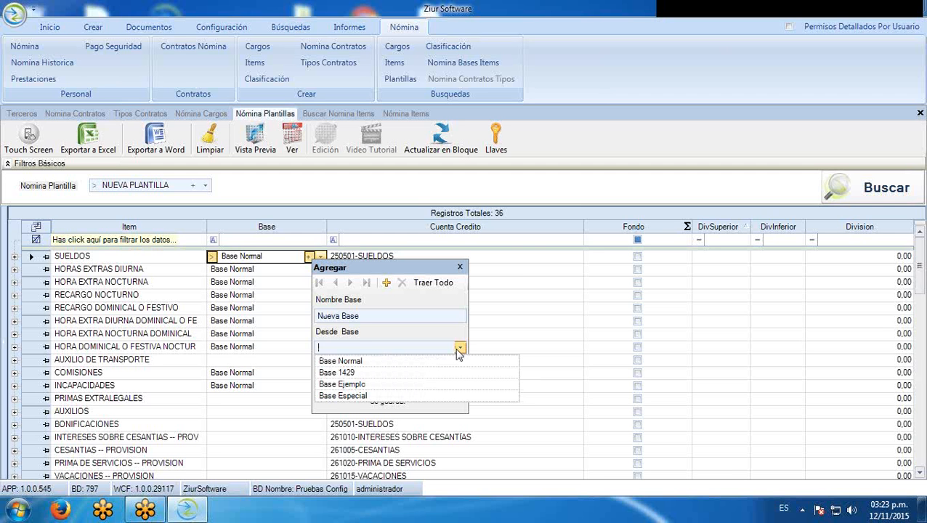
click(445, 362)
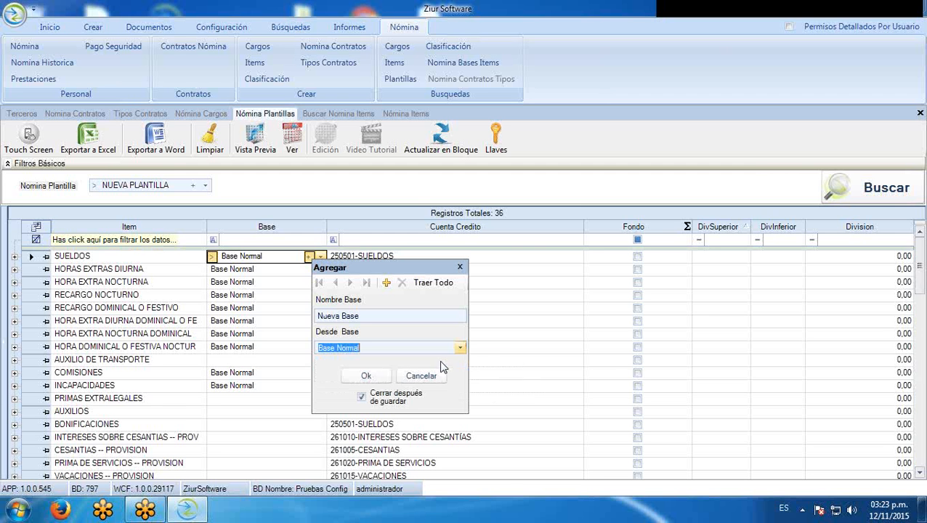
click(365, 378)
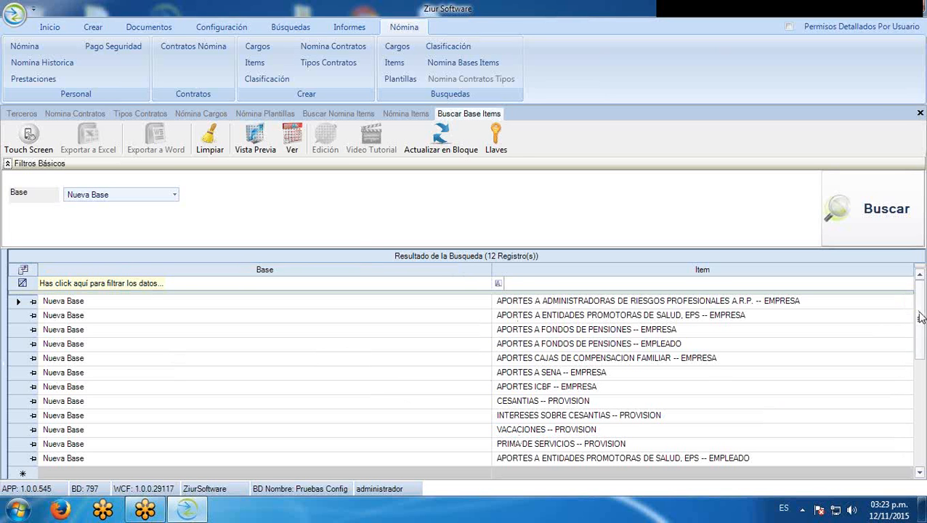
Add AUXILIO PERMANENTE to Nueva Base (13 items), then return to the LIBRANZAS record
mouse_move(926, 356)
mouse_down()
mouse_move(914, 297)
mouse_move(925, 347)
mouse_up()
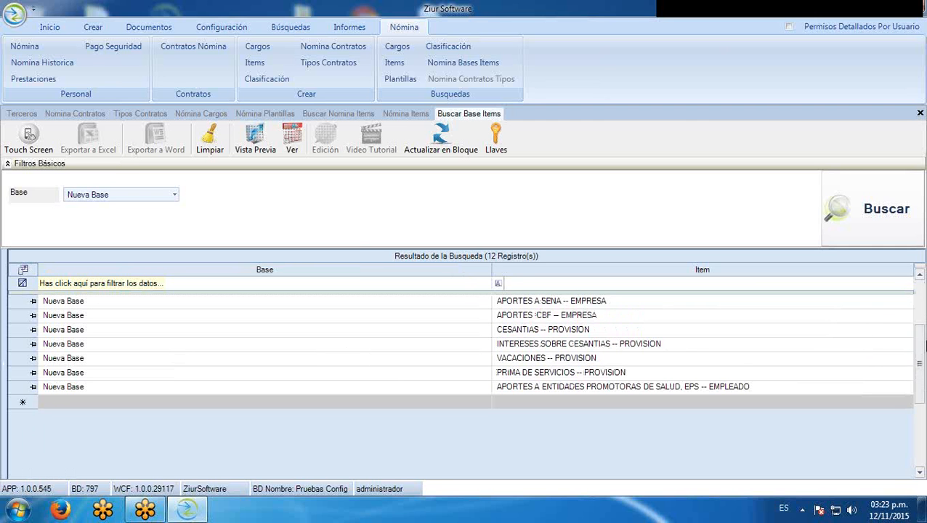
mouse_move(921, 348)
mouse_down()
mouse_move(919, 297)
mouse_move(920, 346)
mouse_up()
click(905, 404)
click(908, 403)
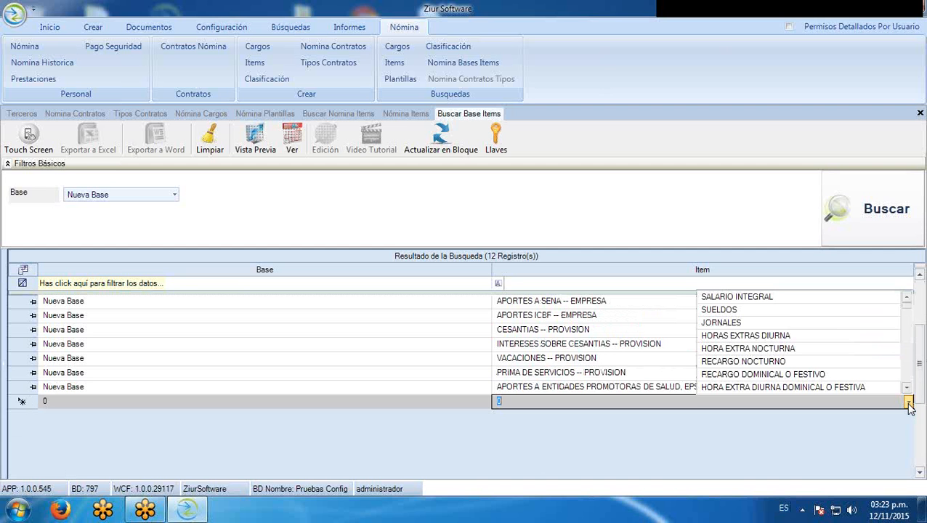
scroll(836, 339, down, 3)
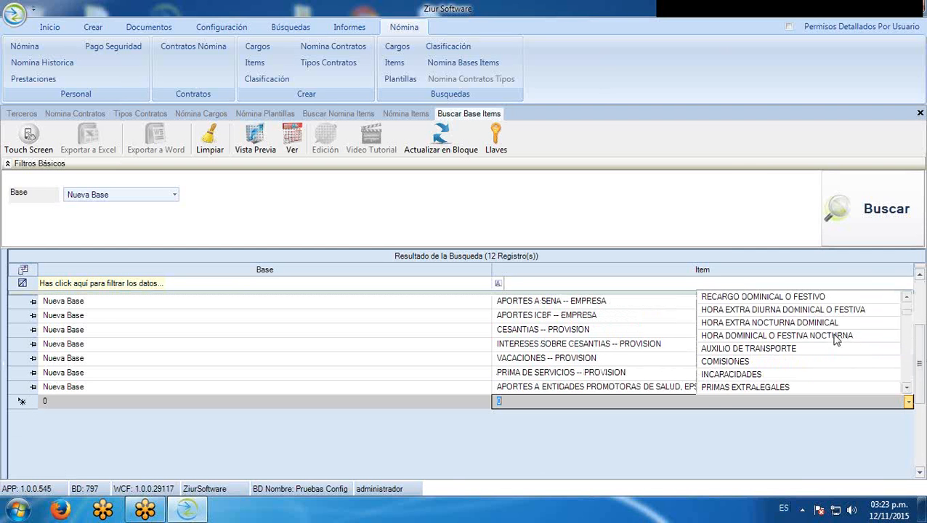
scroll(836, 339, down, 5)
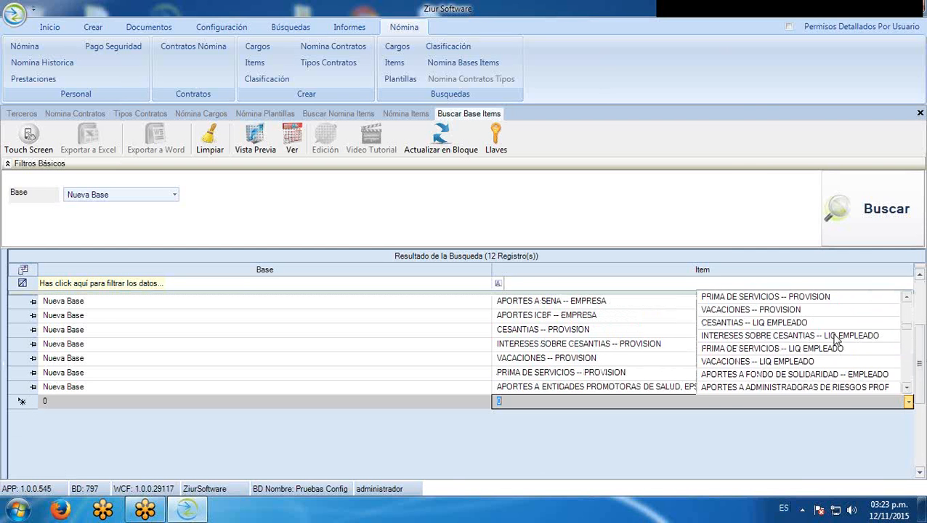
scroll(836, 339, down, 2)
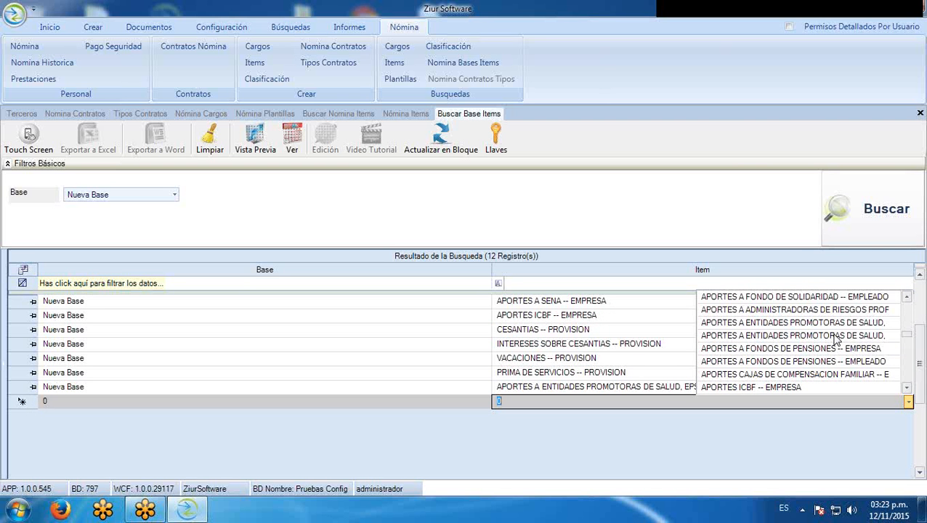
scroll(836, 338, down, 2)
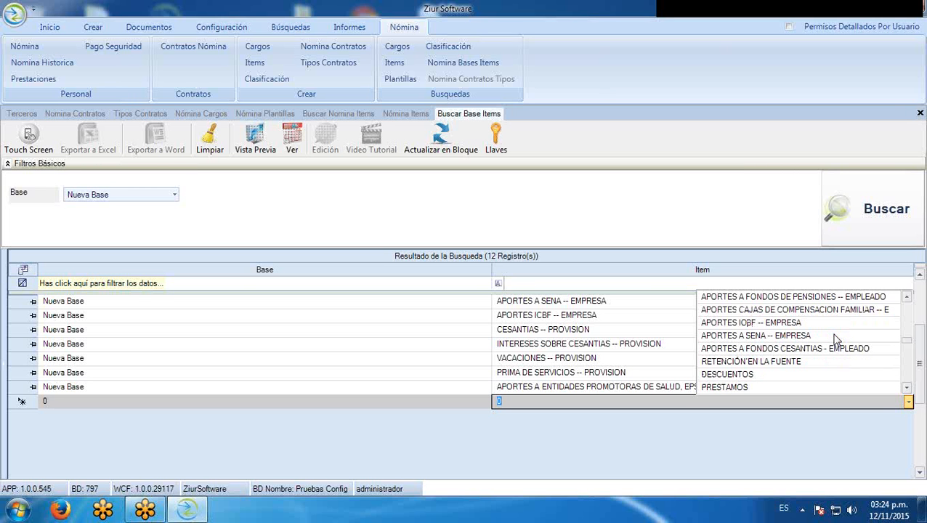
scroll(836, 339, down, 3)
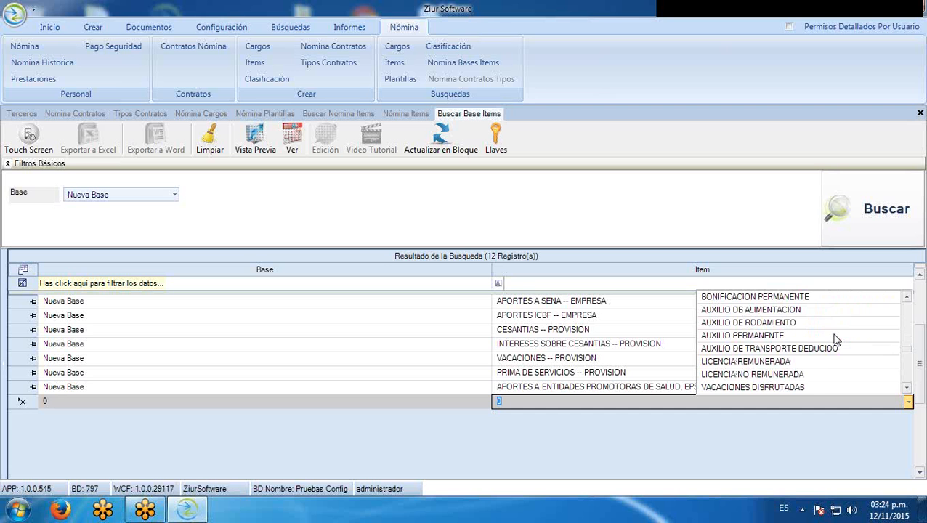
click(783, 339)
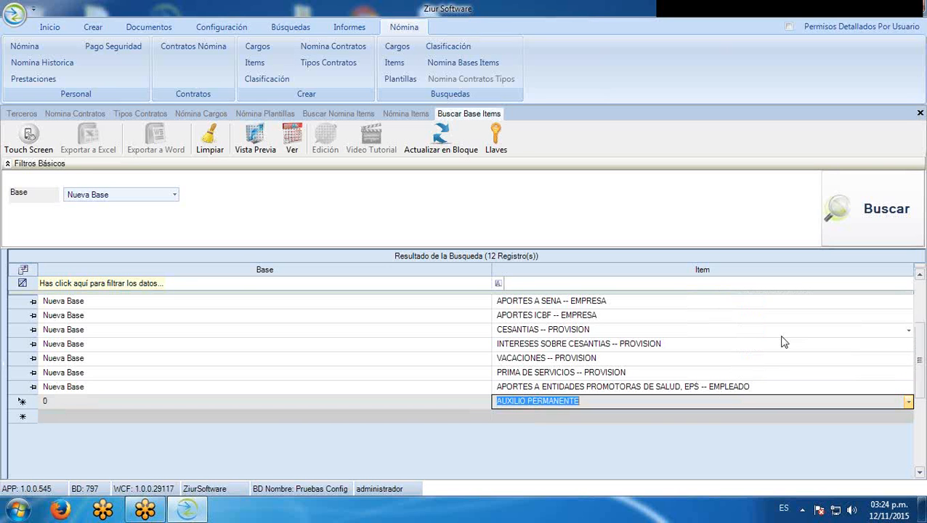
click(485, 405)
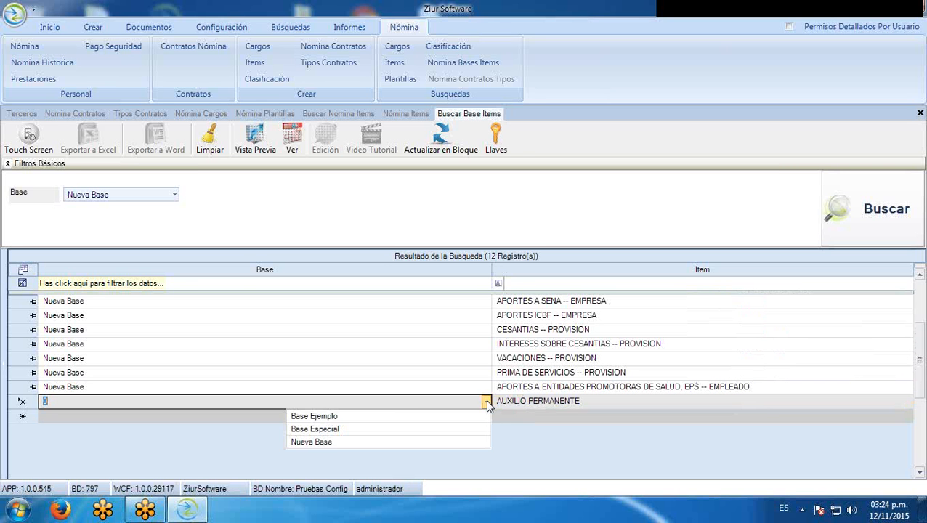
click(317, 442)
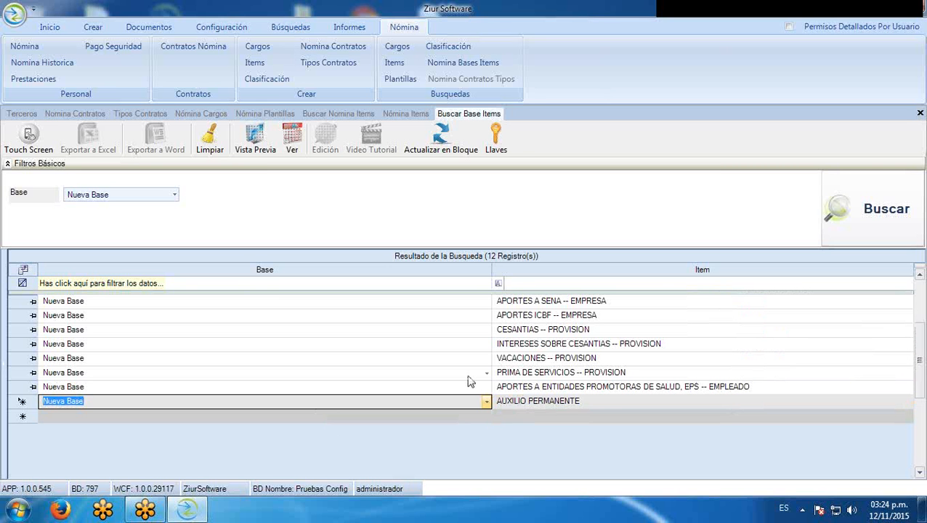
click(846, 214)
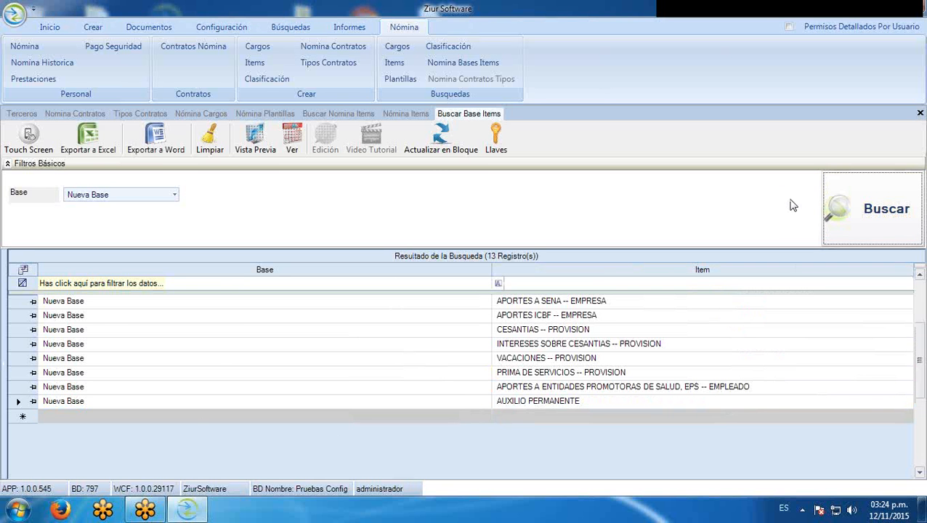
click(397, 114)
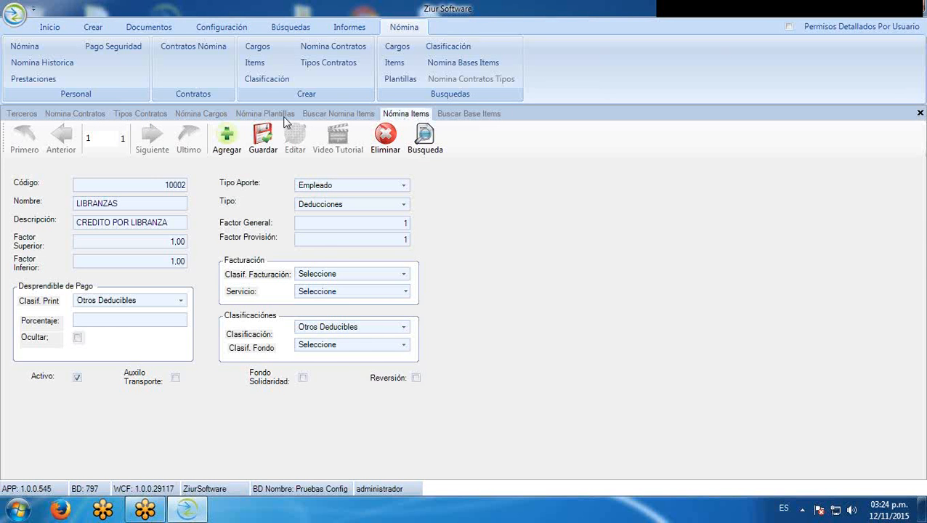
Set the SUELDOS item's base to Nueva Base in NUEVA PLANTILLA
click(266, 115)
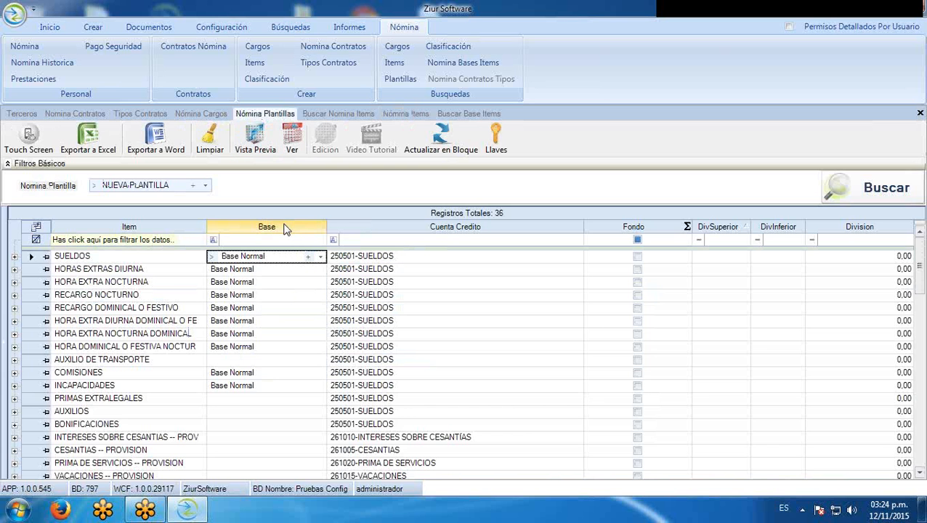
click(321, 258)
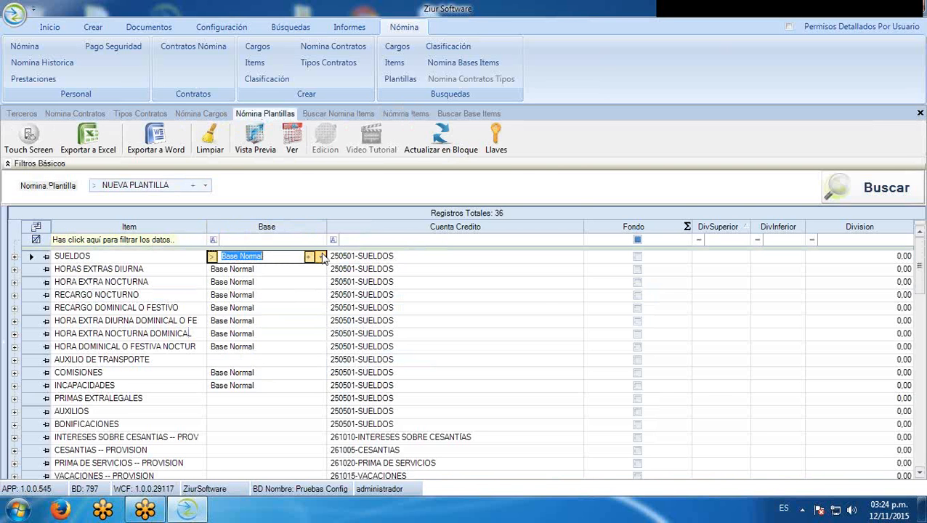
click(251, 318)
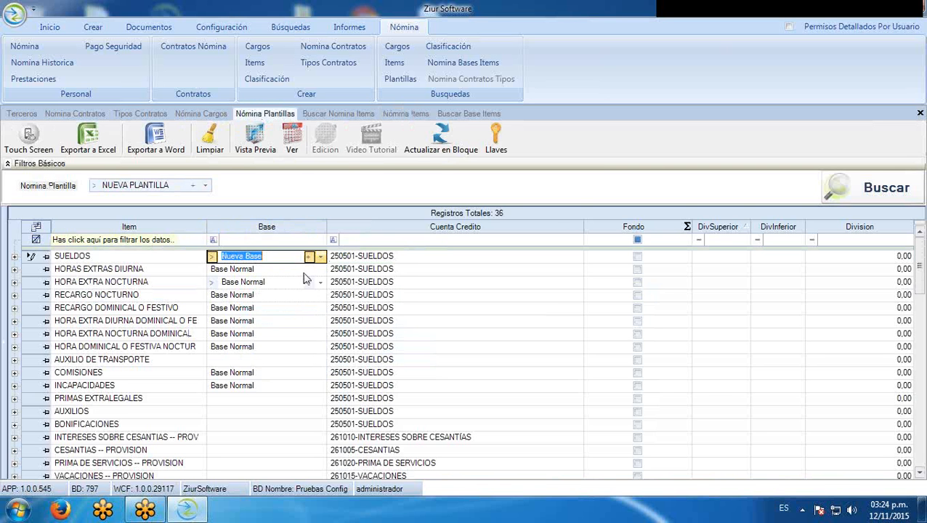
click(30, 269)
click(31, 258)
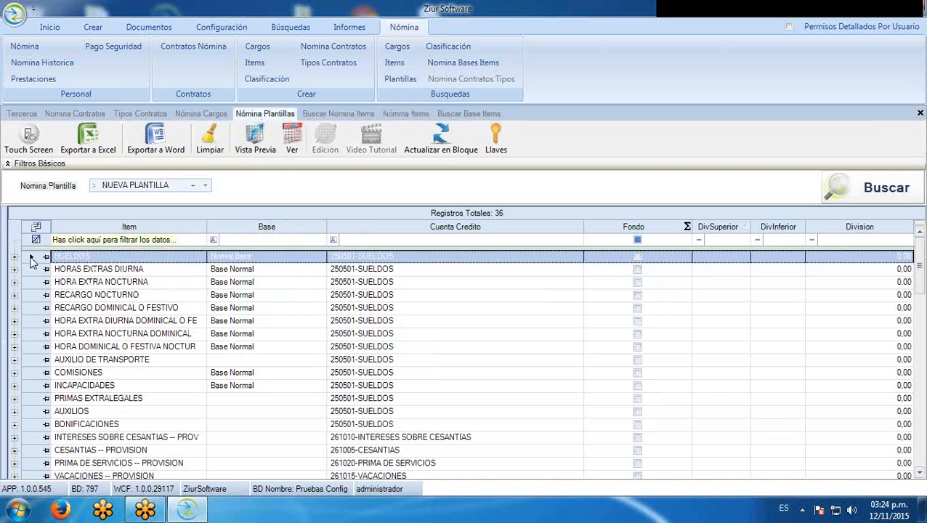
Give AUXILIO PERMANENTE in Nueva Base DPS 30 and DPI 100
right_click(31, 258)
drag(498, 342, 499, 380)
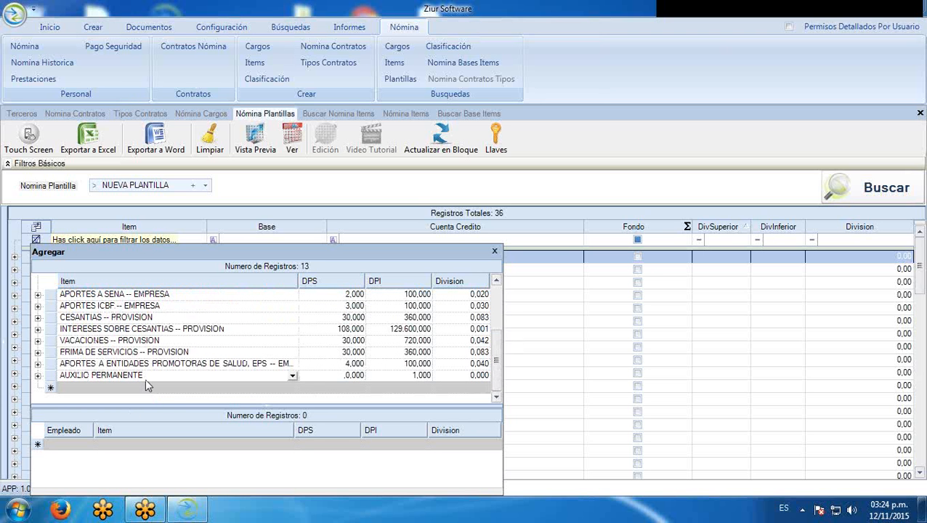
click(340, 375)
click(359, 375)
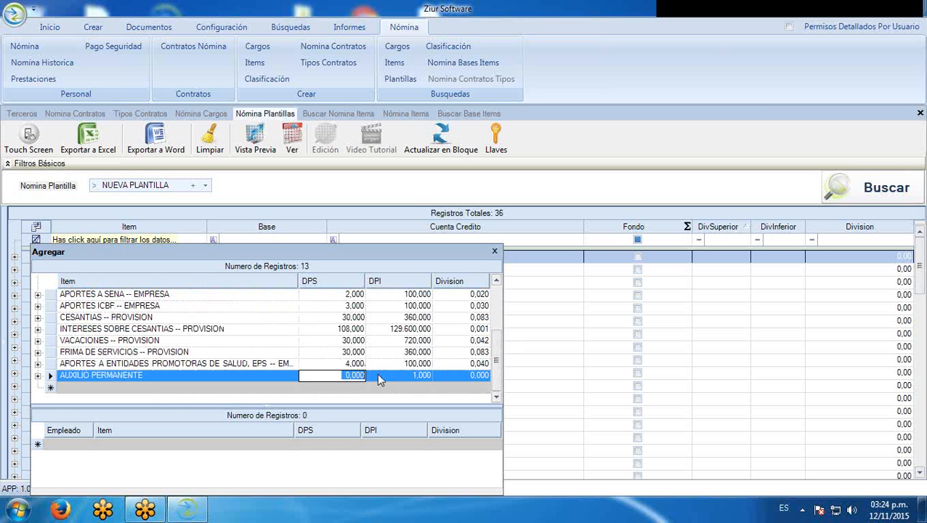
text(30,)
key(Tab)
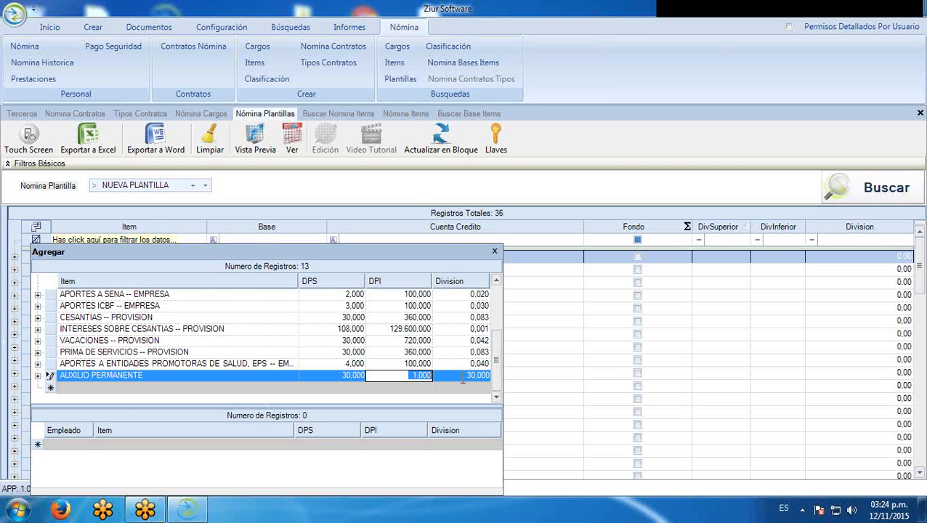
text(1.000)
key(BackSpace)
key(Up)
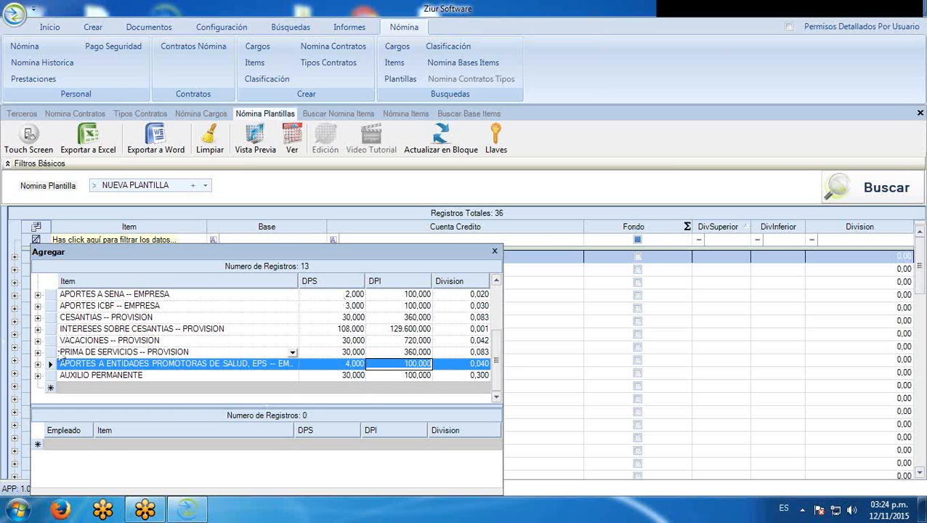
click(50, 352)
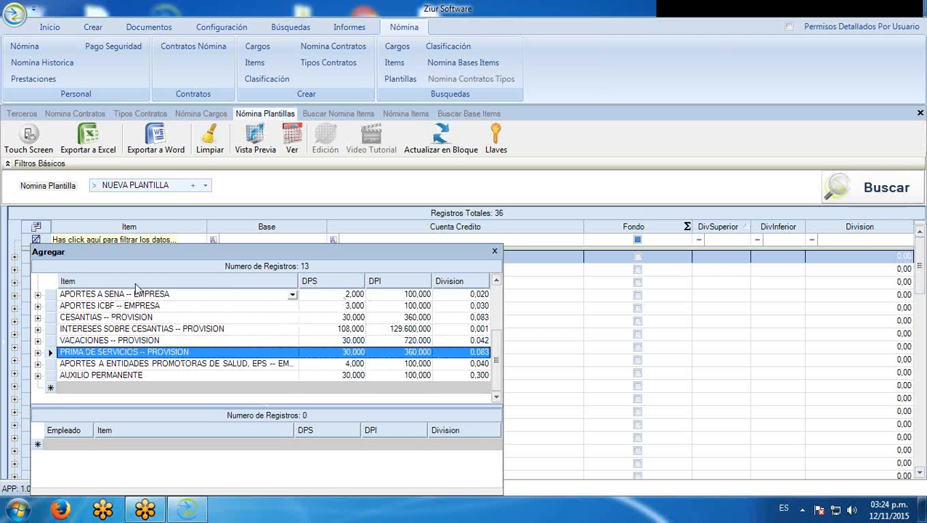
click(494, 257)
click(35, 269)
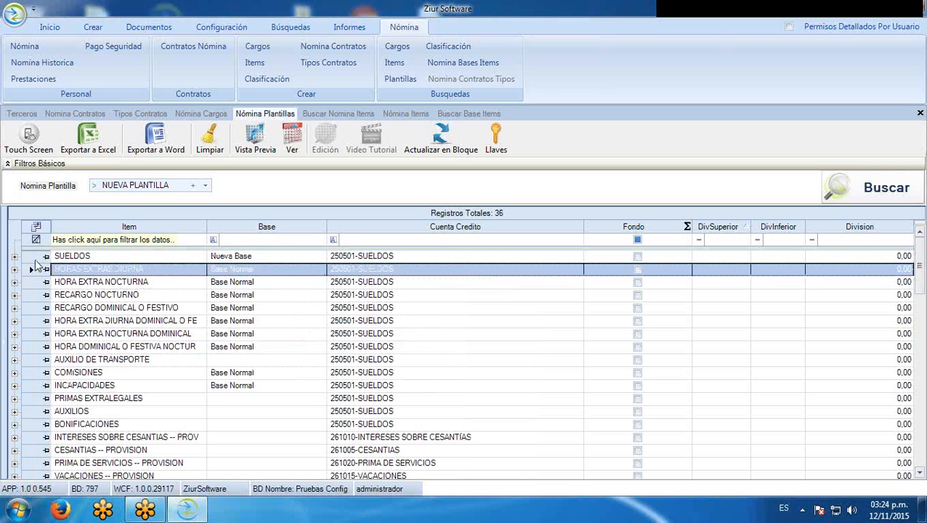
click(32, 283)
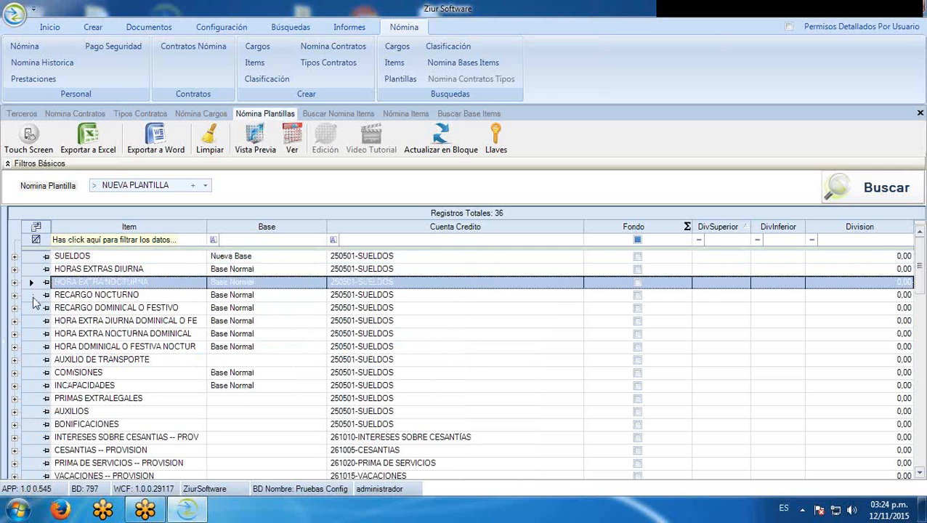
click(32, 295)
click(33, 308)
click(34, 322)
click(34, 334)
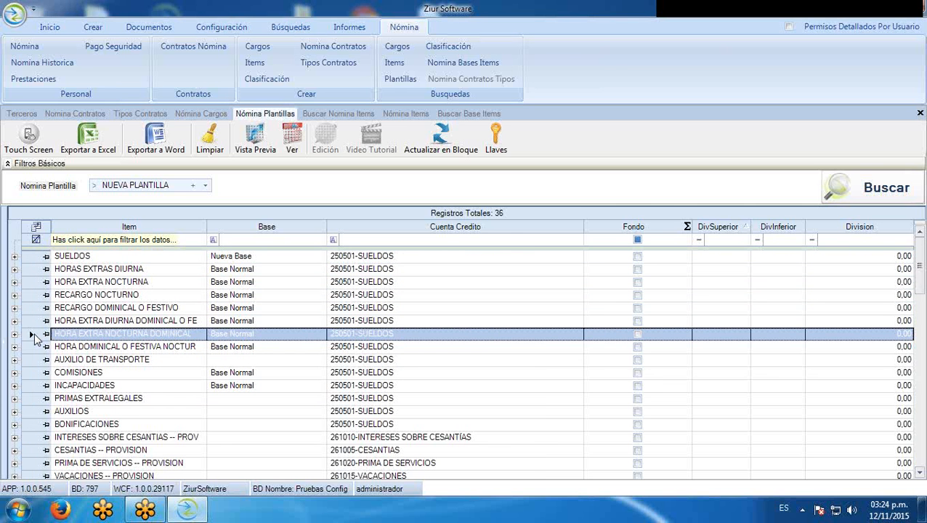
click(870, 196)
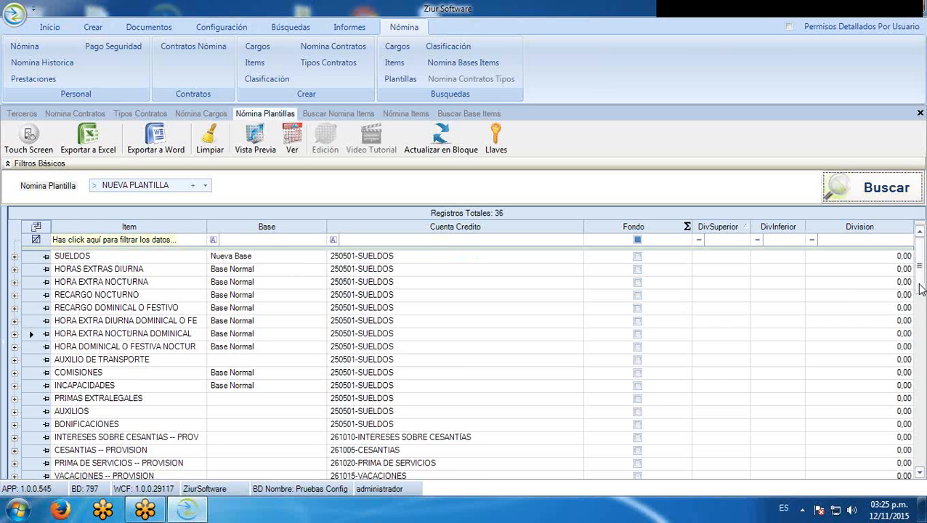
scroll(921, 320, down, 2)
scroll(619, 374, down, 8)
scroll(674, 370, up, 4)
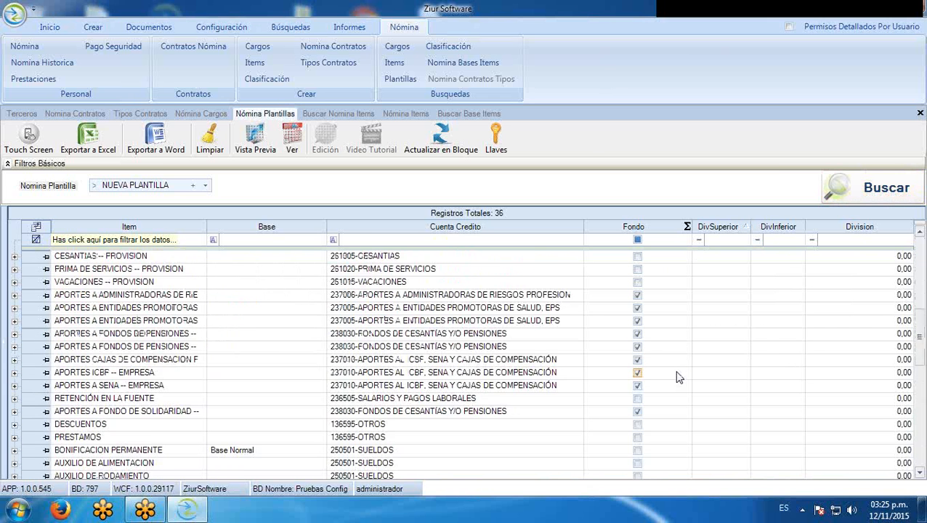
scroll(678, 376, up, 6)
scroll(678, 376, down, 5)
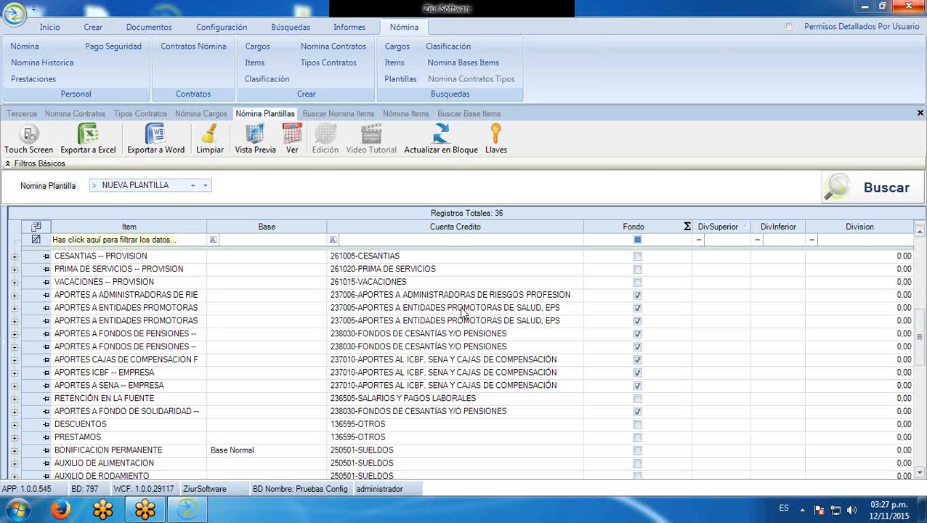
click(14, 347)
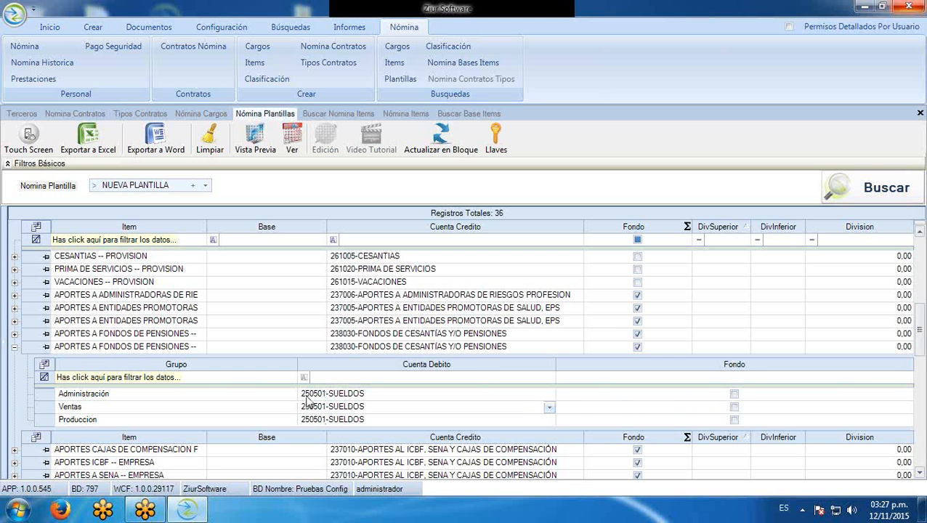
click(15, 348)
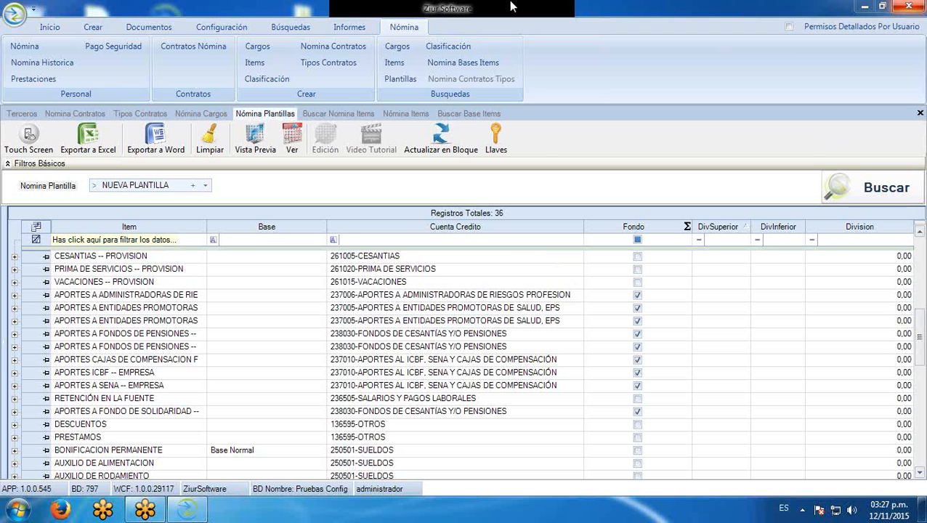
click(311, 297)
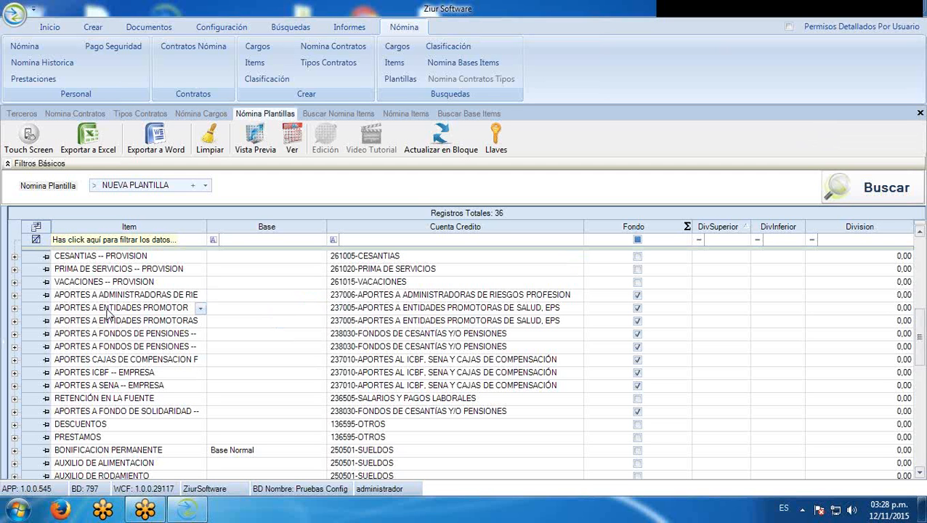
Inspect the EMPRESA and EMPLEADO health contribution items, then start a payroll item search
click(174, 312)
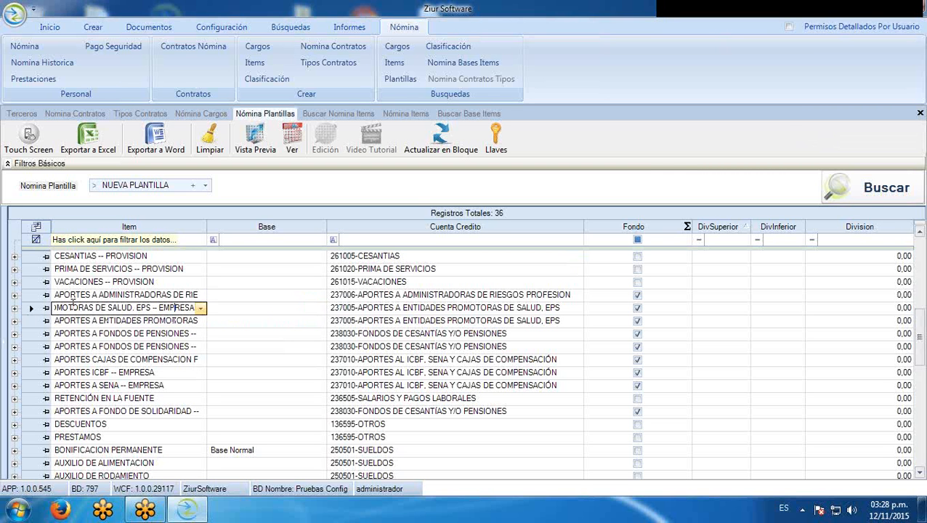
click(105, 322)
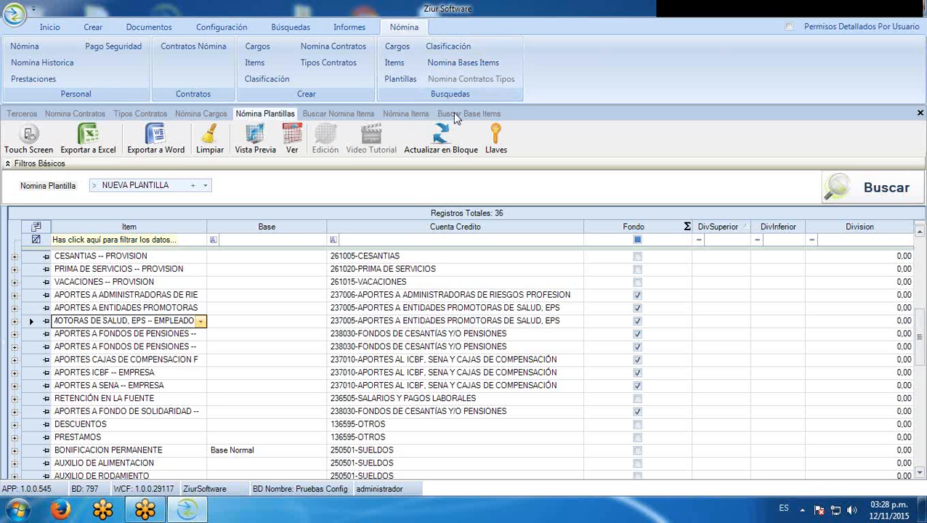
click(394, 64)
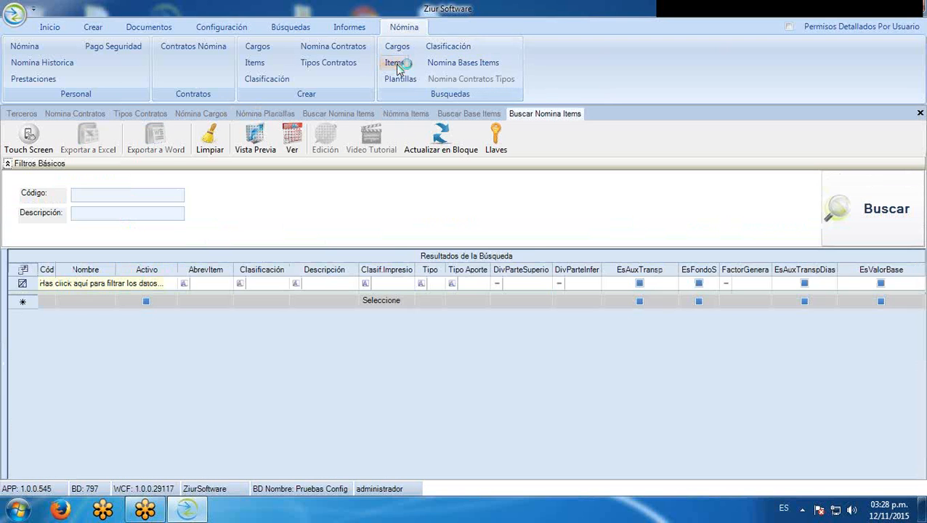
List all 63 payroll items and filter names containing 'eps'
click(876, 222)
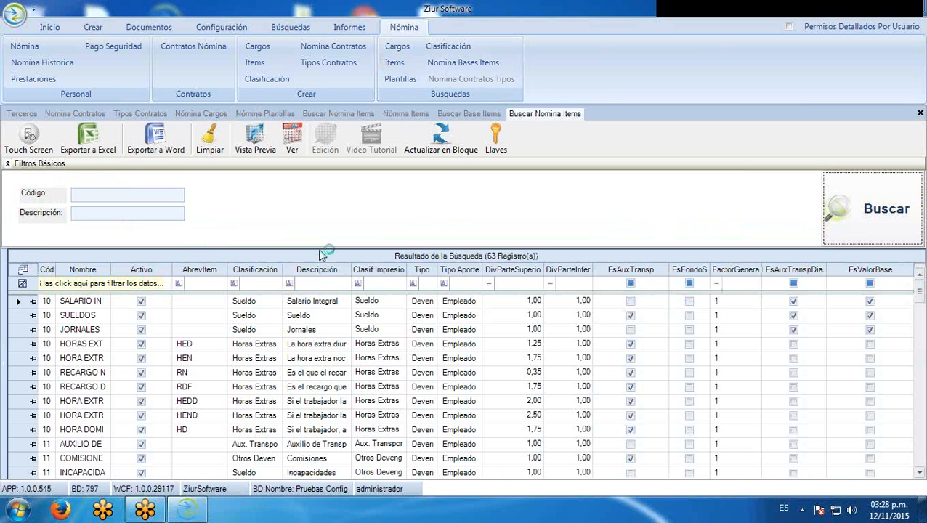
click(81, 283)
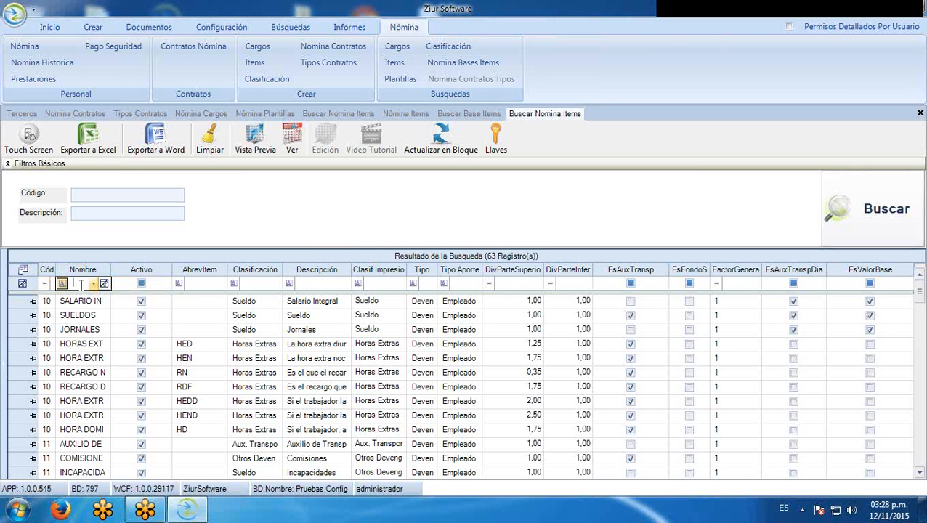
click(63, 284)
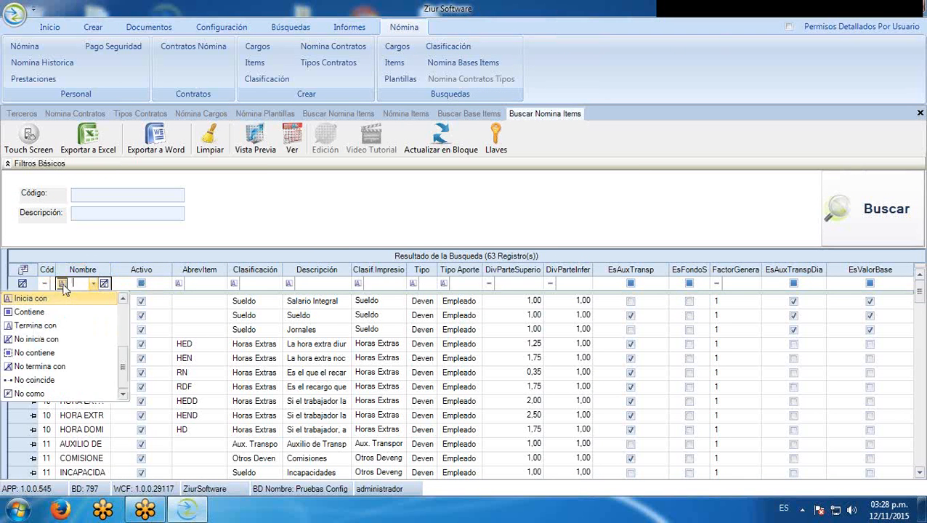
click(66, 312)
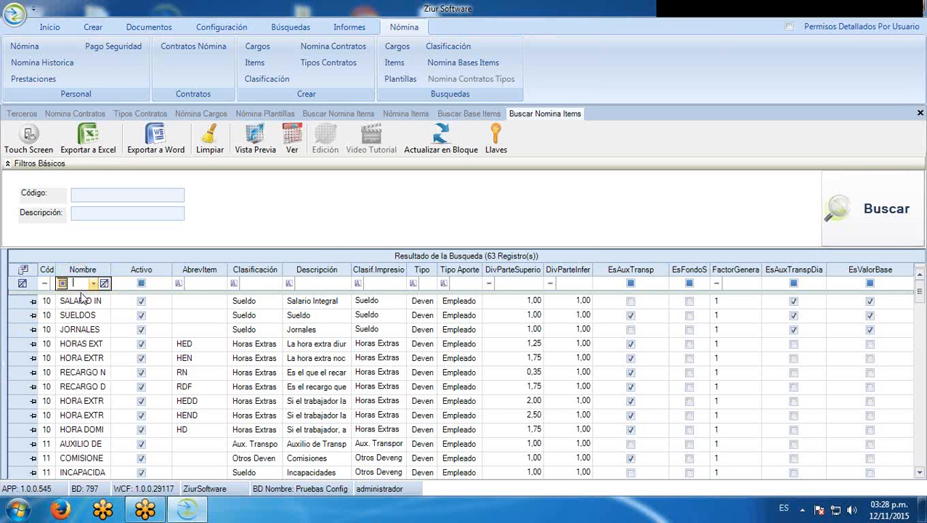
text(s)
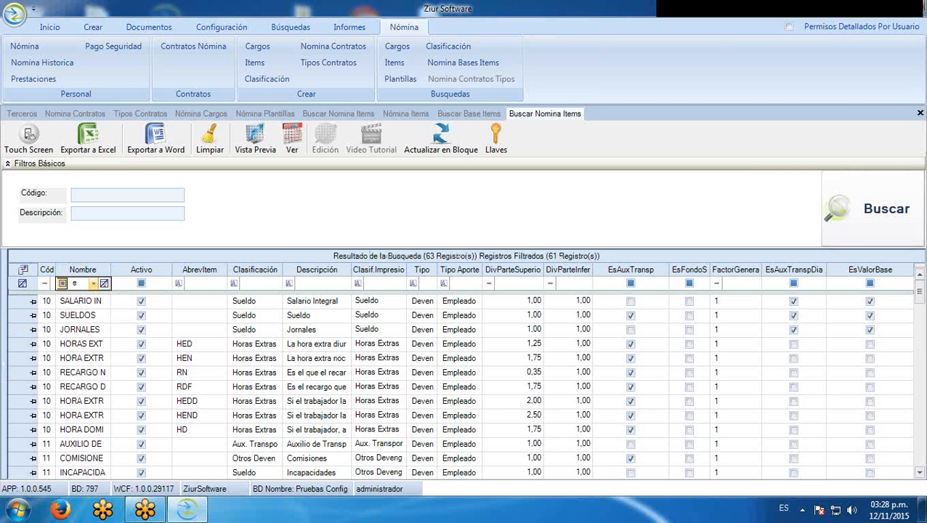
text(.p)
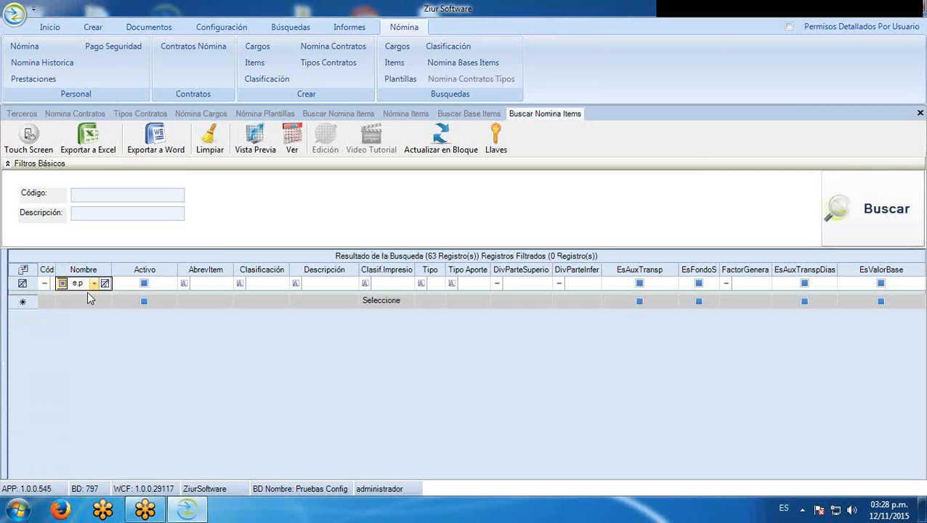
key(BackSpace)
key(BackSpace)
text(ps)
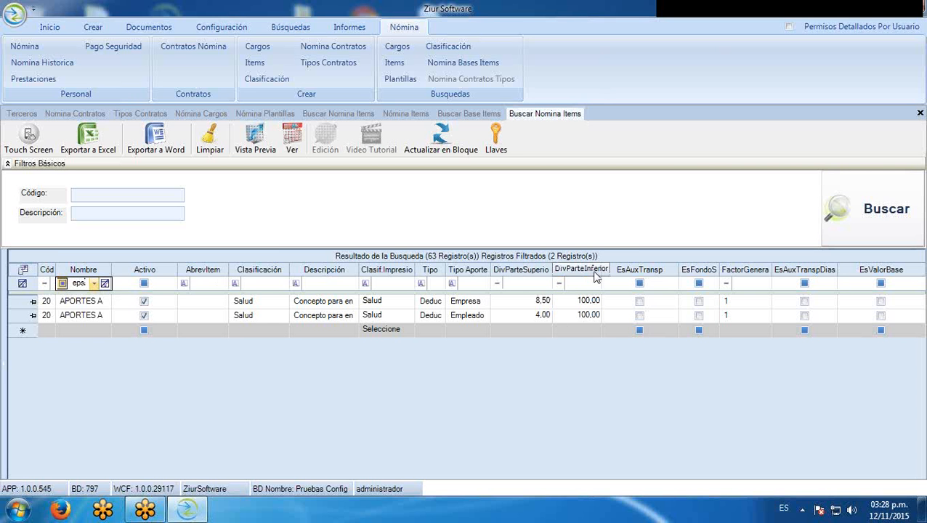
Open the employee EPS item's full record, code 202
click(541, 315)
drag(541, 315, 555, 315)
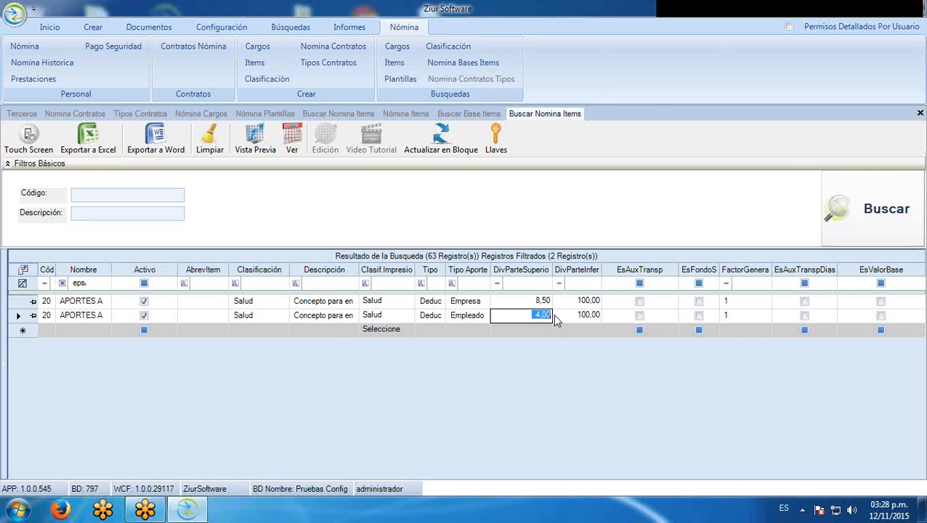
double_click(19, 317)
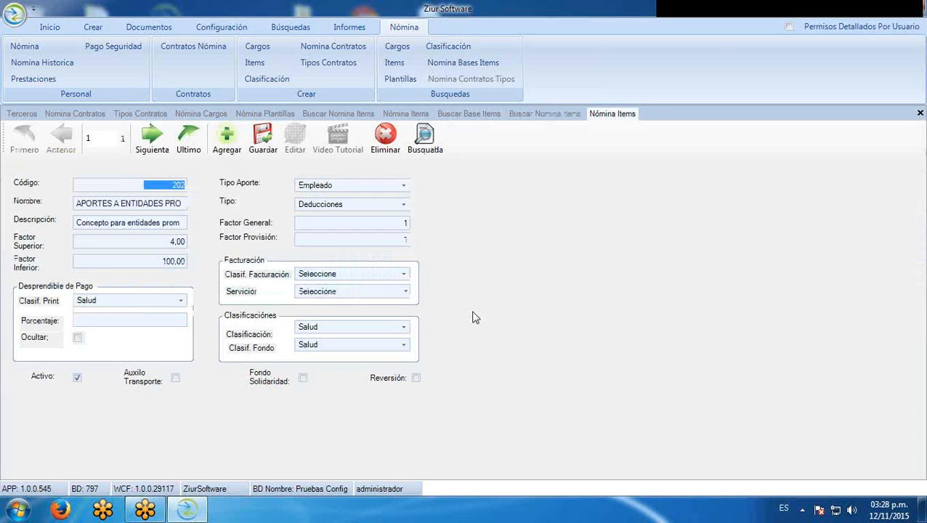
Save the employee EPS item with Factor Superior 4,00 and return to the payroll item search results
drag(174, 241, 164, 242)
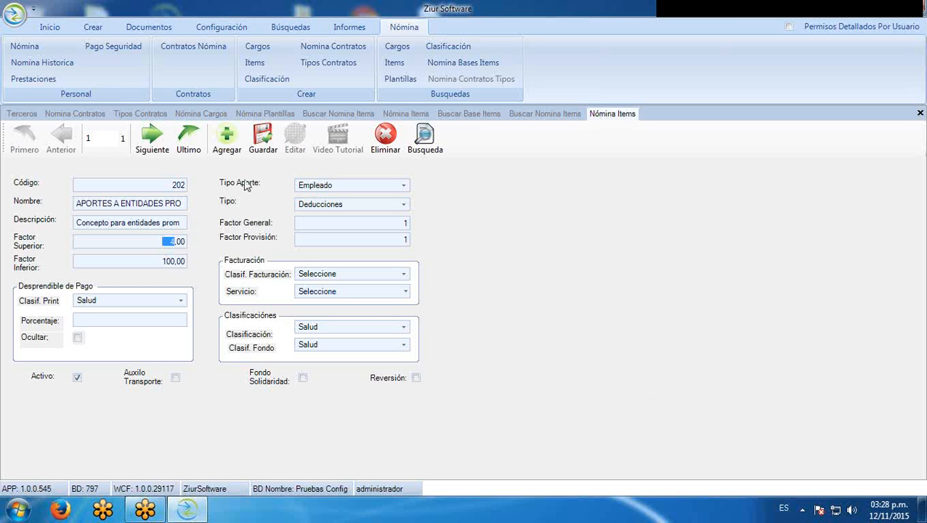
click(265, 138)
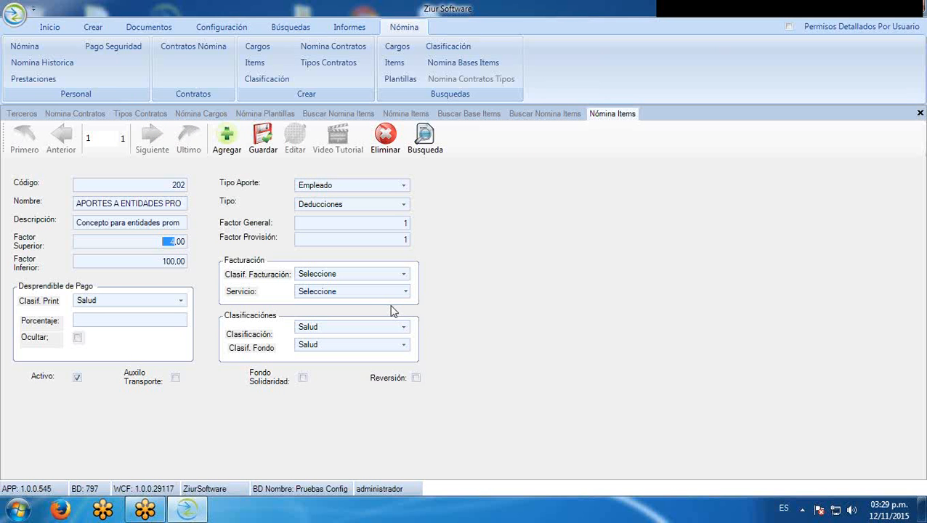
click(831, 151)
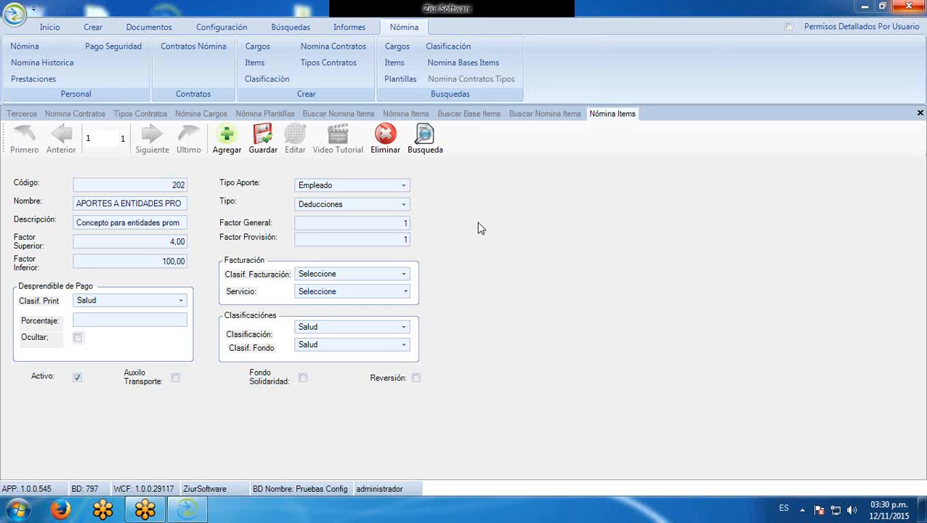
click(580, 272)
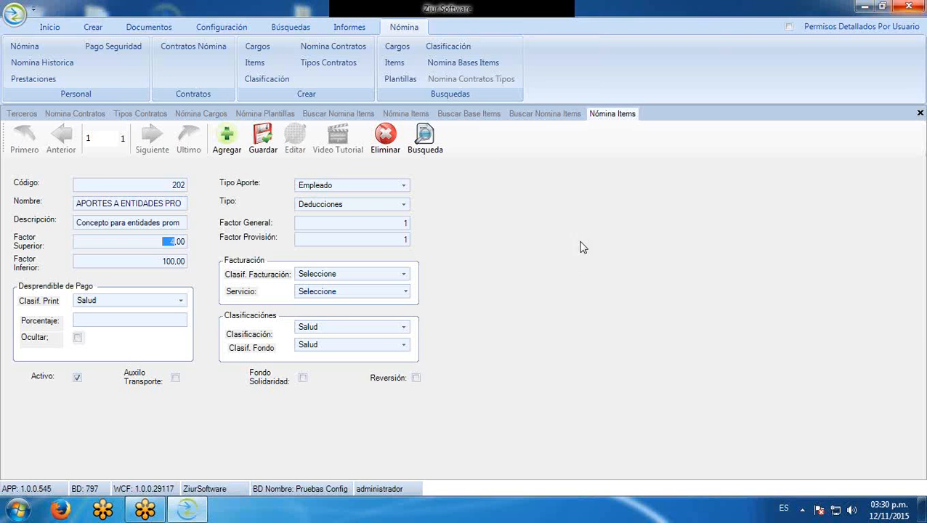
click(546, 114)
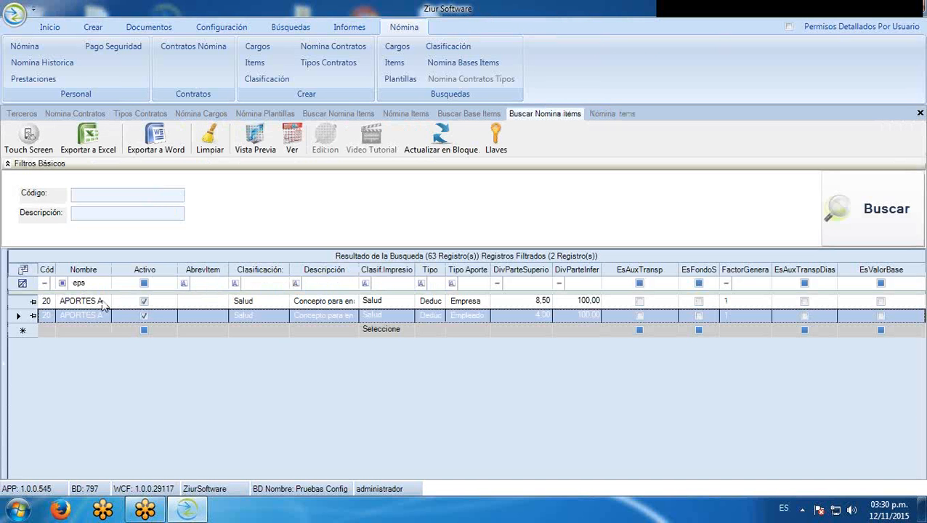
Sort the EPS results by name, widen the Nombre column, and show the NUEVA PLANTILLA item list
click(113, 273)
drag(111, 270, 402, 270)
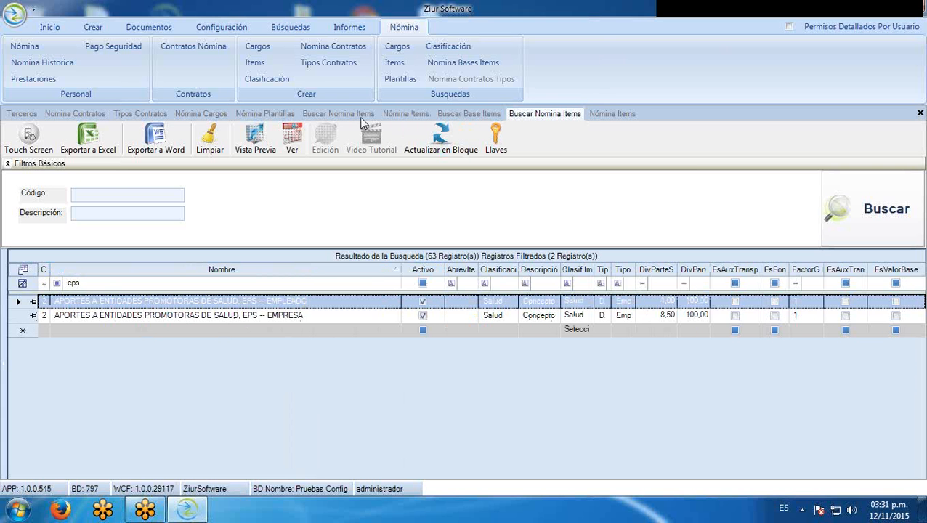
click(287, 117)
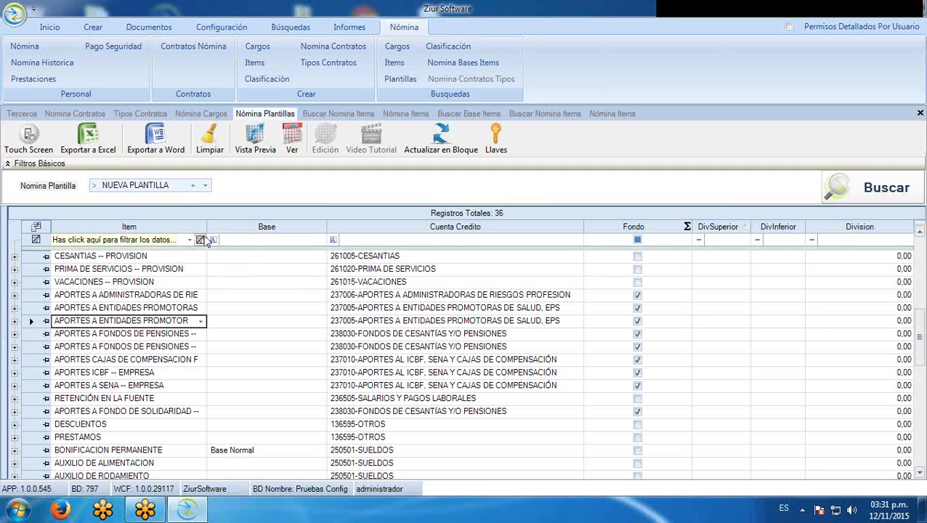
Widen the template's Item column to show full names, then return to the top of the 36-item grid
drag(208, 227, 325, 226)
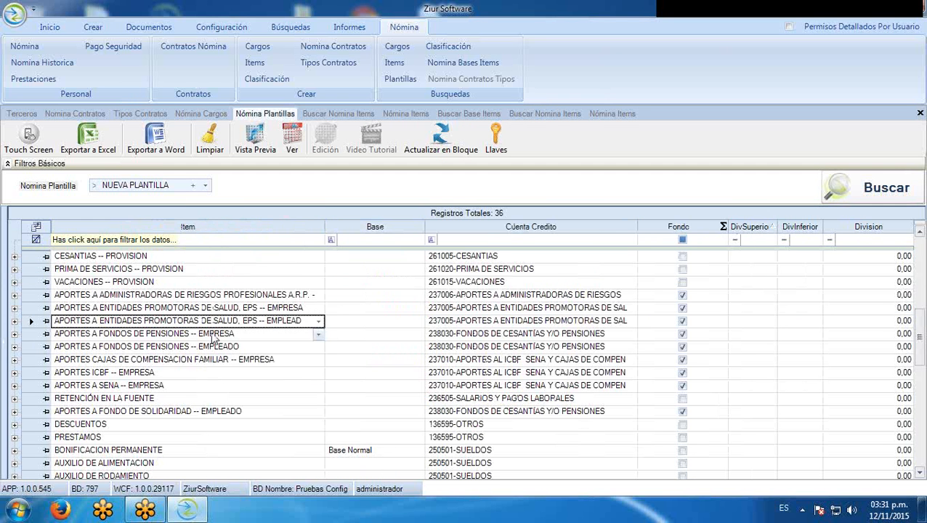
click(30, 336)
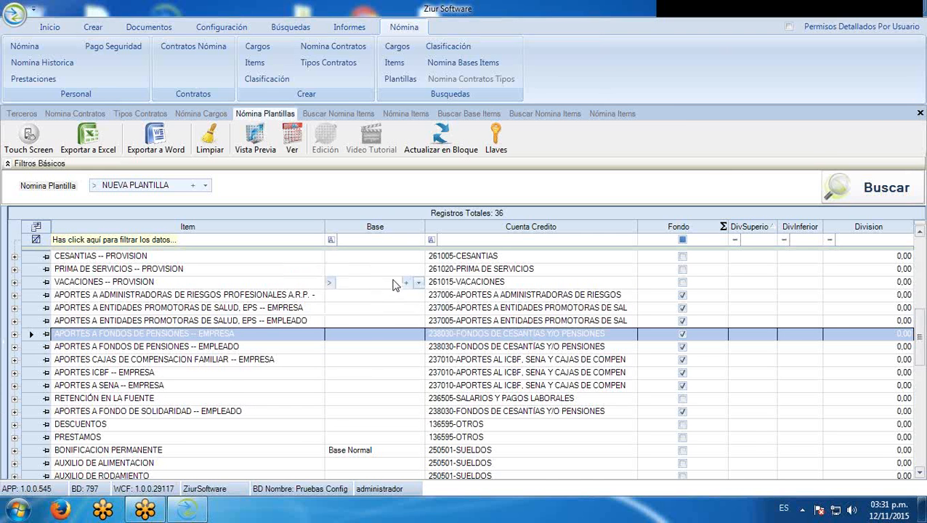
scroll(385, 295, up, 5)
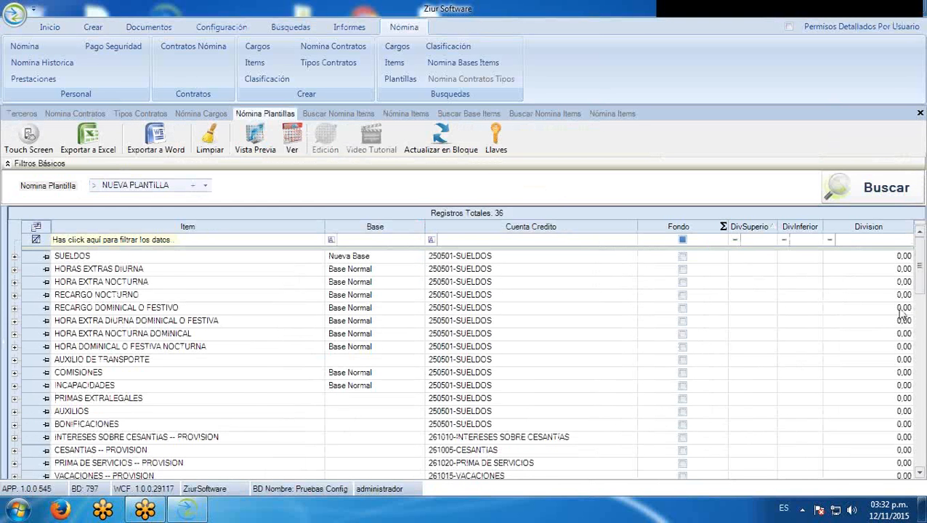
scroll(901, 291, down, 3)
click(479, 412)
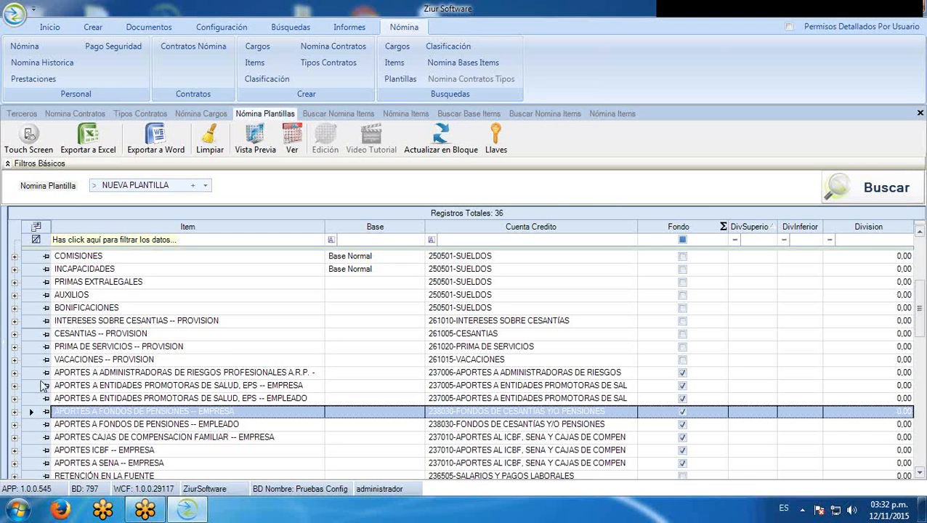
click(31, 400)
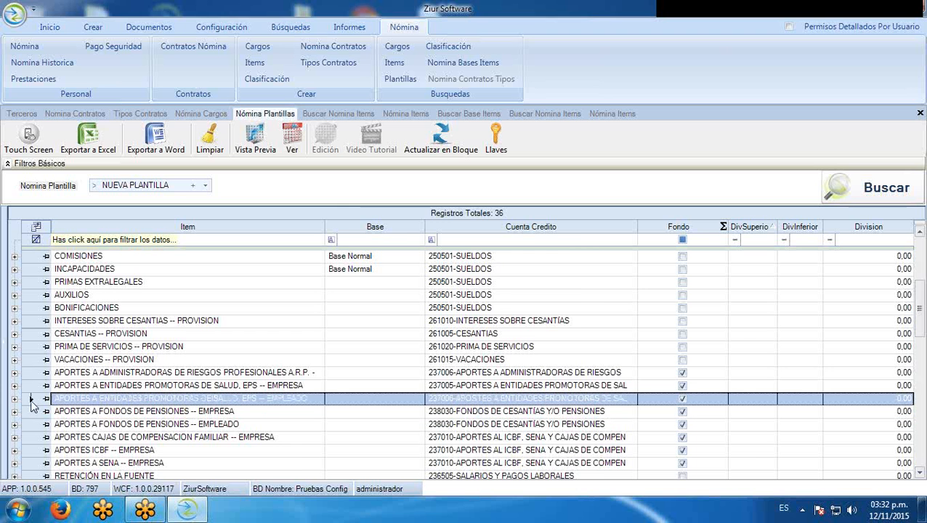
key(Delete)
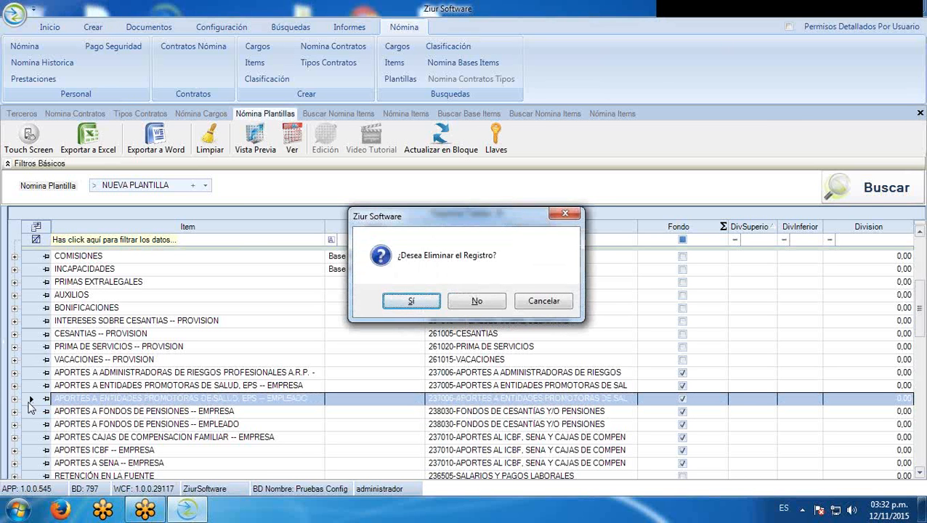
click(476, 302)
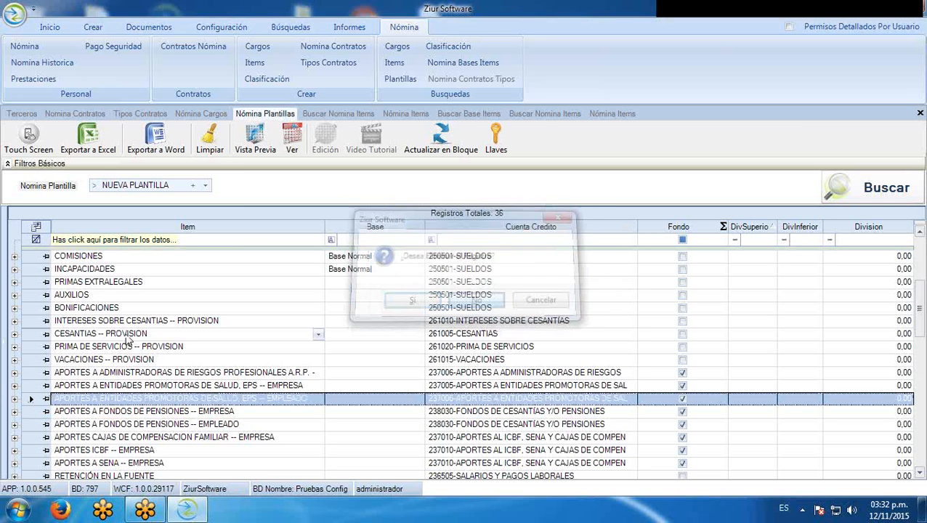
scroll(795, 362, down, 2)
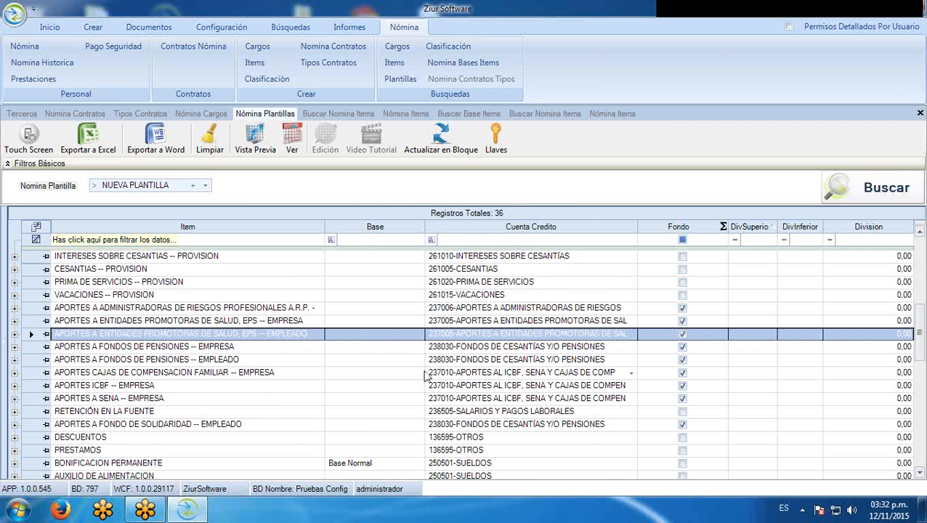
scroll(425, 379, down, 1)
scroll(367, 386, down, 1)
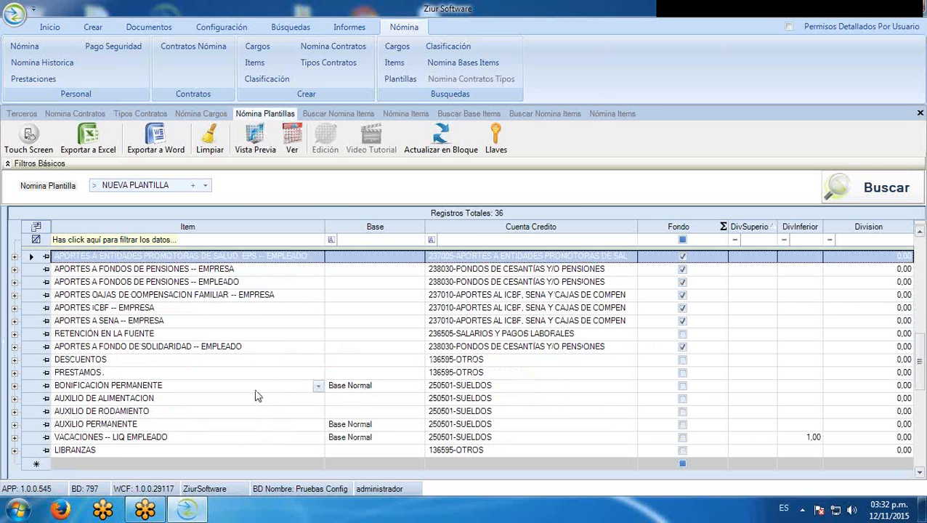
scroll(256, 396, up, 6)
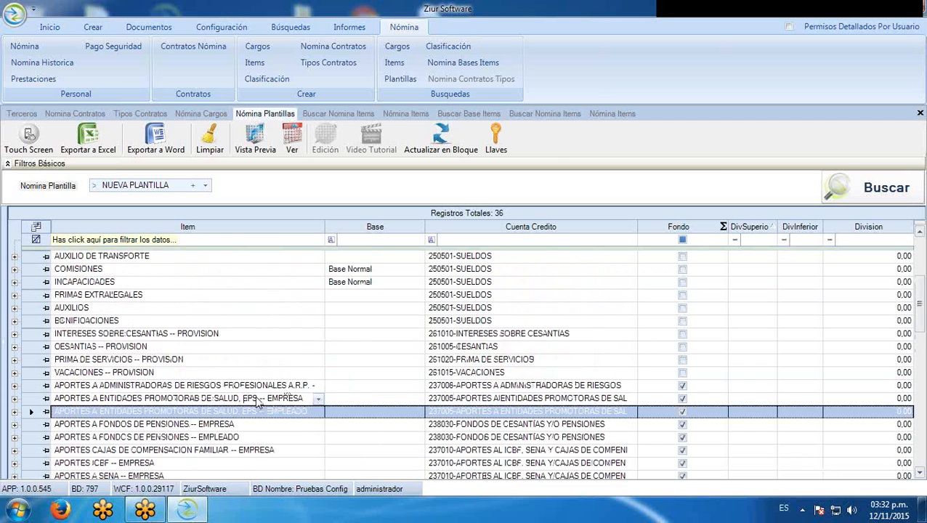
scroll(256, 402, up, 1)
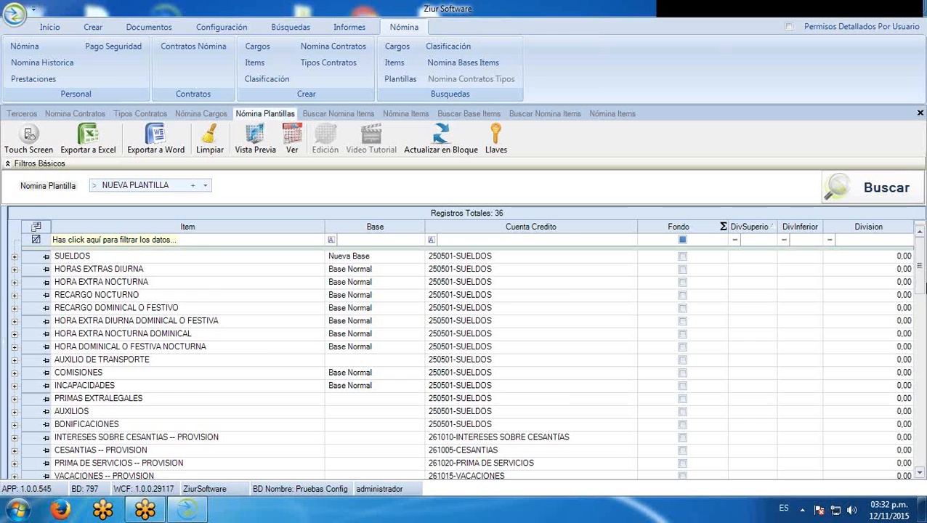
scroll(908, 291, down, 1)
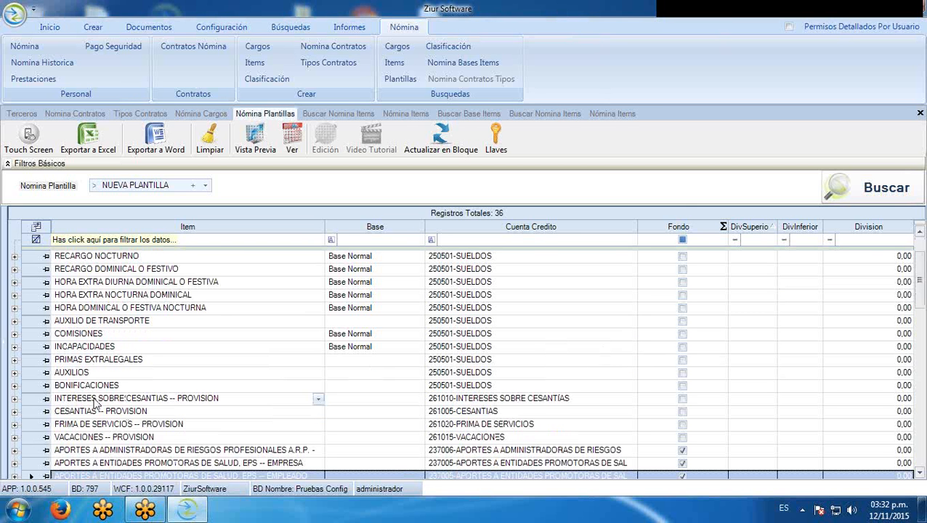
click(35, 348)
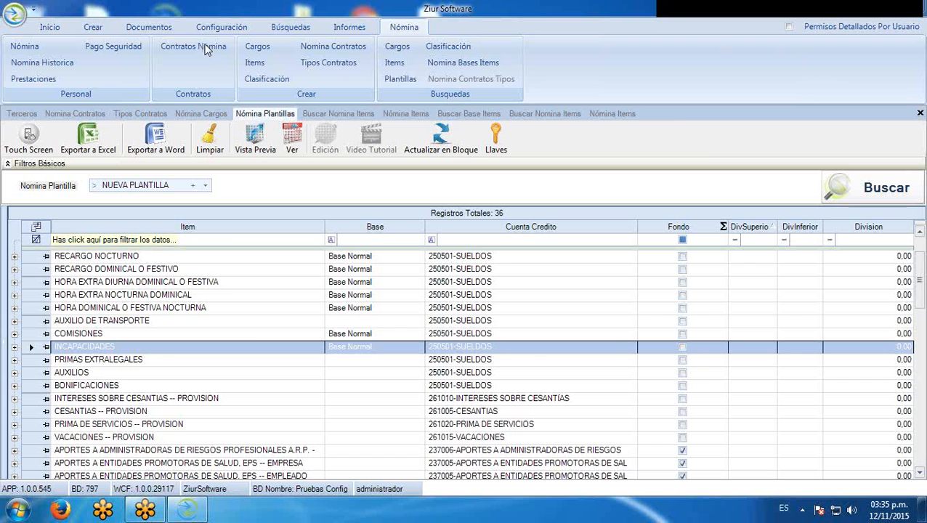
Show the Nómina Contratos list of the four employee contracts
click(102, 117)
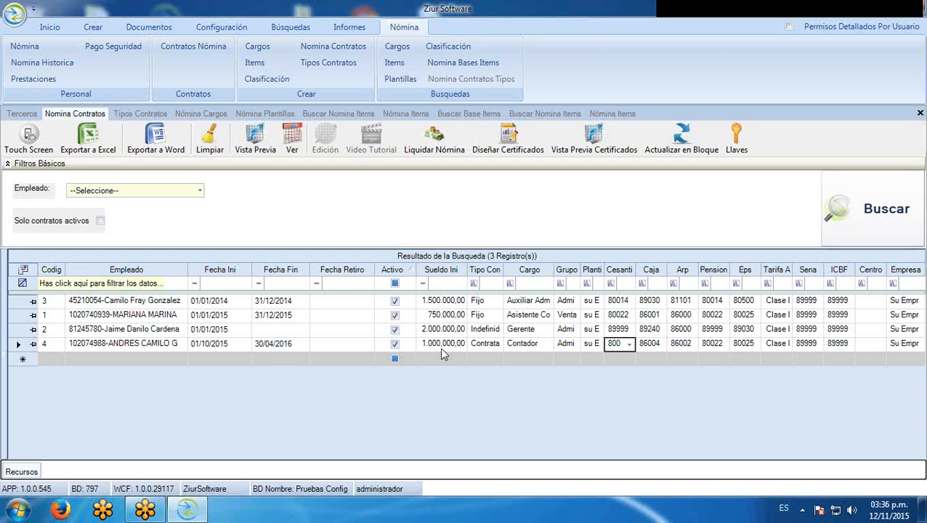
Set contract 4's contract type and keep Contador as its job position
click(483, 344)
click(498, 344)
click(498, 346)
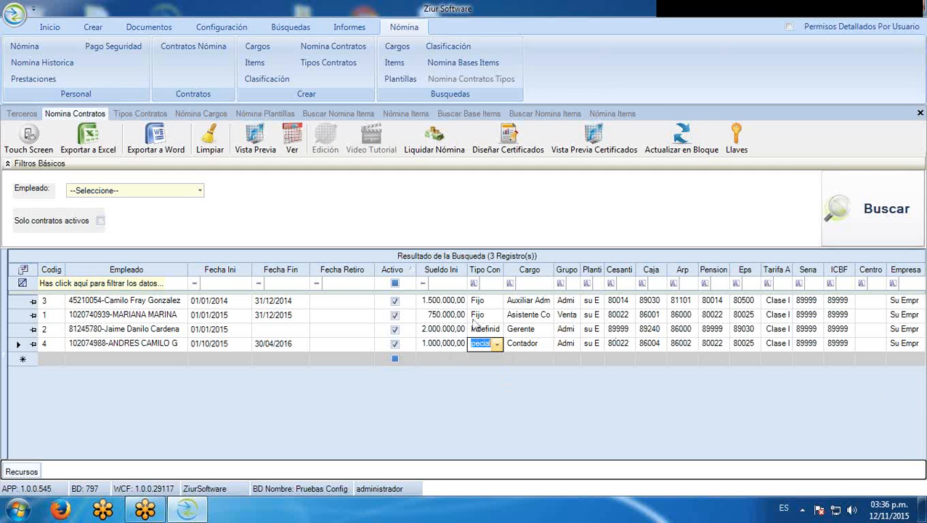
click(537, 344)
click(546, 345)
click(546, 346)
Assign contract 4 to the Administración group and the NUEVA PLANTILLA payroll template
click(567, 346)
click(574, 347)
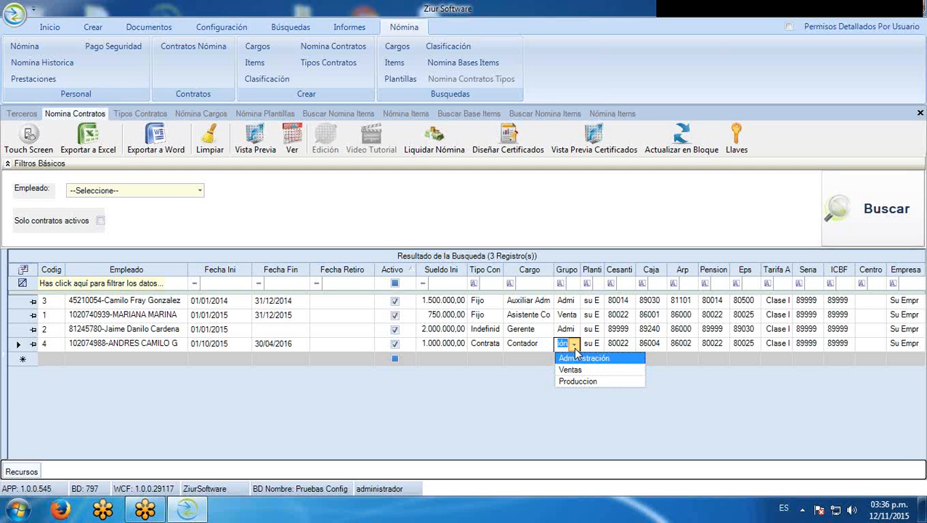
click(578, 358)
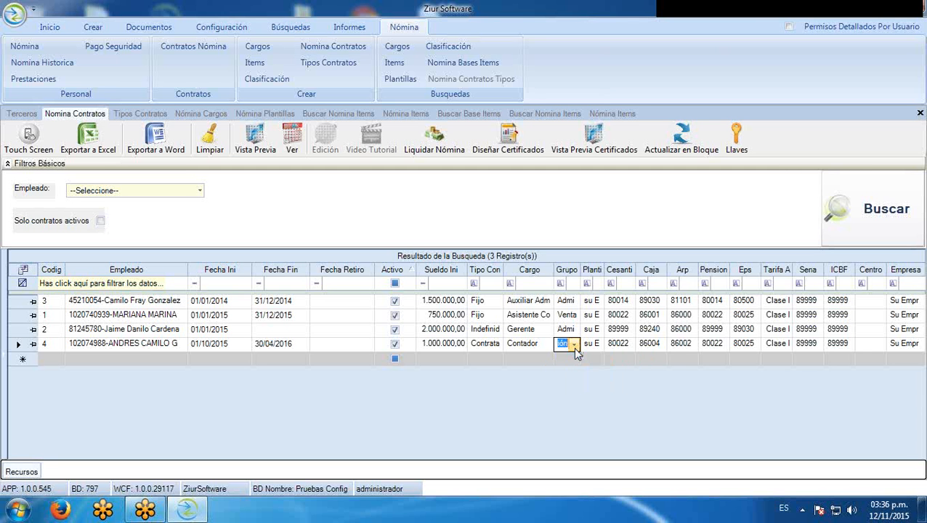
click(587, 345)
click(597, 346)
click(598, 439)
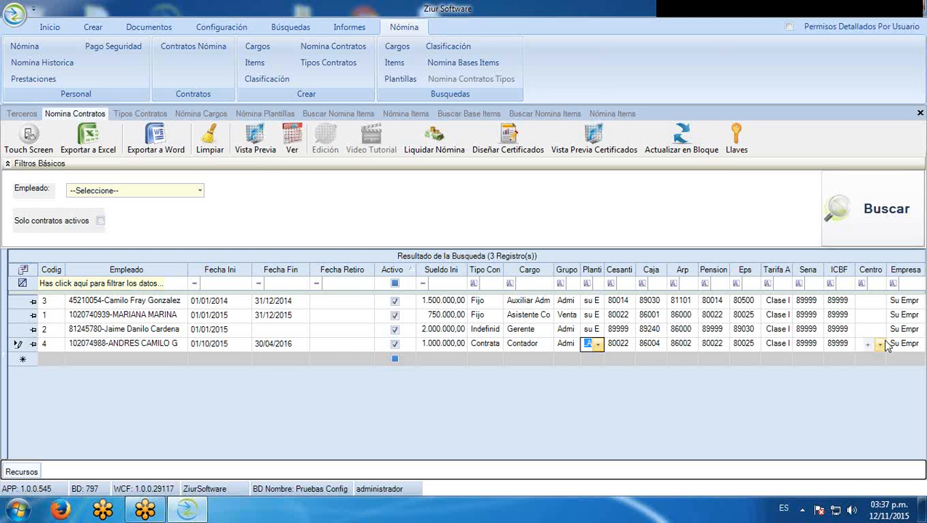
Try Proyecto Alfa as contract 4's cost centre, check its empty distribution, then clear the value
click(879, 343)
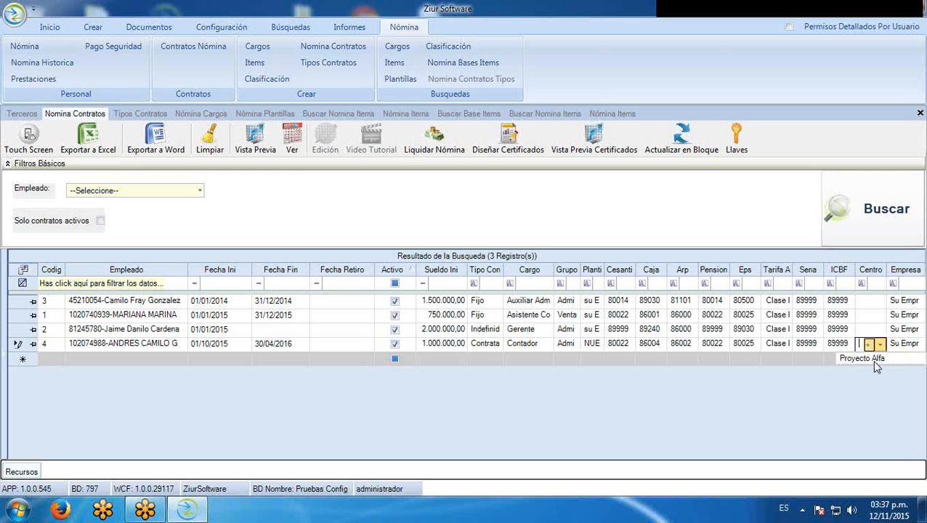
click(870, 359)
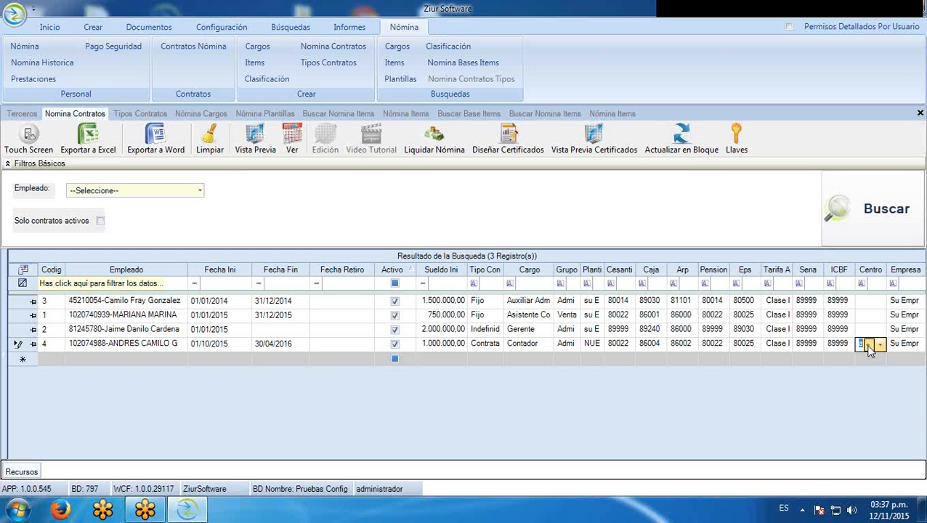
click(869, 347)
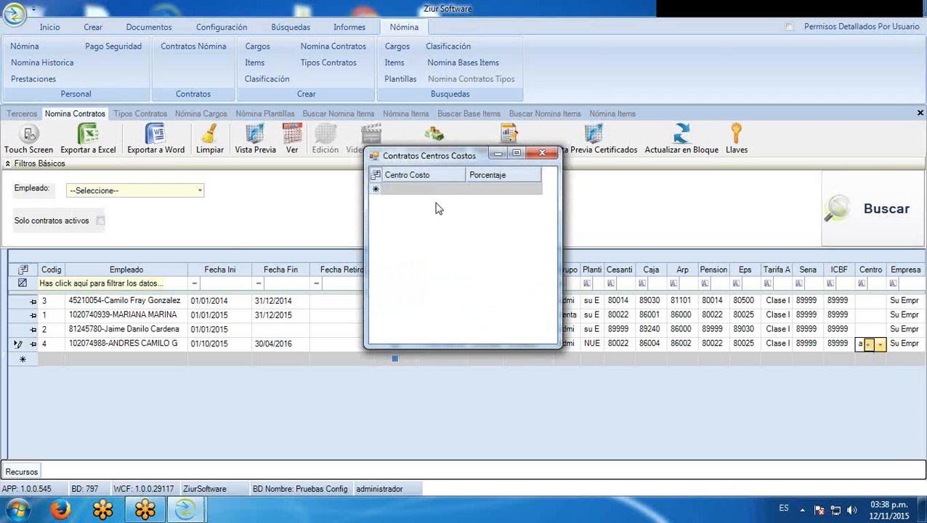
click(539, 154)
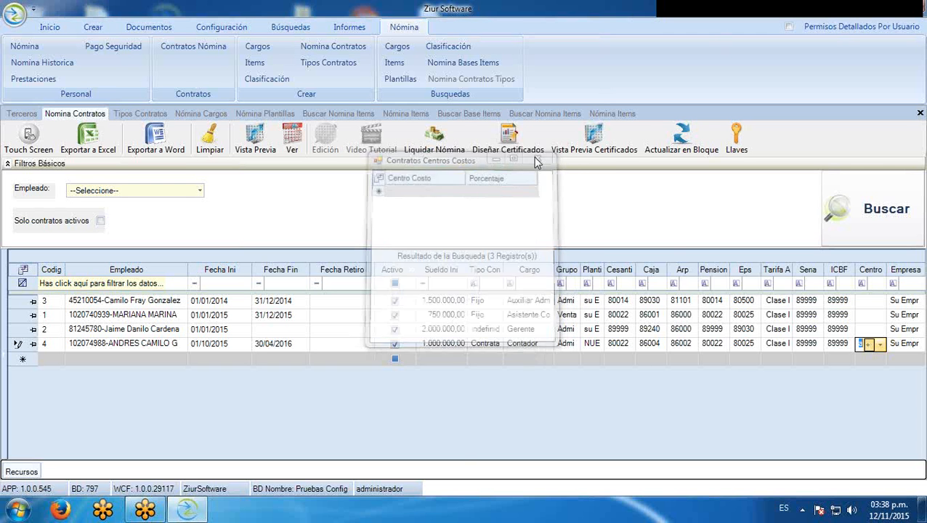
key(BackSpace)
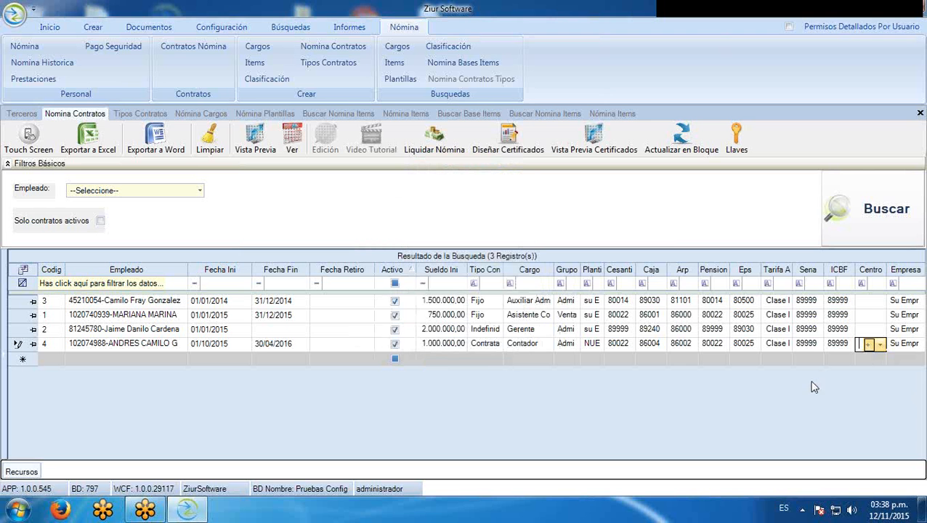
Add the EsDistribuirCC column to the contracts grid and tick it for contract 4
click(23, 271)
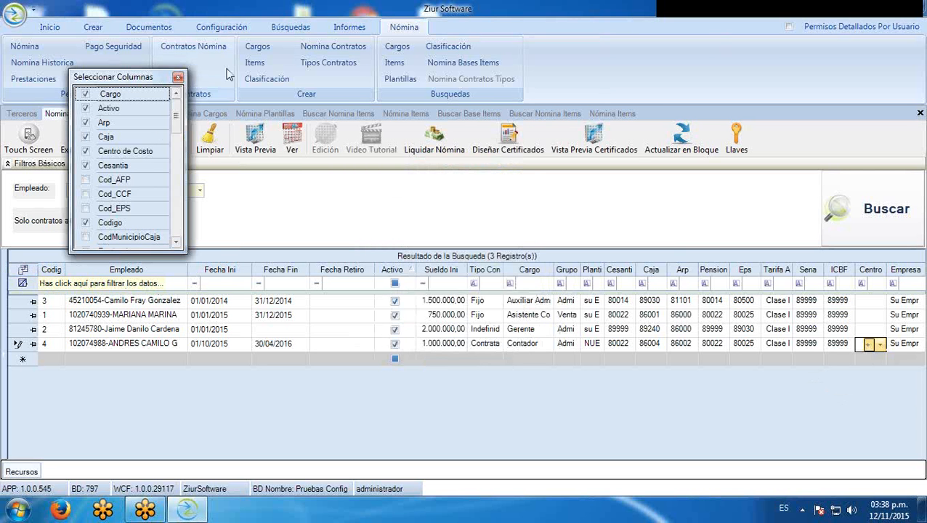
drag(175, 124, 175, 177)
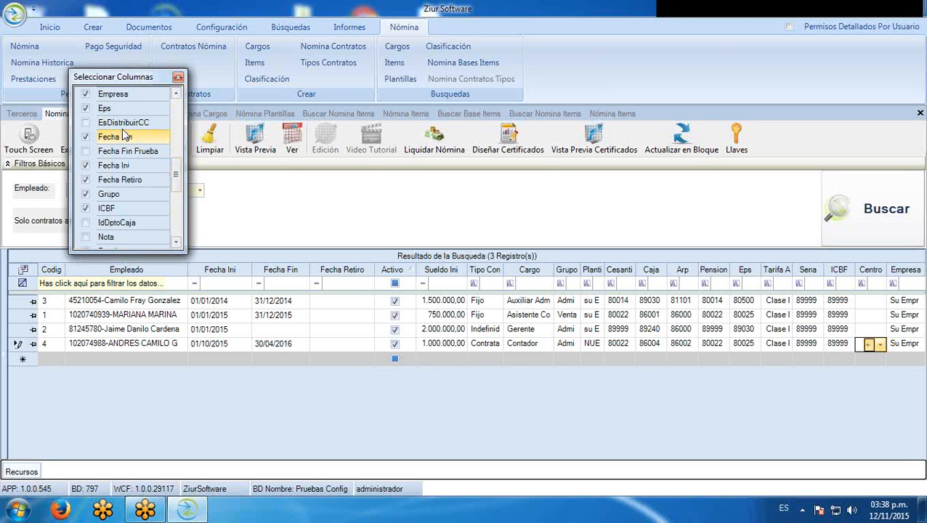
click(85, 122)
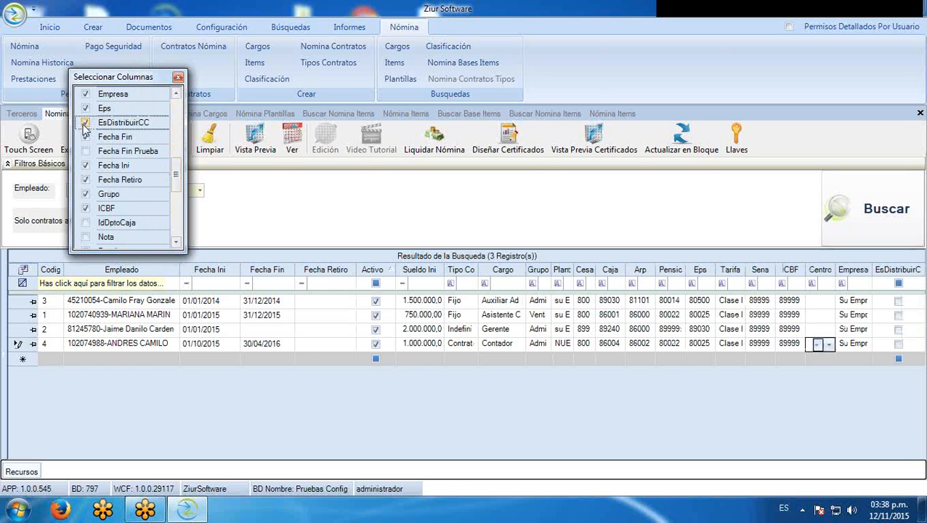
click(177, 77)
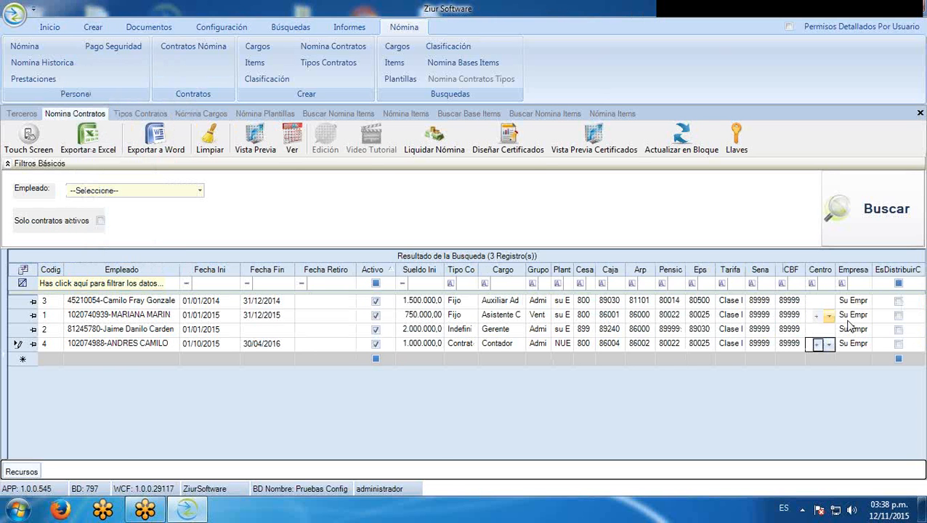
click(899, 344)
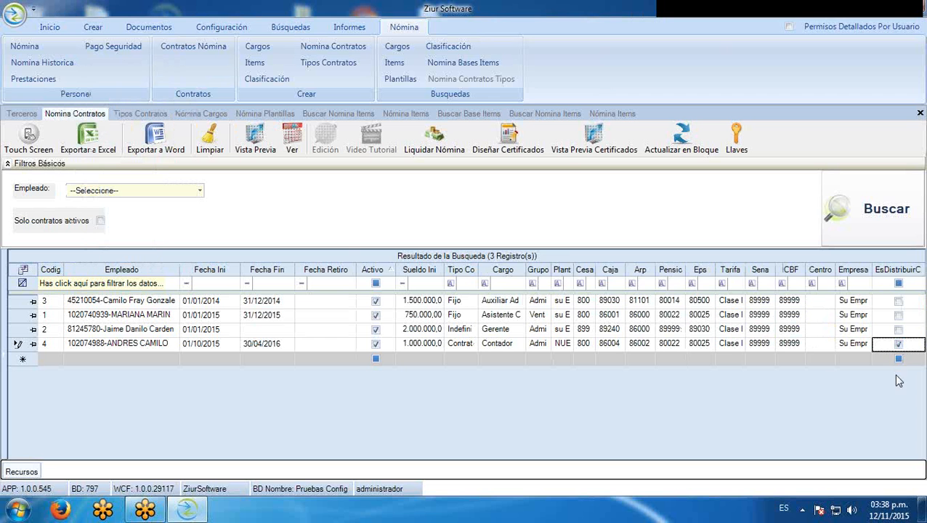
Check contract 4's empty cost-centre distribution, then untick its EsDistribuirCC box
click(818, 344)
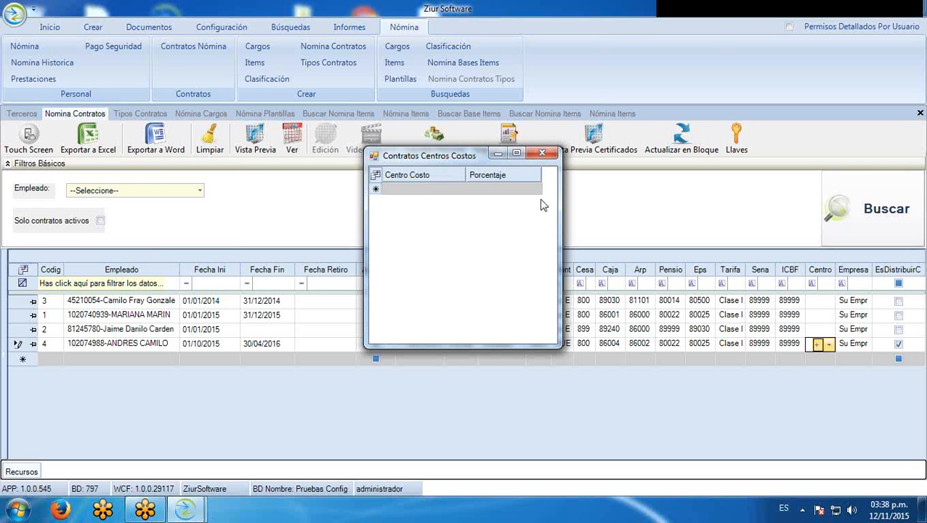
click(543, 153)
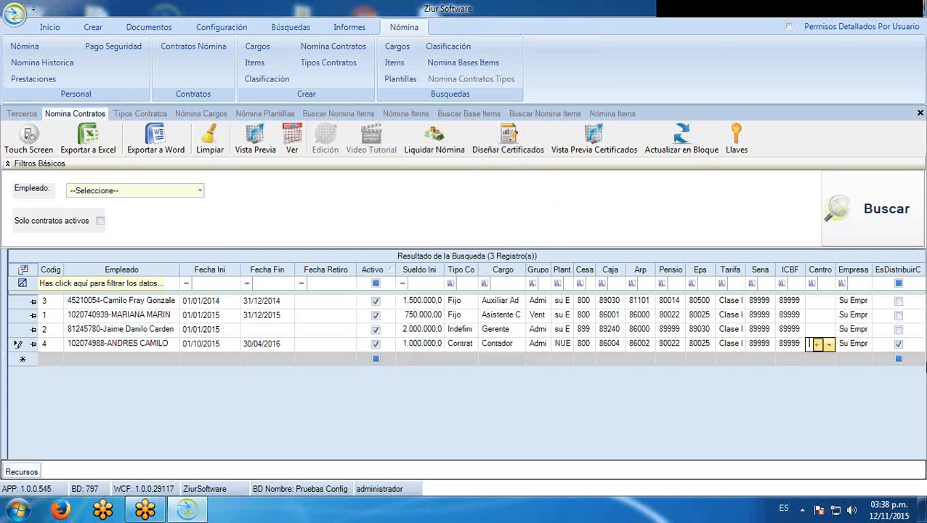
click(898, 346)
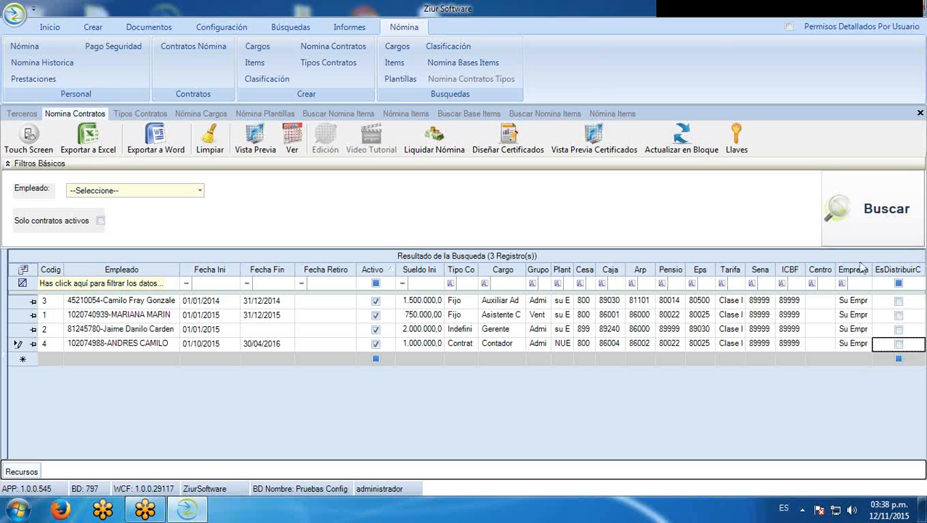
Assign contract 4 to PROBAR LTDA, rerun the search to save it, and select its row
click(868, 347)
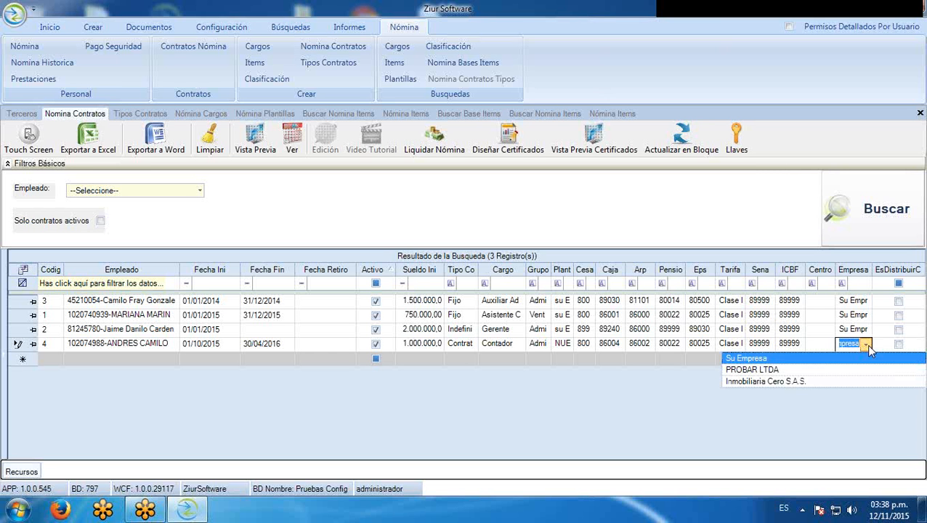
click(771, 373)
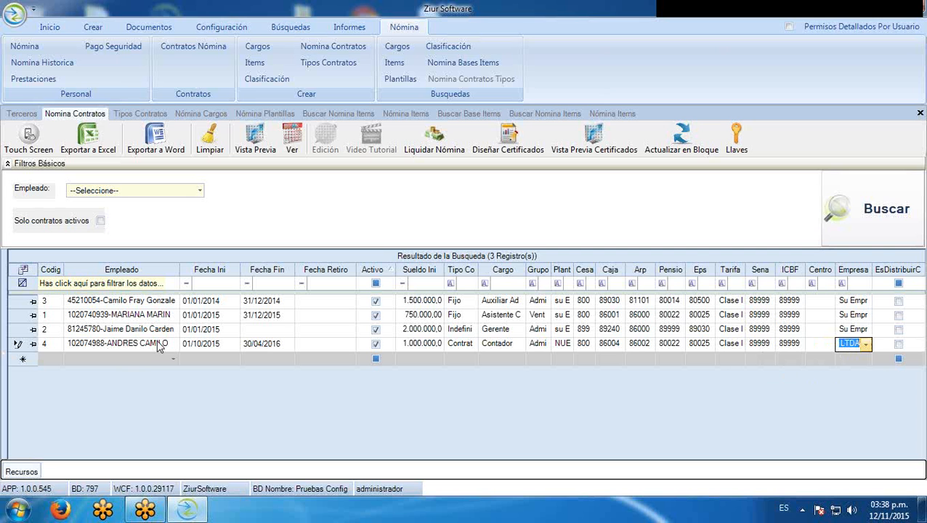
click(909, 229)
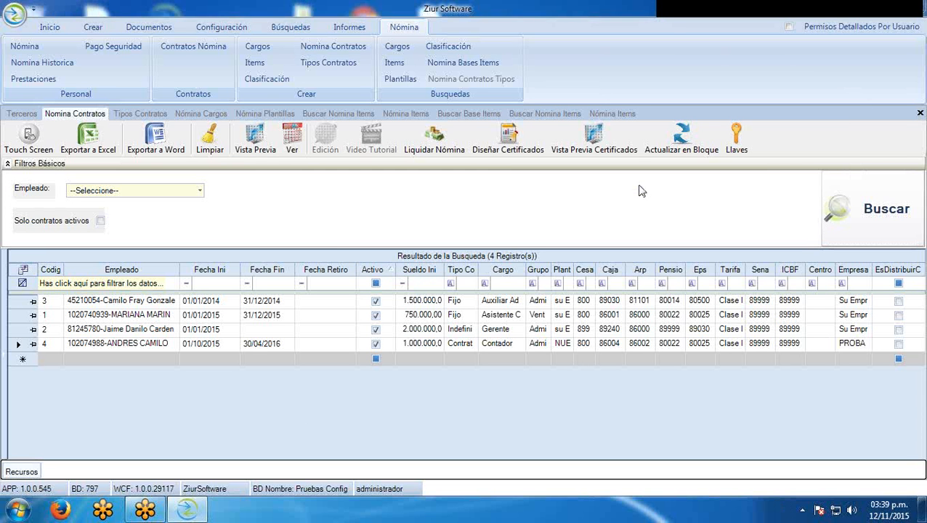
click(21, 345)
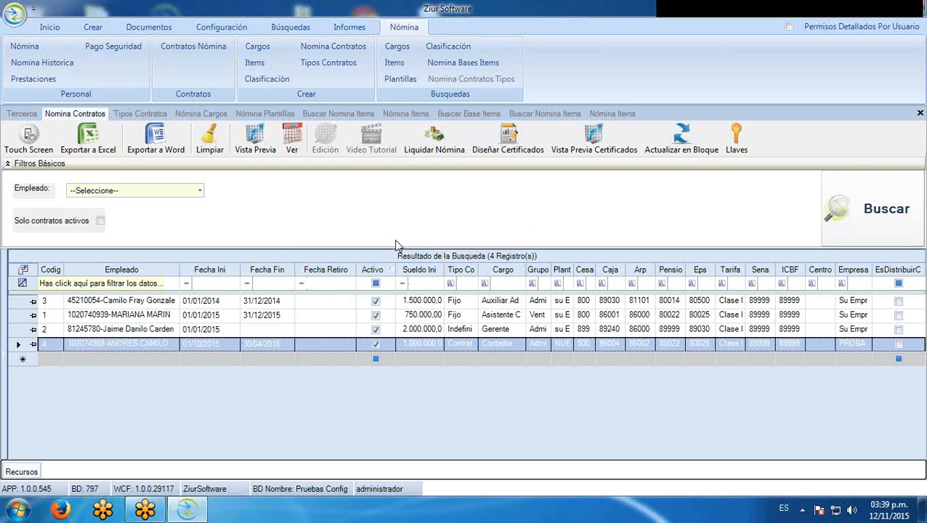
Start payroll settlement for PROBAR LTDA with the new employee as the payroll preparer
click(440, 148)
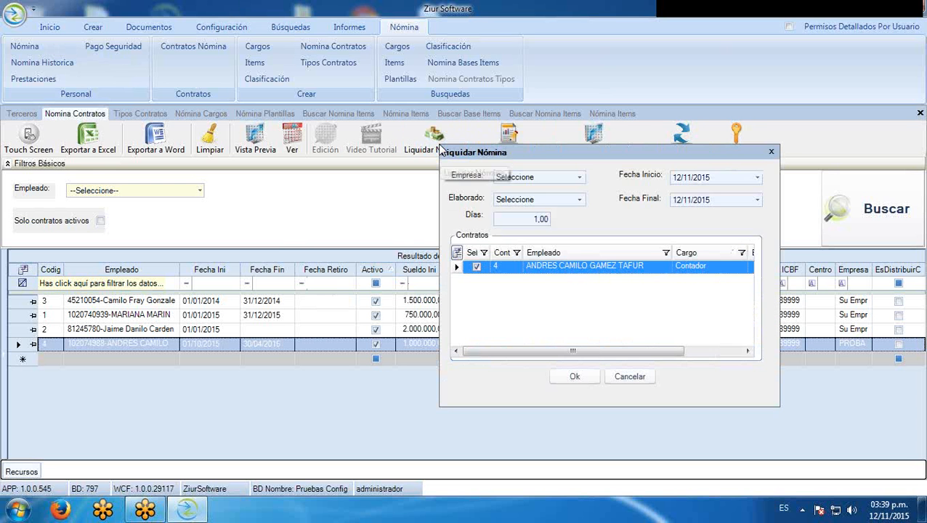
drag(596, 155, 422, 84)
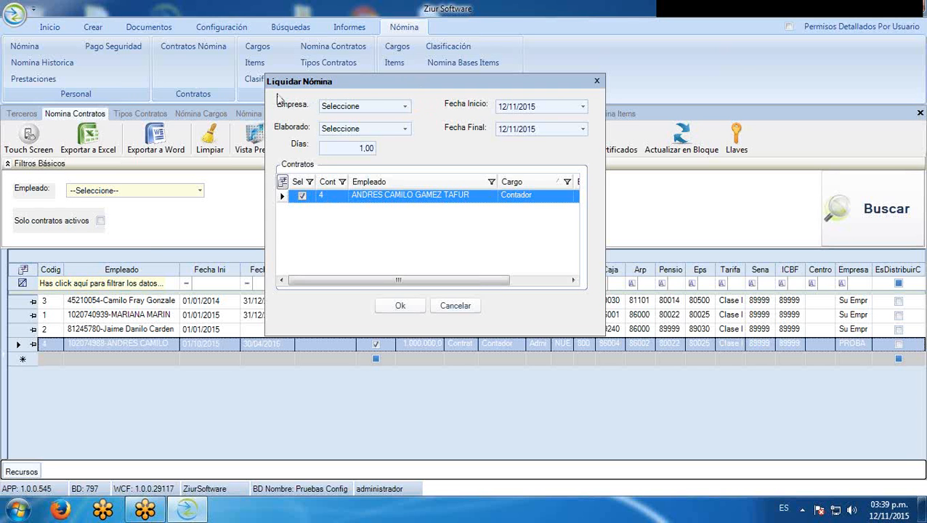
click(397, 107)
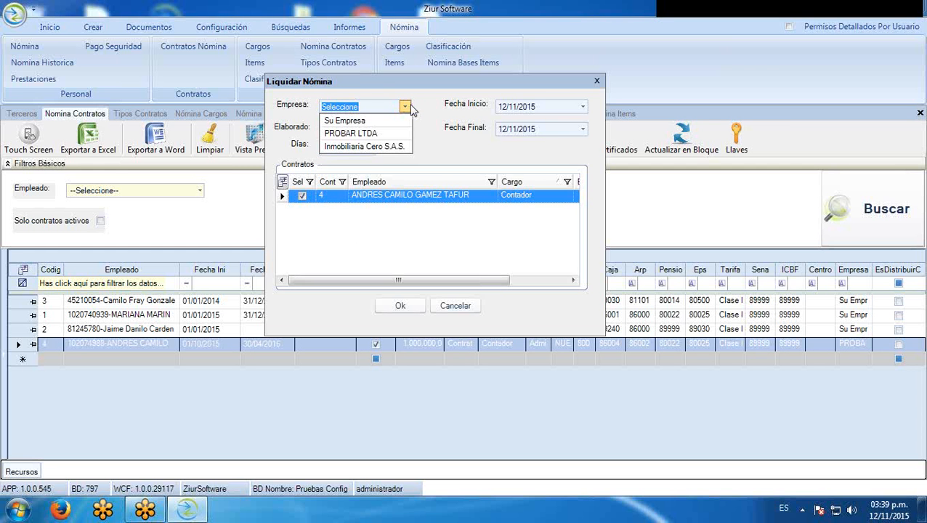
click(361, 135)
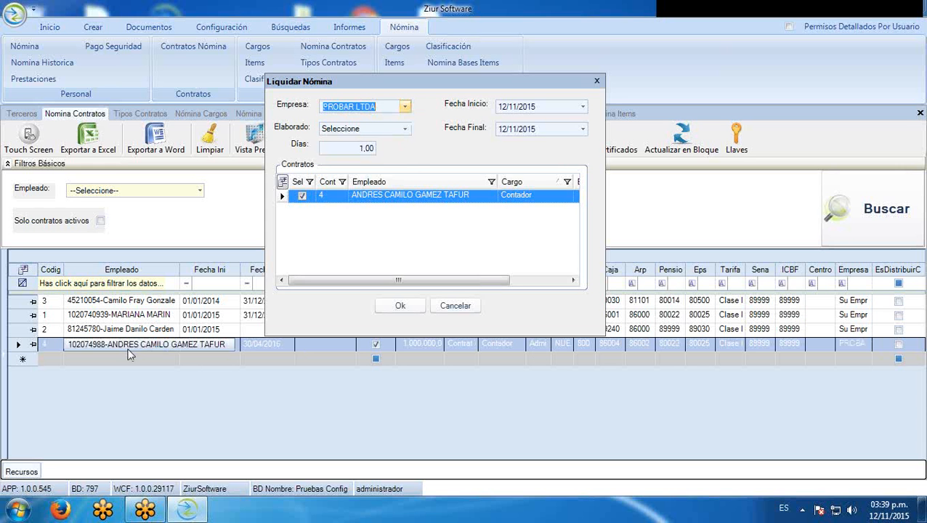
click(404, 130)
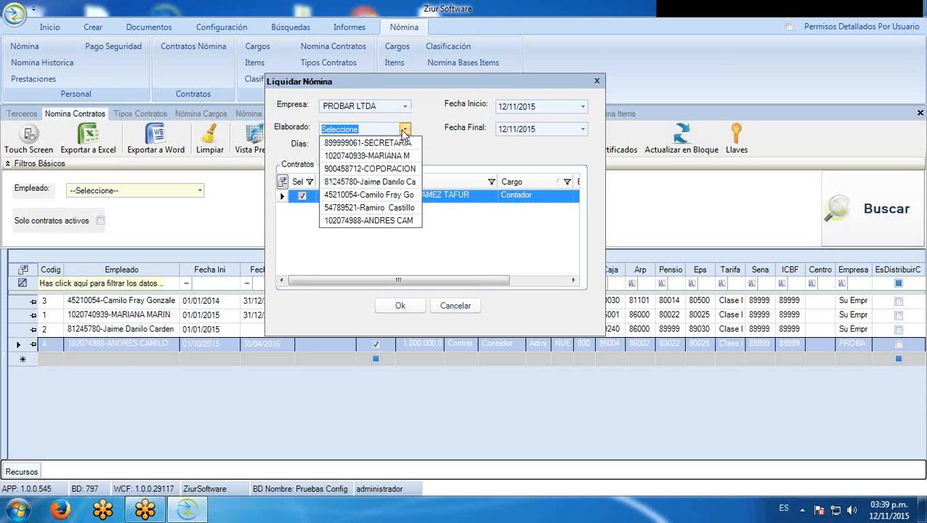
click(403, 221)
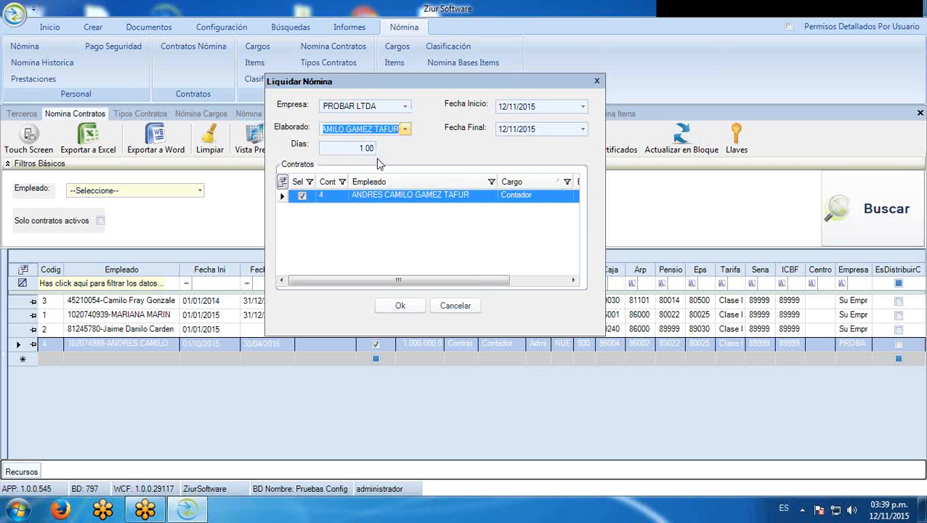
Settle the selected employee contract for 01/10/2015 to 31/10/2015 and confirm
click(582, 107)
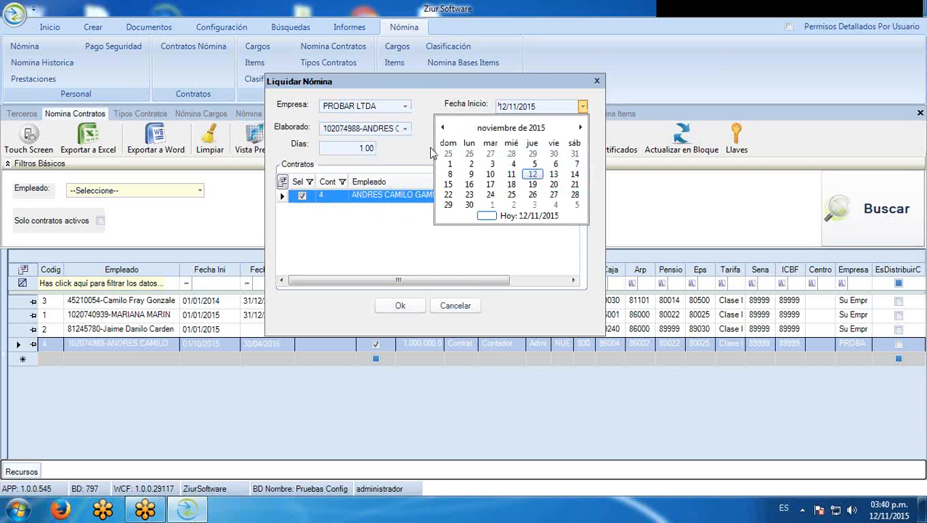
click(442, 128)
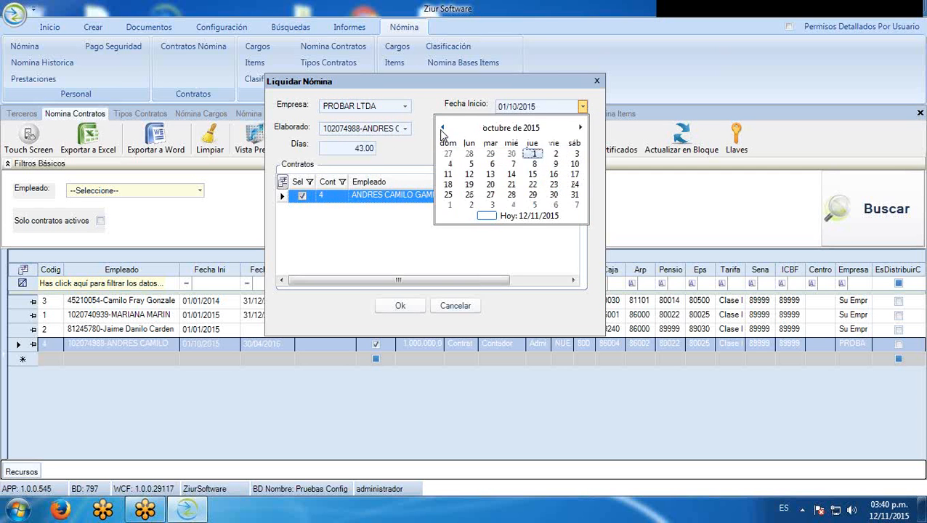
click(533, 156)
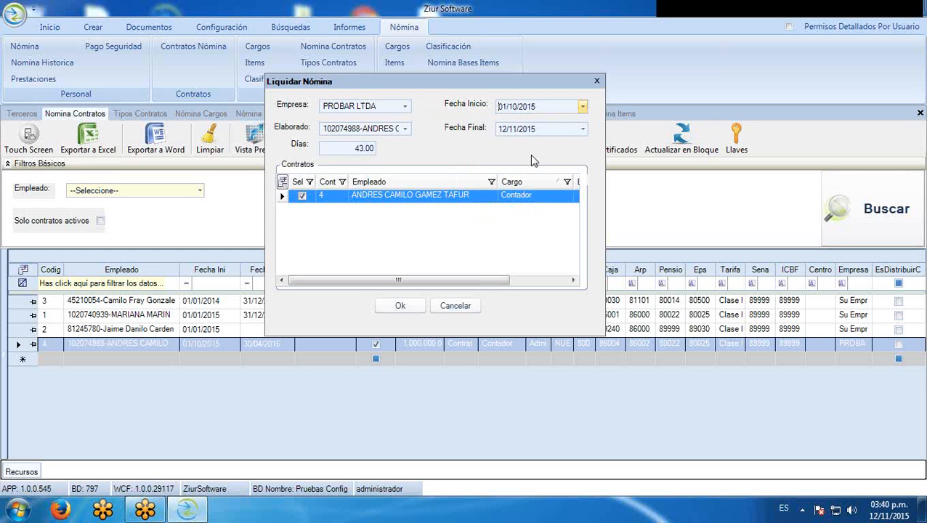
click(583, 130)
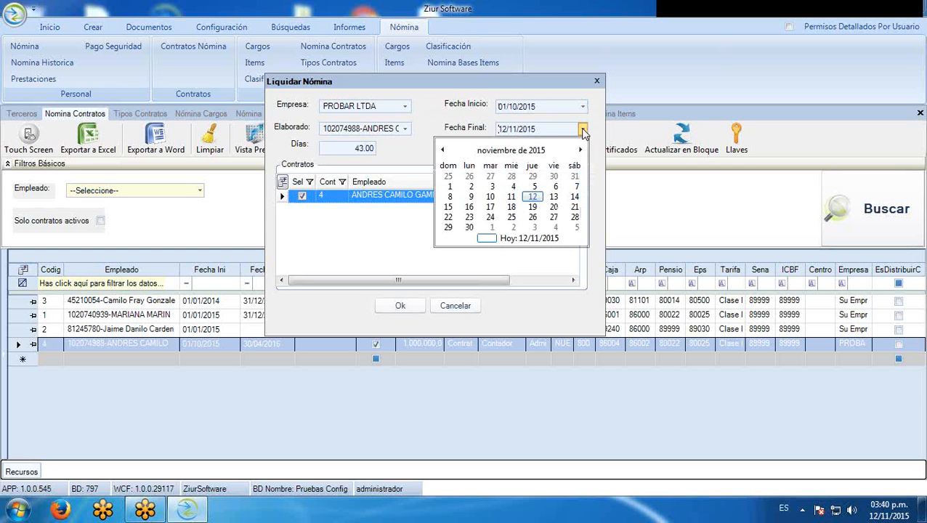
click(574, 177)
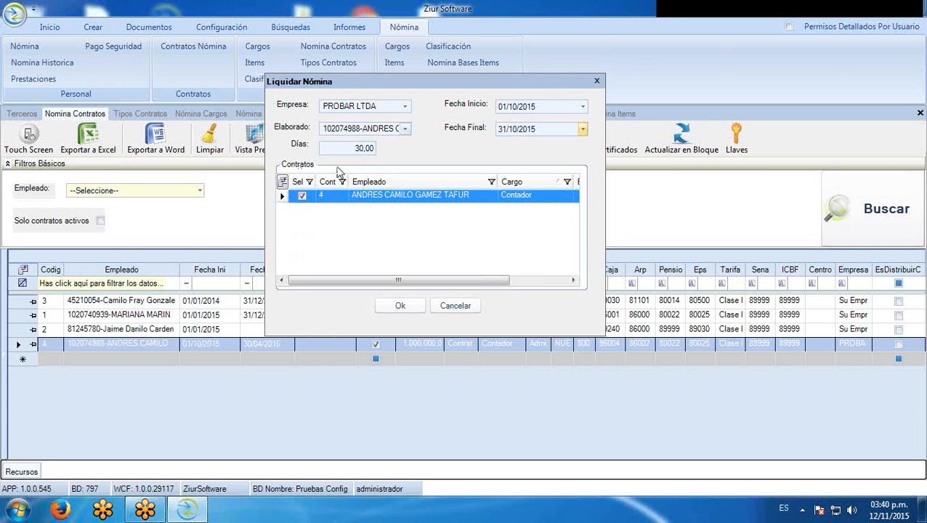
click(303, 196)
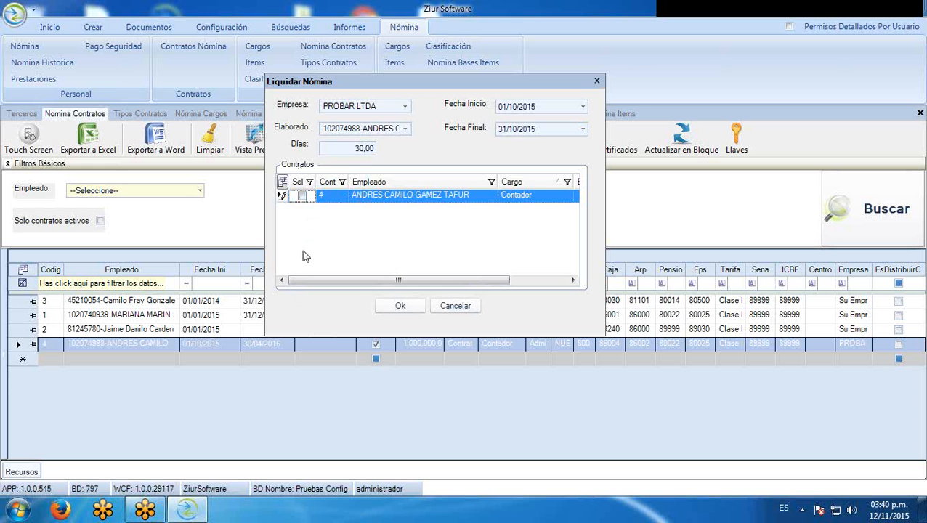
click(304, 196)
click(411, 306)
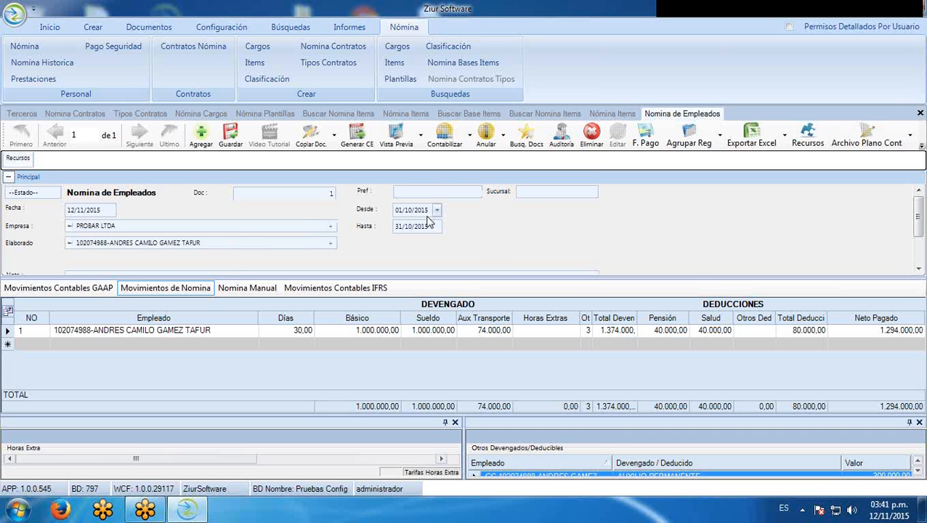
Scroll the Principal panel to review the October 2015 PROBAR LTDA payroll header fields
drag(919, 226, 906, 247)
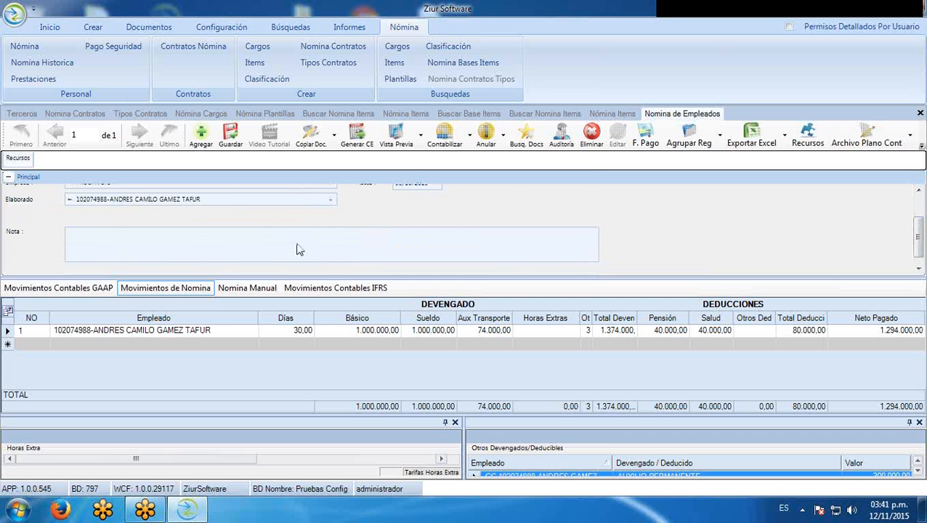
drag(919, 244, 917, 210)
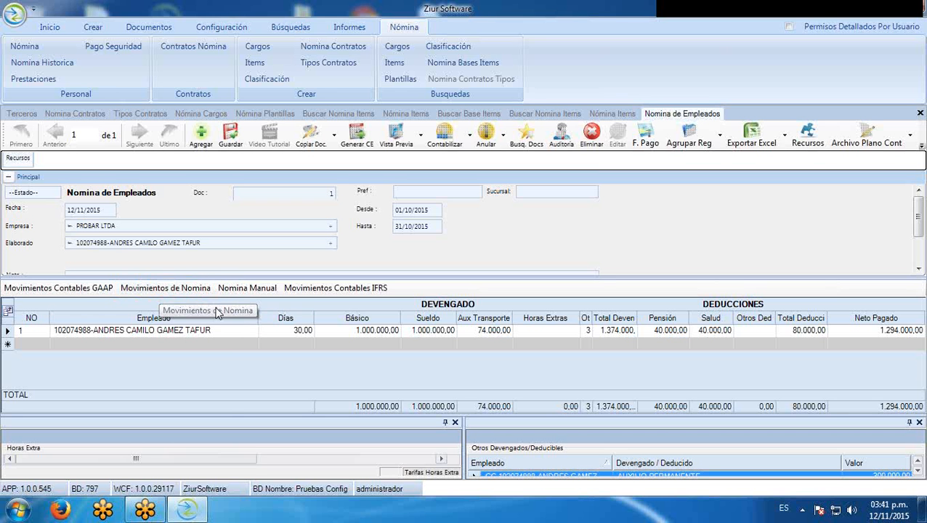
Resize the Empleado, Días, Sueldo, Horas Extras, Total Devengado and Neto Pagado columns, and enlarge the lower panels
drag(259, 318, 225, 317)
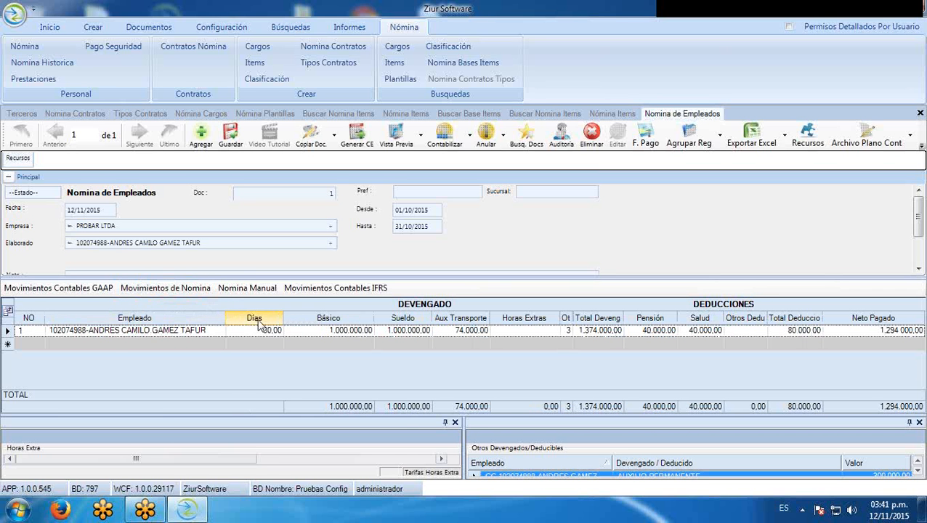
drag(283, 318, 294, 318)
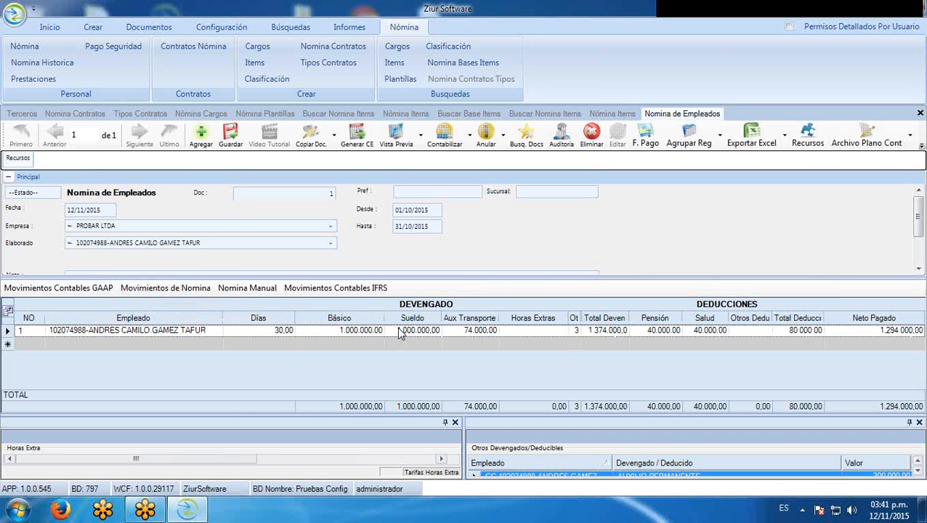
drag(441, 316, 454, 315)
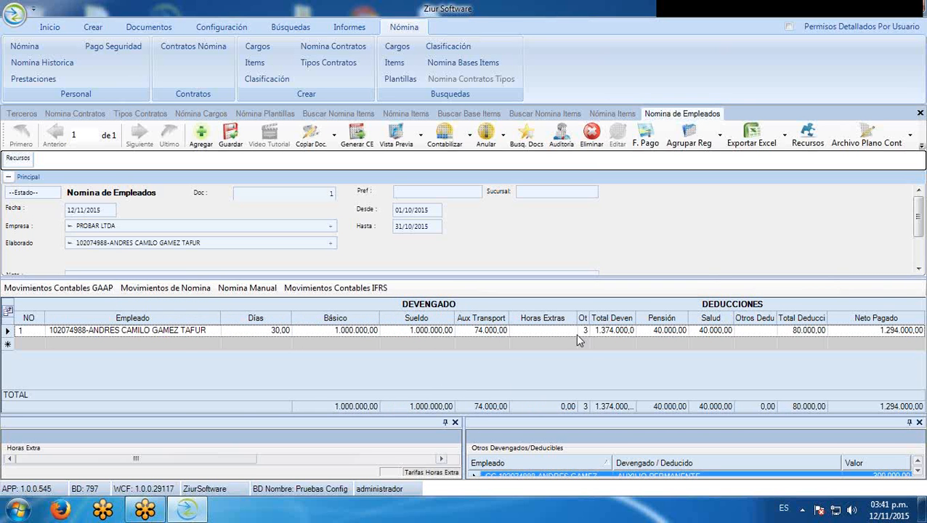
drag(576, 320, 614, 360)
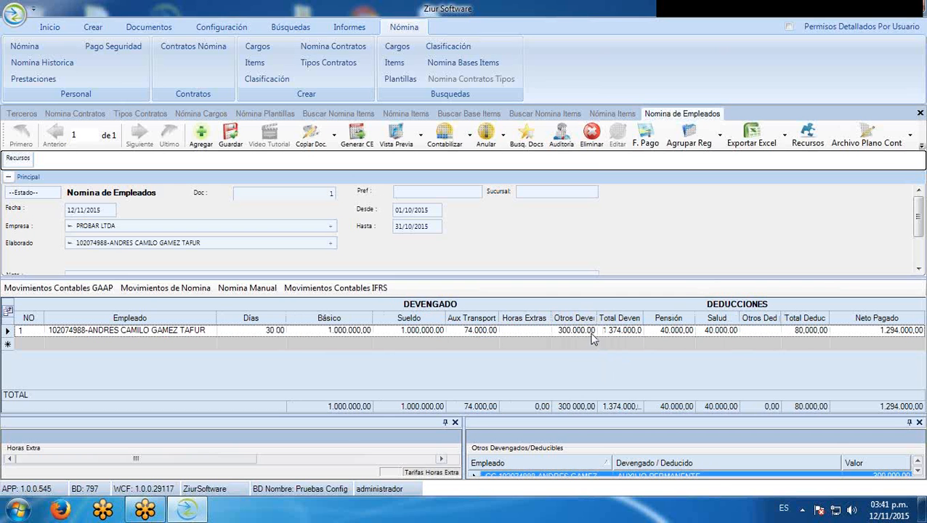
drag(644, 321, 649, 326)
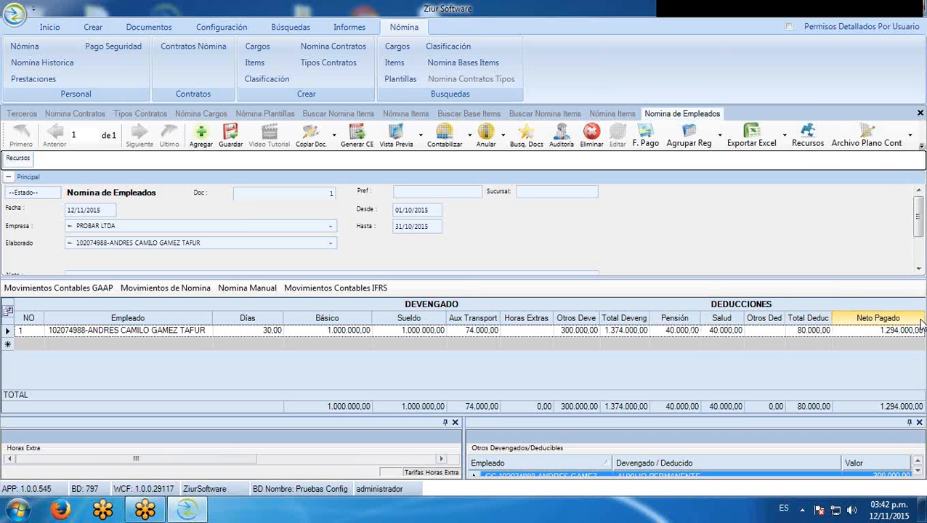
drag(923, 319, 911, 318)
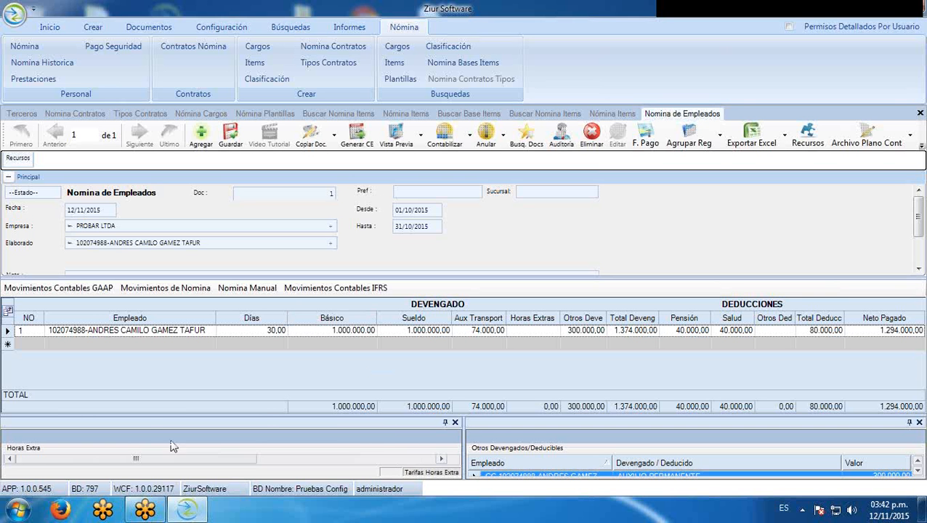
drag(262, 415, 270, 342)
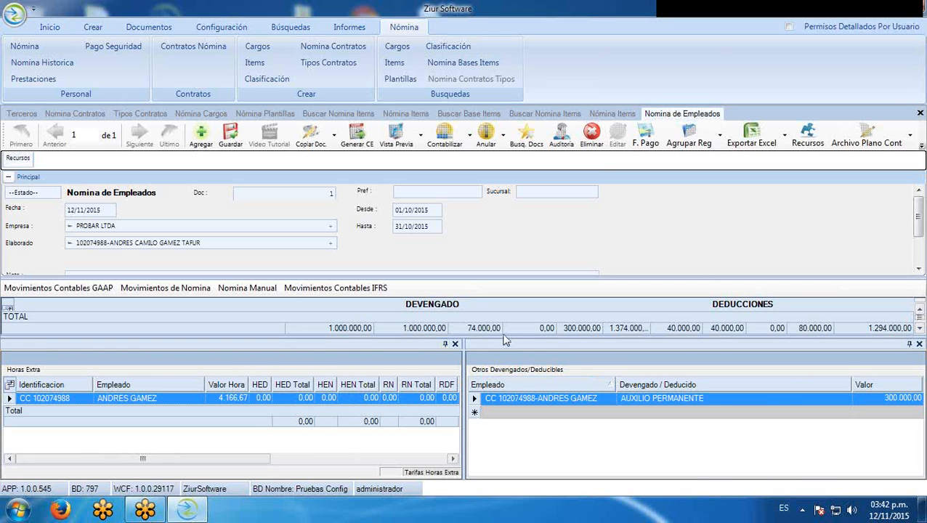
drag(502, 339, 505, 400)
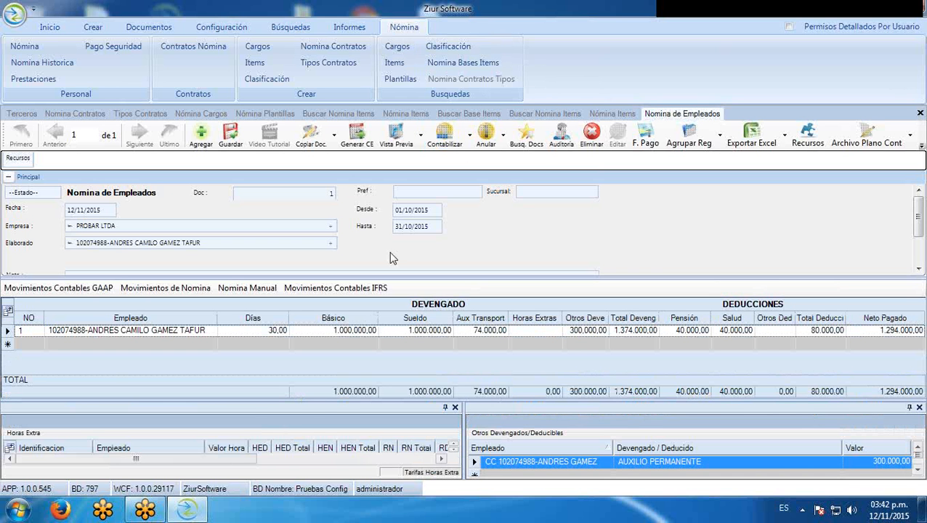
Float the Horas Extra panel, then enlarge and reposition it so every overtime column shows
double_click(325, 406)
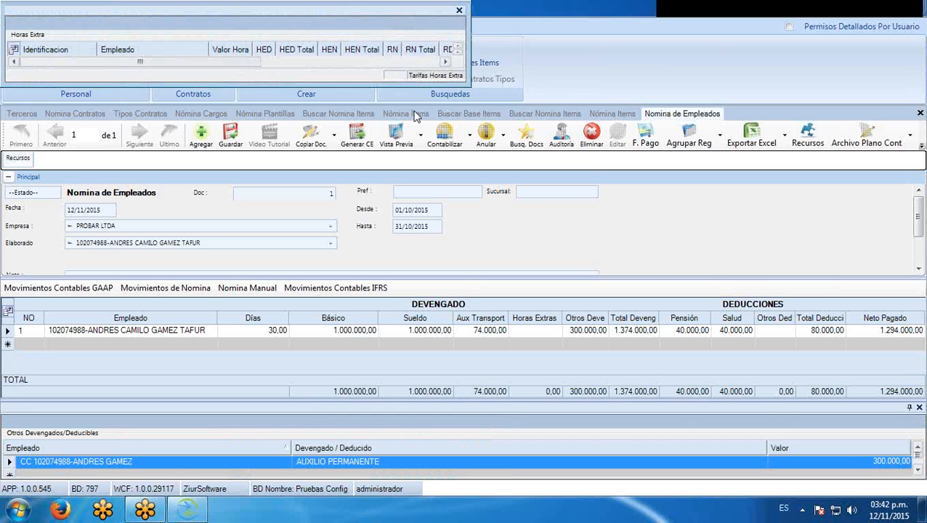
drag(249, 81, 281, 244)
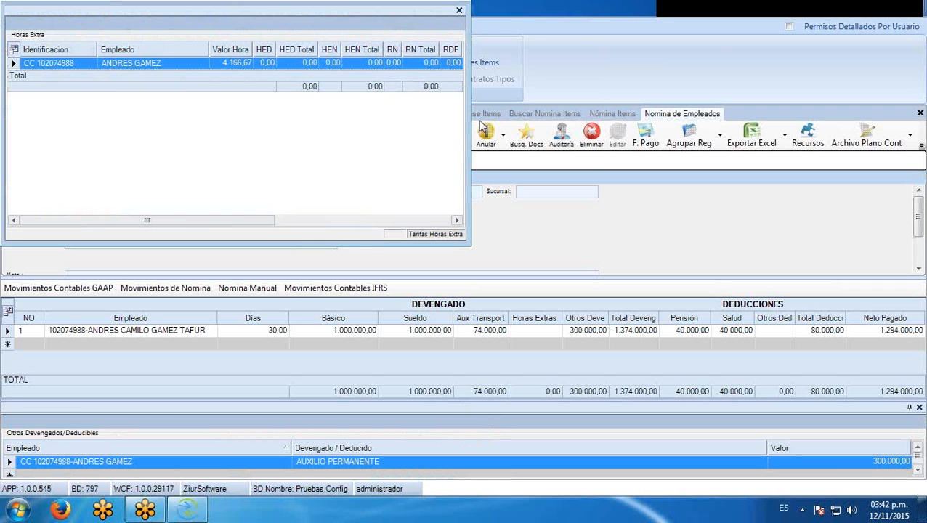
drag(471, 133, 872, 109)
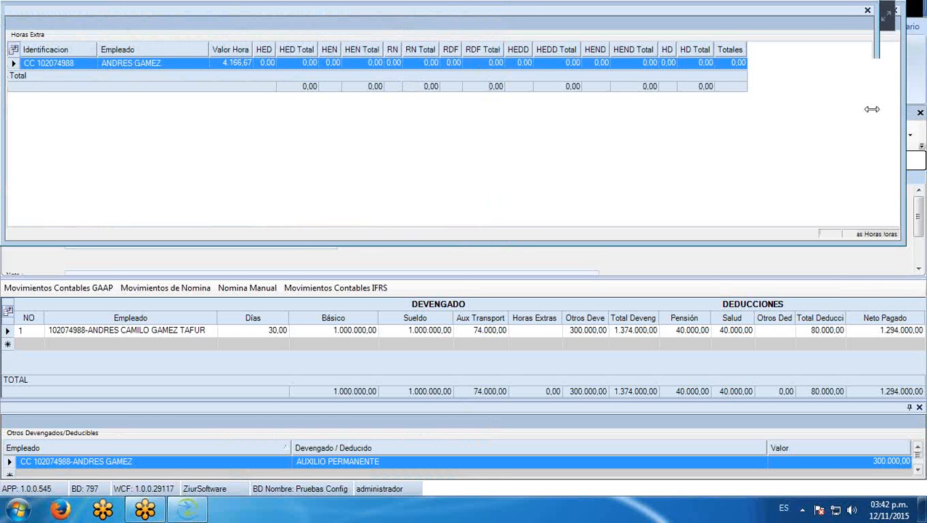
drag(505, 19, 531, 128)
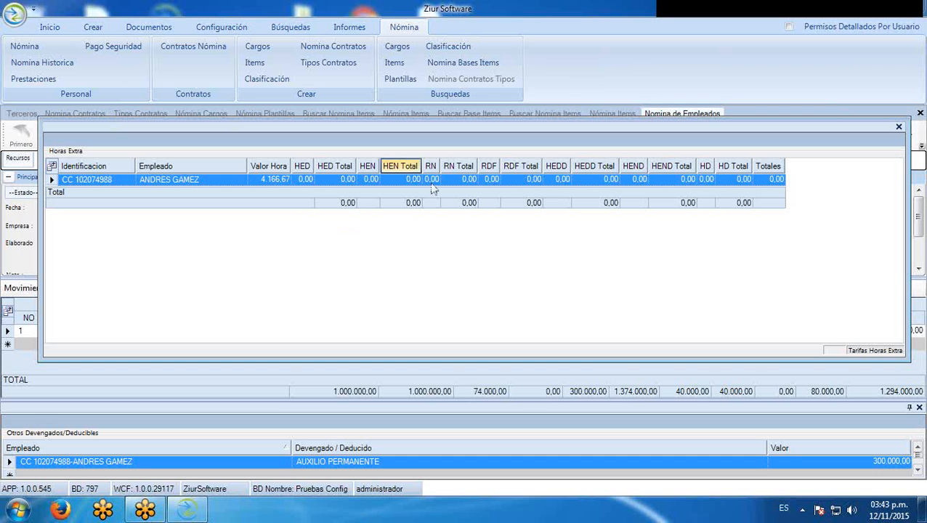
Enter 6 RDF, 8 HEND and 6 HED overtime hours, then dock the Horas Extra panel
click(494, 180)
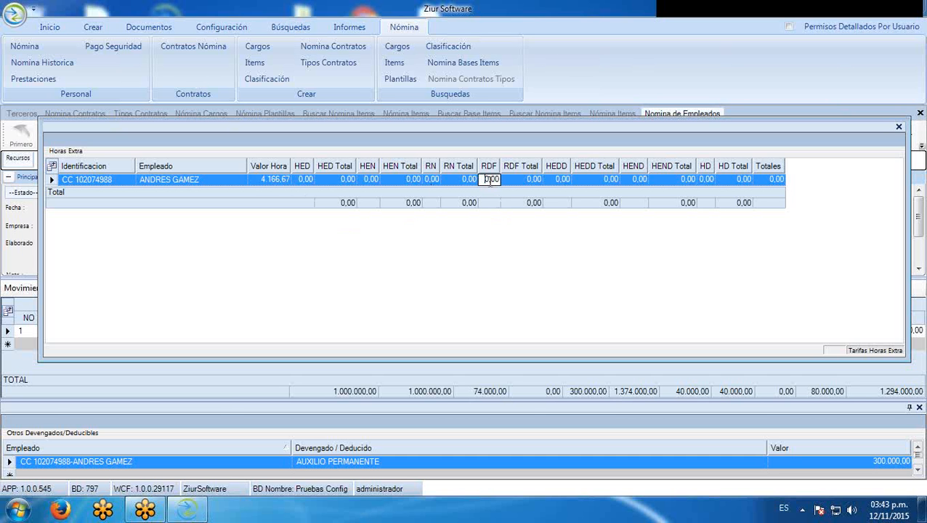
text(6)
click(634, 181)
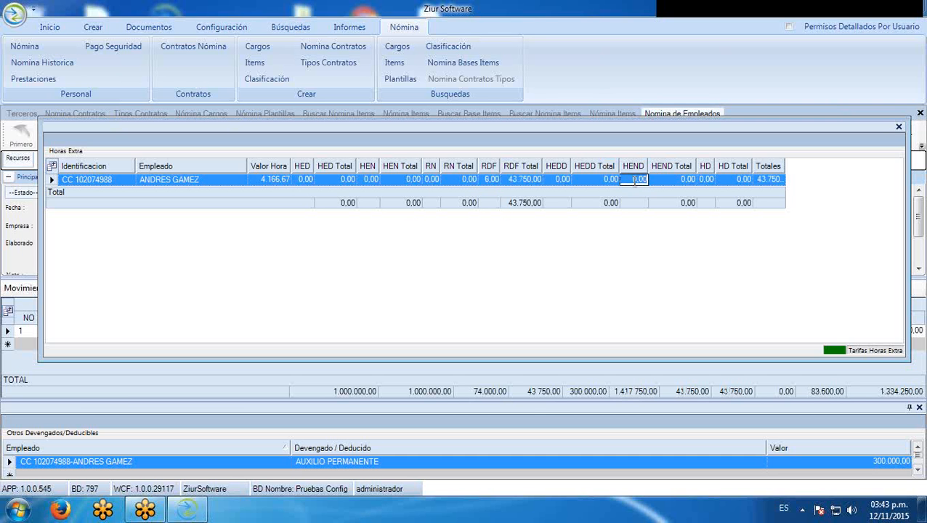
text(8)
click(303, 181)
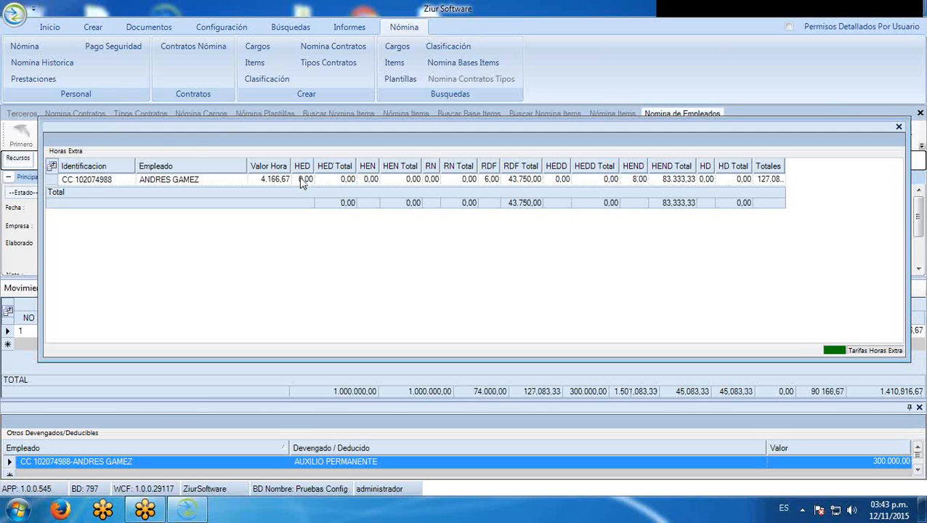
click(303, 182)
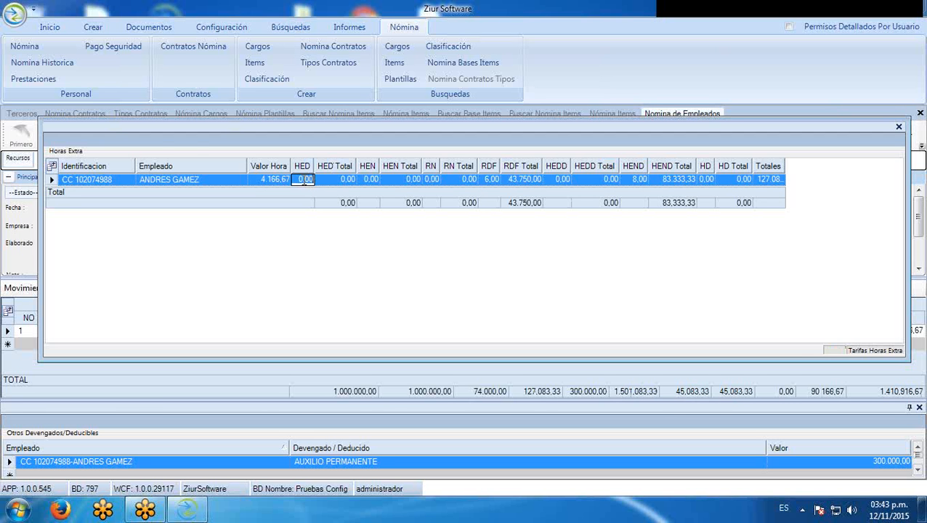
text(6,)
drag(538, 131, 536, 60)
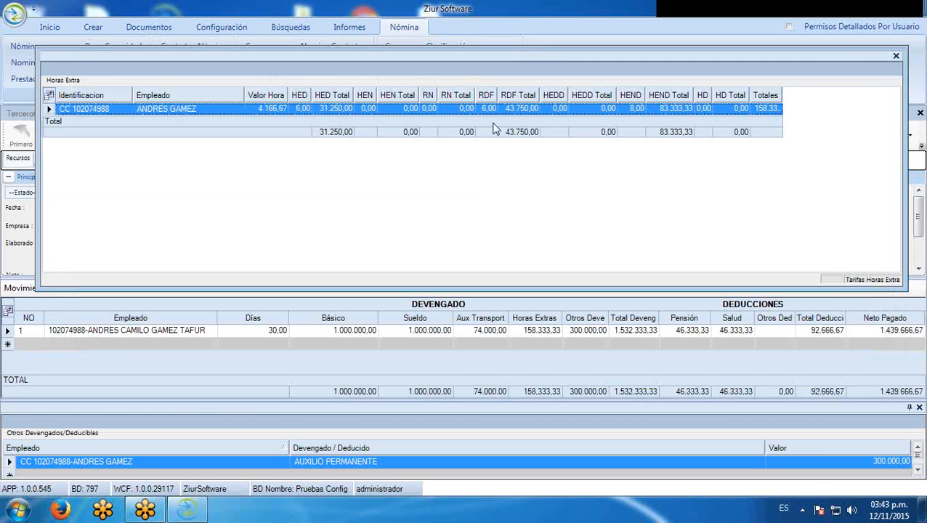
click(488, 109)
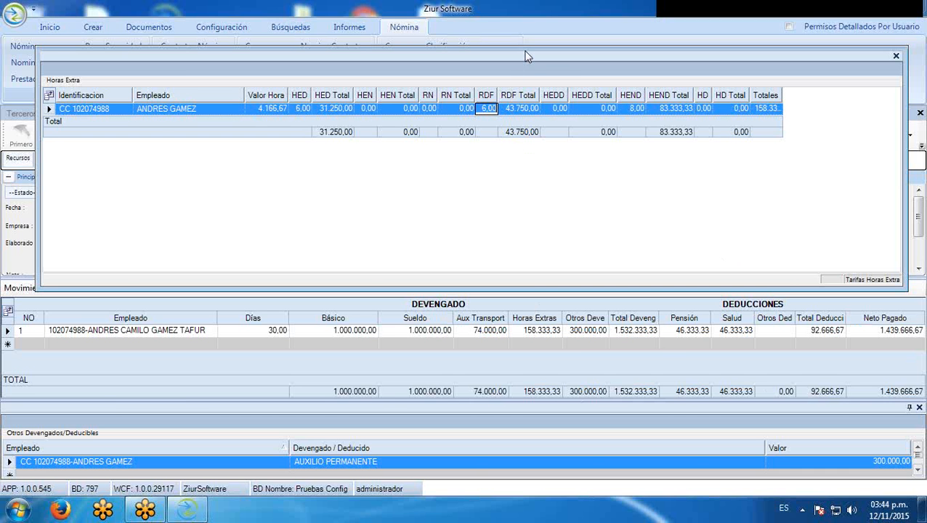
double_click(526, 59)
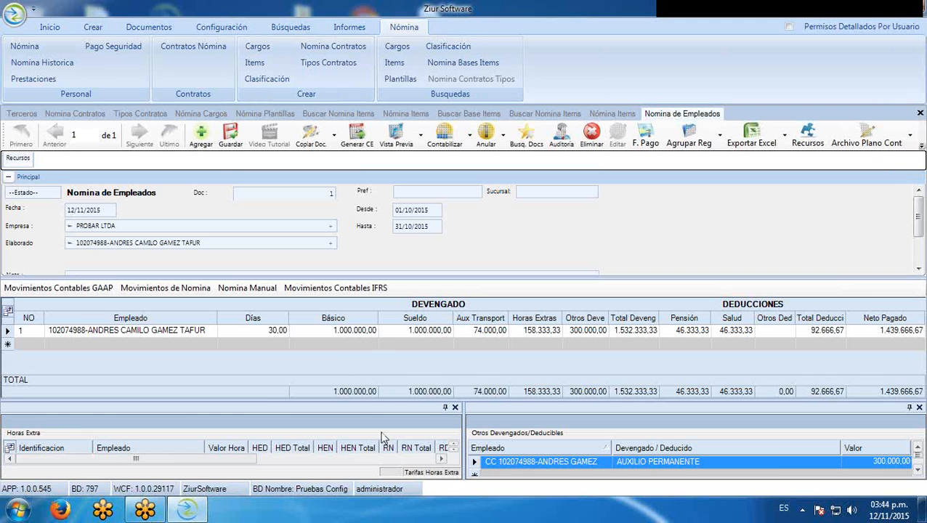
Give the payroll grid slightly more height and float the Otros Devengados/Deducibles panel
drag(529, 404, 527, 415)
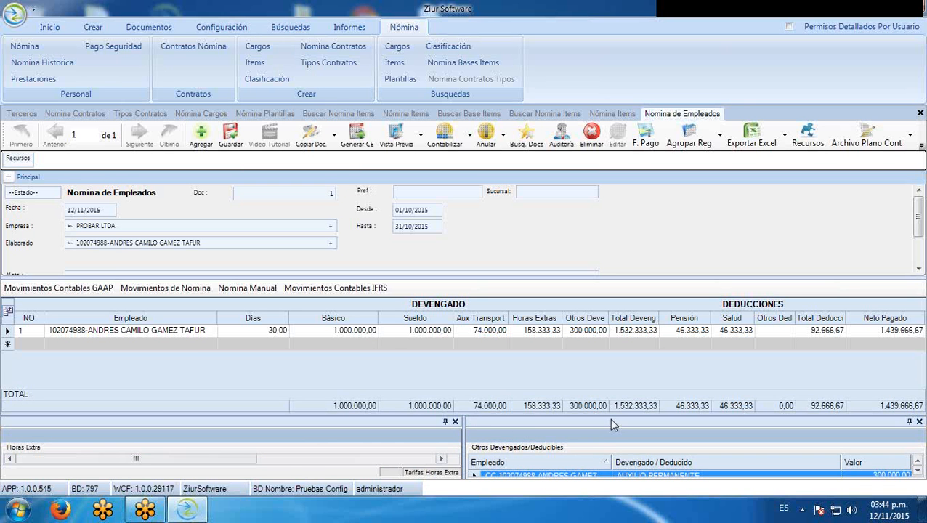
drag(611, 423, 393, 310)
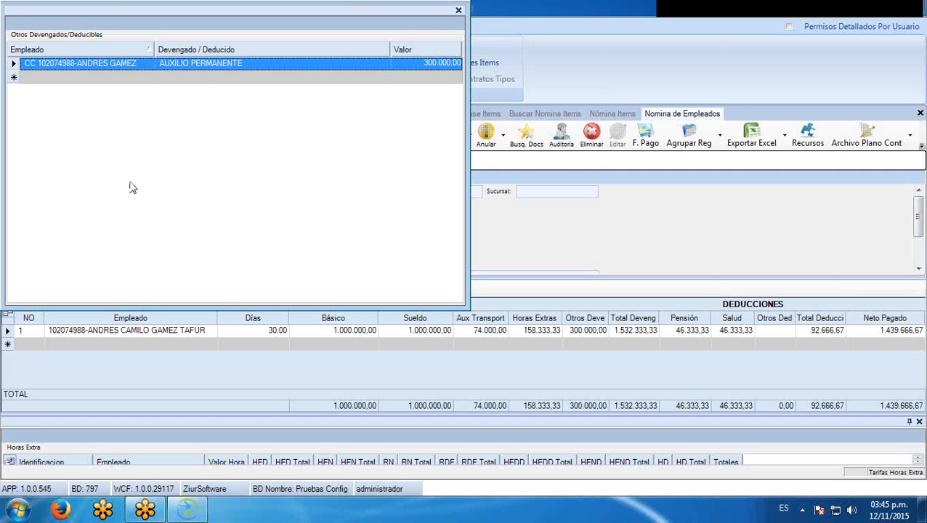
Add a 253.000 LIBRANZAS deduction for the employee, narrow the Otros Ded column, and start another line
click(148, 78)
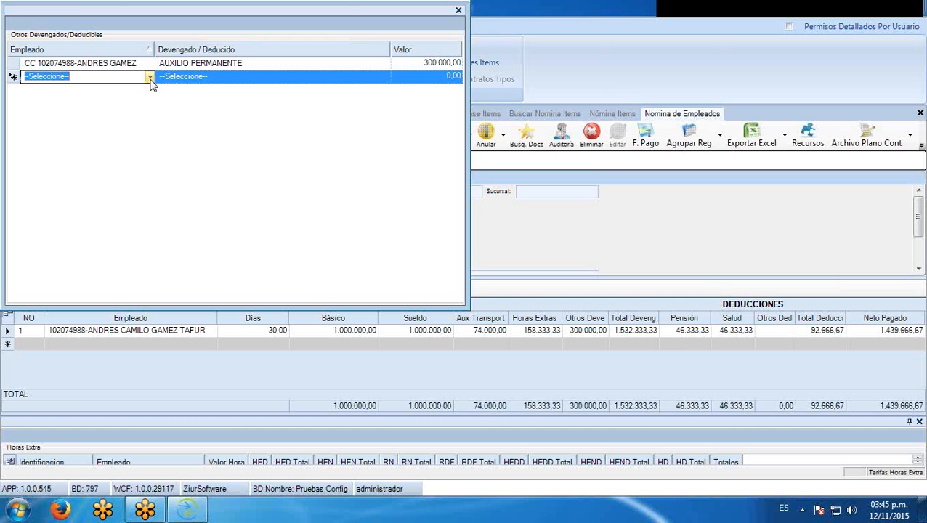
click(150, 78)
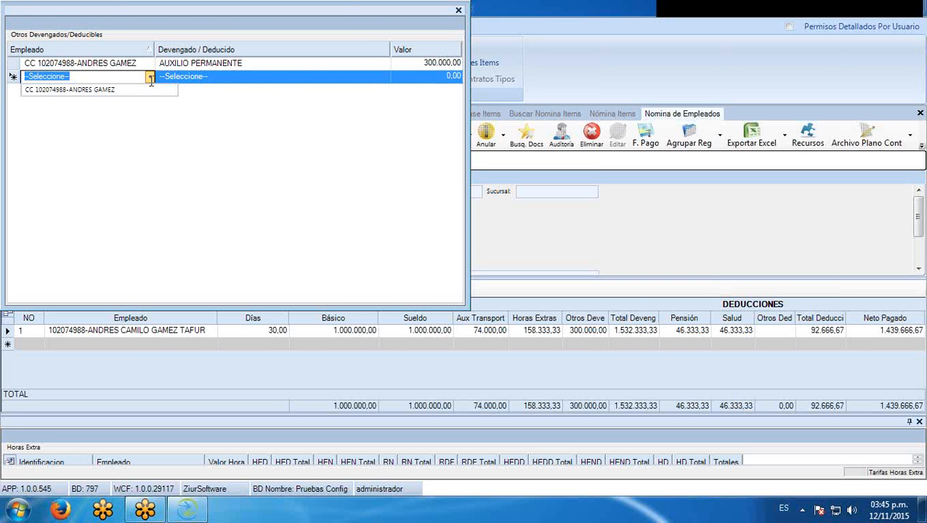
click(129, 91)
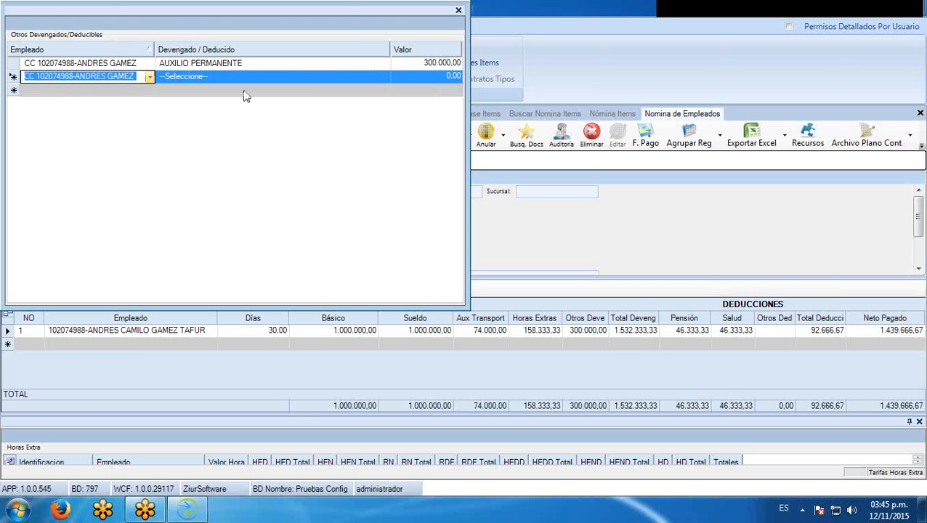
click(384, 77)
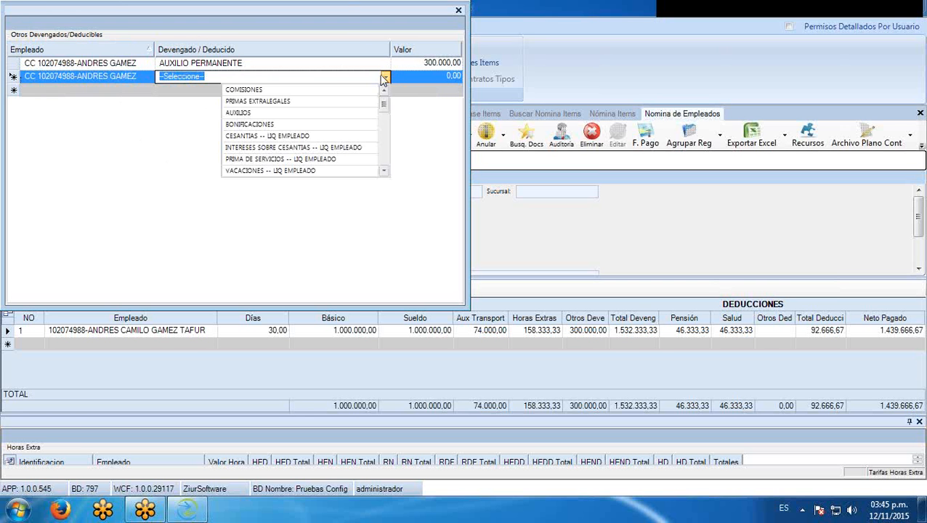
text(LIBRANZAS)
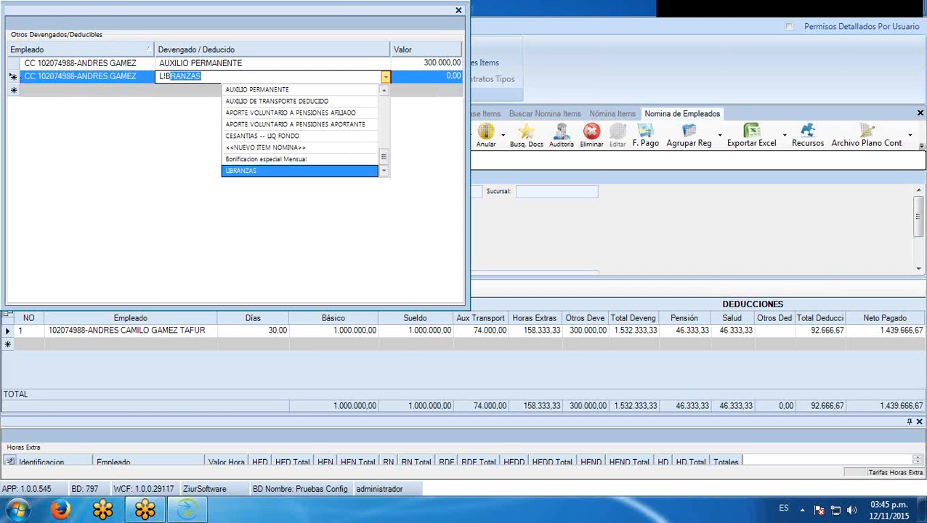
key(Tab)
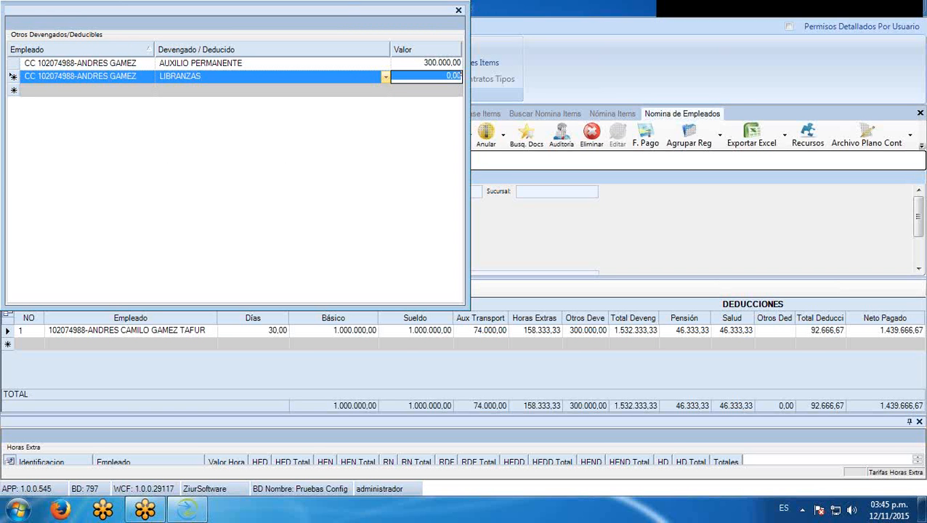
text(2530000)
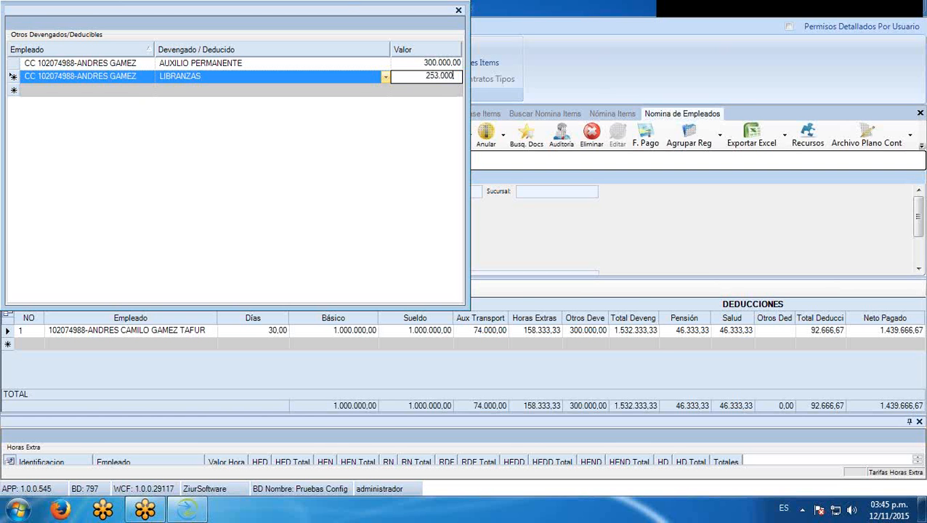
key(Return)
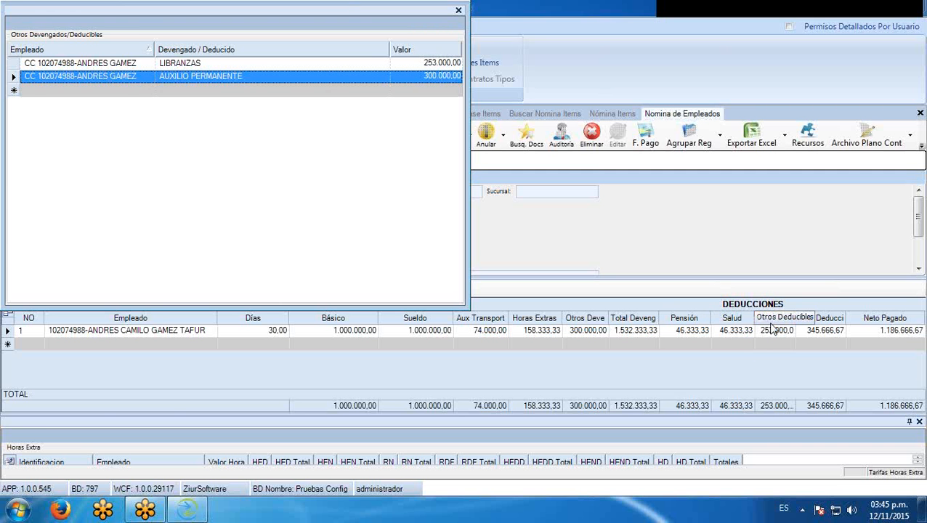
drag(796, 318, 753, 319)
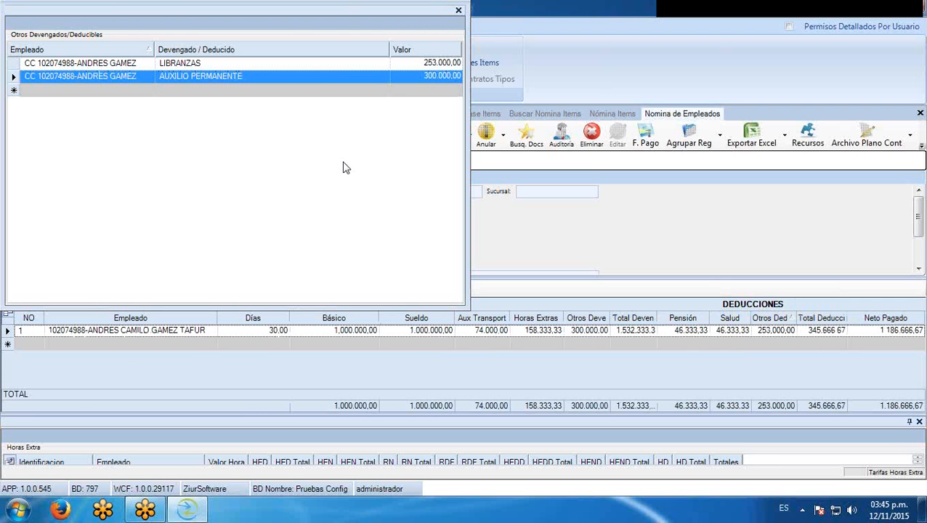
click(150, 93)
Assign the employee to a third line and open its type list without choosing a type
click(150, 90)
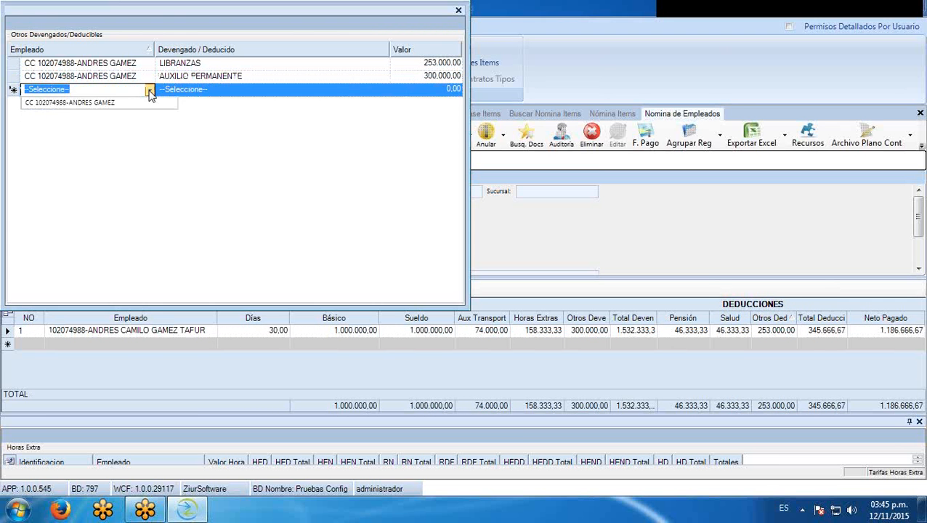
click(110, 103)
click(387, 93)
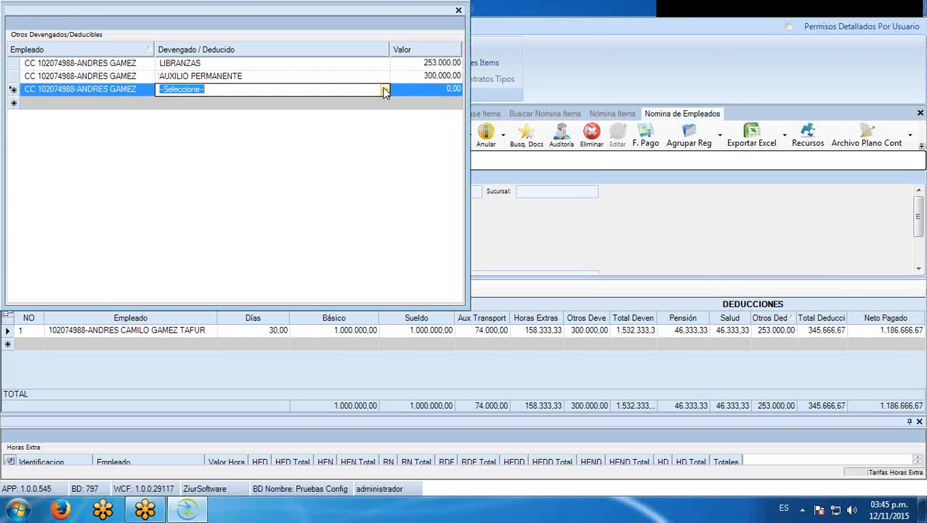
click(385, 89)
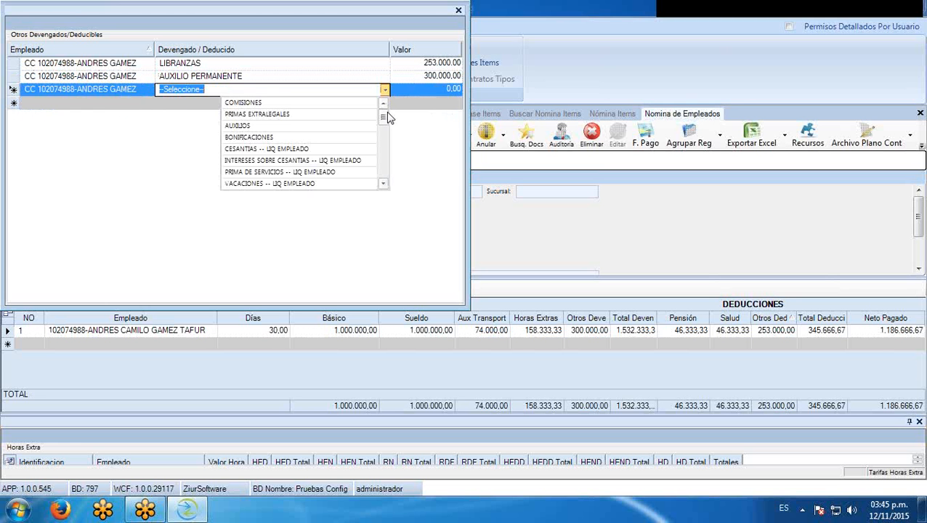
drag(383, 111, 385, 136)
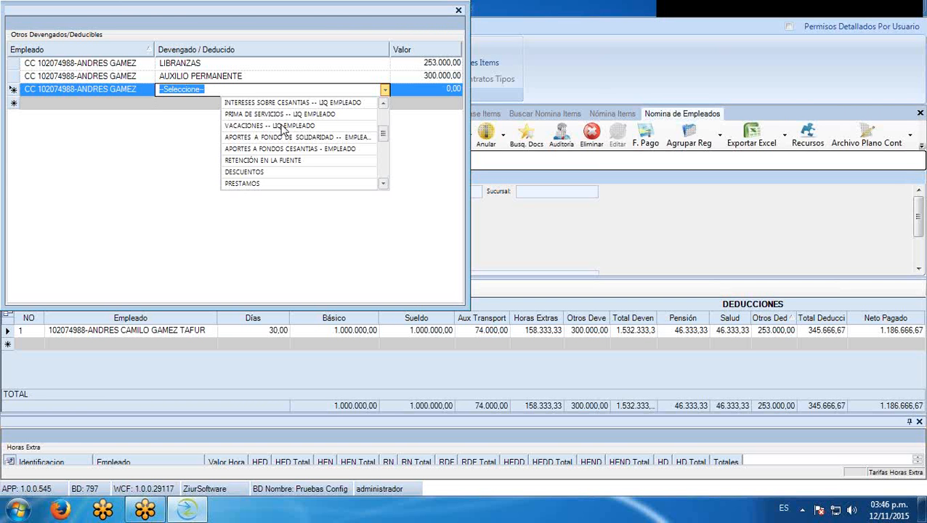
click(154, 159)
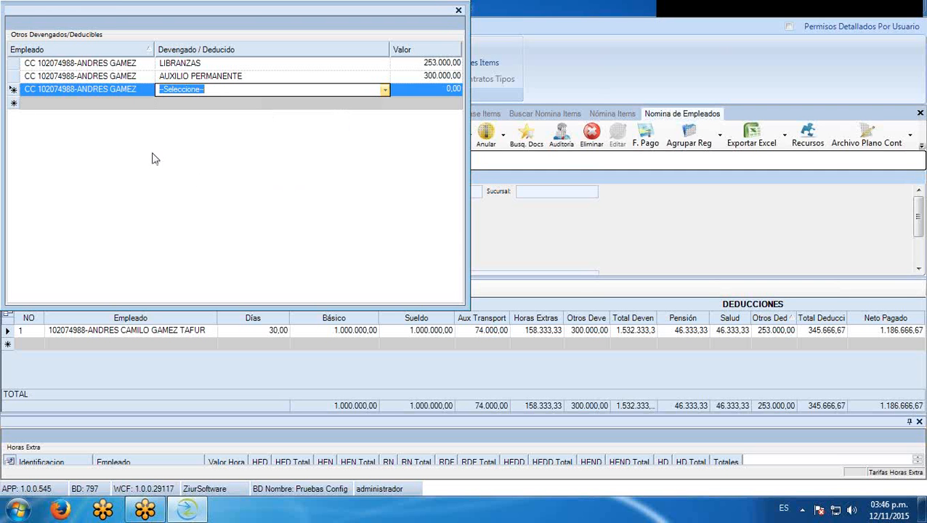
Delete the unfinished third line and dock the Otros Devengados/Deducibles panel
click(14, 89)
key(Delete)
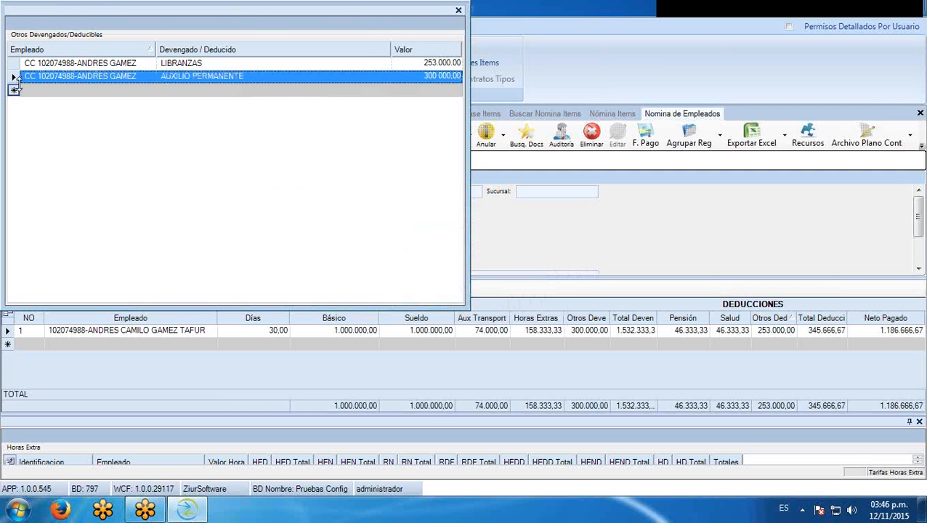
double_click(263, 19)
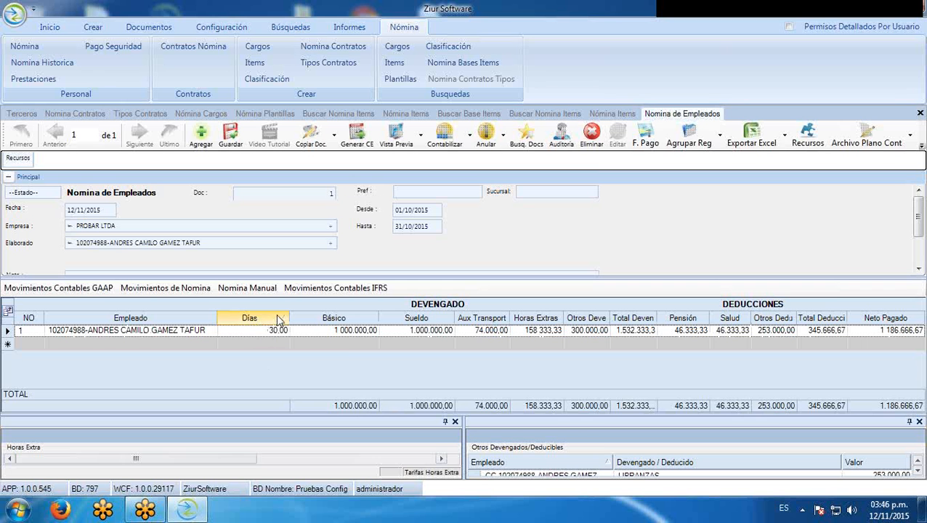
click(257, 330)
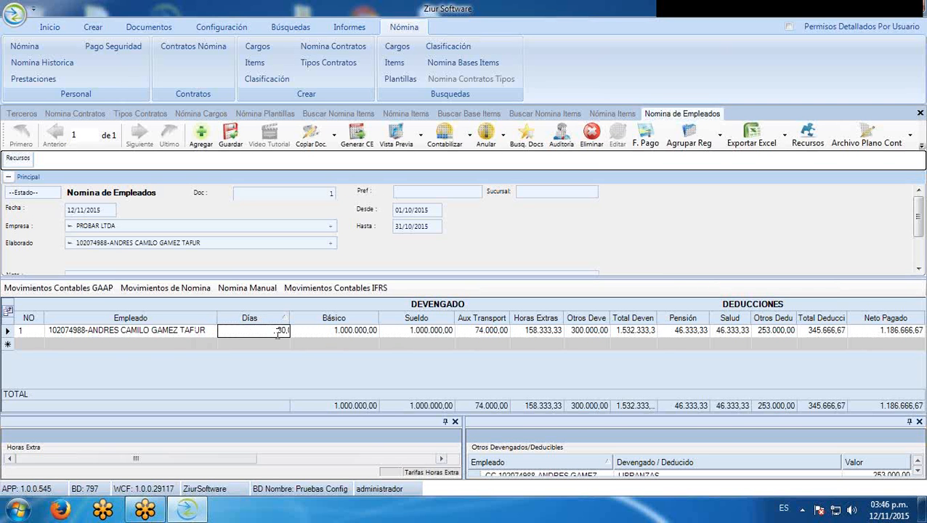
click(7, 332)
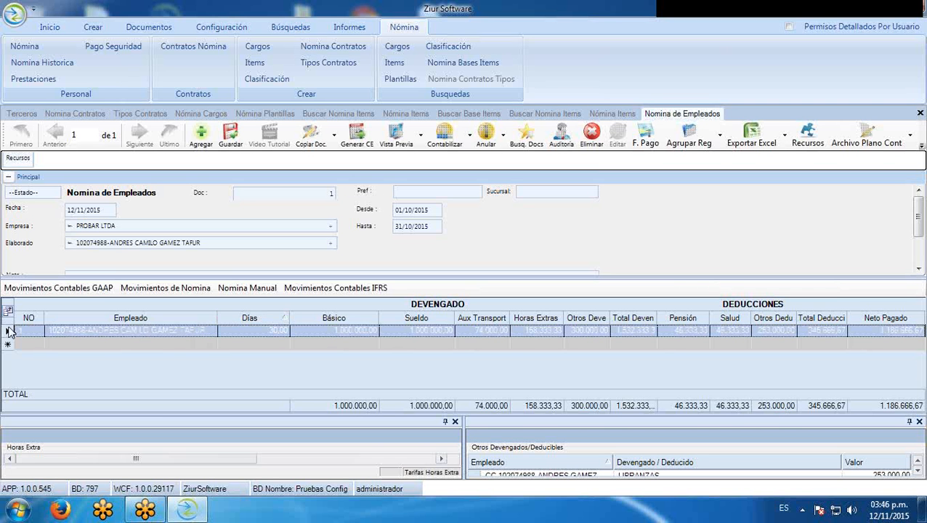
click(244, 333)
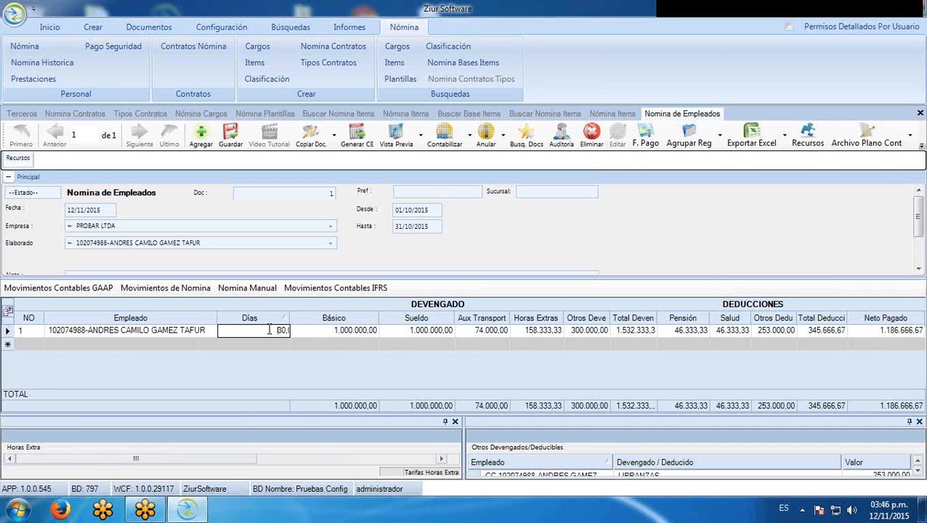
In Sueldo Detallado, add an INCAPACIDADES line with 5 days
double_click(270, 330)
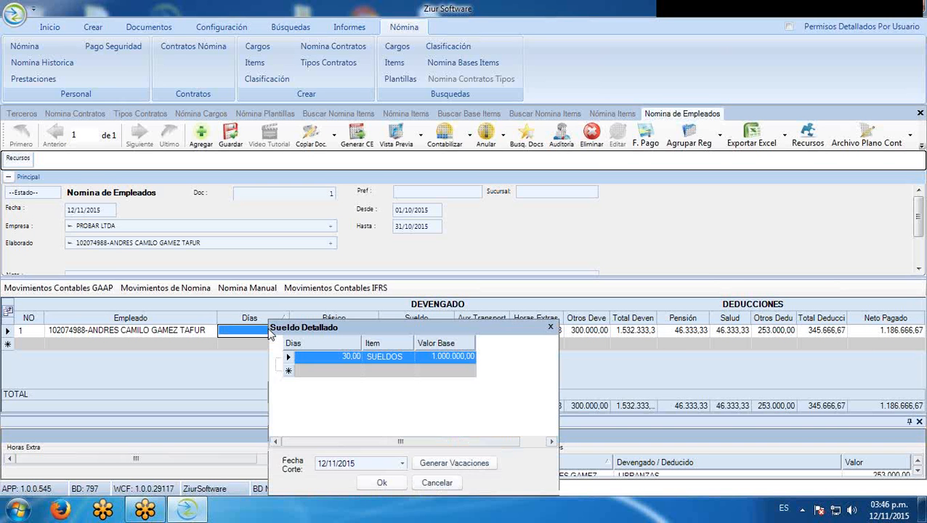
drag(352, 331, 388, 202)
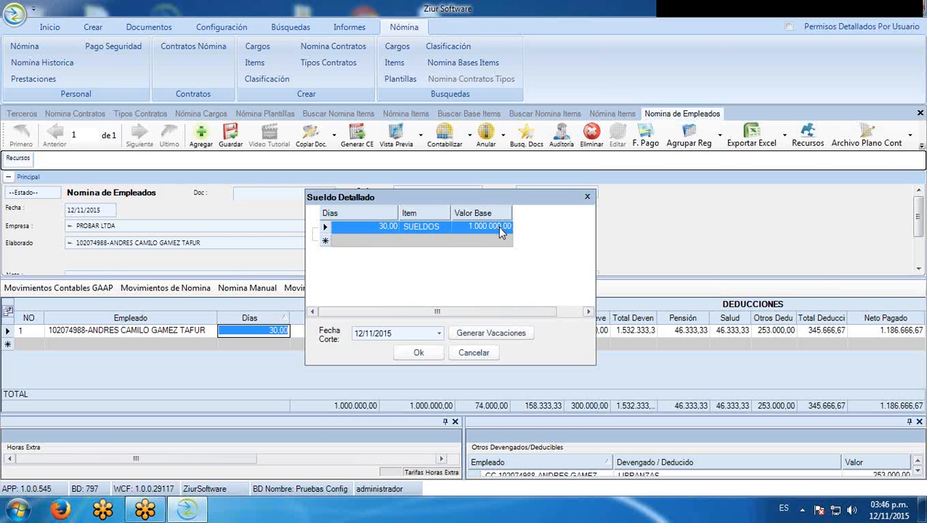
click(393, 241)
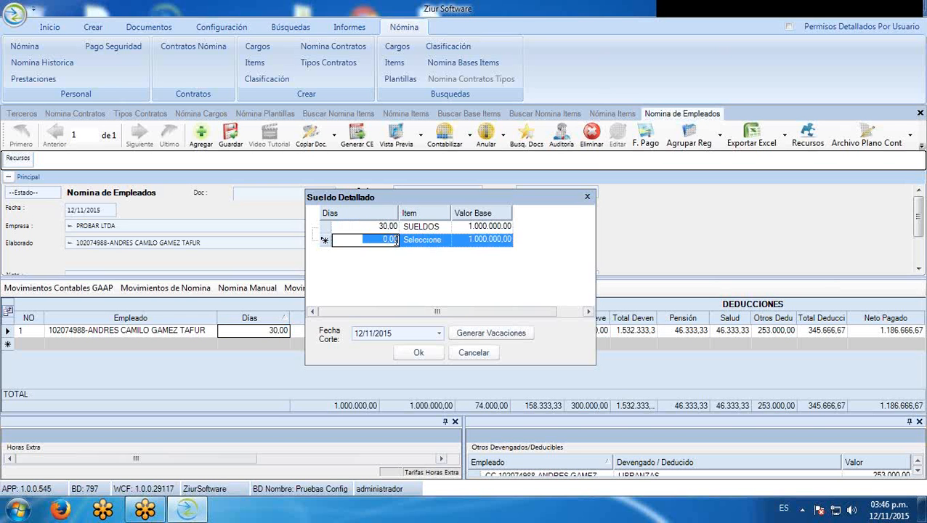
click(448, 242)
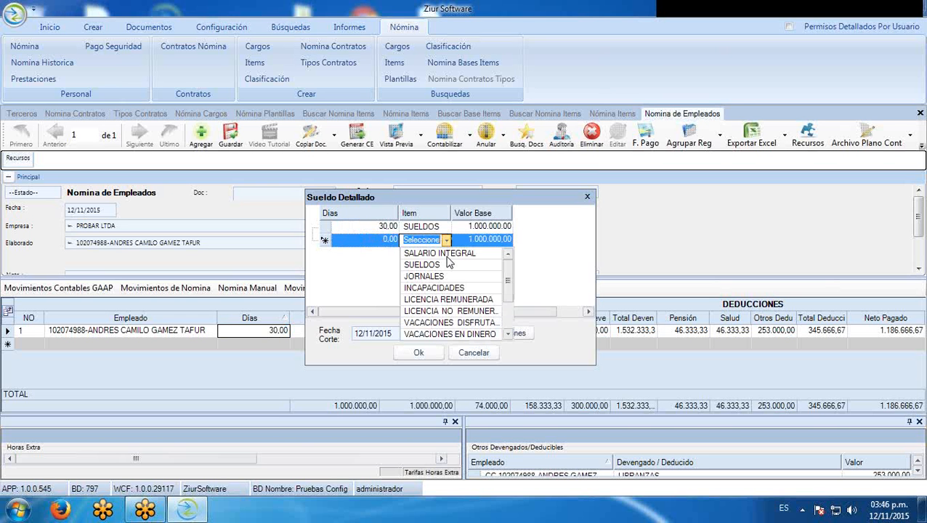
click(431, 288)
click(387, 248)
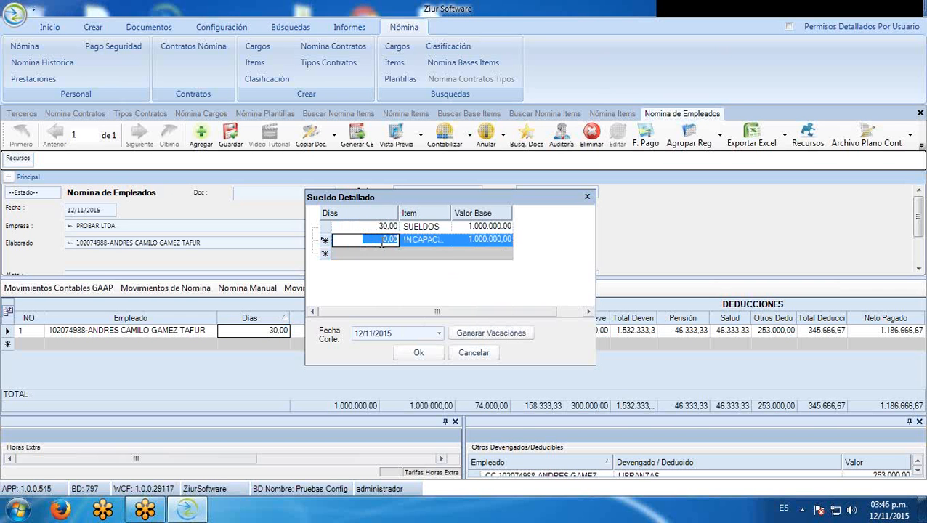
text(5)
click(384, 227)
Set SUELDOS to 25 days and the incapacity base to 600.000,00, apply, and recheck the breakdown
click(385, 226)
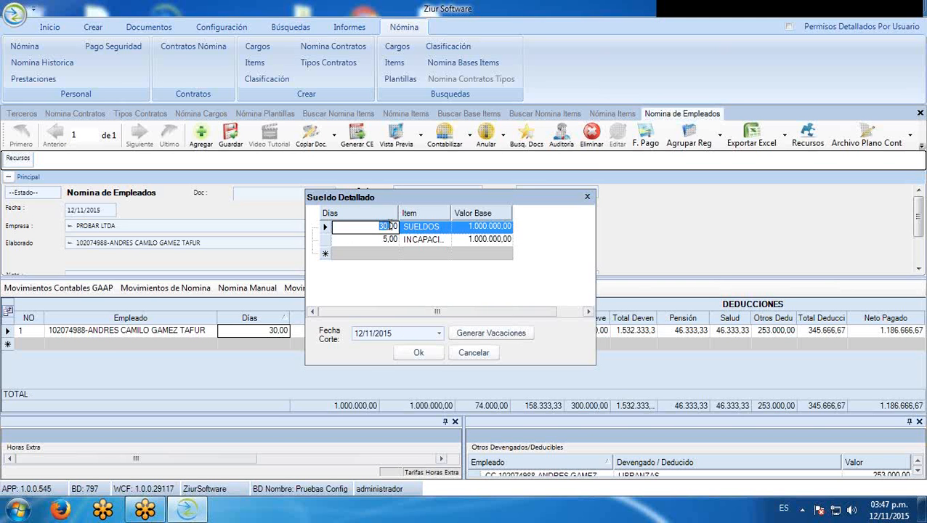
text(25)
click(324, 240)
click(501, 239)
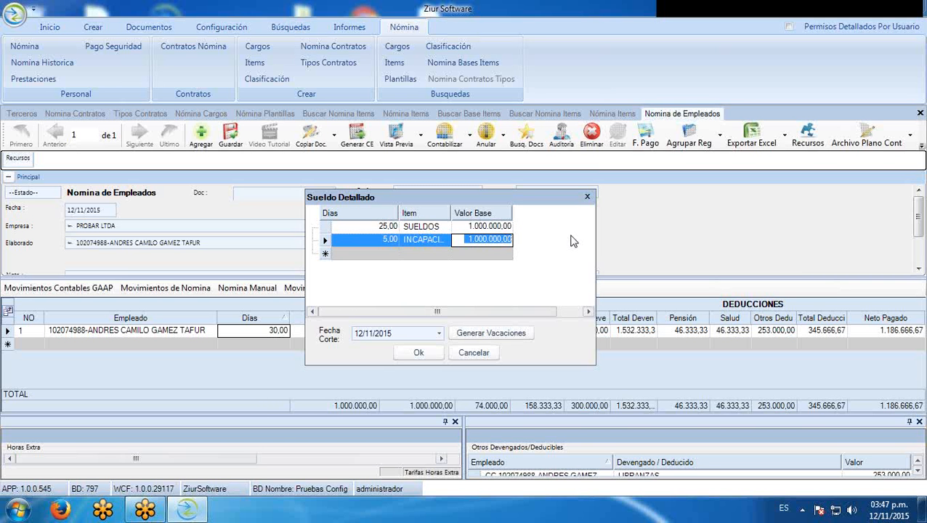
text(600.000,)
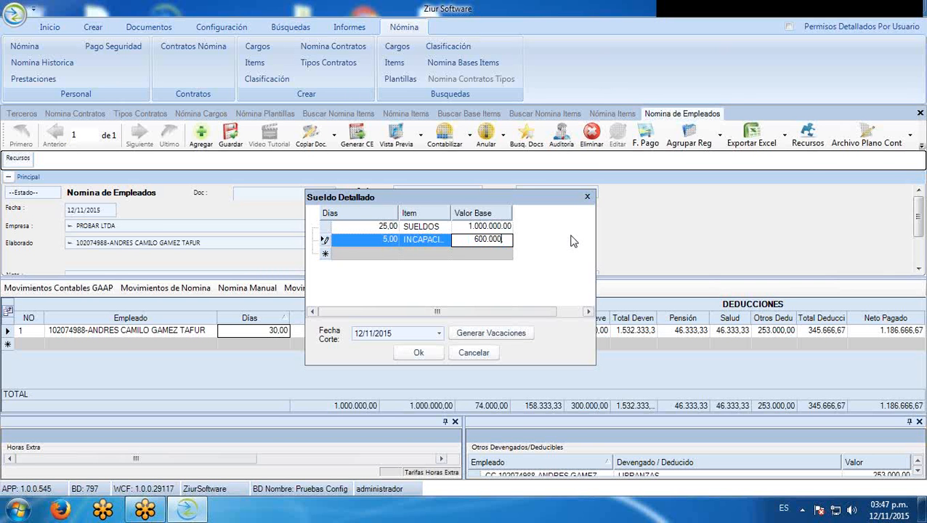
click(324, 227)
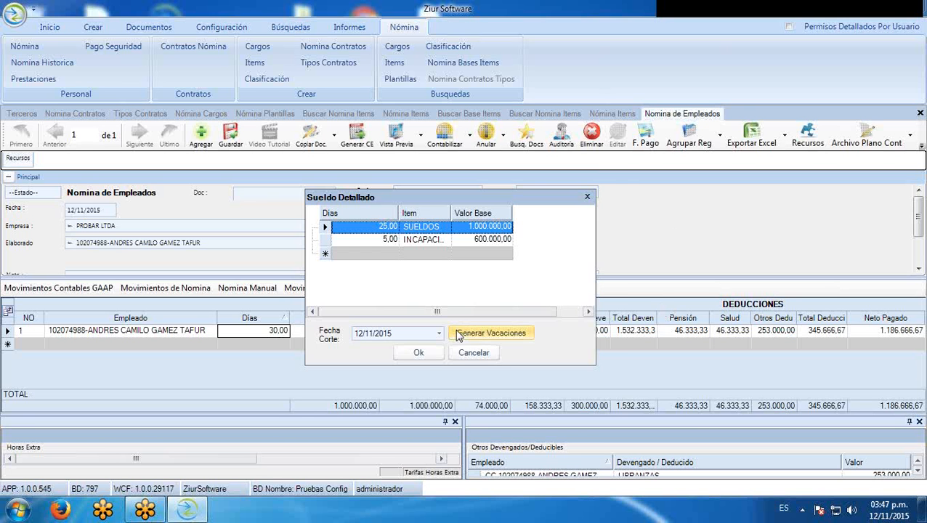
click(419, 352)
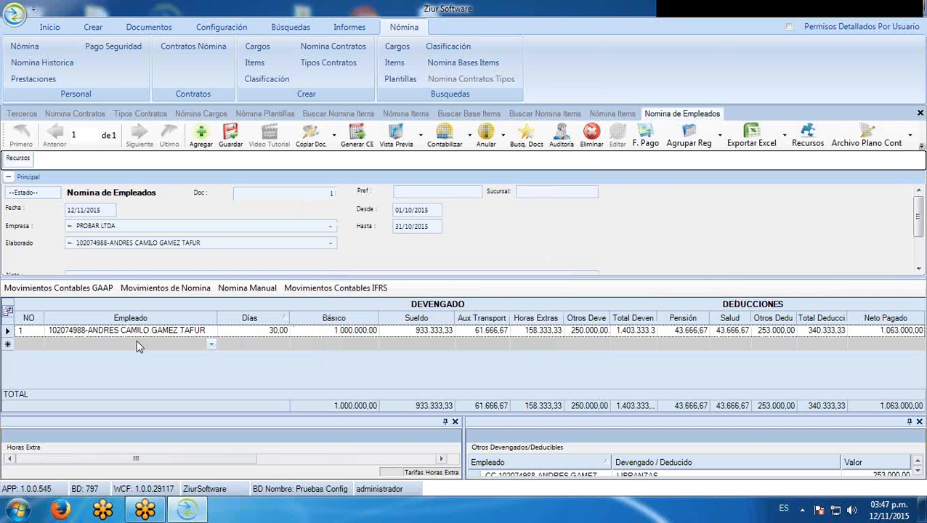
double_click(247, 331)
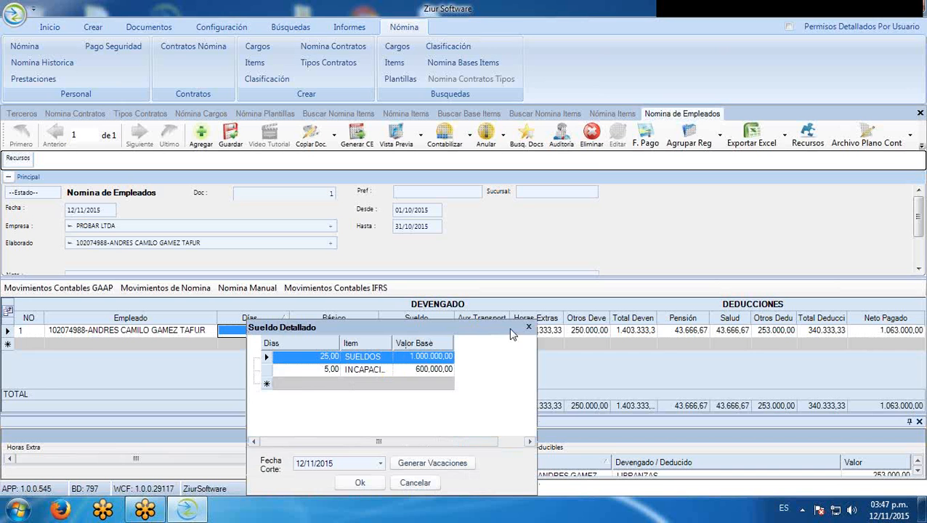
click(530, 330)
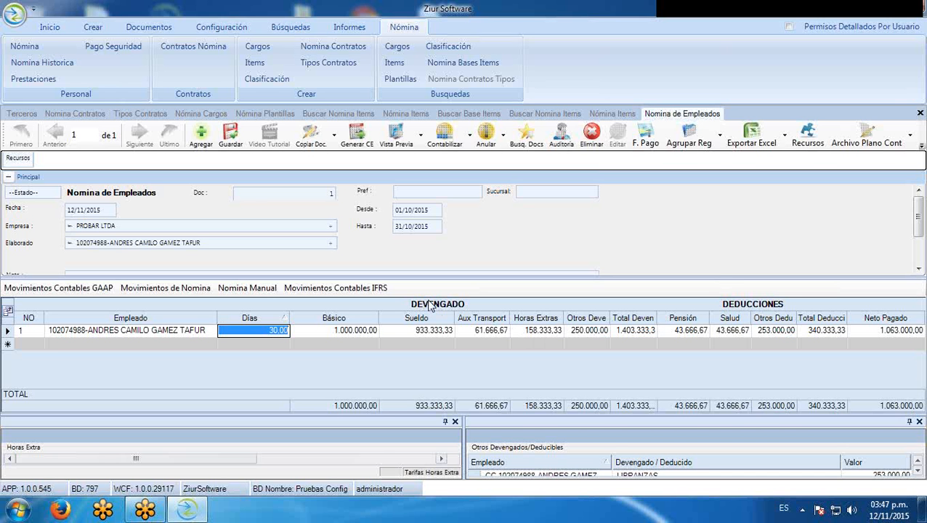
Show the manual payroll entries, collapse the Principal header and enlarge the item grid
click(237, 291)
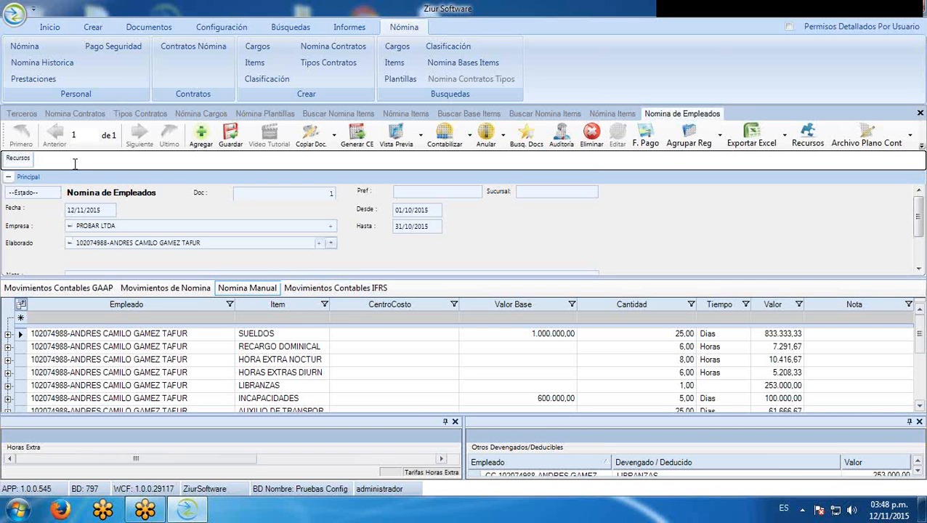
click(9, 179)
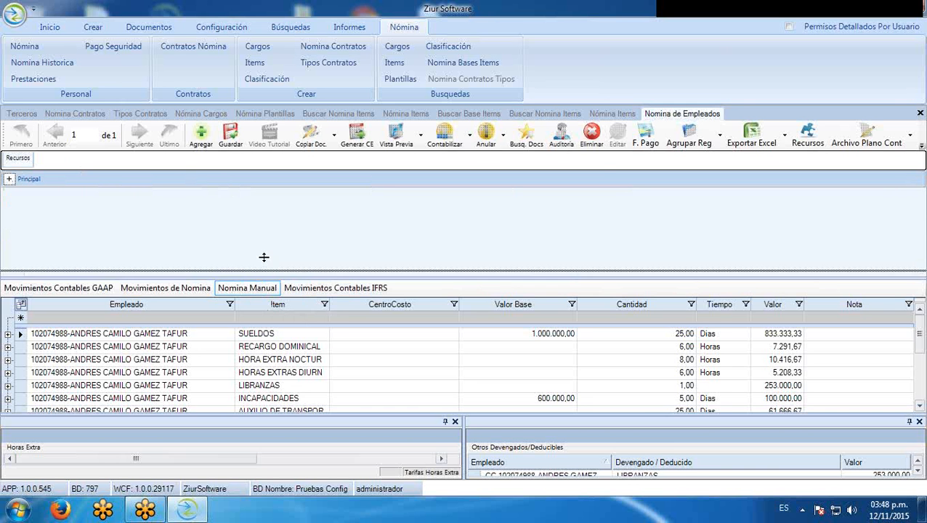
drag(263, 257, 263, 200)
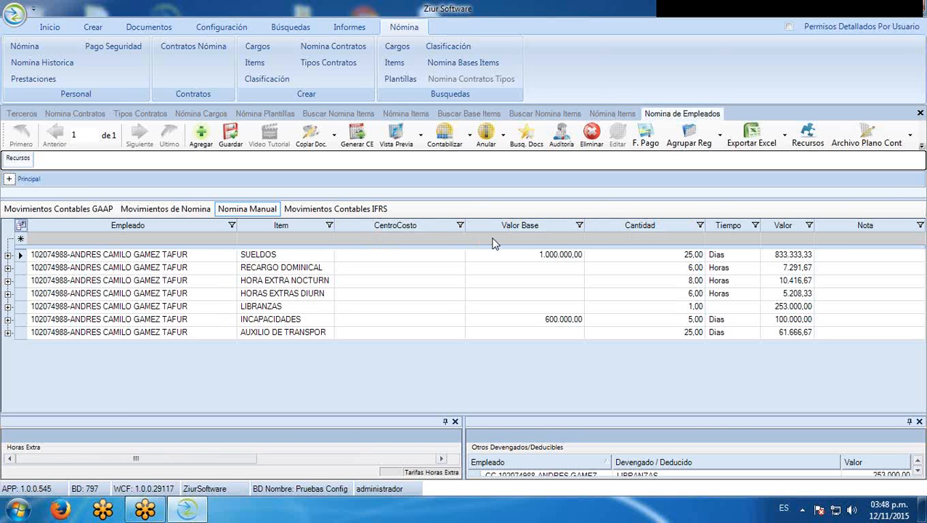
Inspect the SUELDOS and RECARGO DOMINICAL contribution breakdowns
click(8, 255)
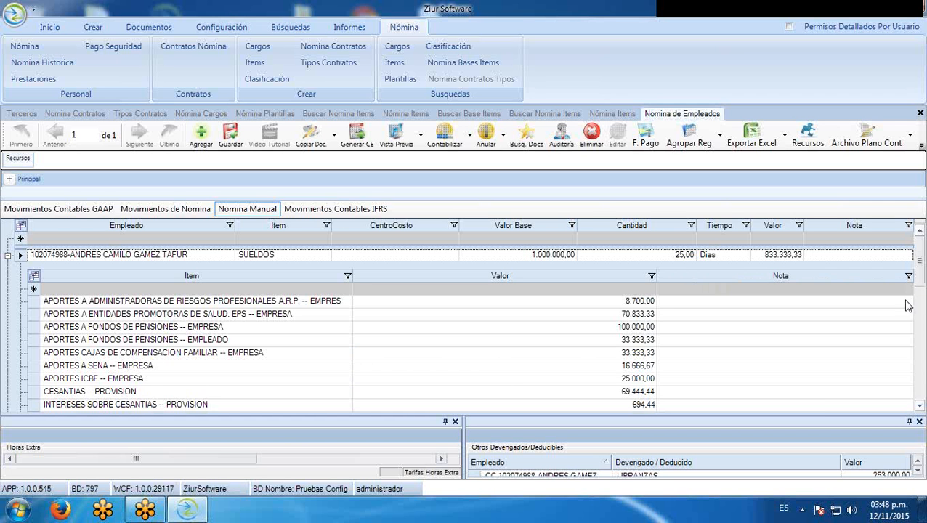
scroll(408, 393, down, 3)
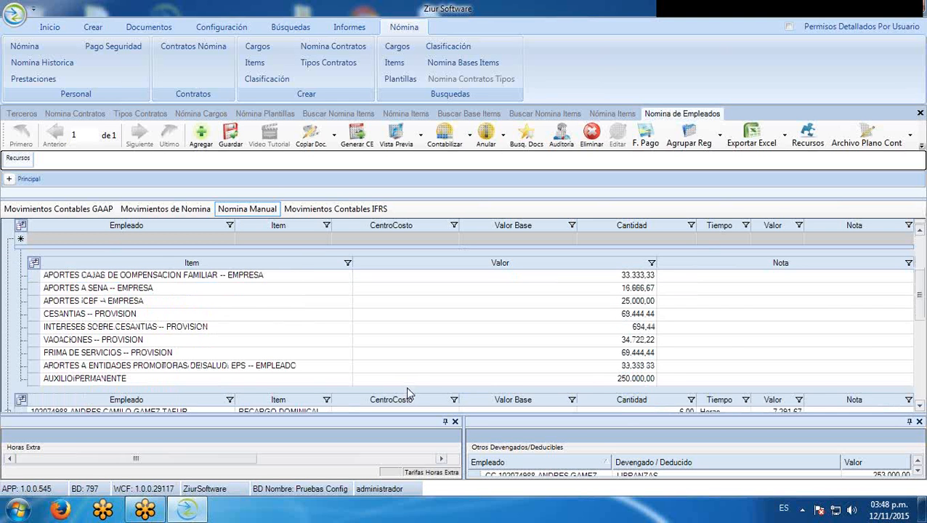
scroll(288, 371, up, 1)
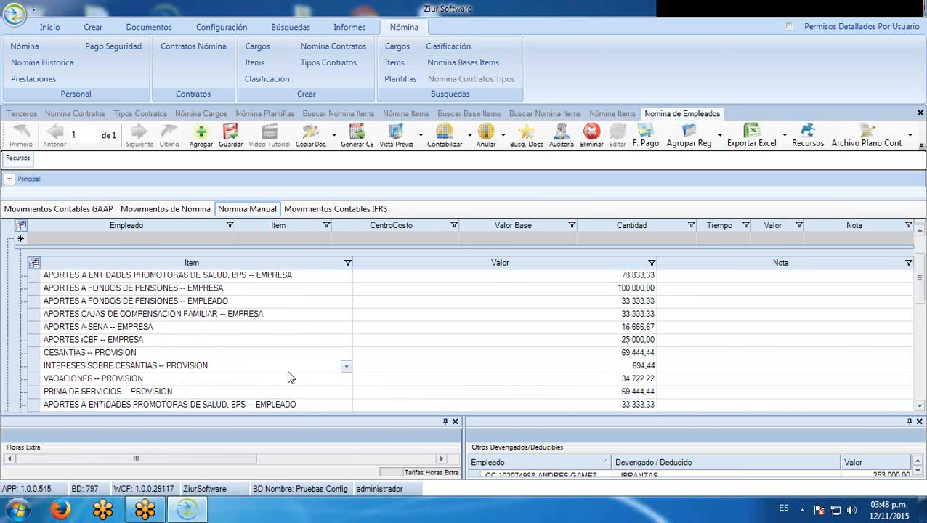
scroll(287, 370, up, 1)
scroll(134, 319, down, 1)
scroll(135, 320, down, 1)
scroll(135, 320, up, 2)
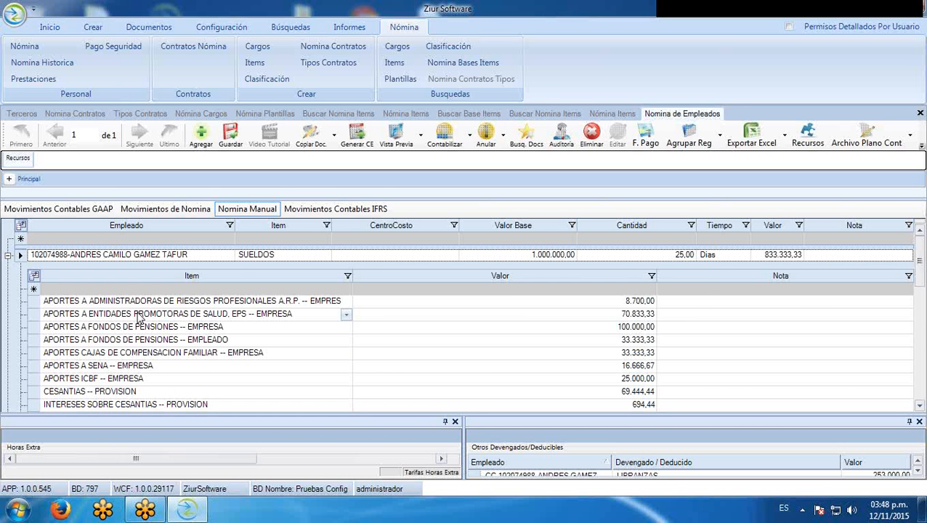
click(19, 255)
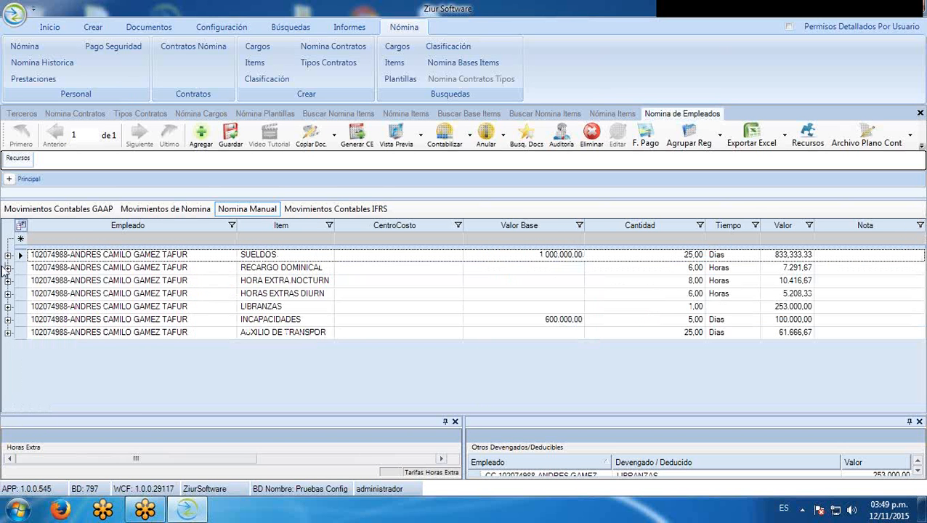
click(8, 268)
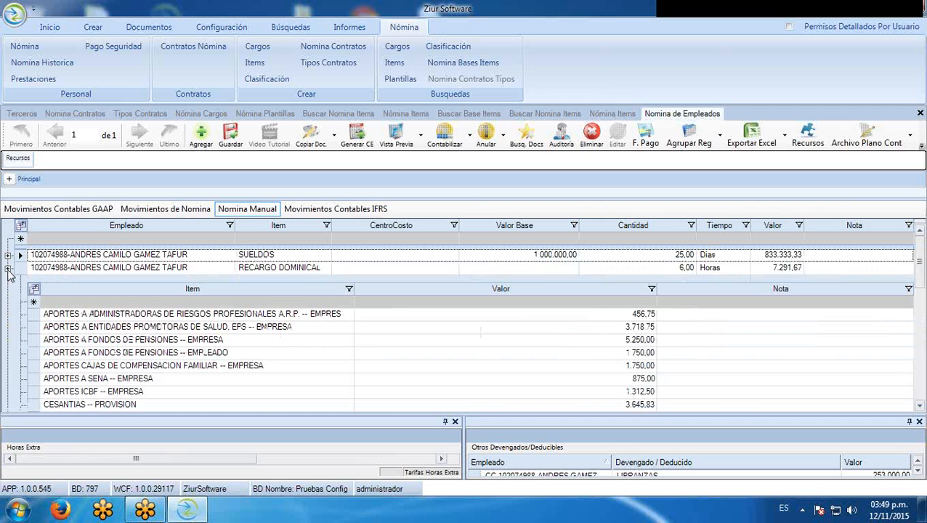
click(8, 268)
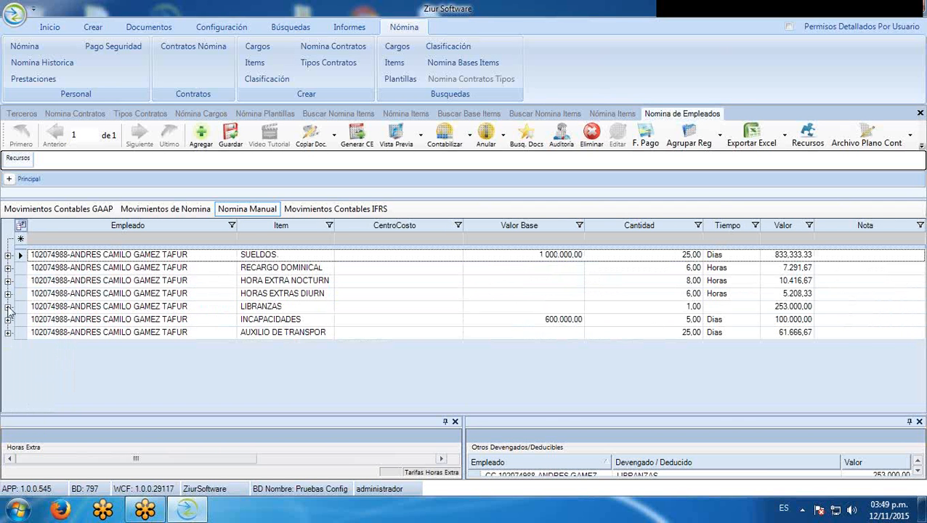
Inspect the LIBRANZAS and INCAPACIDADES breakdowns, then show the Movimientos de Nomina summary
click(8, 307)
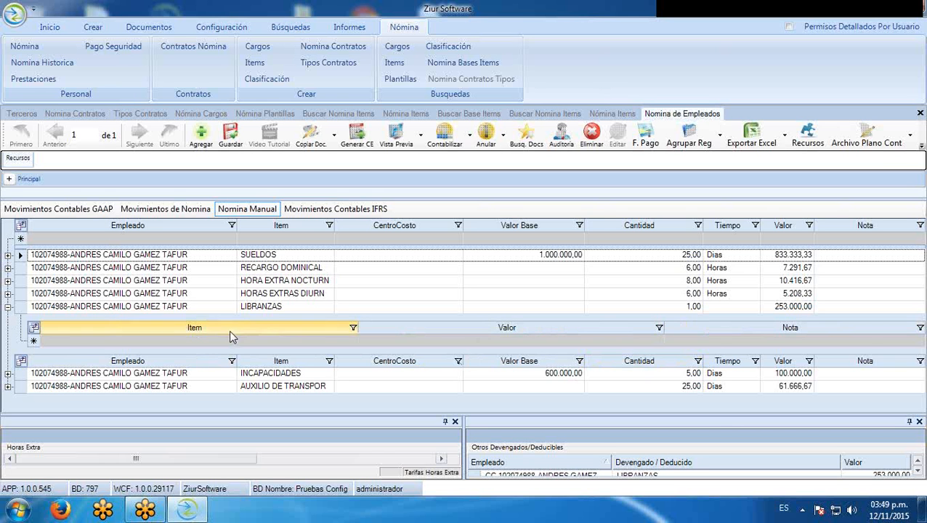
click(8, 308)
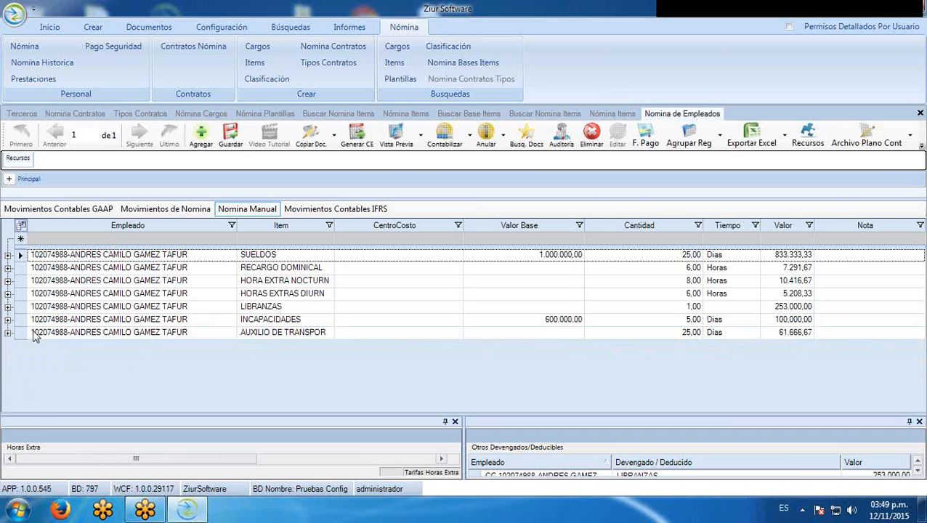
click(9, 320)
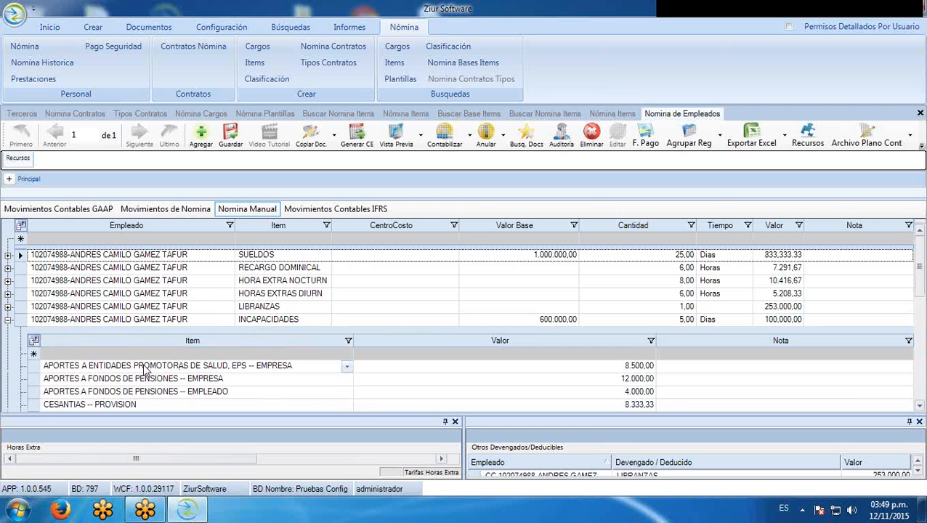
scroll(918, 403, down, 2)
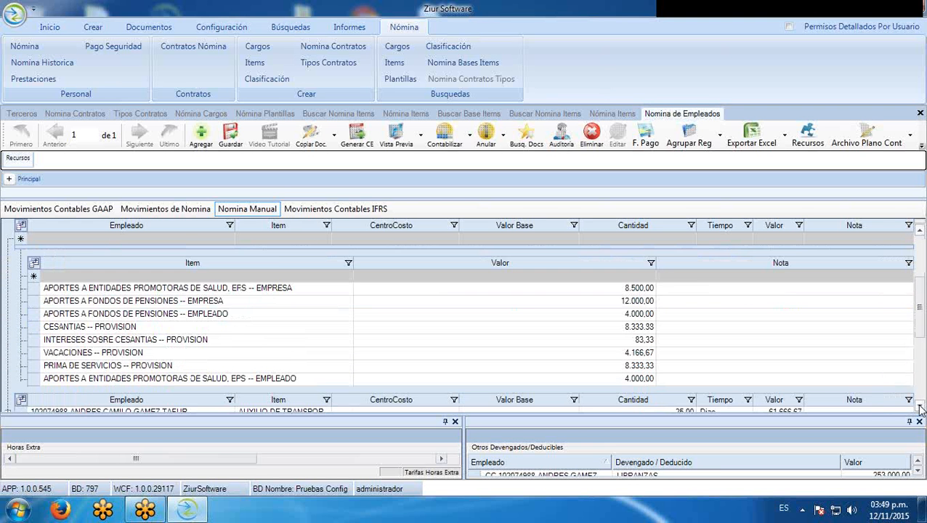
scroll(386, 349, up, 1)
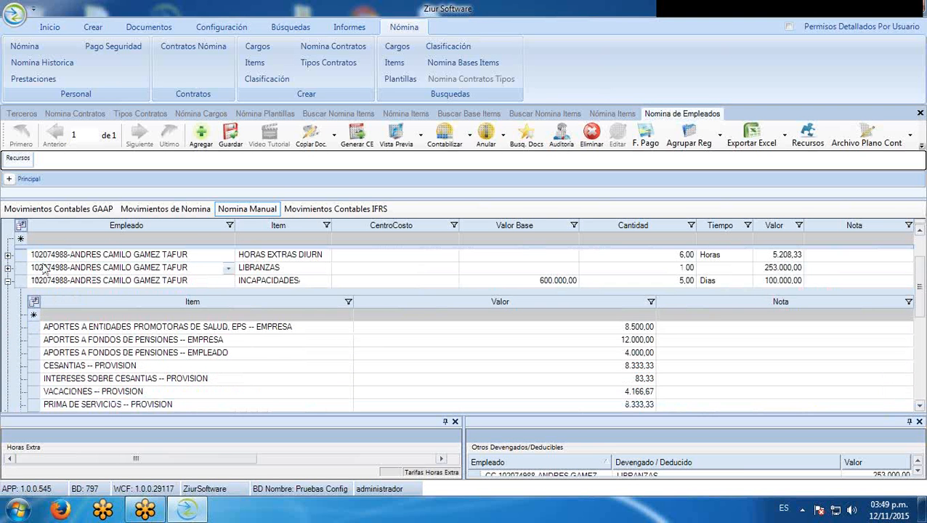
click(9, 282)
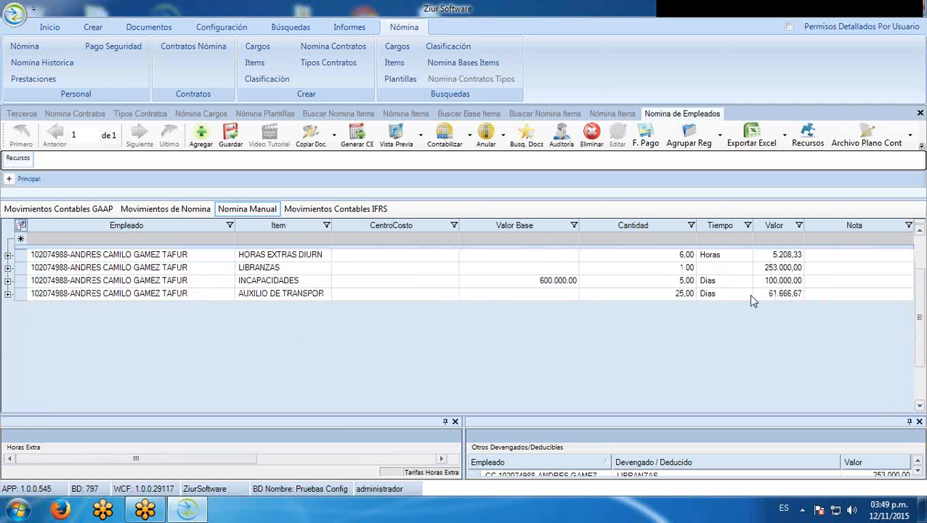
scroll(922, 300, up, 1)
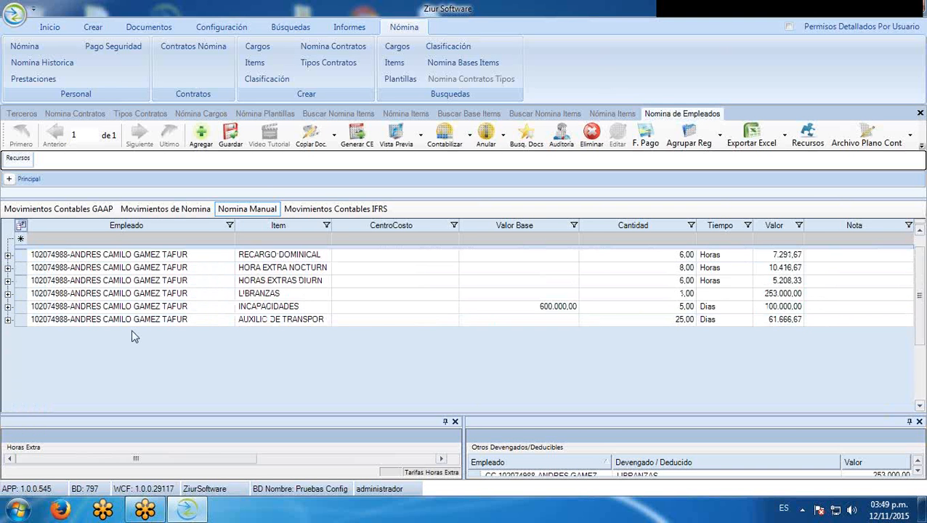
scroll(913, 294, up, 1)
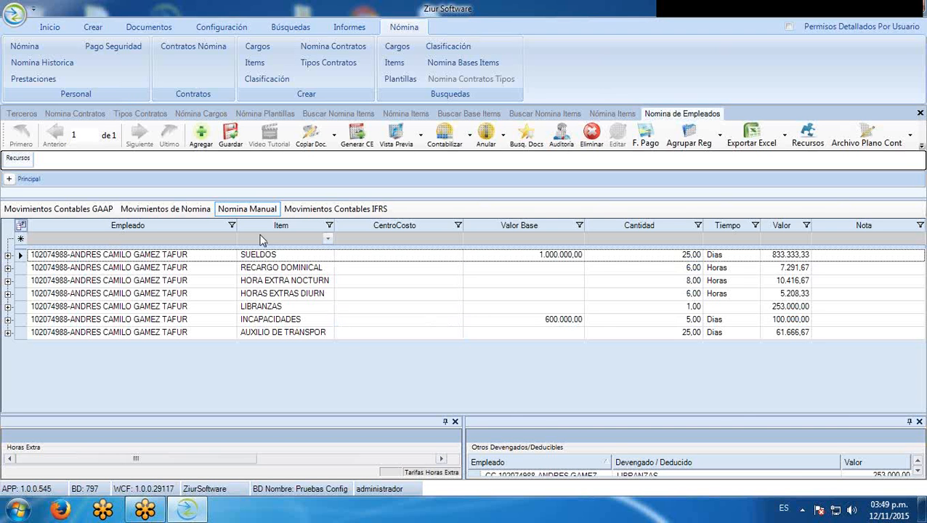
click(190, 212)
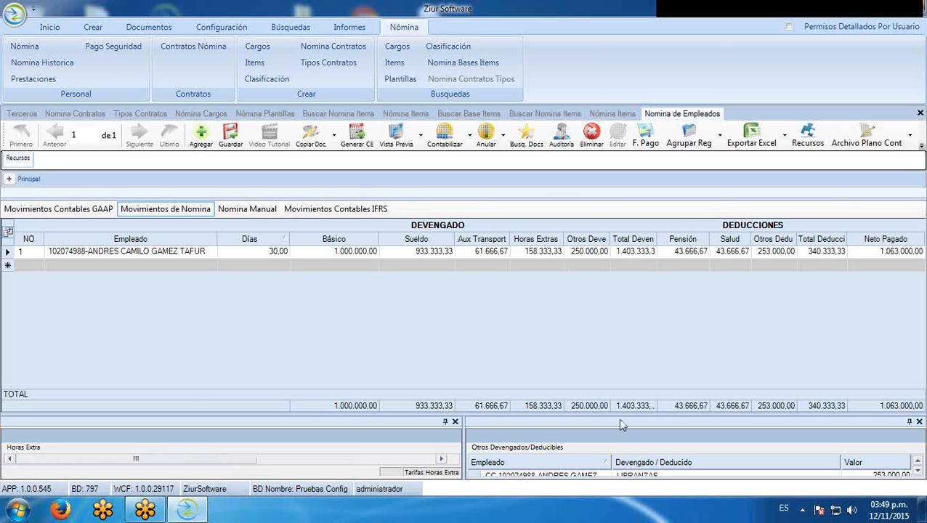
Check the employee's detailed salary days in Sueldo Detallado
click(259, 253)
click(259, 253)
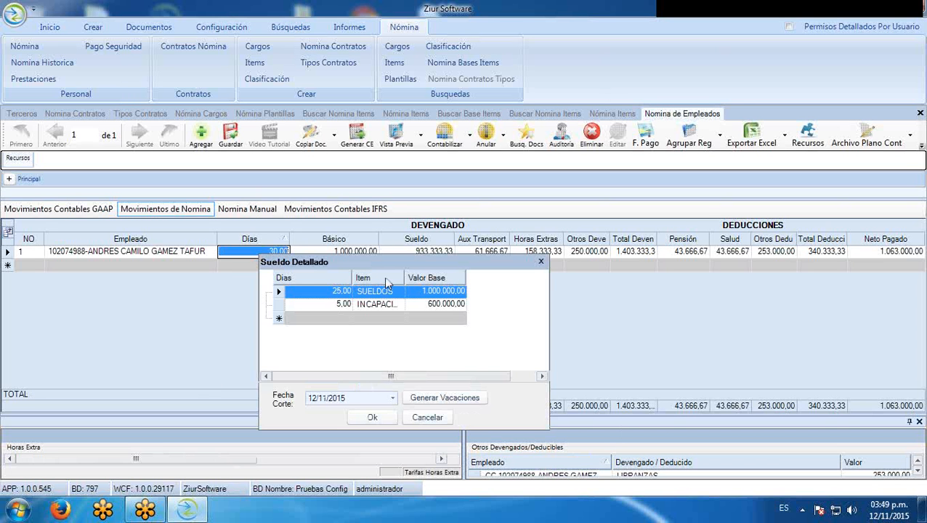
key(Escape)
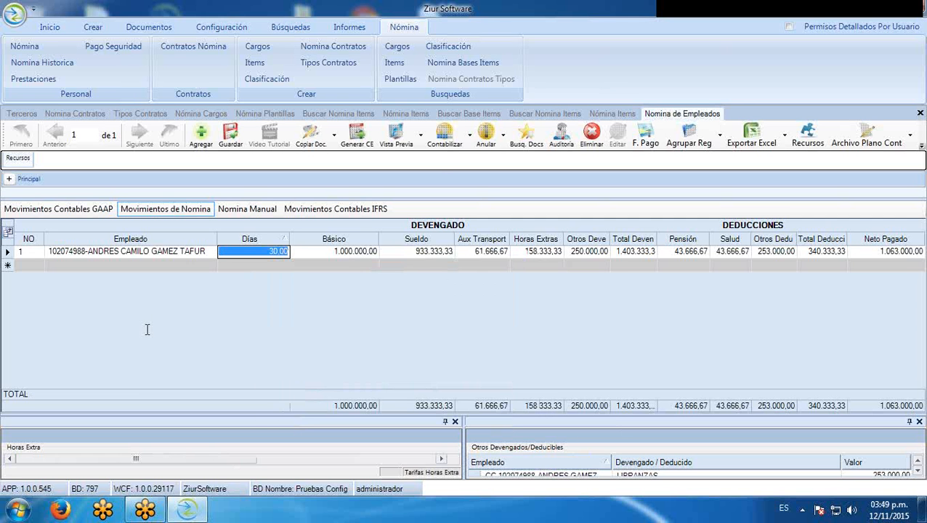
Post the payroll document to accounting and view its GAAP entries
click(445, 142)
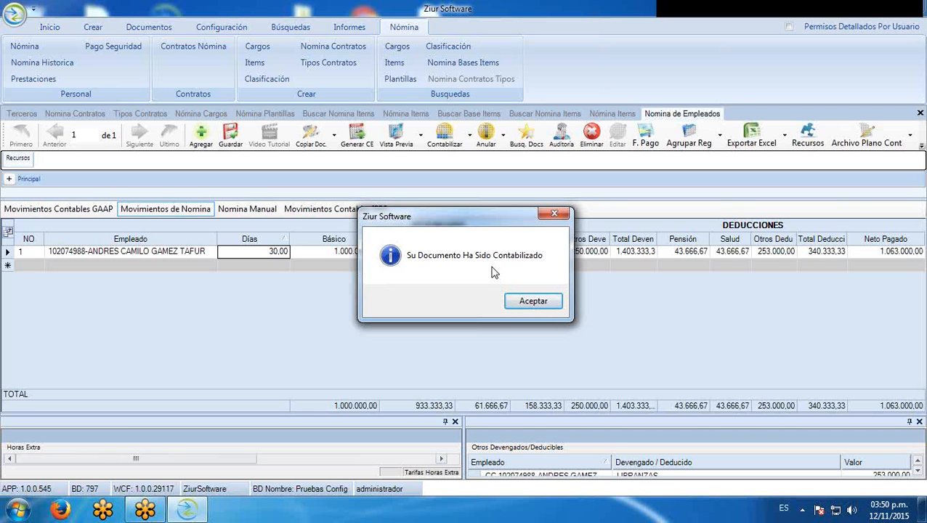
click(533, 300)
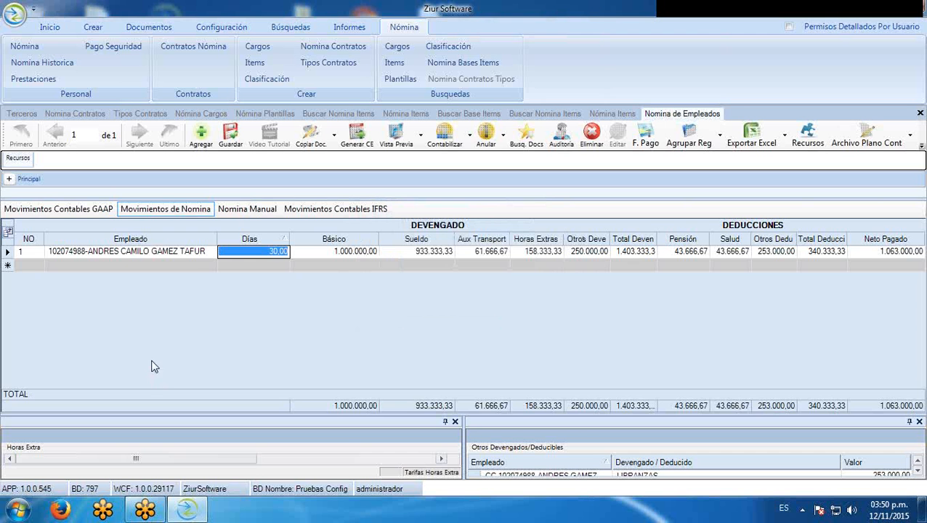
click(101, 211)
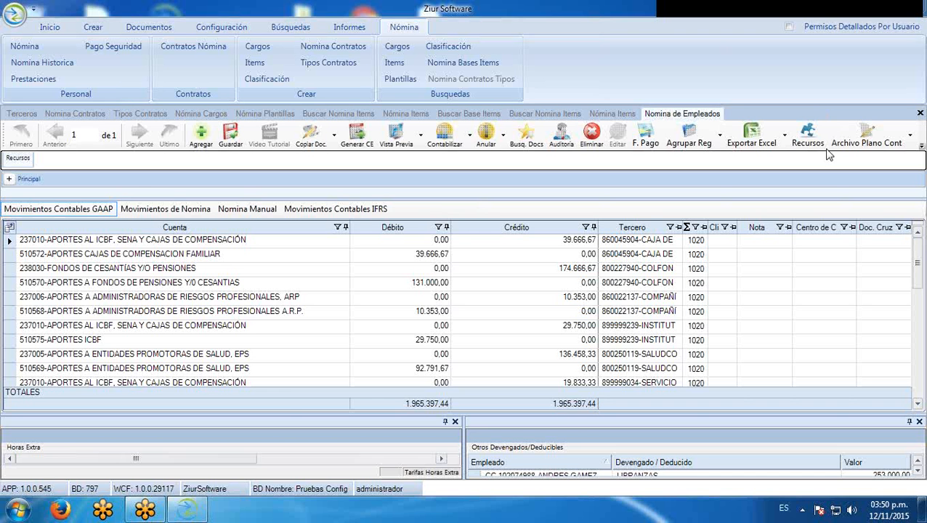
Return to Movimientos de Nomina, then bring up the list of payroll contracts
click(160, 211)
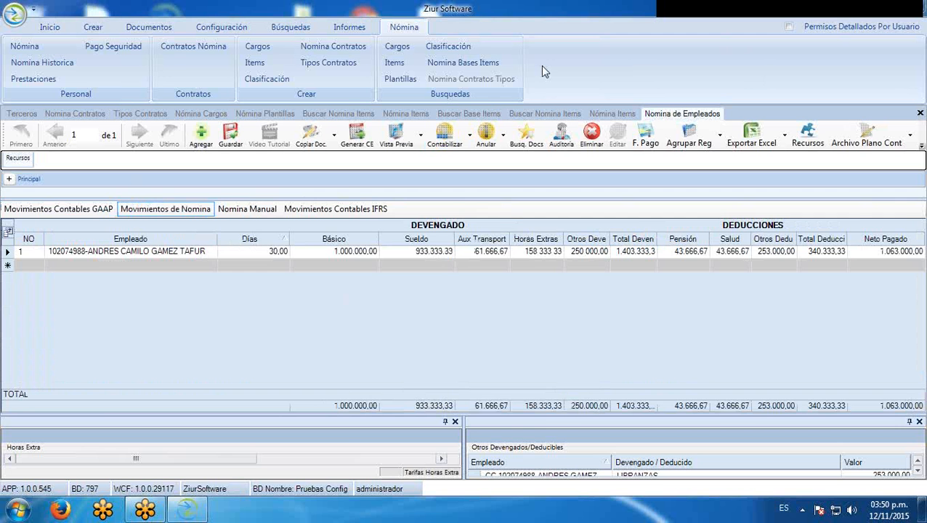
click(97, 114)
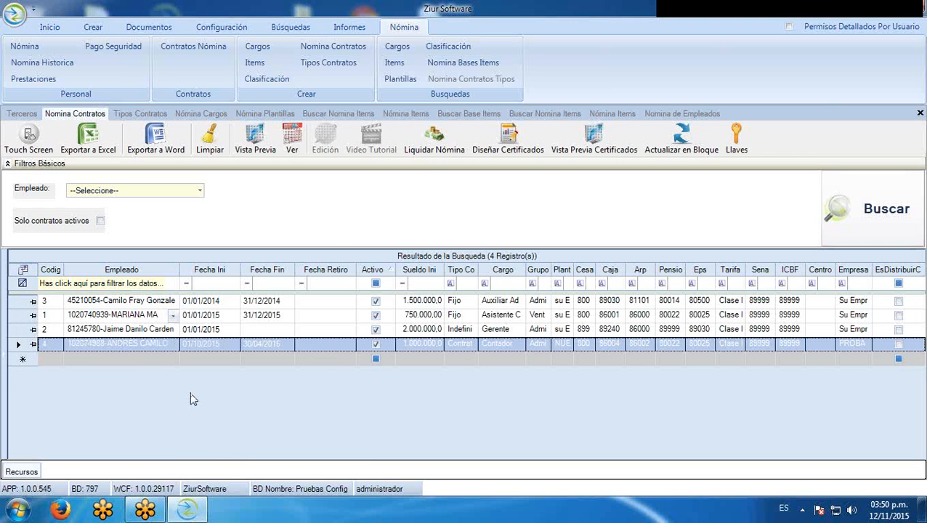
click(427, 151)
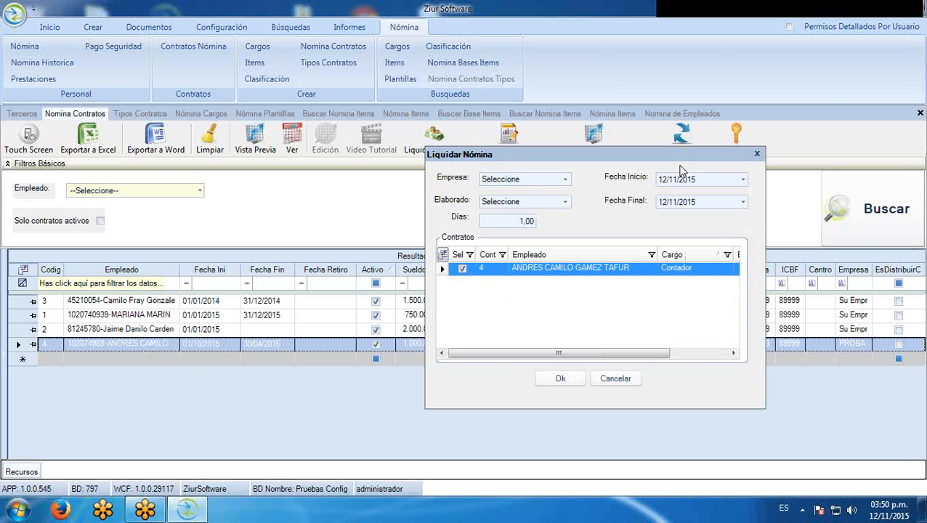
drag(676, 155, 508, 175)
click(591, 176)
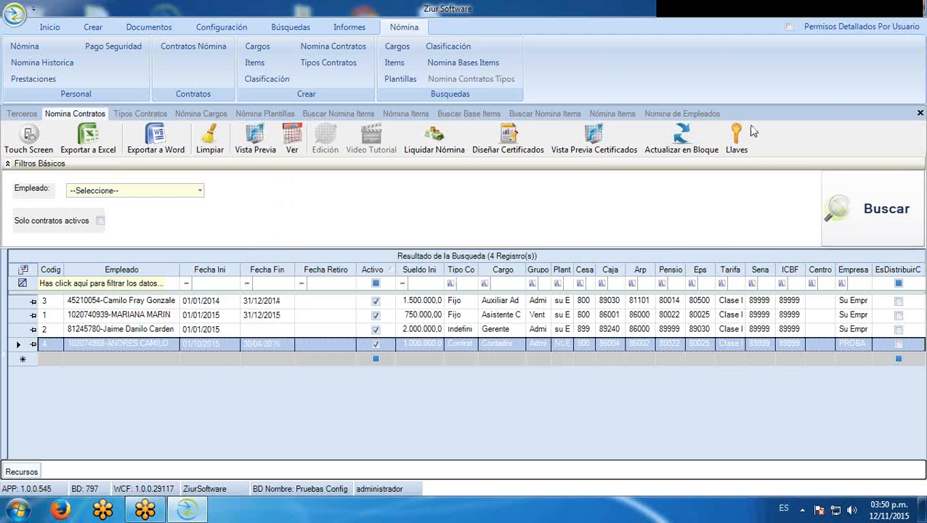
click(714, 115)
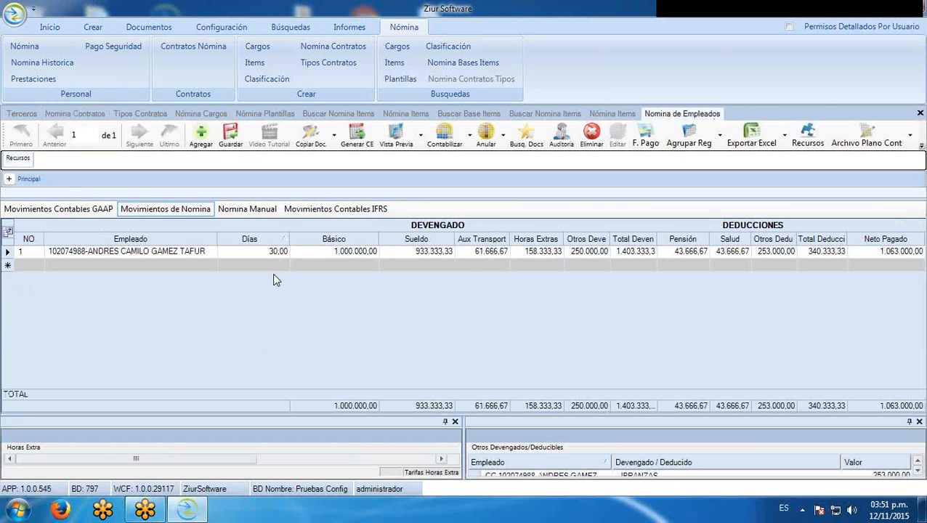
Abandon a new employee row, recheck the GAAP entries, and return to Movimientos de Nomina
click(87, 264)
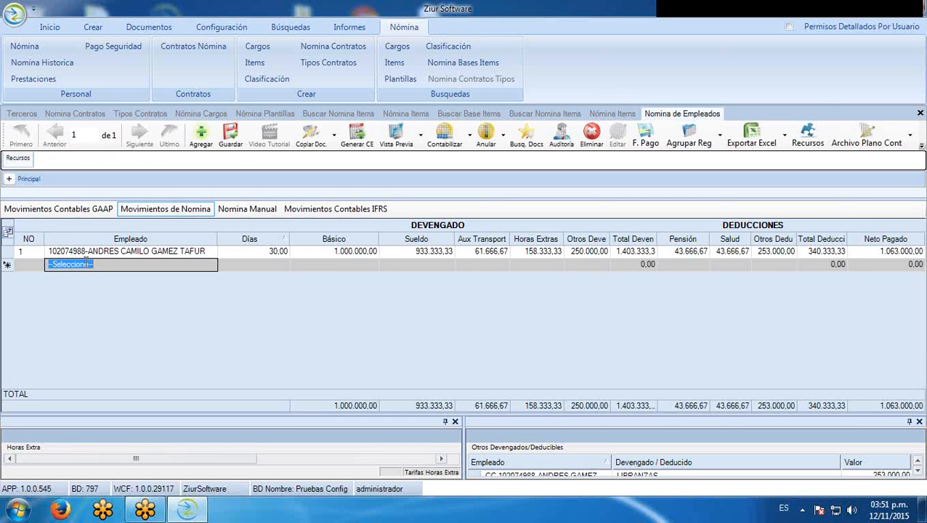
click(210, 264)
click(67, 211)
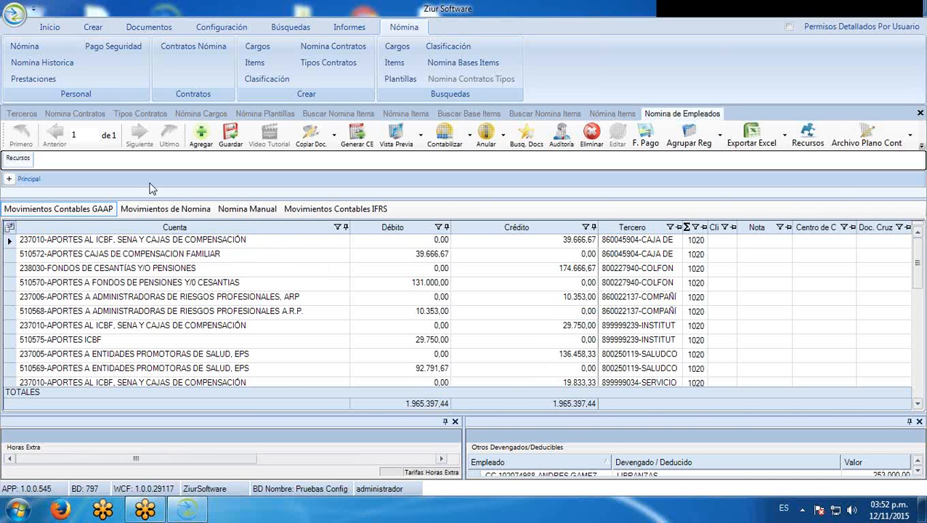
click(164, 207)
Expand and enlarge the Principal header, then open the Cartera window via Archivo Plano Cont
click(9, 179)
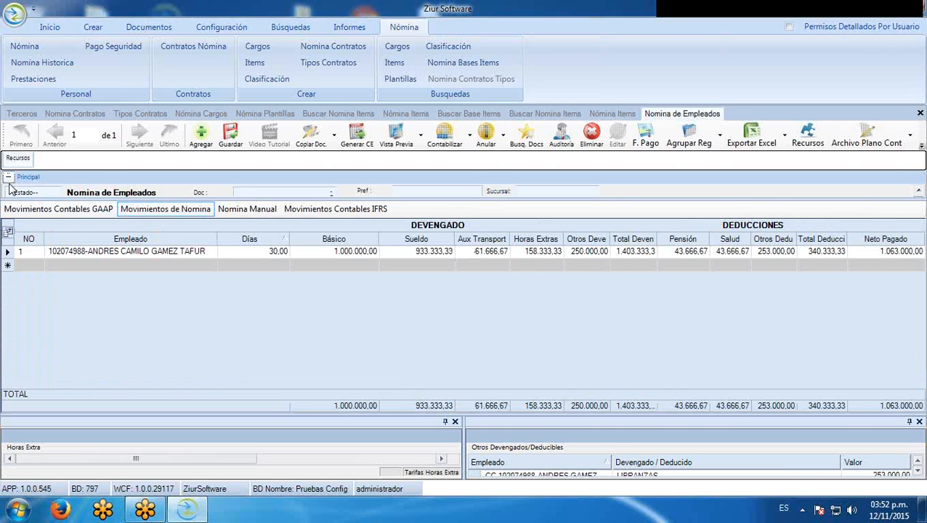
drag(215, 206, 228, 279)
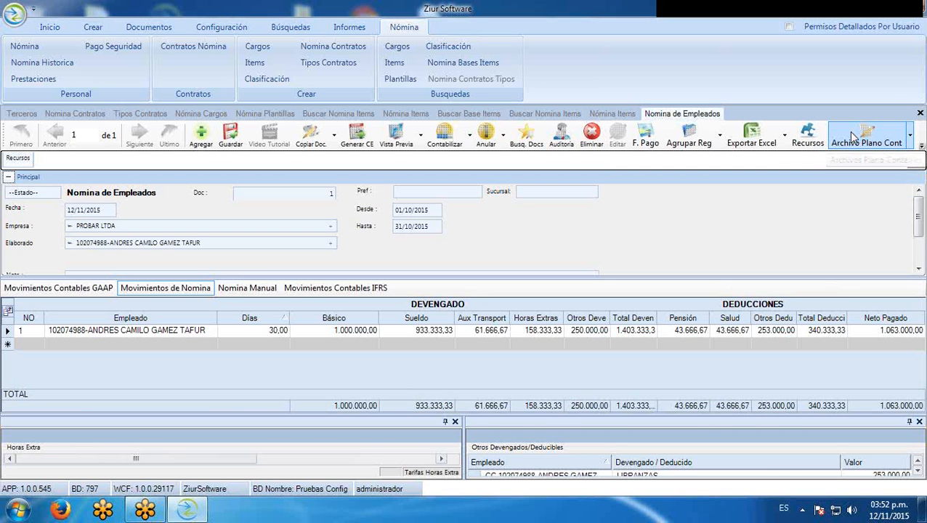
click(912, 137)
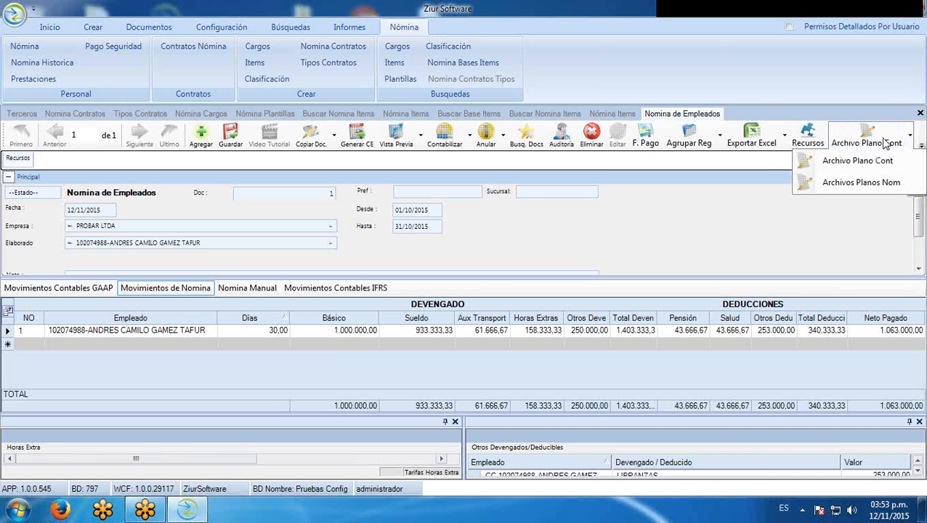
click(883, 143)
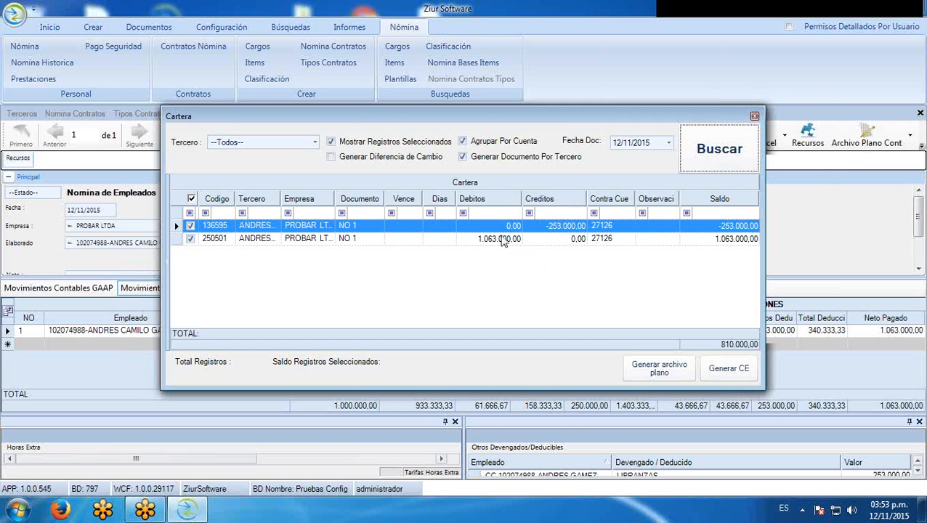
Assign 11200501-BANCOS 1 as contra account on both Cartera rows, then return to the employee payroll
click(611, 226)
click(626, 238)
click(630, 238)
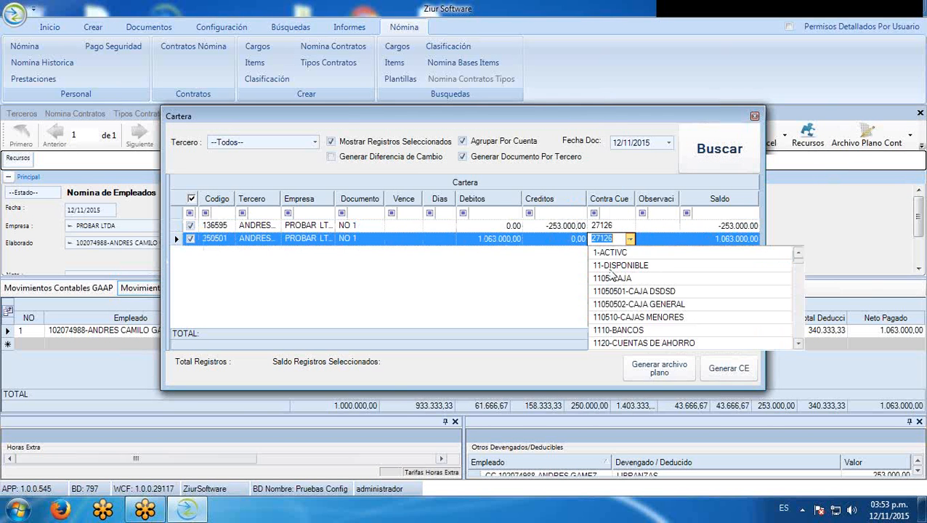
scroll(625, 327, down, 2)
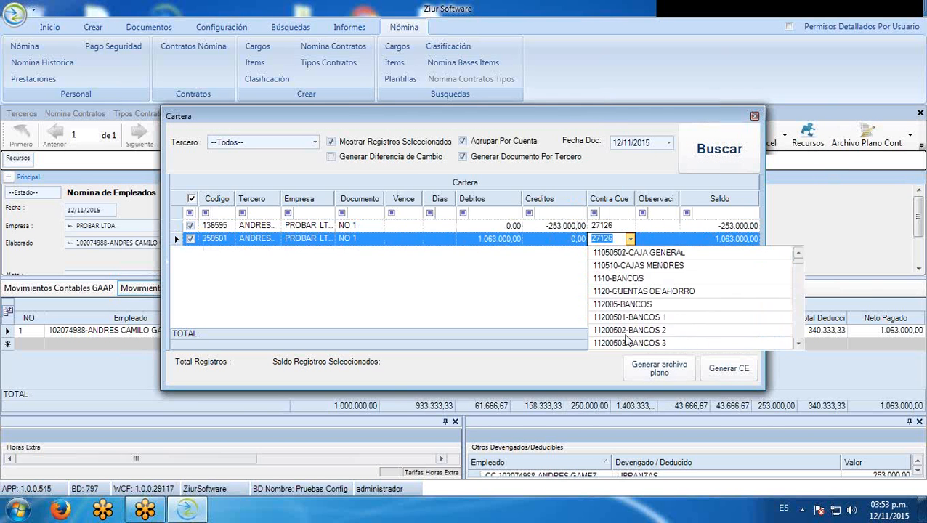
click(629, 318)
click(630, 226)
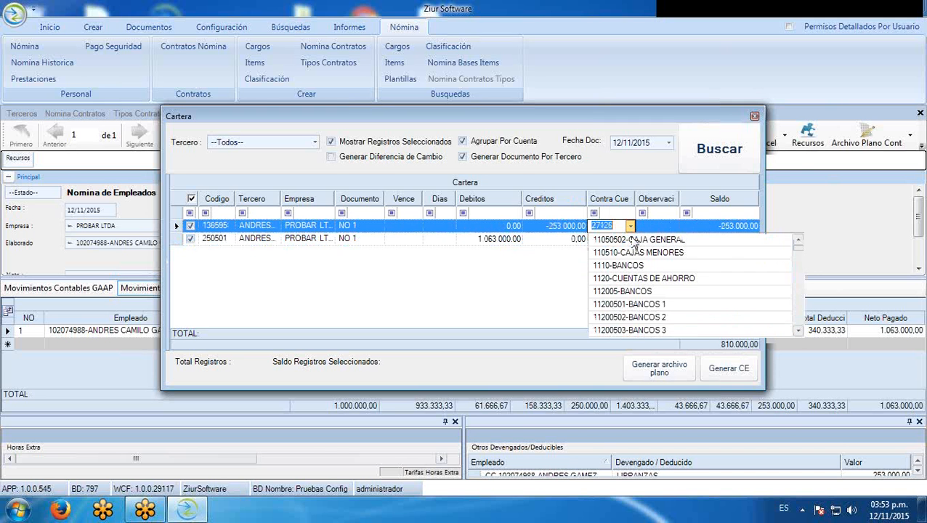
click(630, 305)
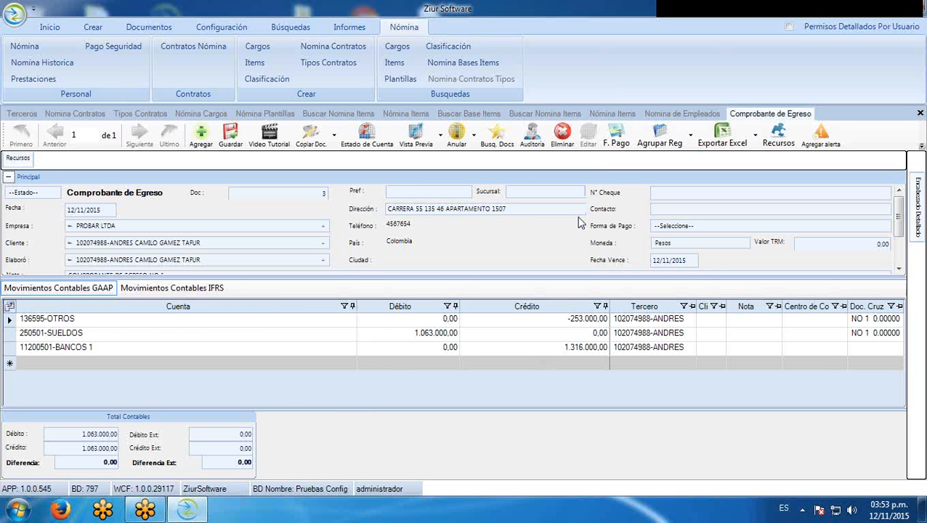
click(665, 115)
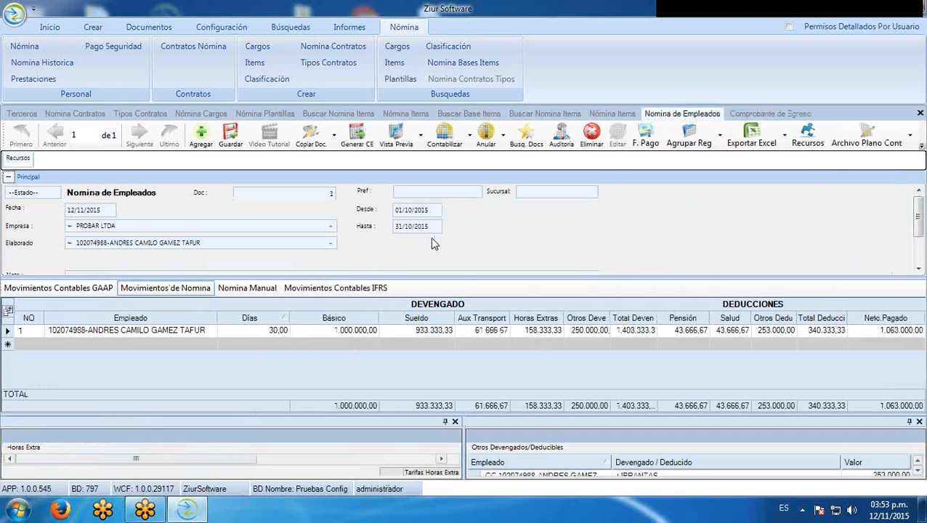
click(921, 146)
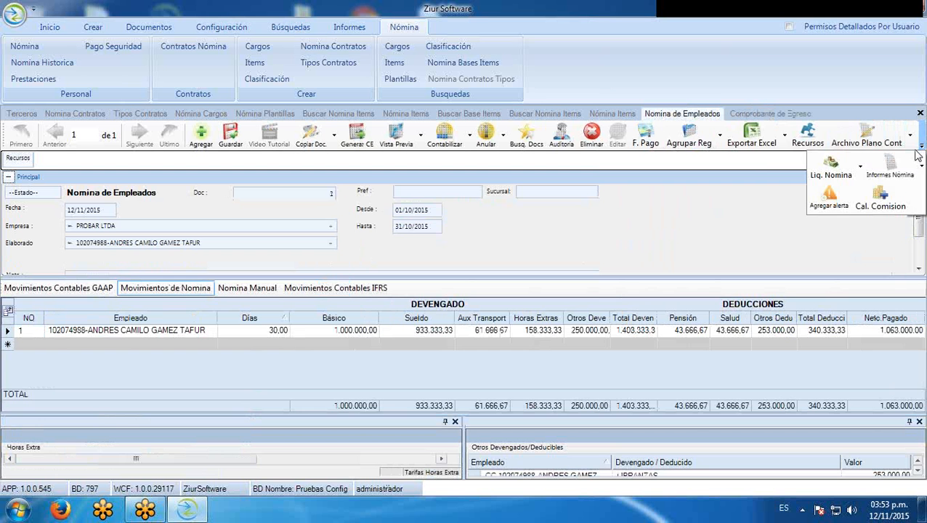
click(921, 173)
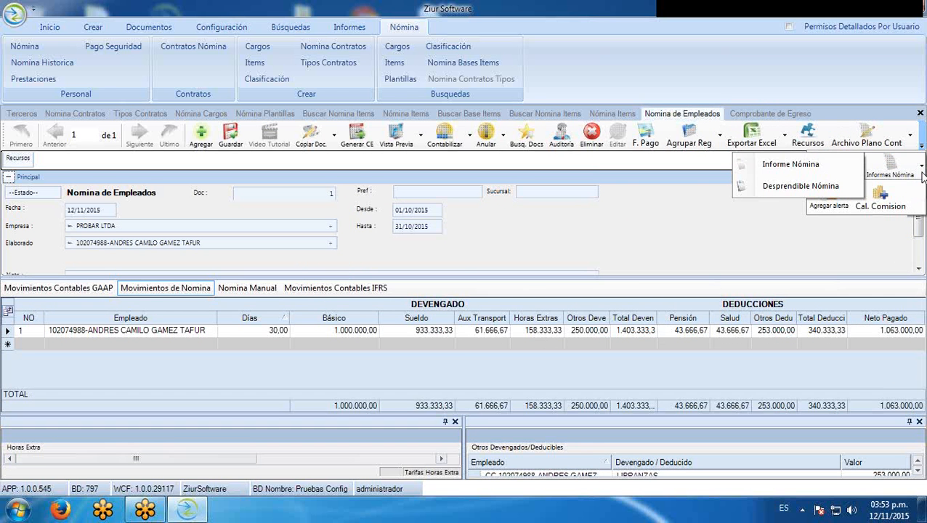
click(830, 167)
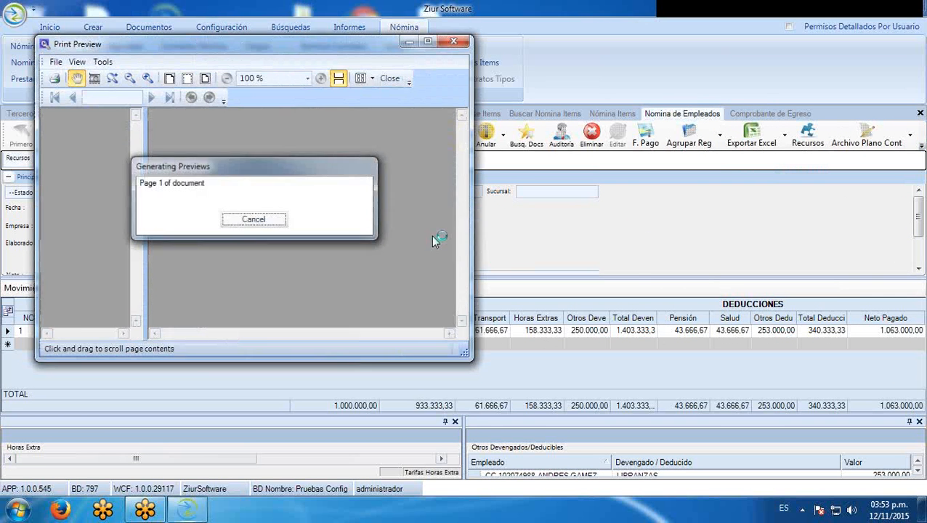
click(428, 42)
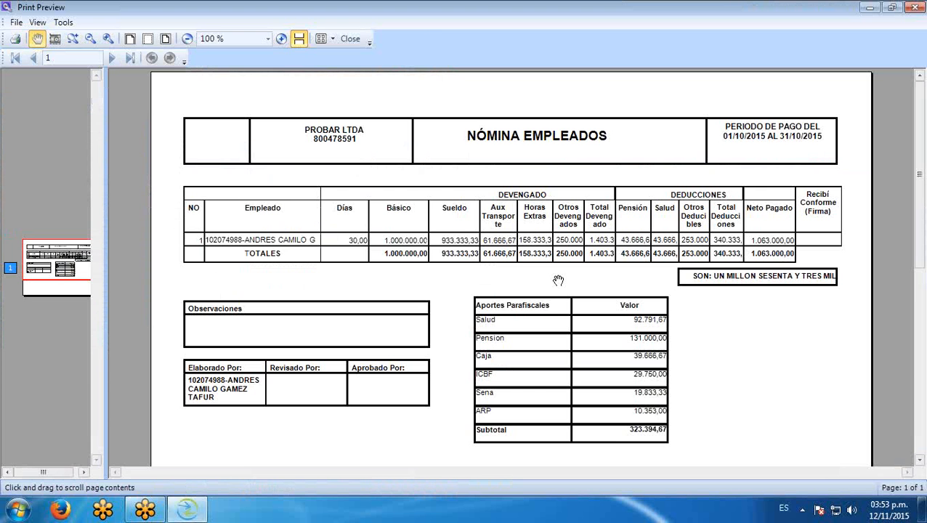
drag(521, 262, 559, 149)
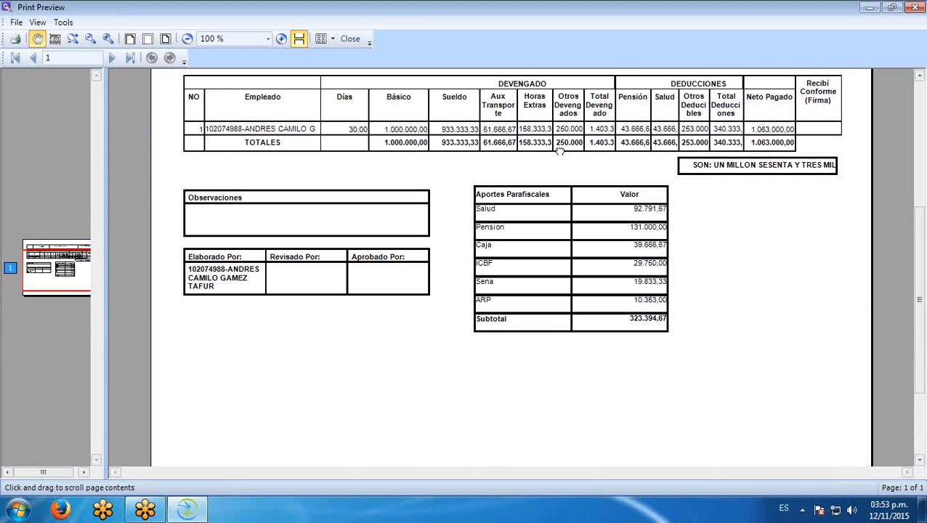
click(351, 38)
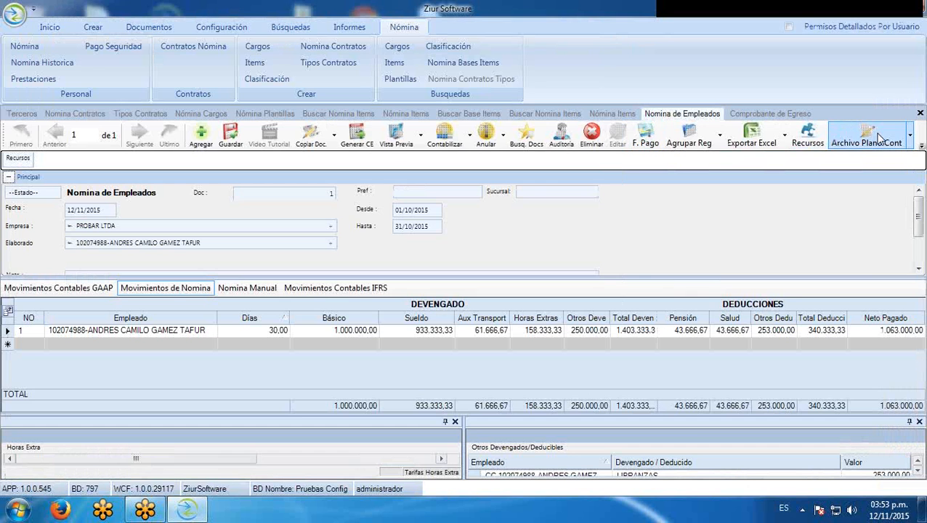
click(922, 145)
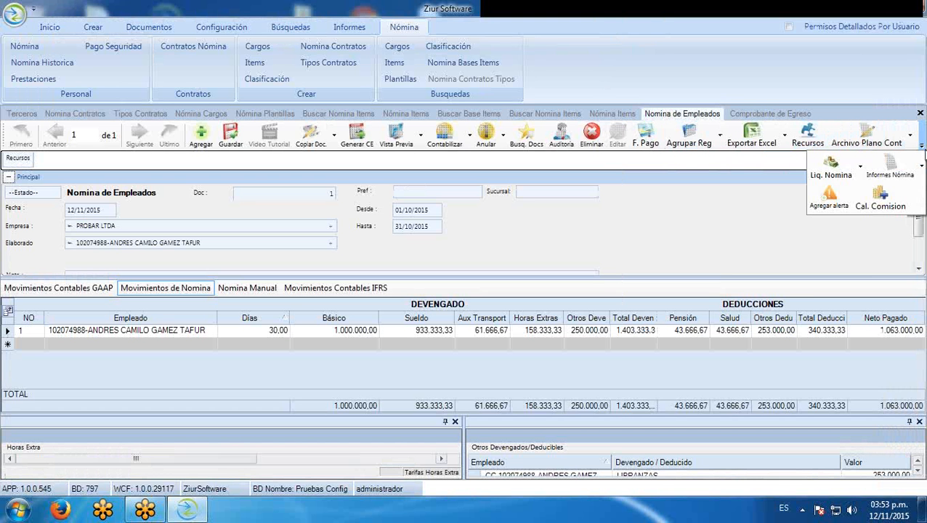
click(920, 168)
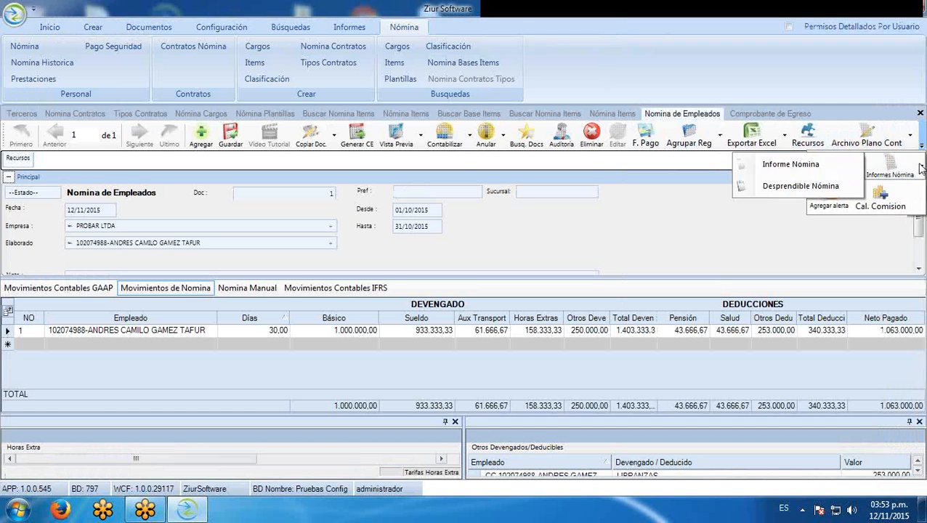
click(790, 164)
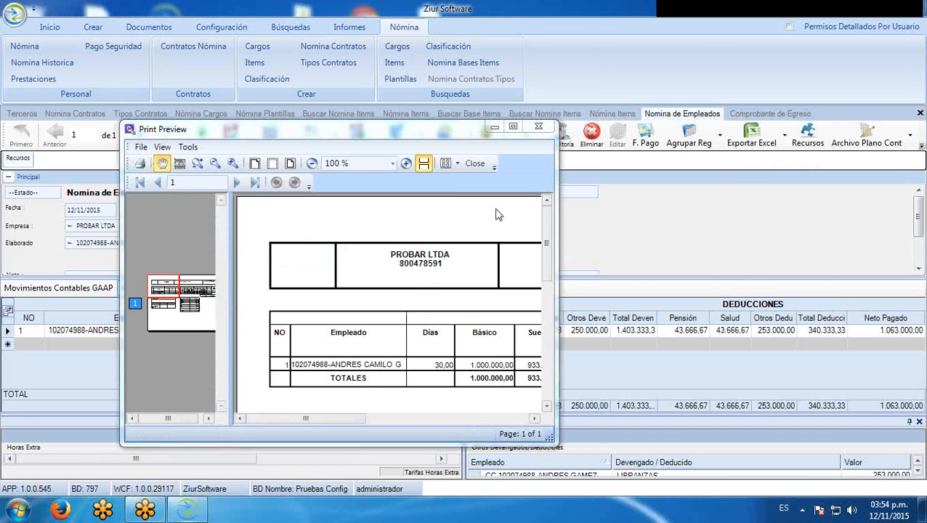
click(512, 128)
scroll(515, 293, down, 5)
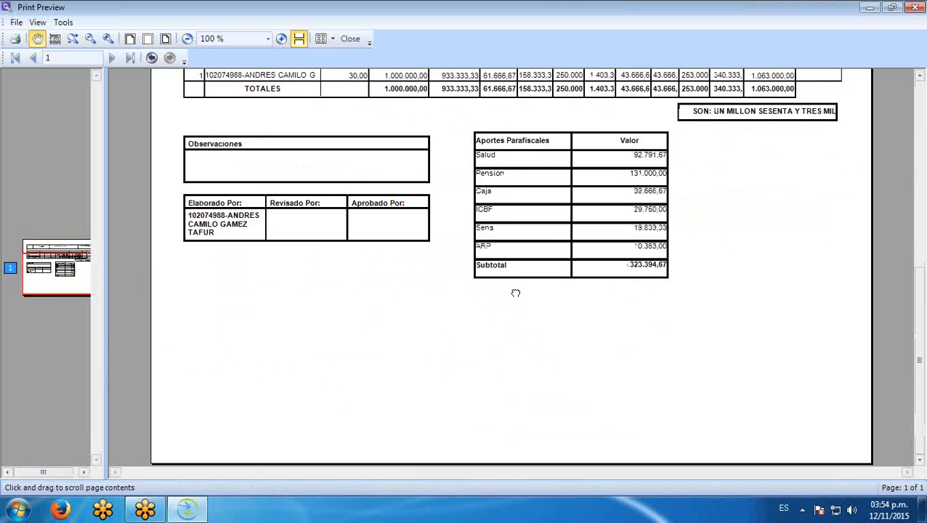
scroll(516, 293, up, 5)
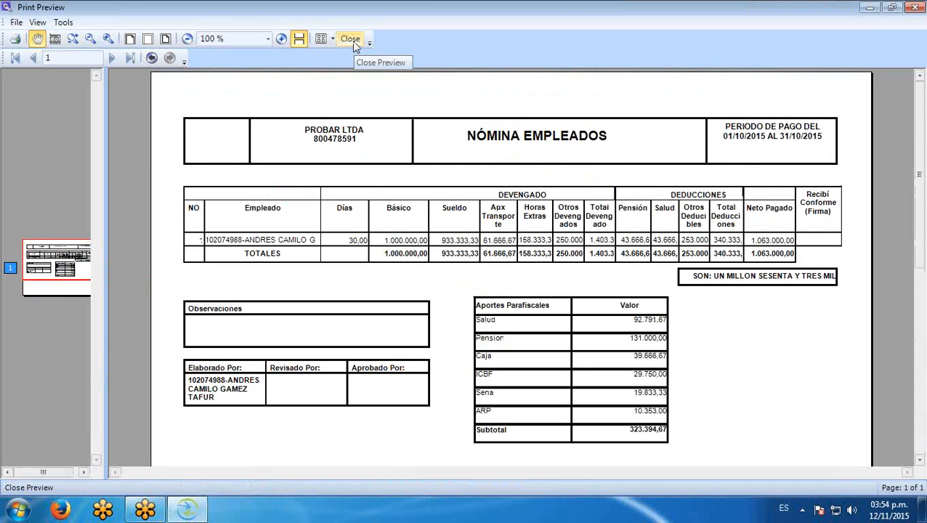
click(351, 40)
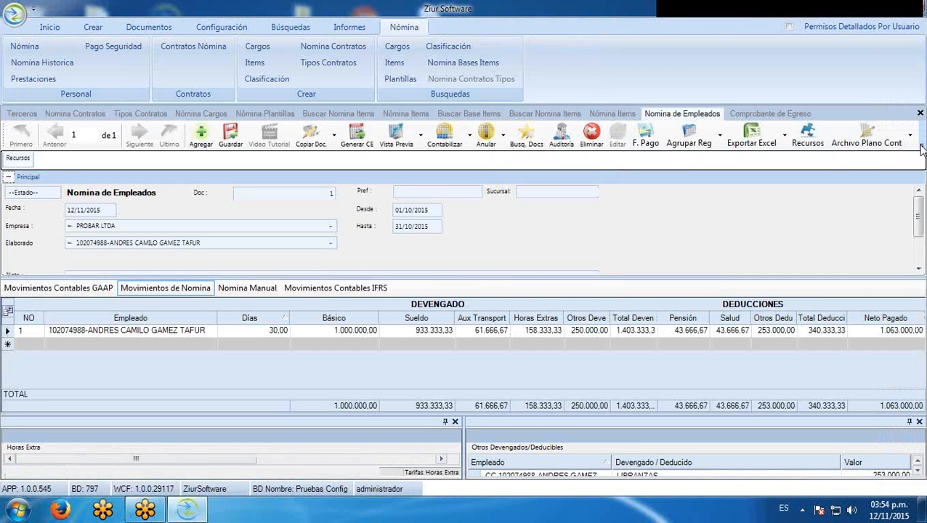
Open the Desprendible Nómina report, review the October payslip preview full screen, then close it
click(923, 148)
click(923, 169)
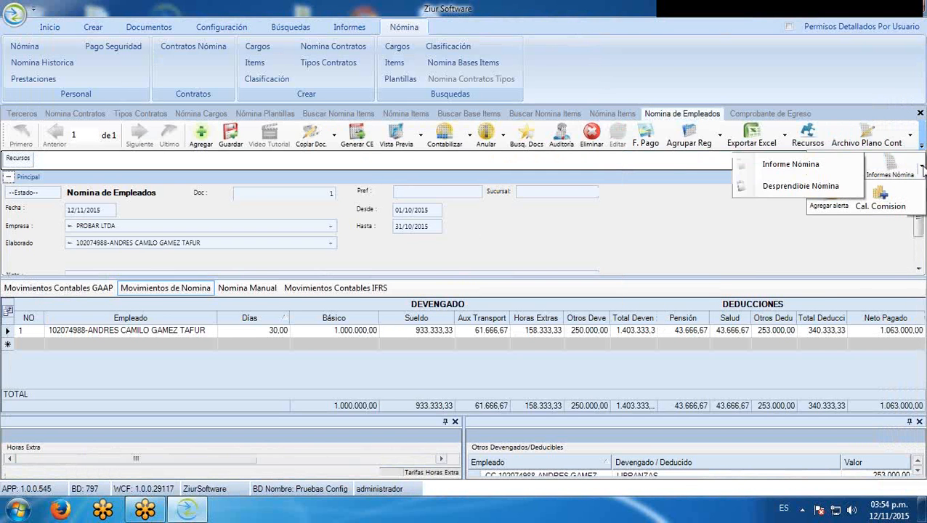
click(743, 186)
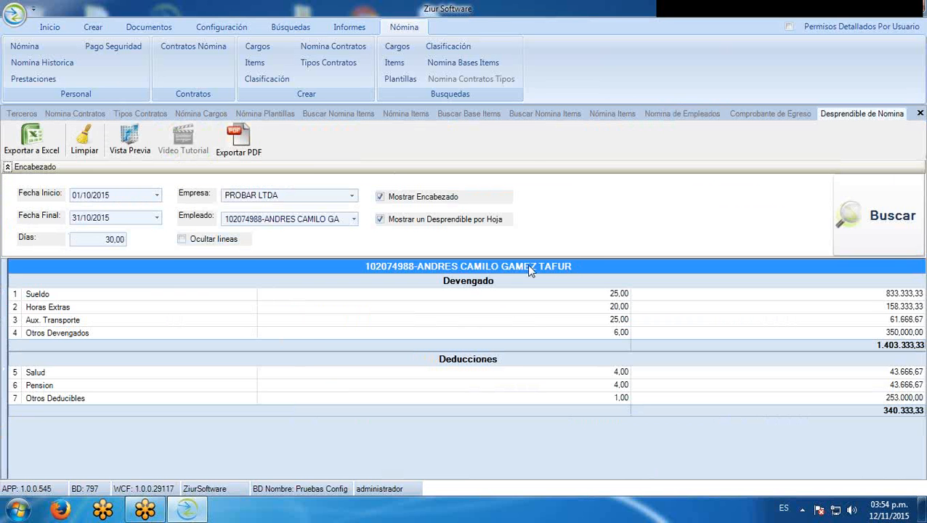
click(129, 139)
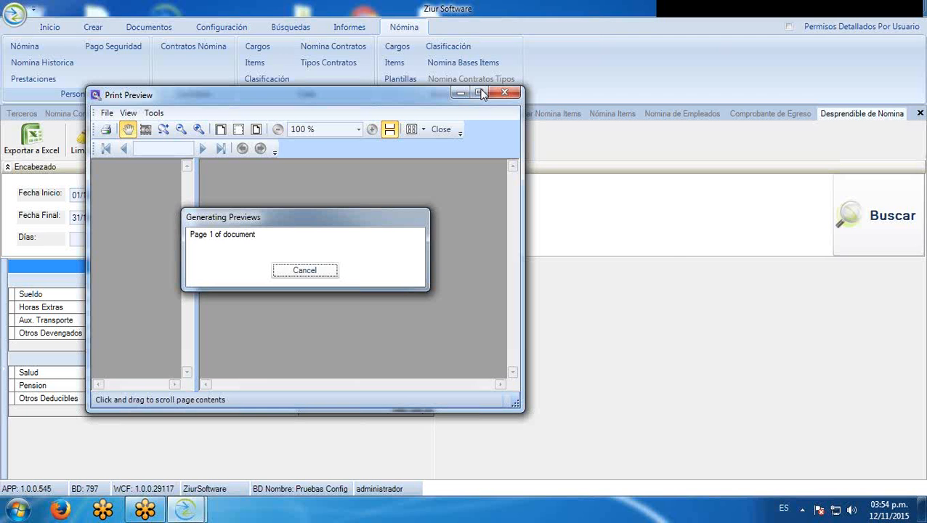
click(481, 94)
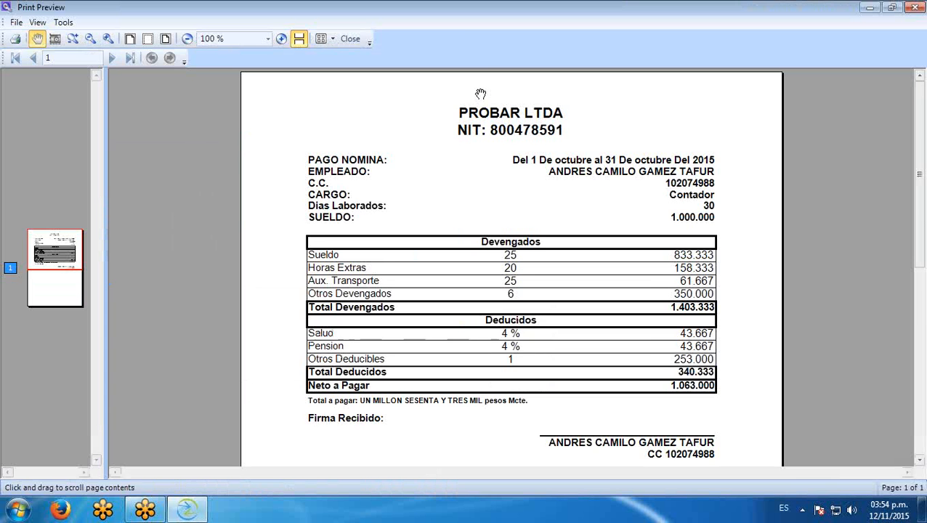
scroll(473, 233, down, 3)
drag(476, 233, 494, 178)
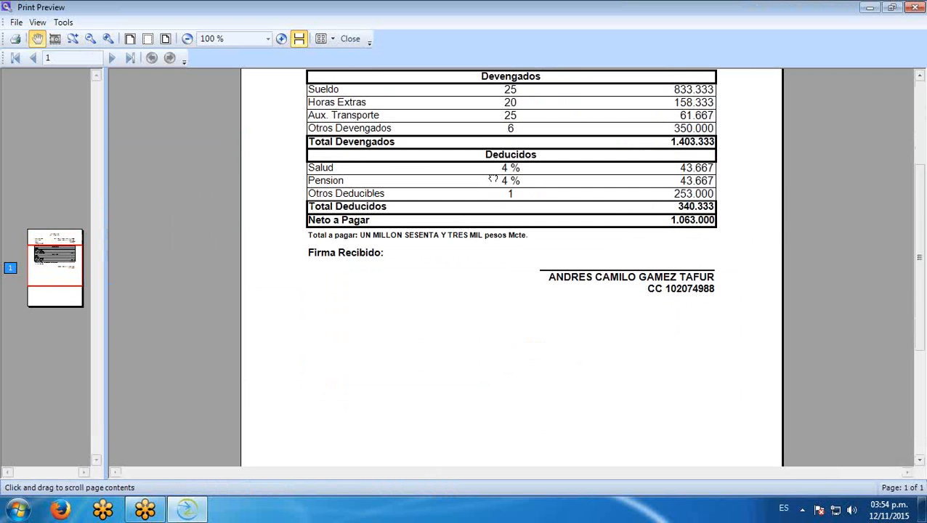
drag(494, 178, 511, 120)
click(350, 40)
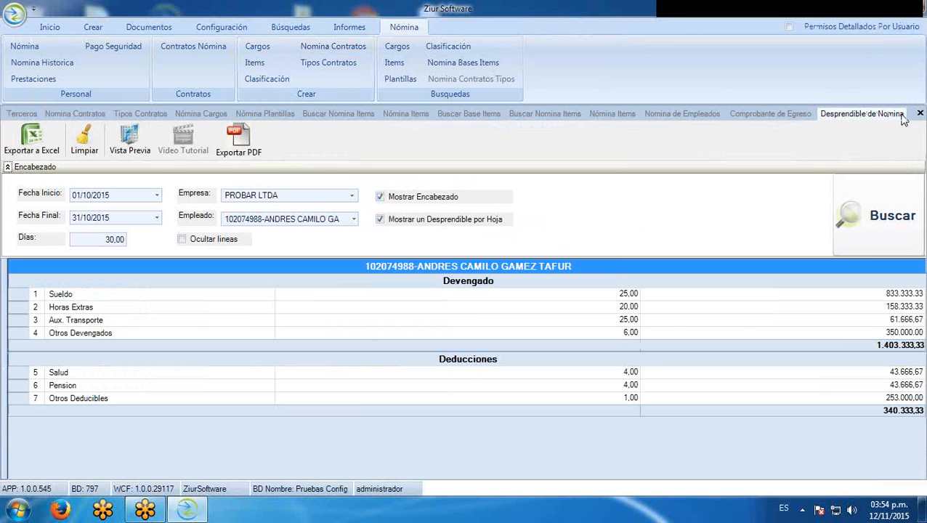
Close the Desprendible de Nomina report and glance at the Liq. Nomina options without choosing one
click(920, 115)
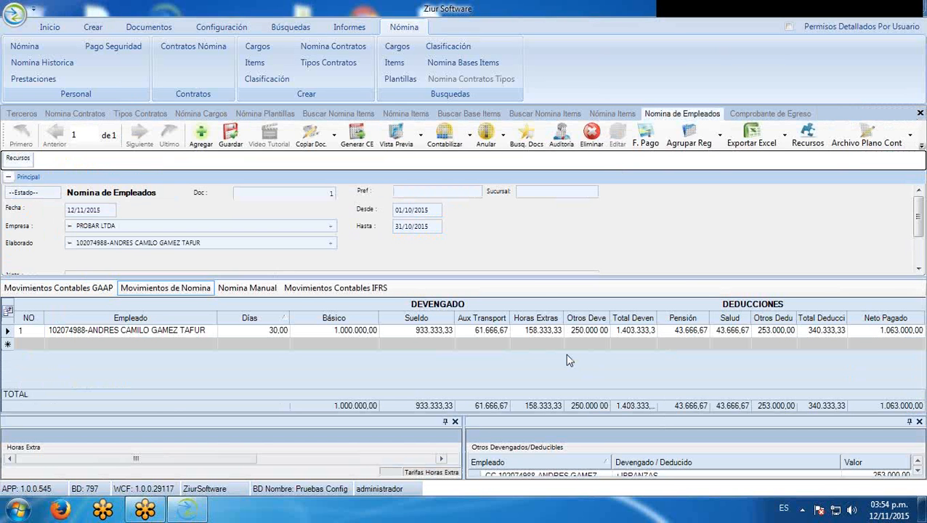
click(919, 144)
click(919, 145)
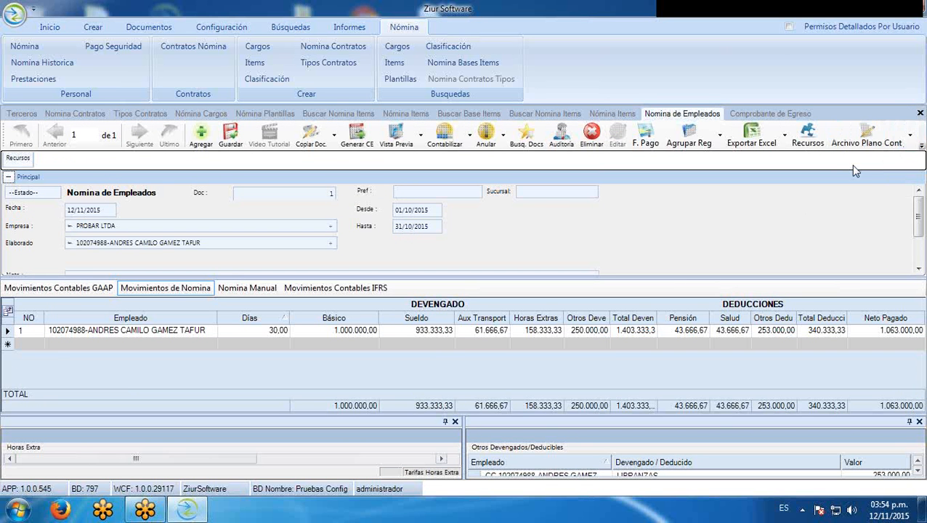
click(920, 144)
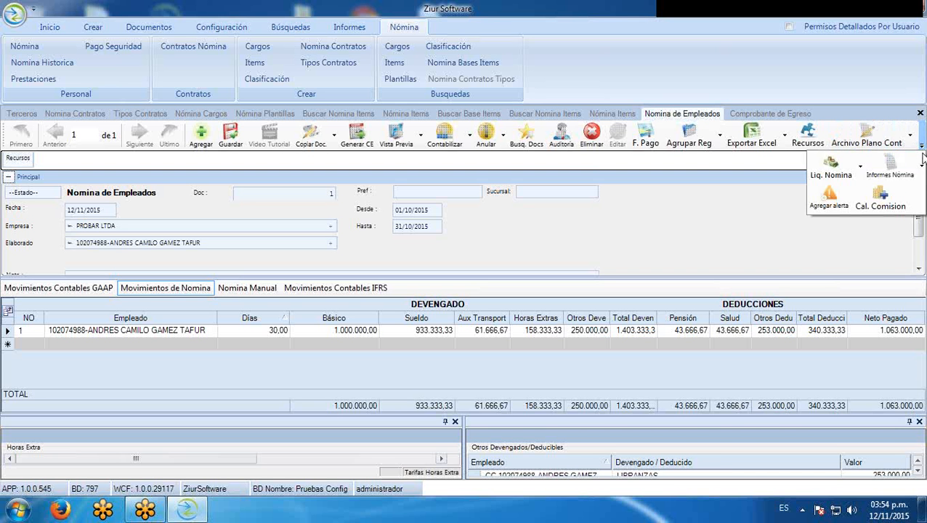
click(863, 178)
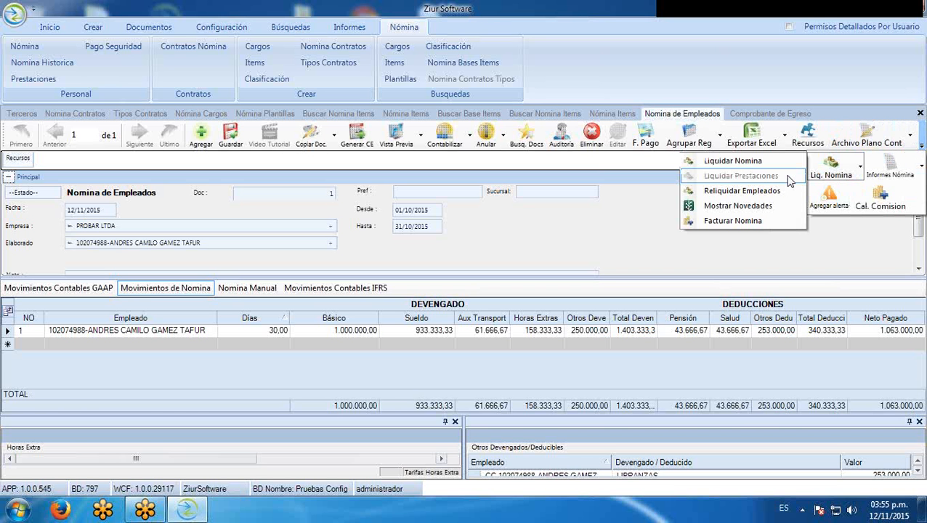
click(623, 219)
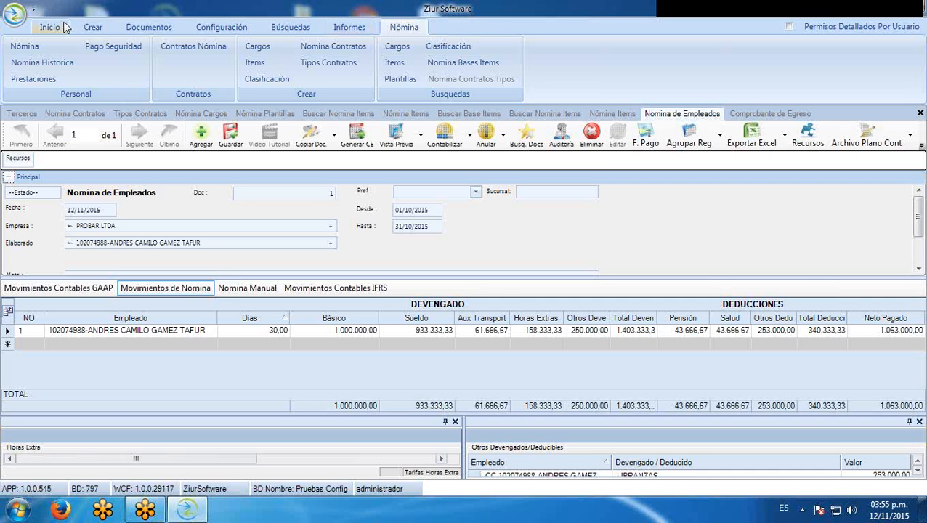
Open the social security payment file screen with dates 01/10/2015 to 31/10/2015
click(91, 47)
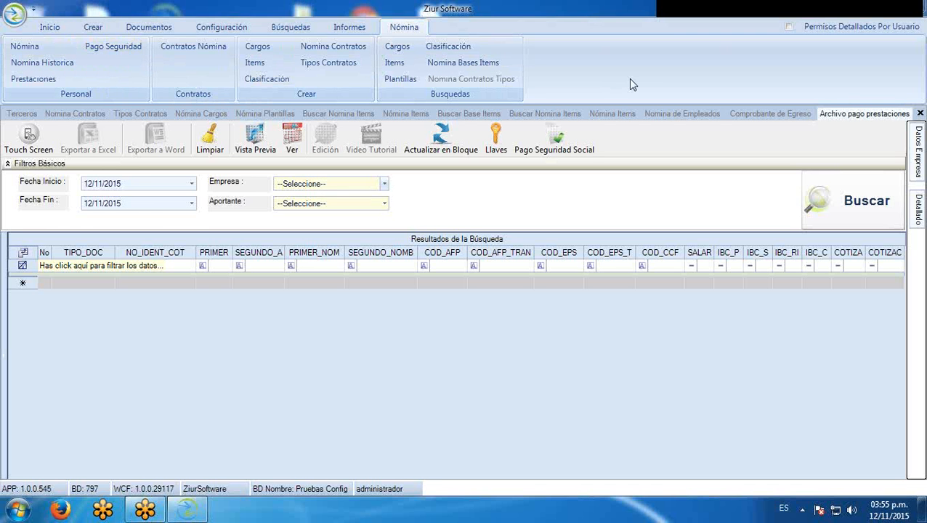
click(192, 184)
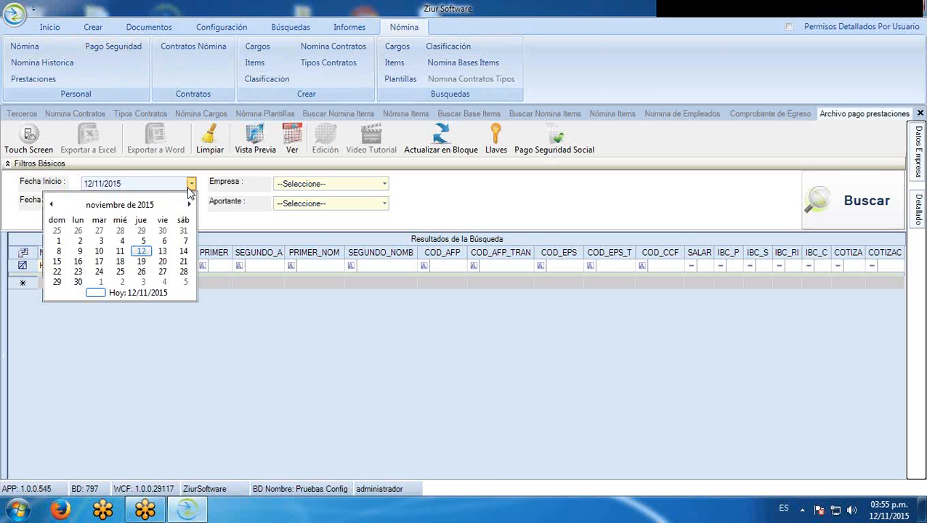
click(51, 204)
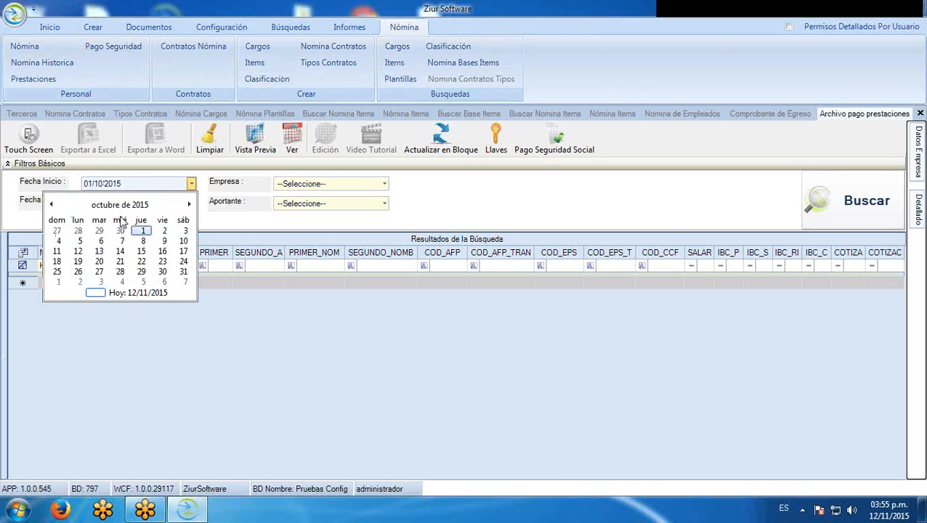
click(141, 232)
click(191, 204)
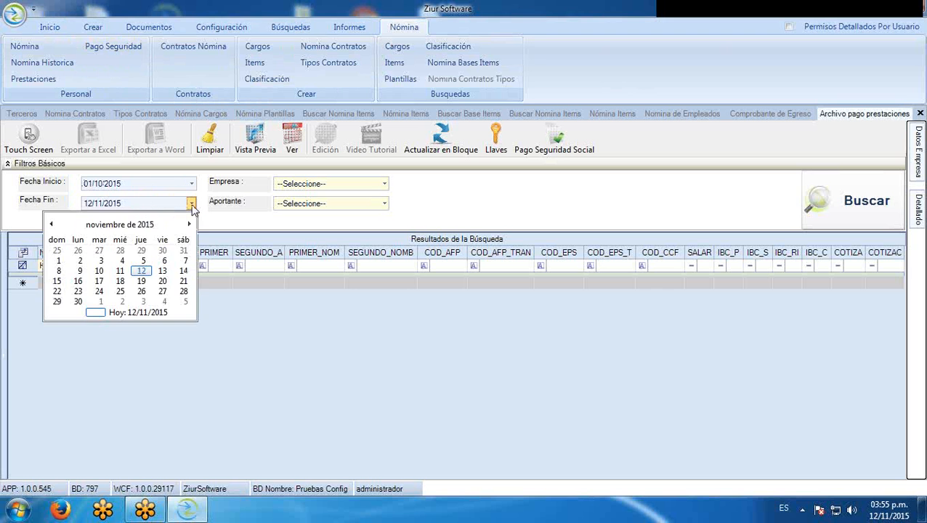
click(183, 251)
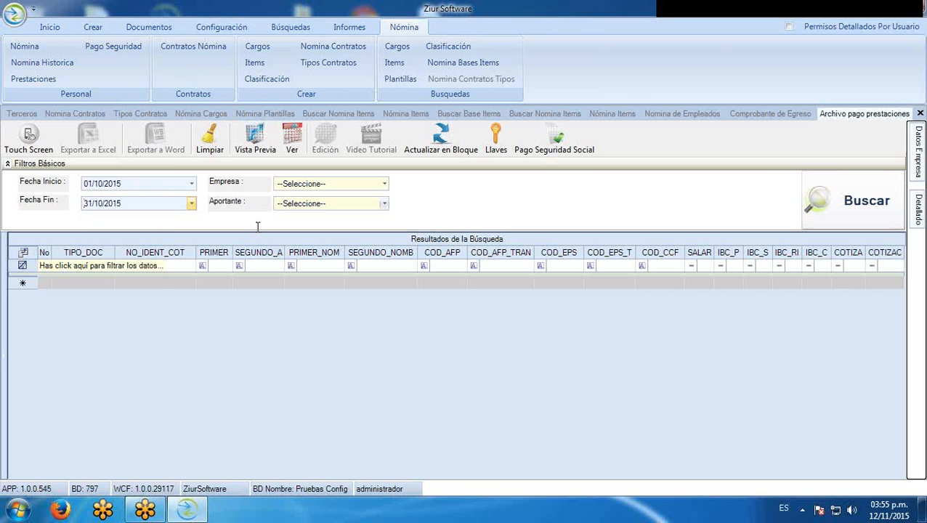
Search PROBAR LTDA's contributions for the employee and save the payment file to the desktop
click(385, 186)
click(329, 211)
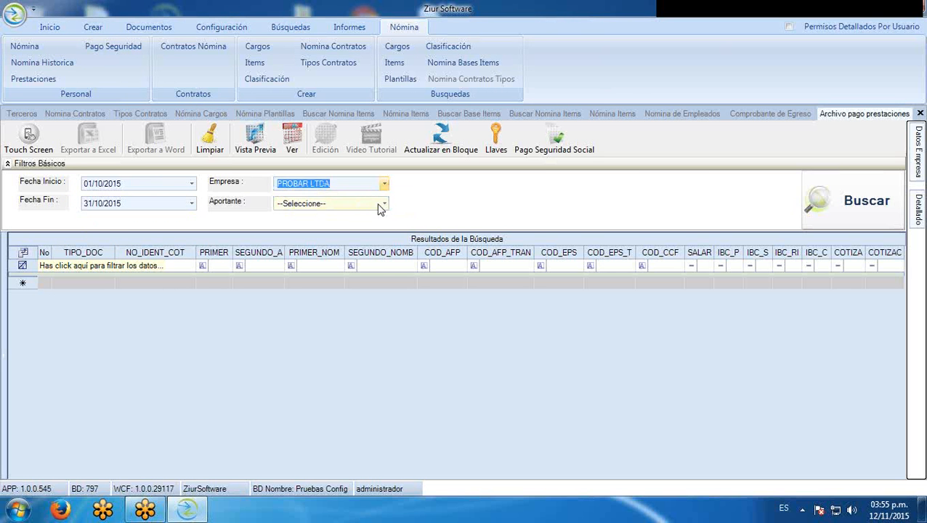
click(383, 205)
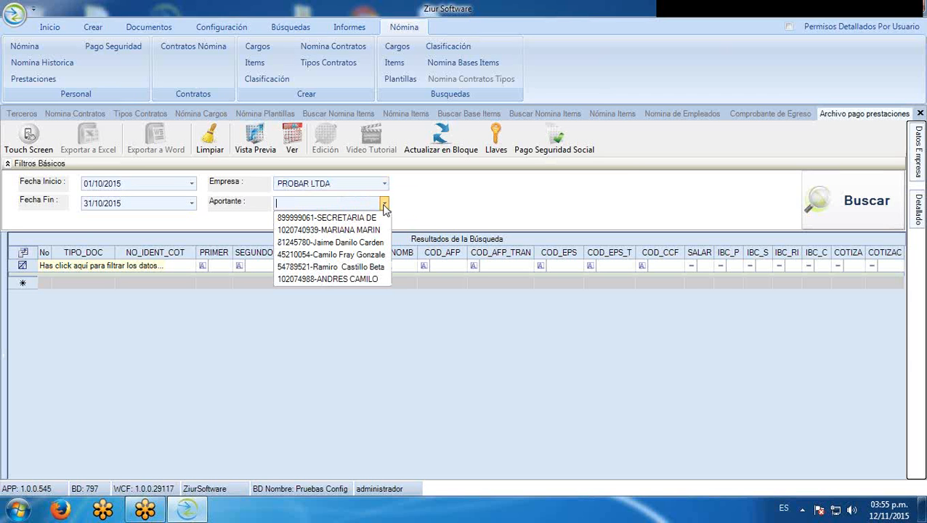
click(367, 279)
click(836, 180)
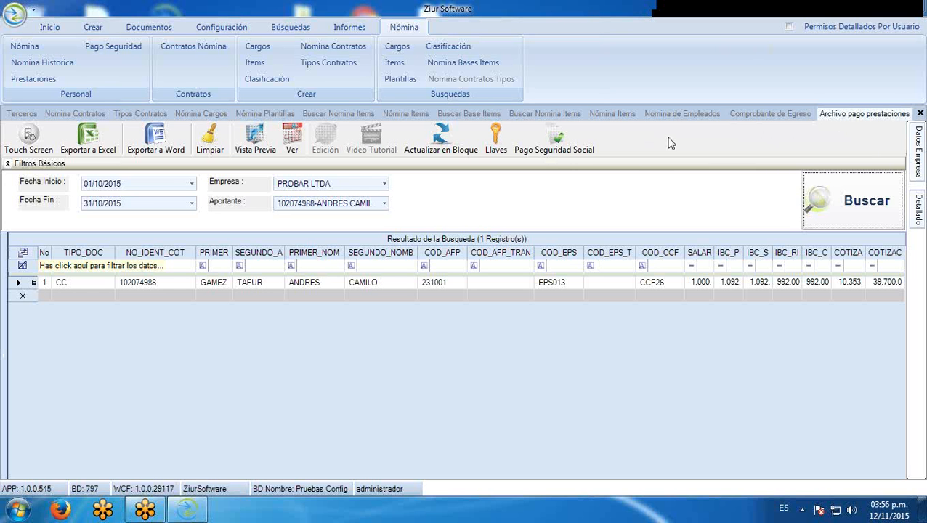
click(556, 149)
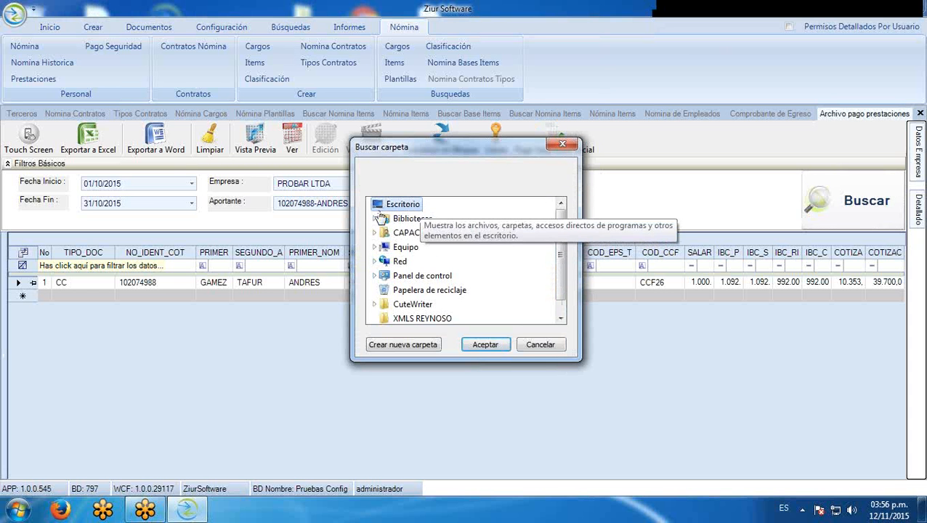
click(492, 346)
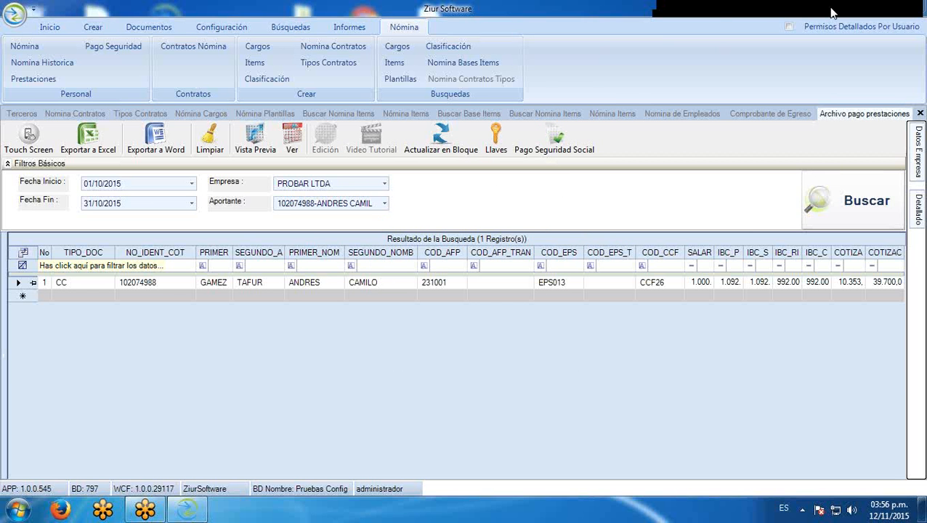
Review both lines of PLANILLA.txt in a maximized Notepad, then return to Ziur Software
click(868, 9)
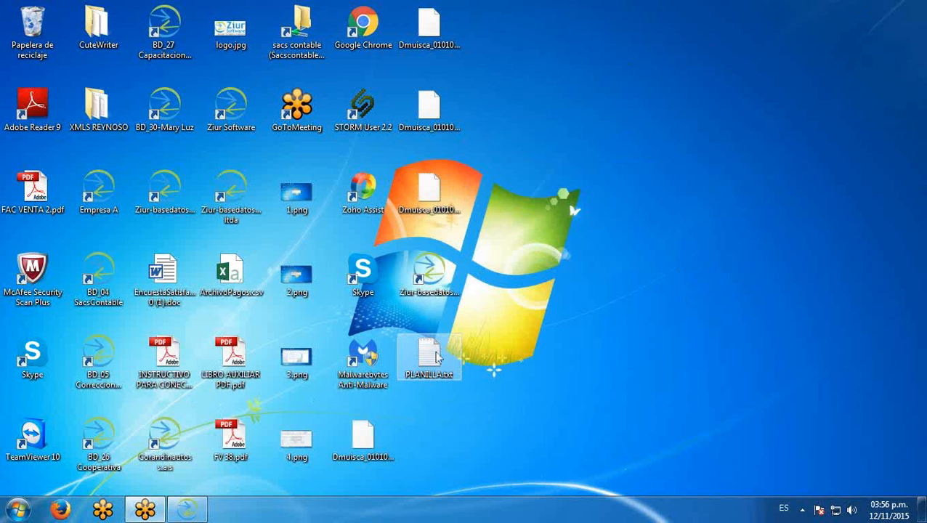
double_click(429, 354)
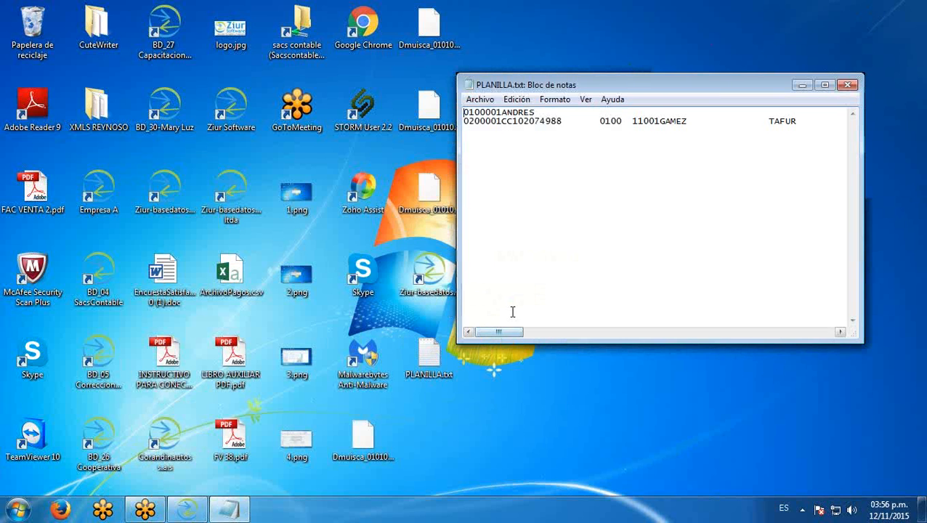
drag(585, 80, 285, 45)
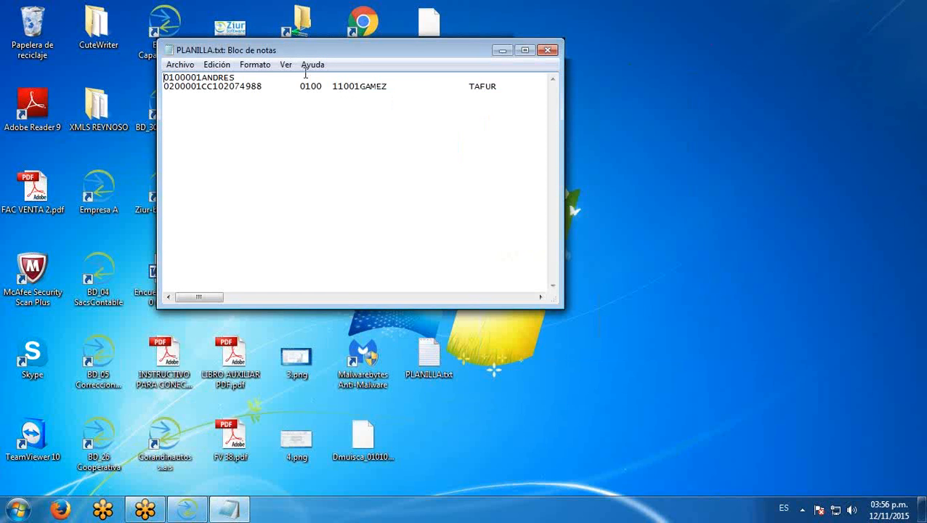
click(518, 50)
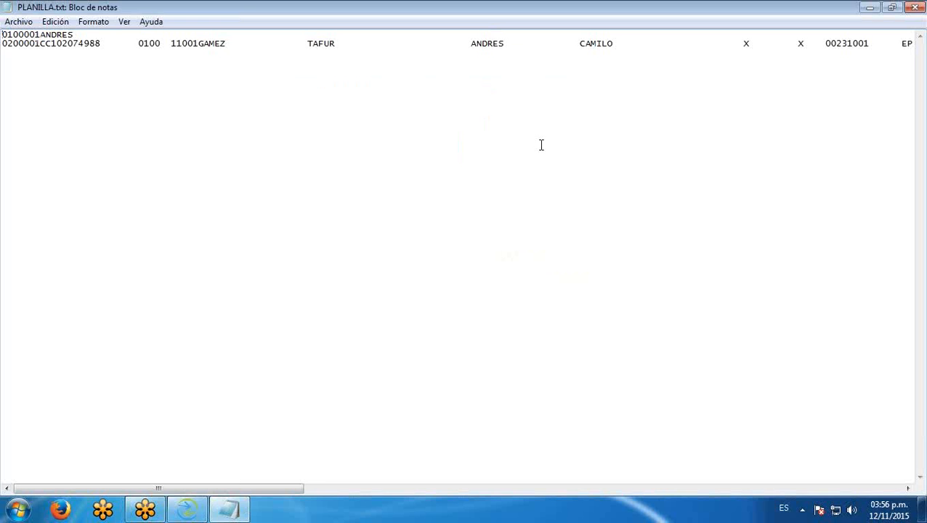
drag(5, 36, 3, 53)
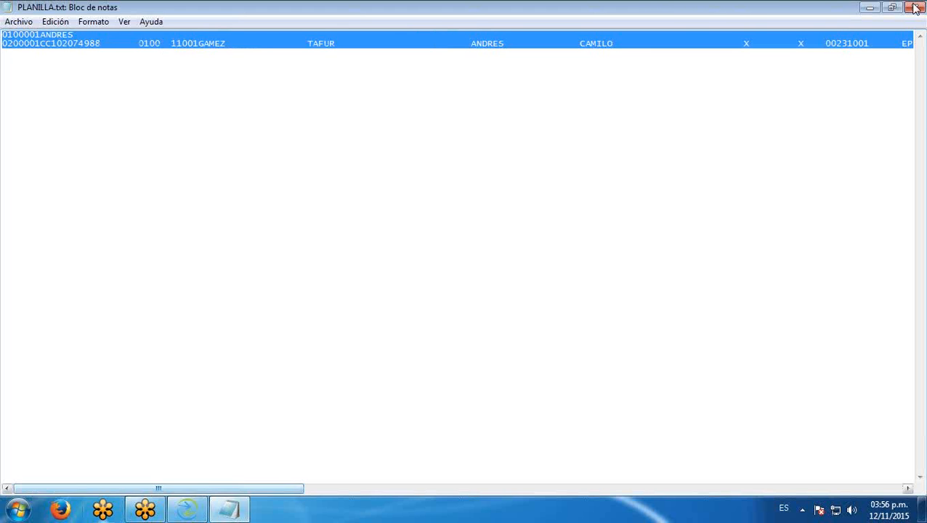
mouse_move(186, 513)
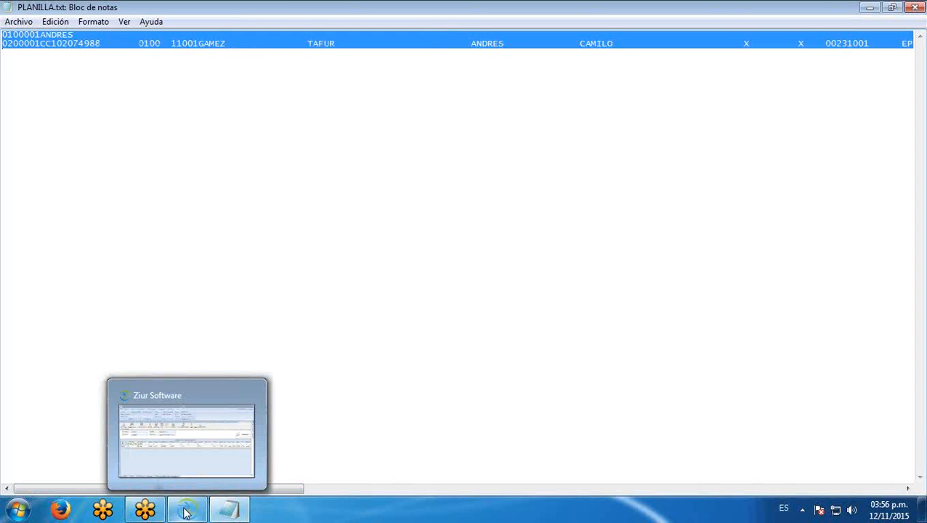
click(186, 513)
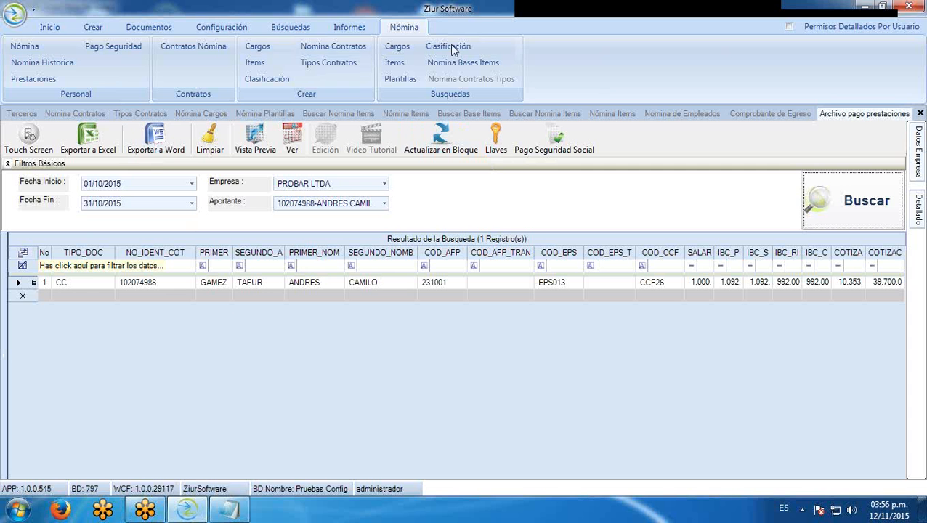
Open the benefits report with company PROBAR LTDA and the employee as third party
click(33, 79)
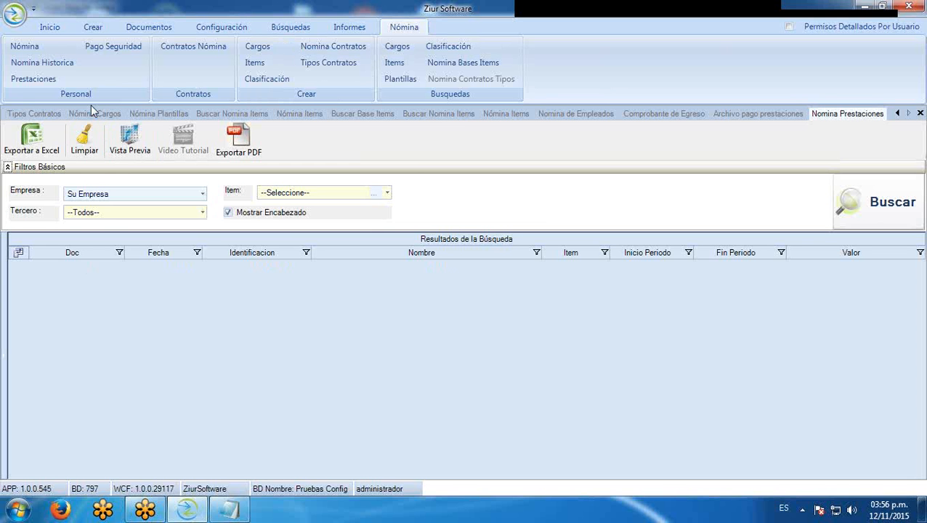
click(202, 193)
click(120, 221)
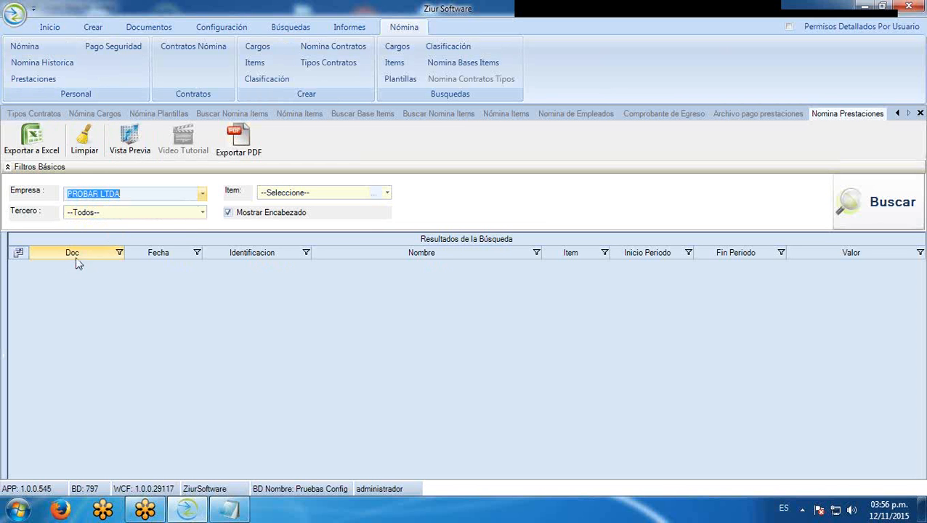
click(202, 217)
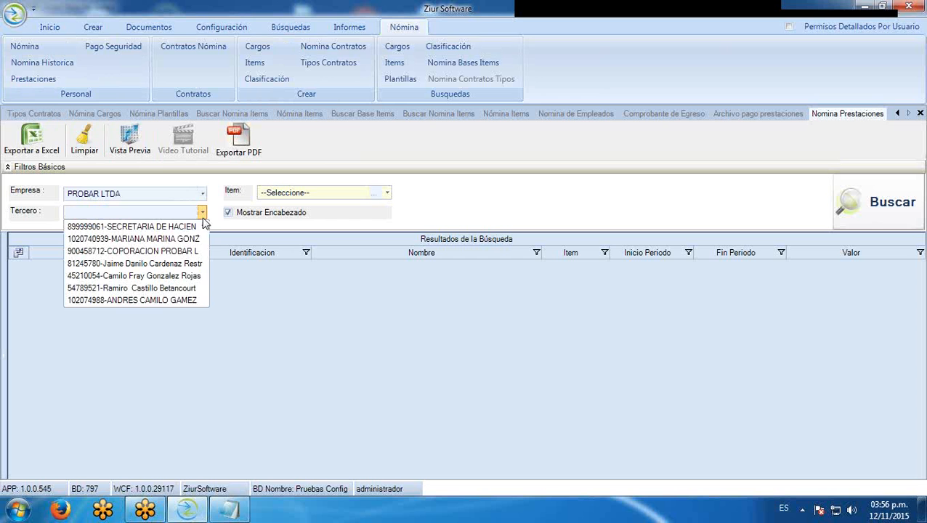
click(171, 301)
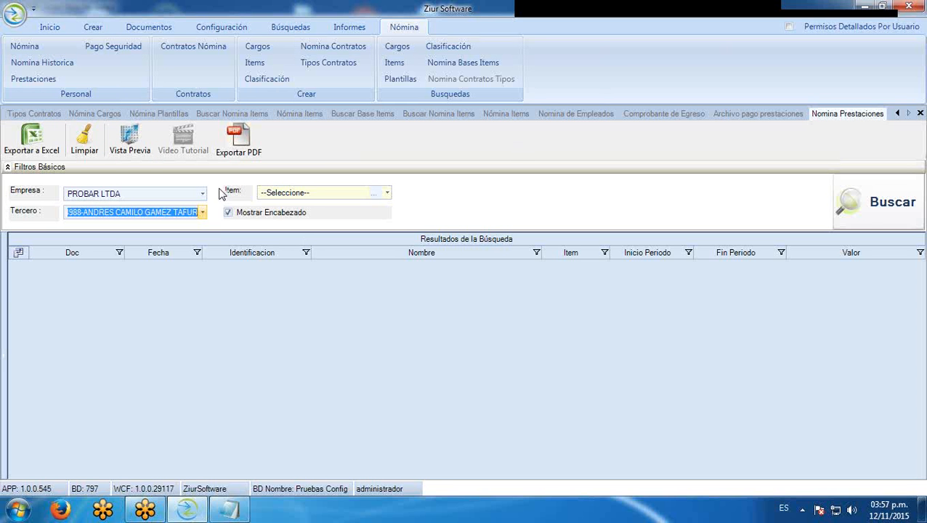
click(387, 195)
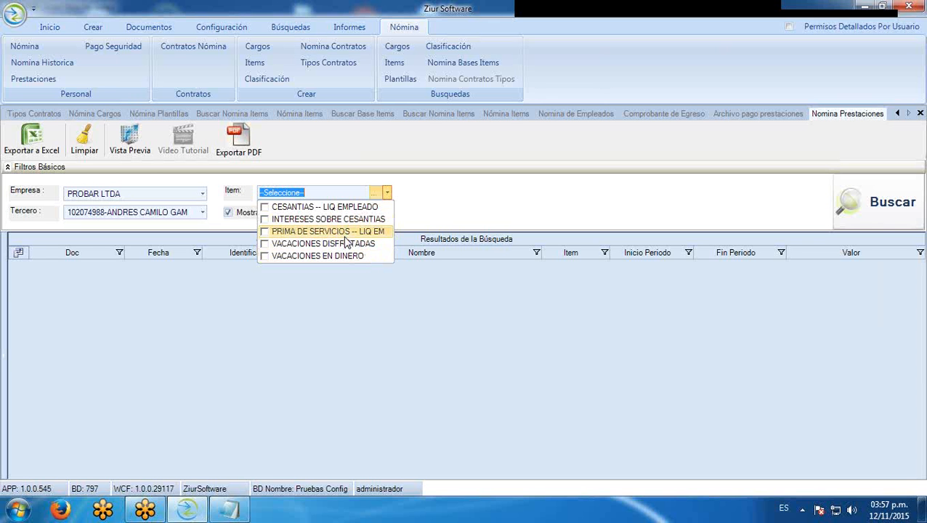
click(376, 197)
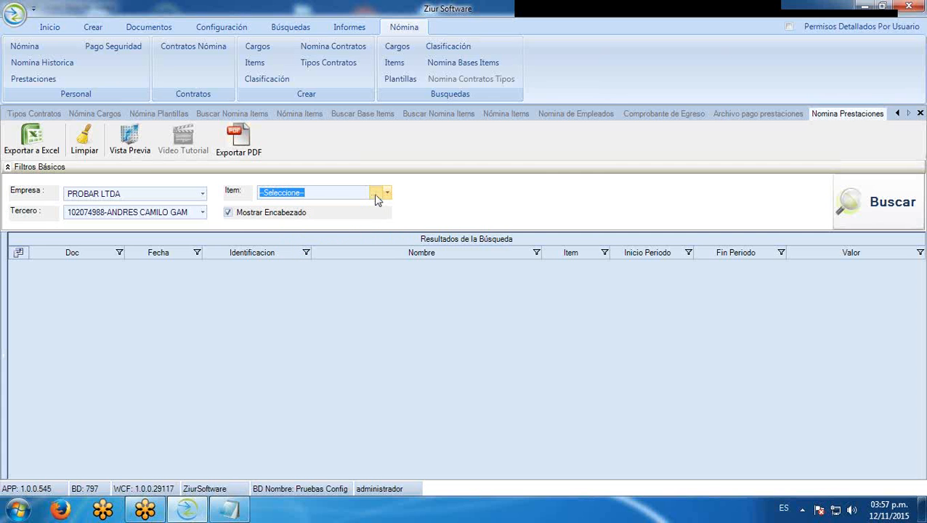
click(386, 197)
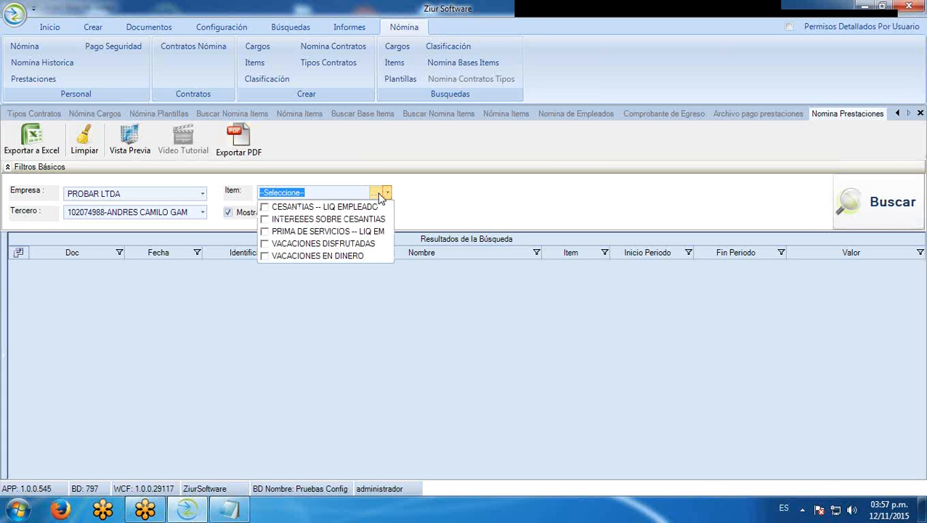
click(379, 194)
click(386, 196)
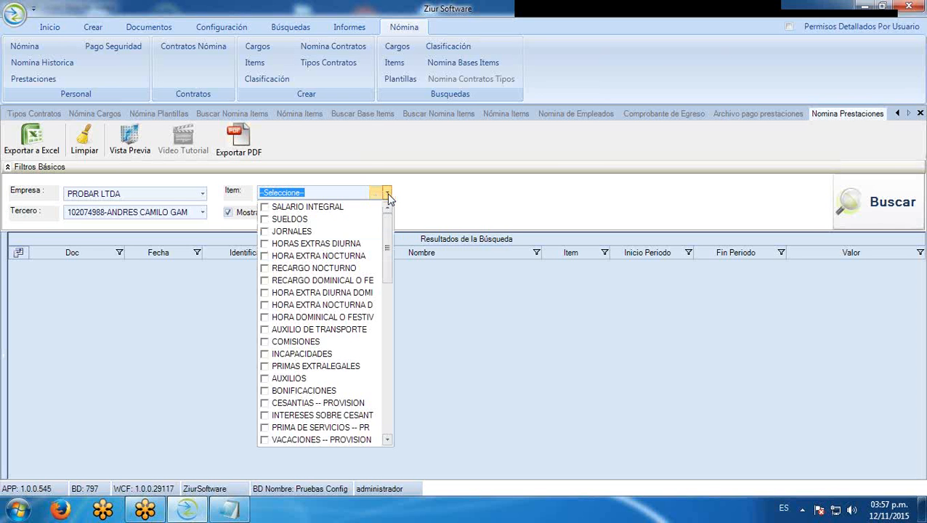
Tick SUELDOS, overtime and surcharge items, AUXILIO DE TRANSPORTE, INCAPACIDADES and LIBRANZAS, then search
click(267, 221)
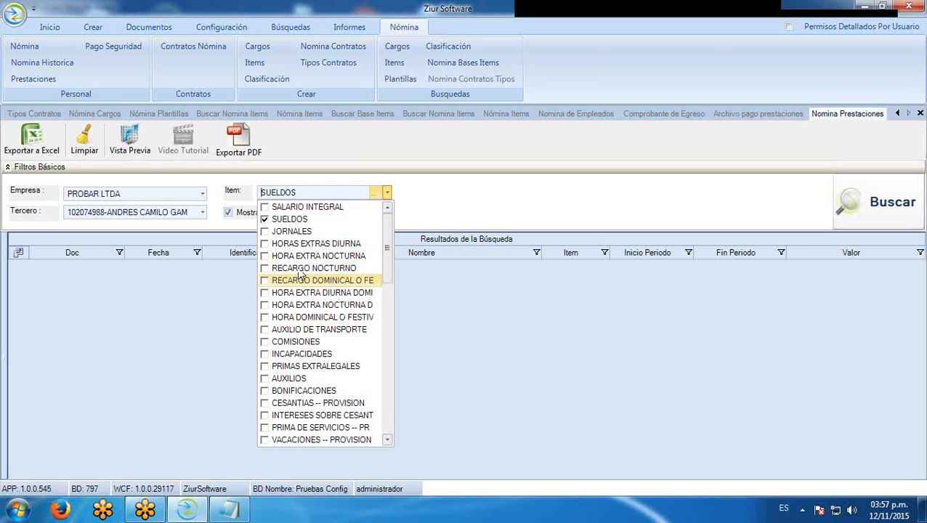
click(266, 245)
click(266, 258)
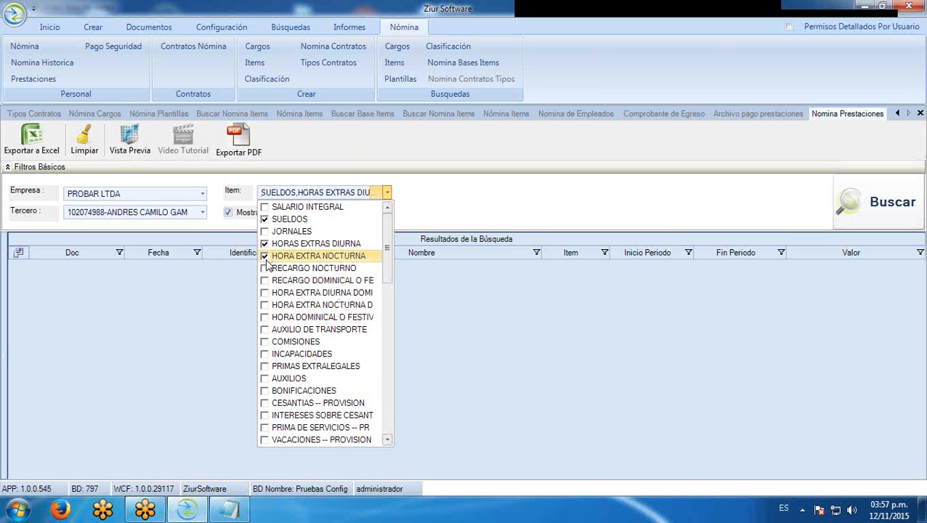
click(266, 269)
click(265, 281)
click(265, 294)
click(265, 306)
click(266, 318)
click(266, 330)
scroll(371, 308, down, 2)
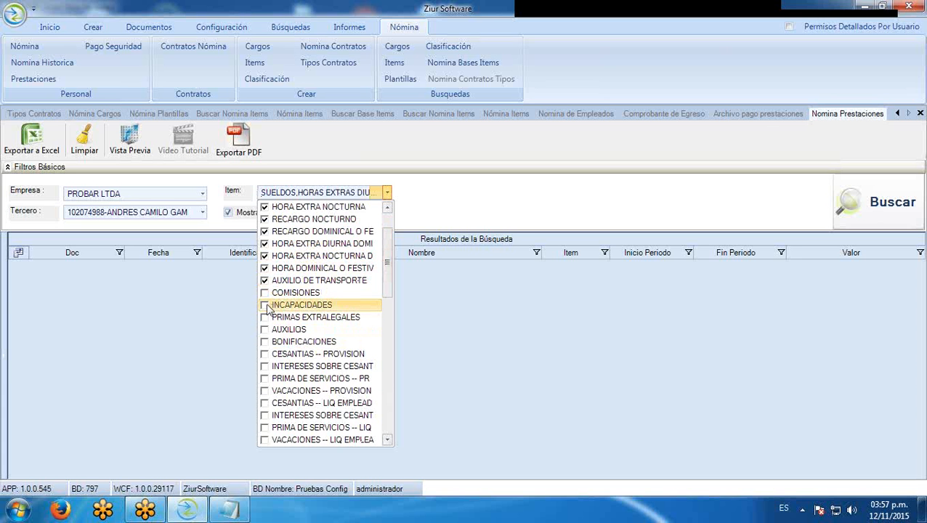
click(265, 305)
scroll(387, 302, down, 3)
drag(390, 308, 384, 429)
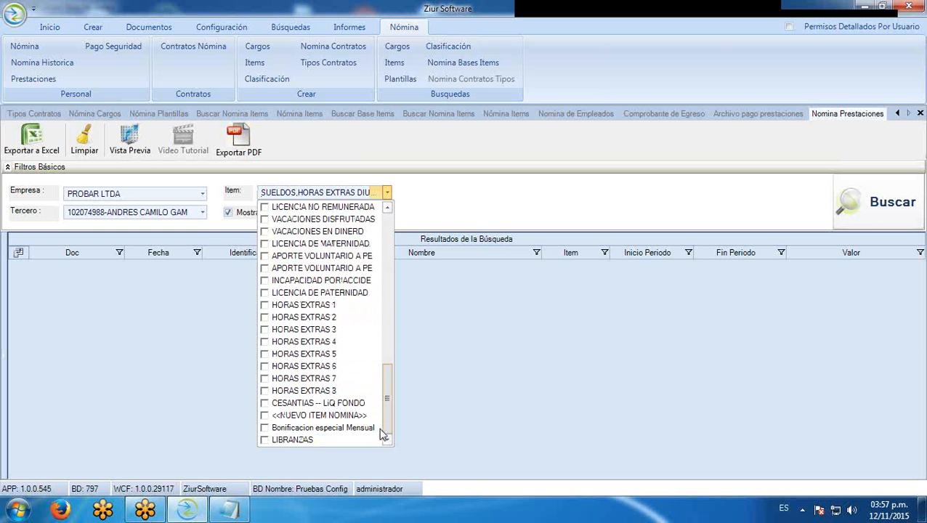
click(265, 439)
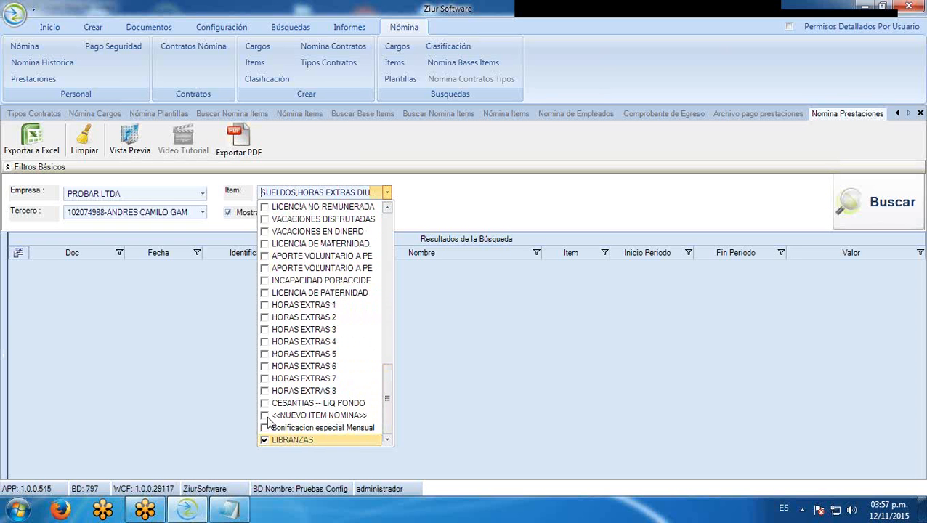
click(849, 204)
click(850, 204)
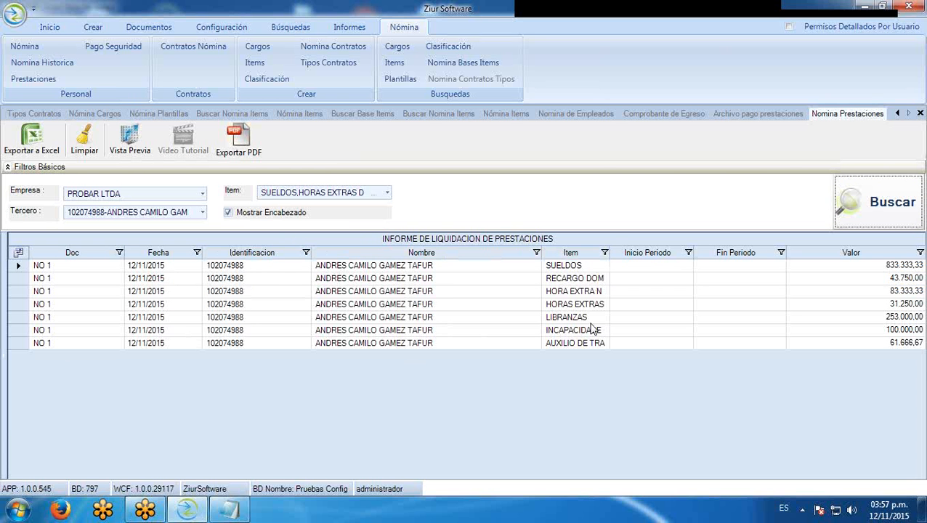
Widen the Item column and narrow the Valor column in the report grid
drag(610, 252, 631, 259)
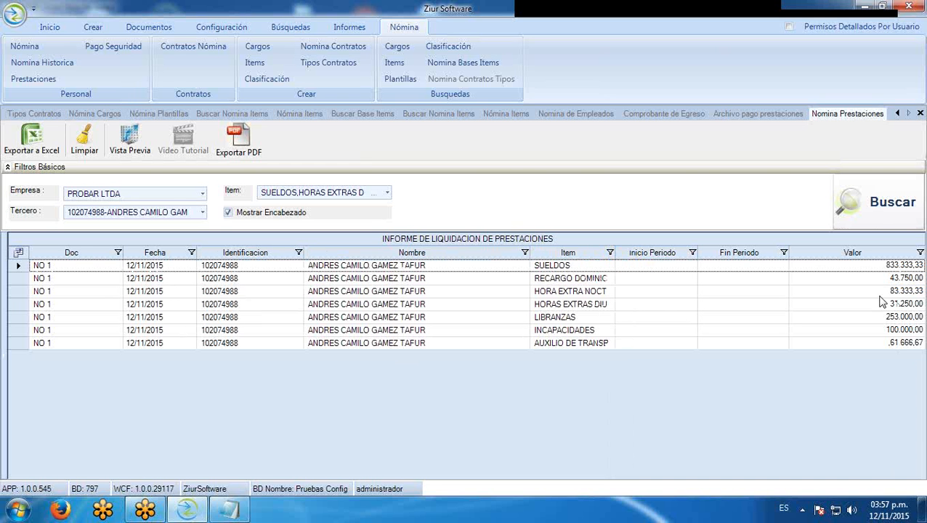
drag(923, 252, 874, 275)
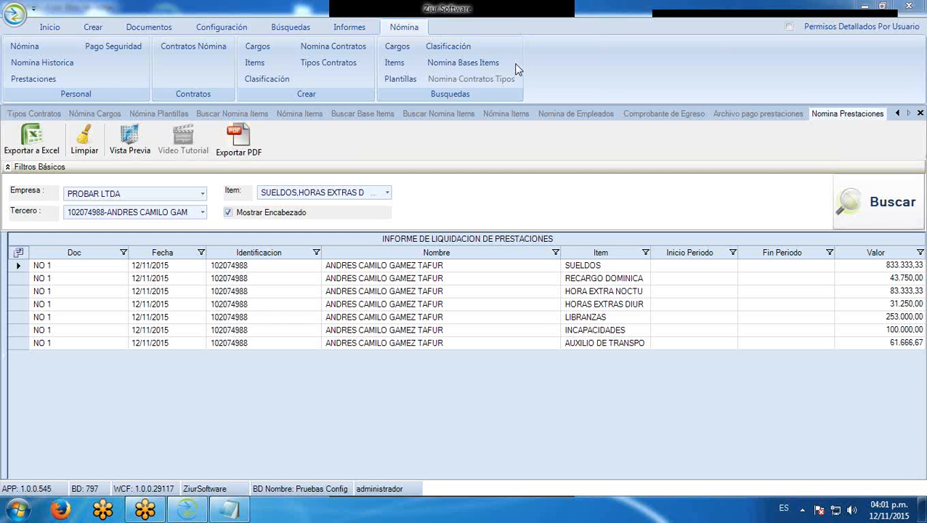
Go to the employee contracts search and start a Liquidar Nómina settlement
click(101, 116)
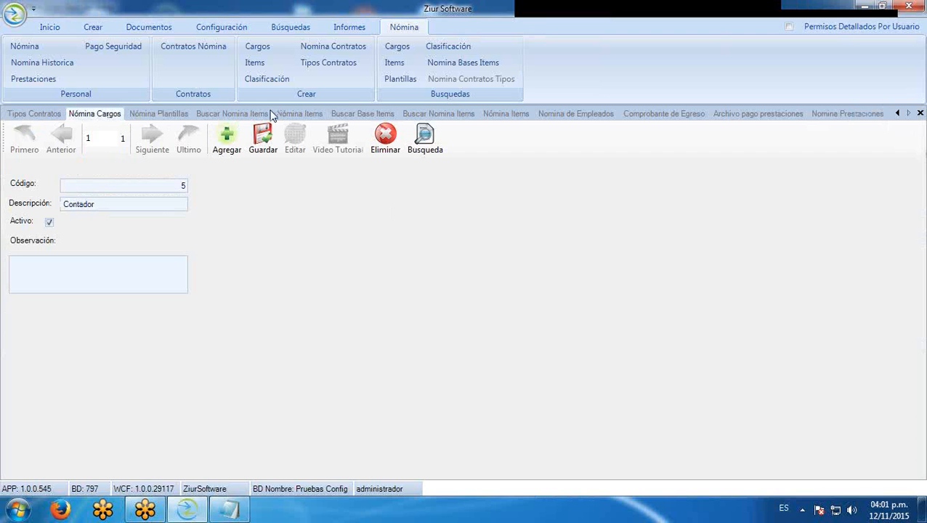
click(48, 116)
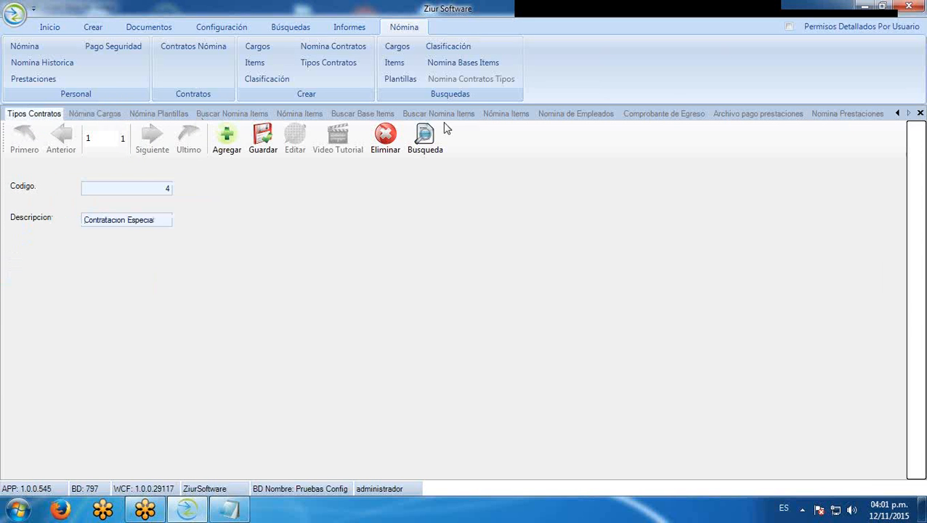
click(898, 114)
click(897, 114)
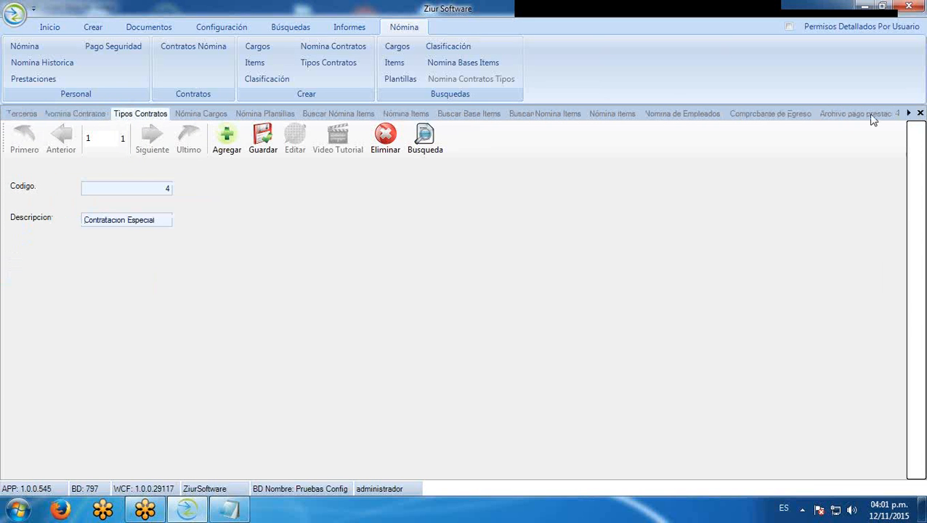
click(85, 115)
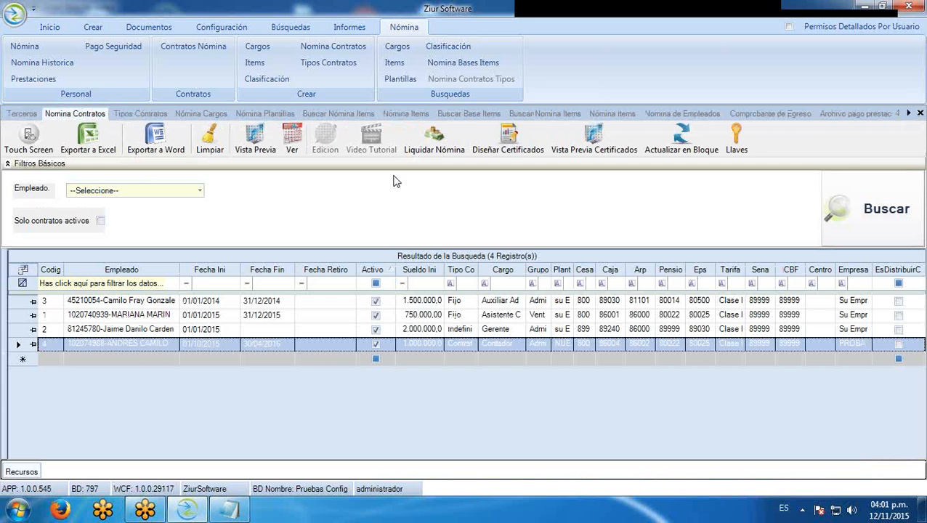
click(433, 137)
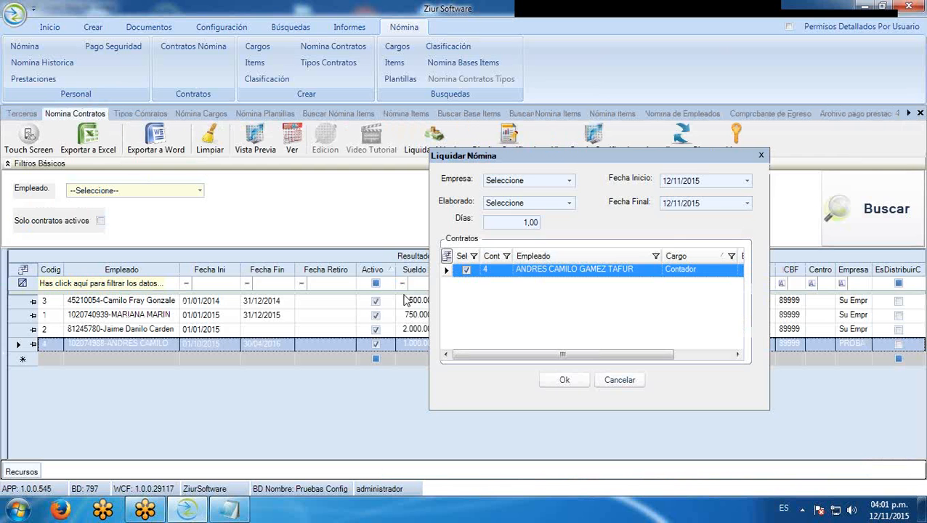
Set period 01/11/2015–15/11/2015, company PROBAR LTDA and the employee as preparer, then confirm
click(667, 181)
text(01)
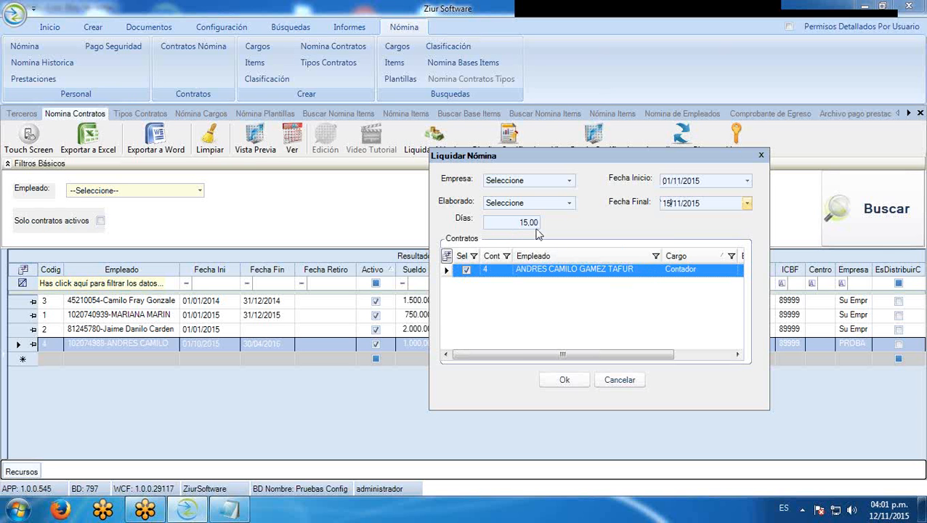
click(563, 379)
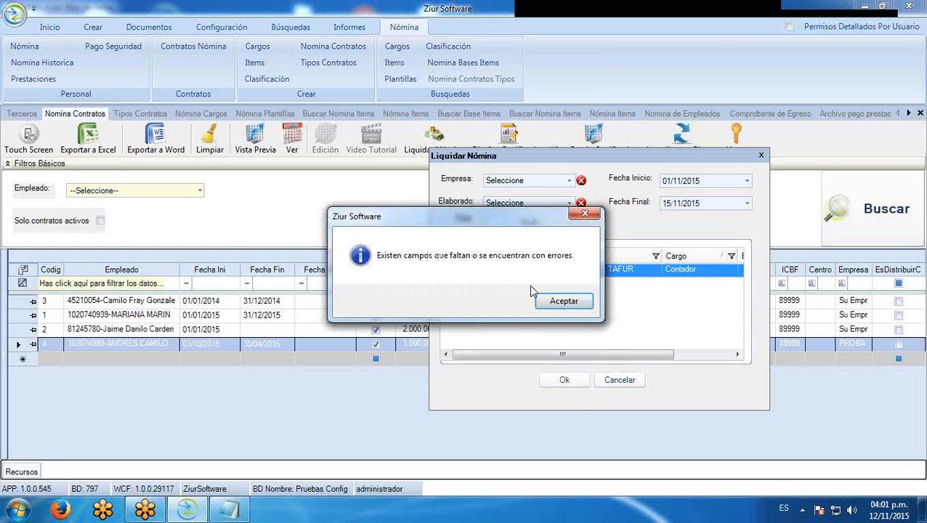
click(561, 302)
click(569, 181)
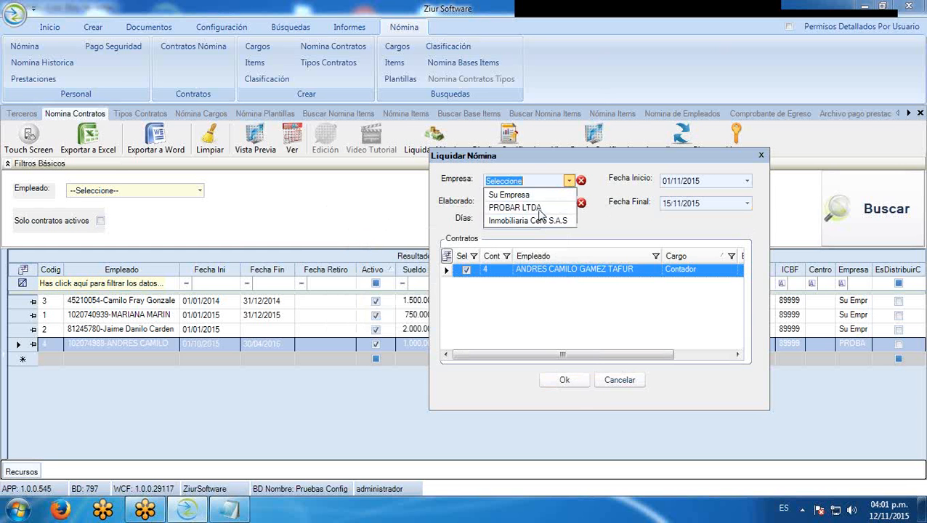
click(538, 211)
click(569, 203)
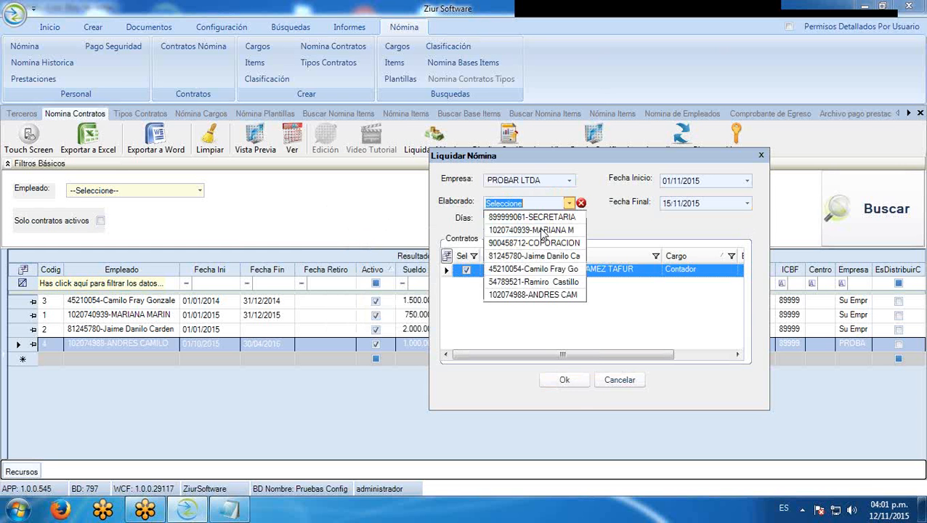
click(534, 296)
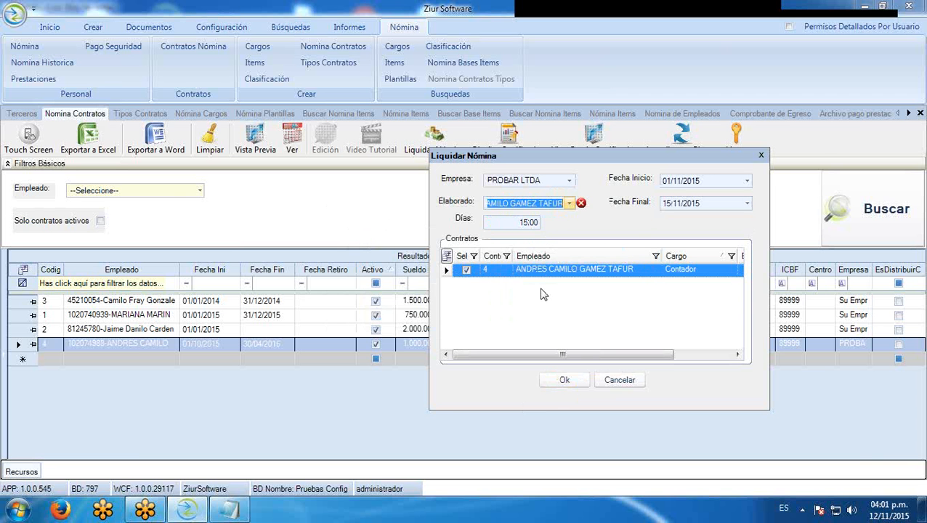
click(583, 377)
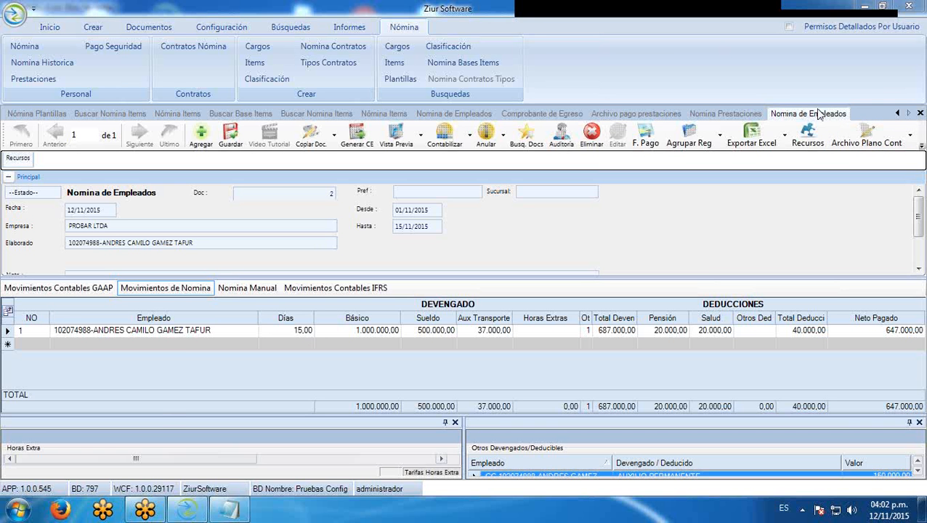
Open the salary day breakdown for the November payroll row
click(285, 332)
Add a 2-day LICENCIA NO REMUNERADA line with base value 0 to the salary breakdown
click(306, 369)
text(2)
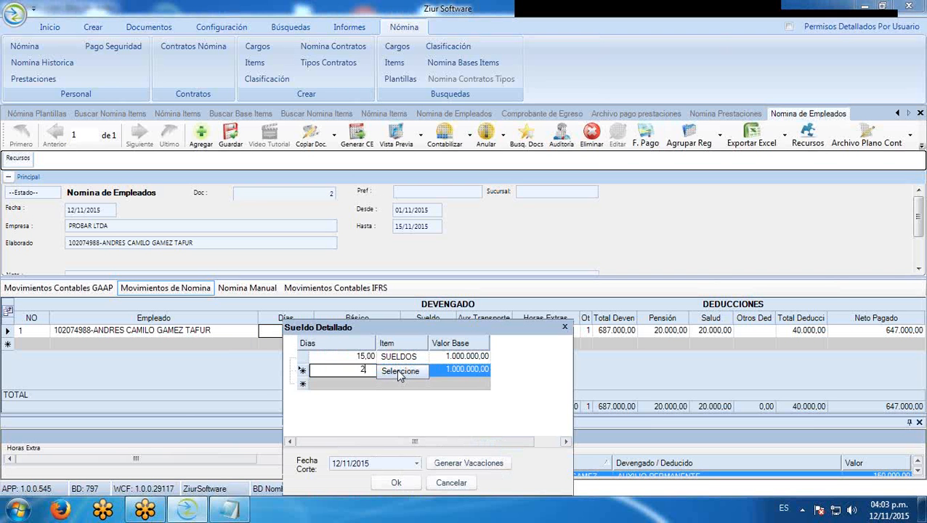
key(Up)
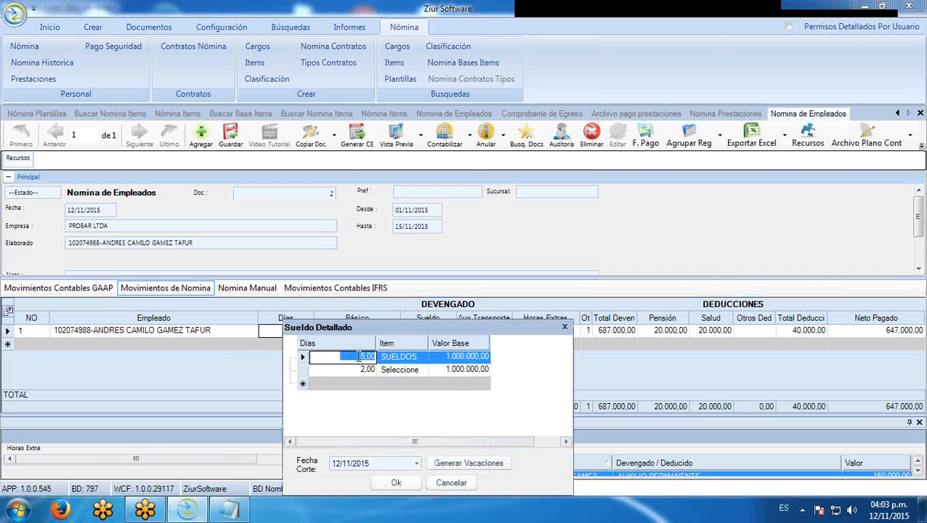
text(10)
click(424, 371)
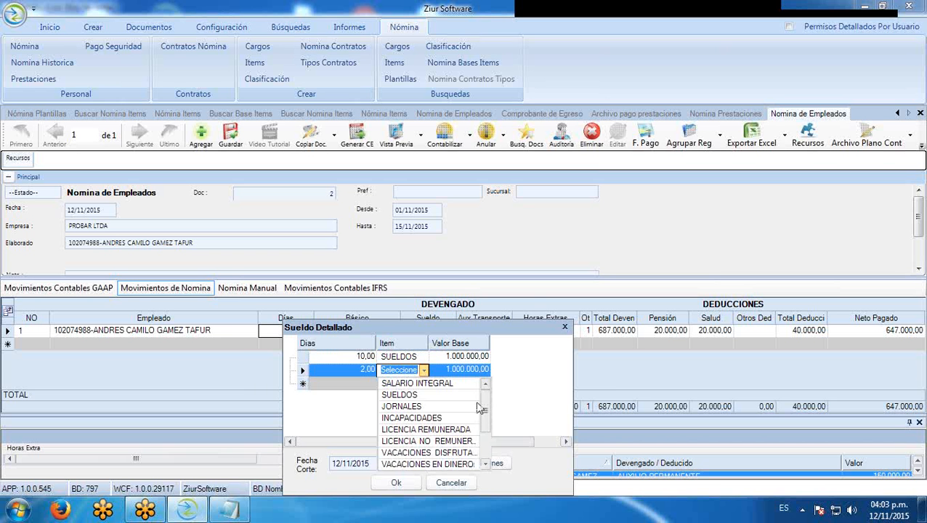
click(459, 443)
key(Tab)
text(0)
click(393, 482)
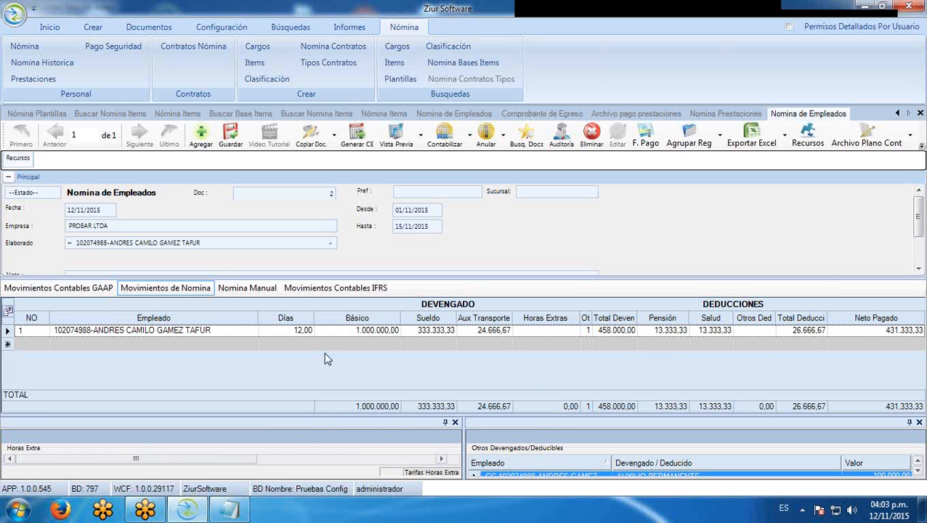
Change the SUELDOS line to 13 days, apply it, and recheck the breakdown
click(288, 330)
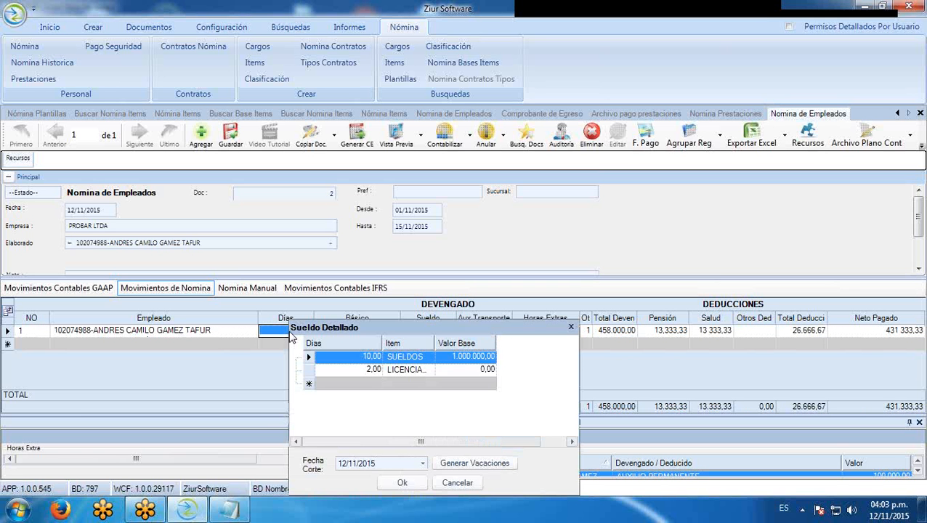
click(375, 357)
click(377, 356)
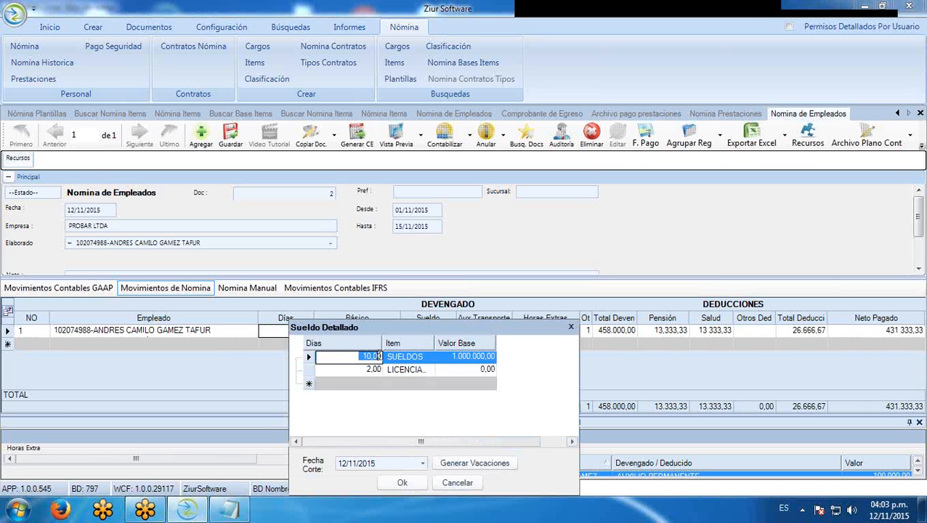
text(13)
click(356, 370)
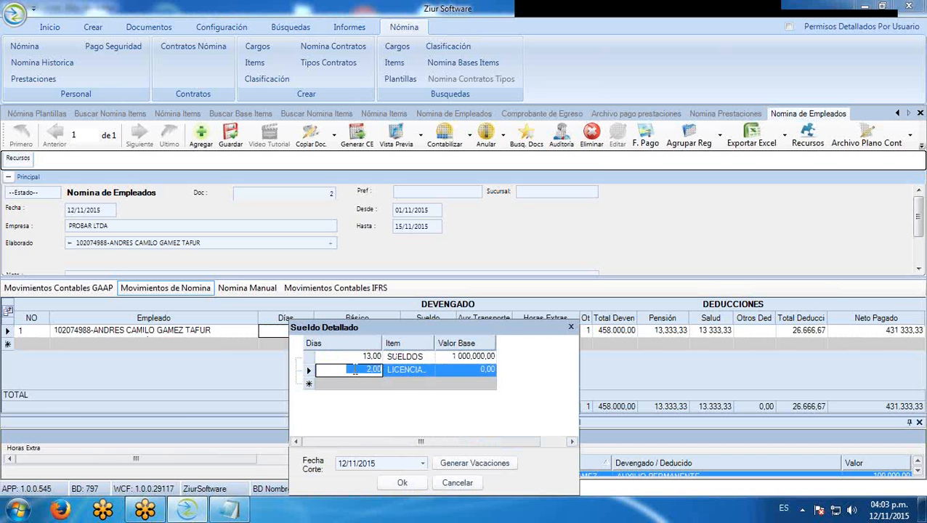
click(402, 482)
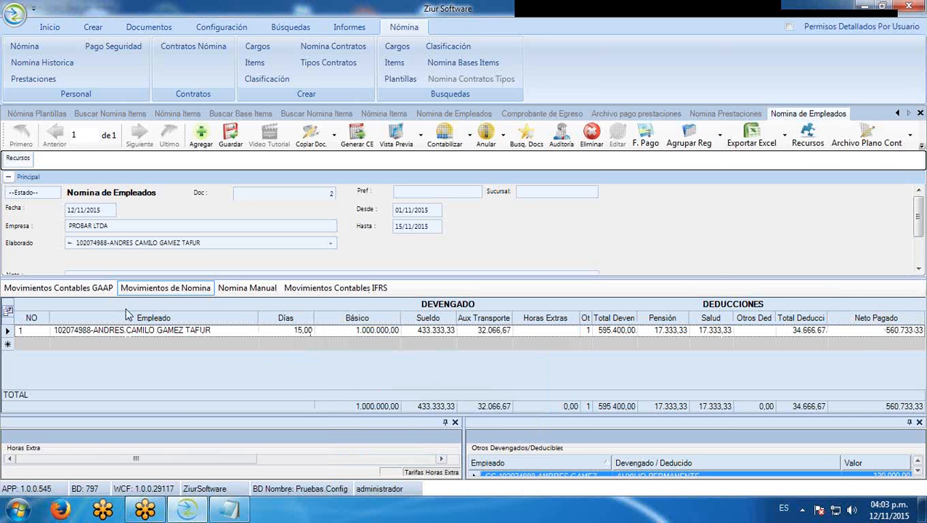
double_click(288, 332)
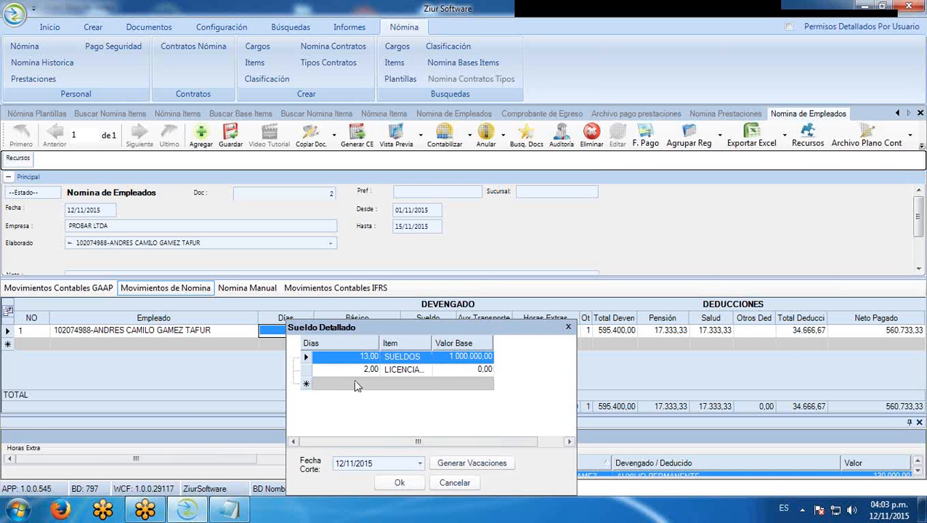
click(400, 484)
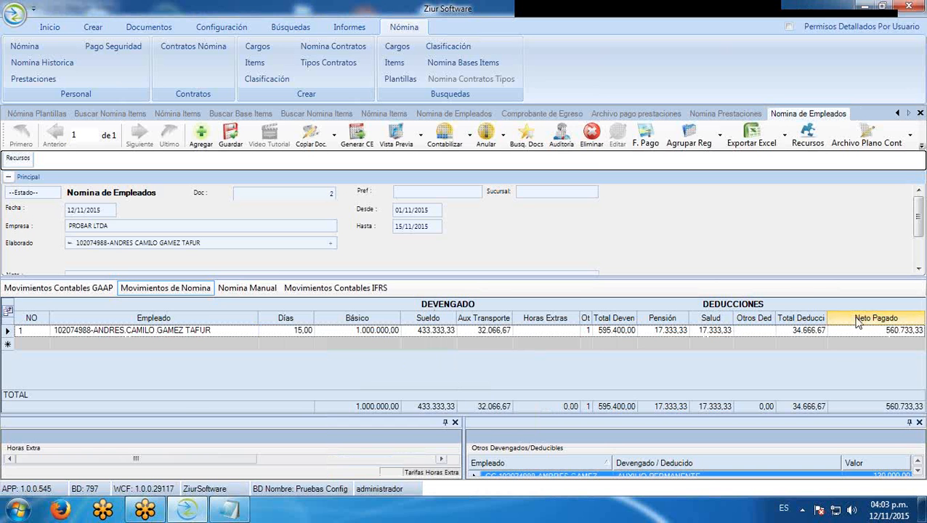
click(223, 289)
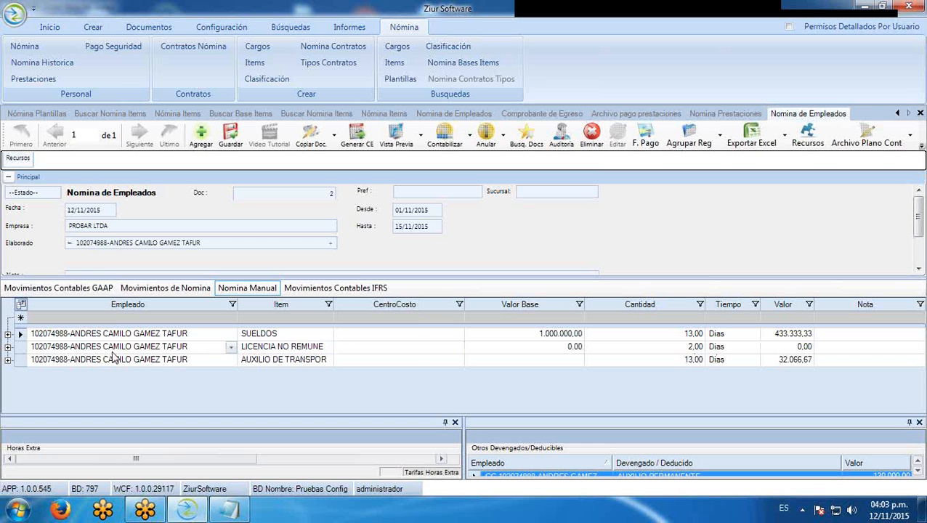
click(20, 347)
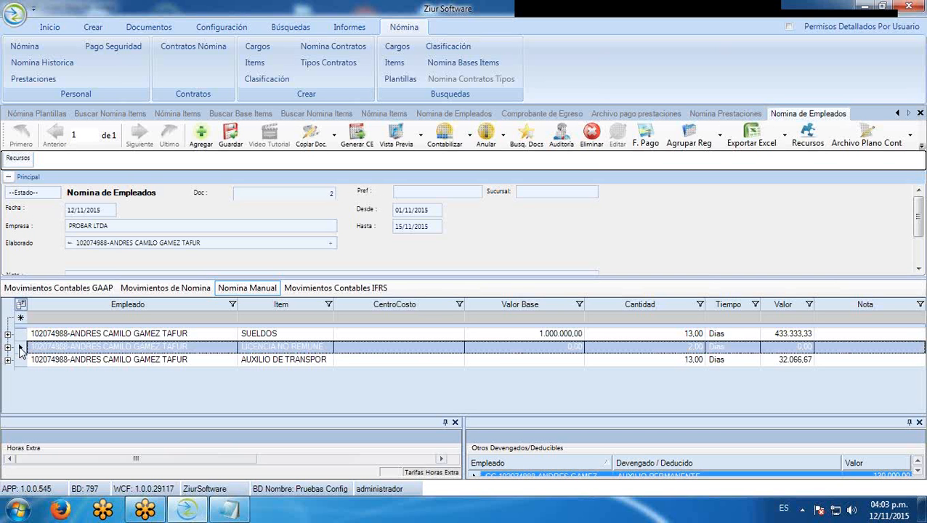
click(20, 335)
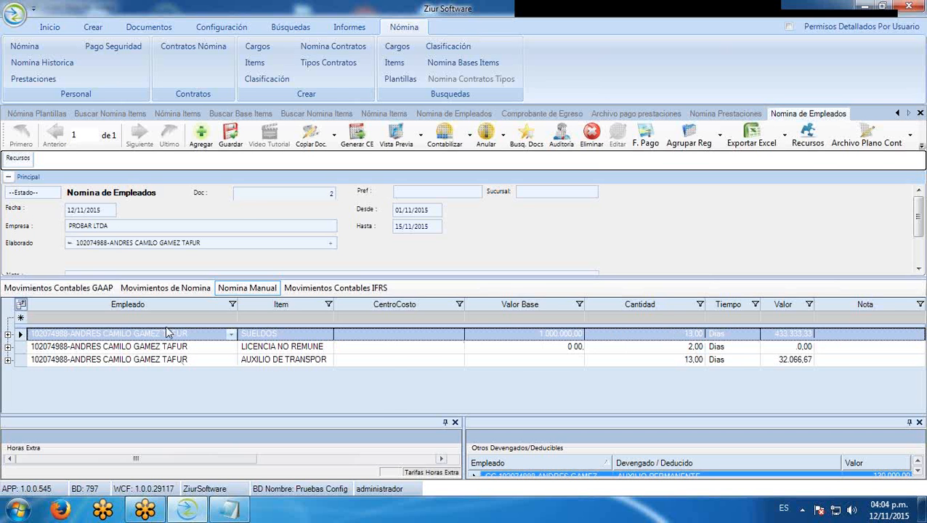
click(165, 288)
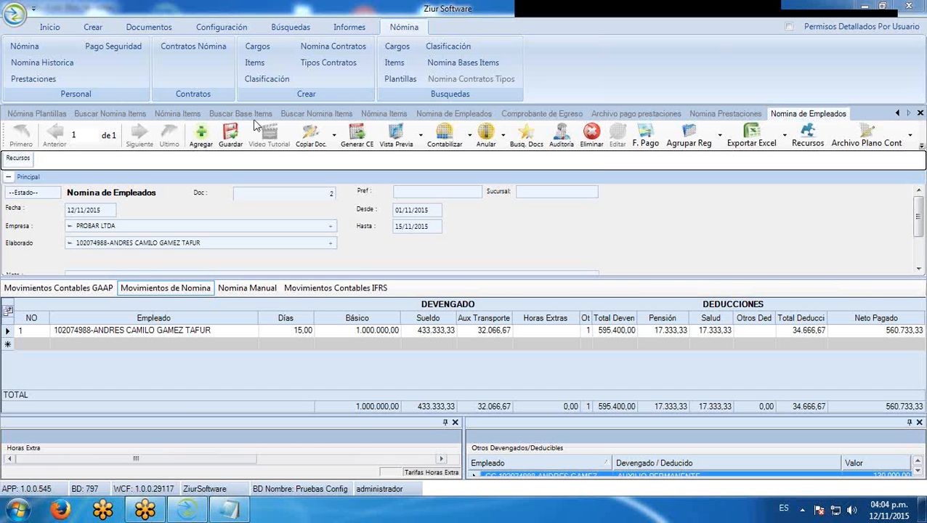
click(64, 116)
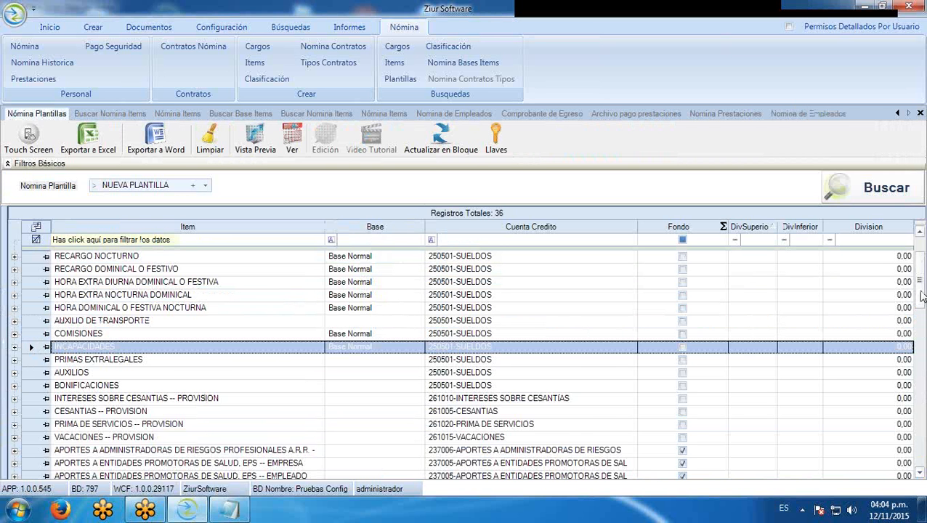
Scroll through the Nómina Plantillas items, then switch to the Buscar Nomina Items results
scroll(514, 353, down, 6)
scroll(514, 352, up, 7)
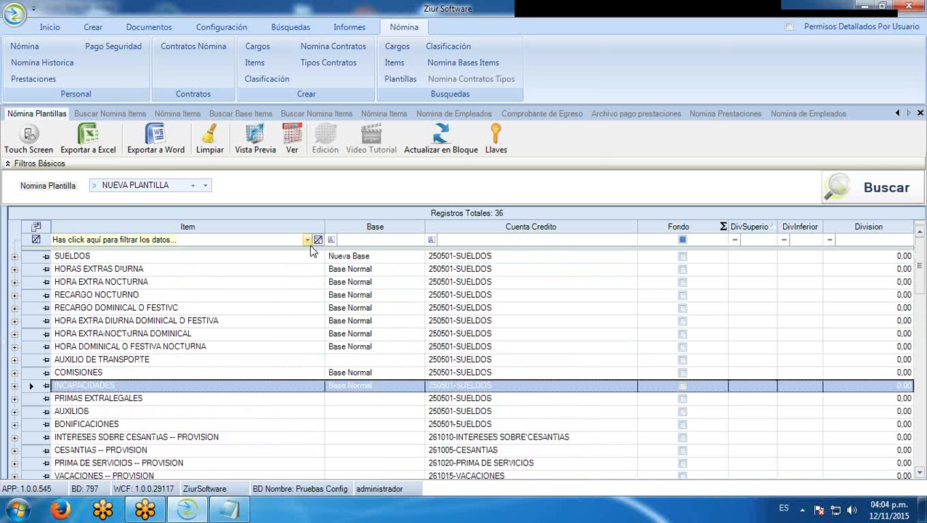
scroll(310, 294, down, 4)
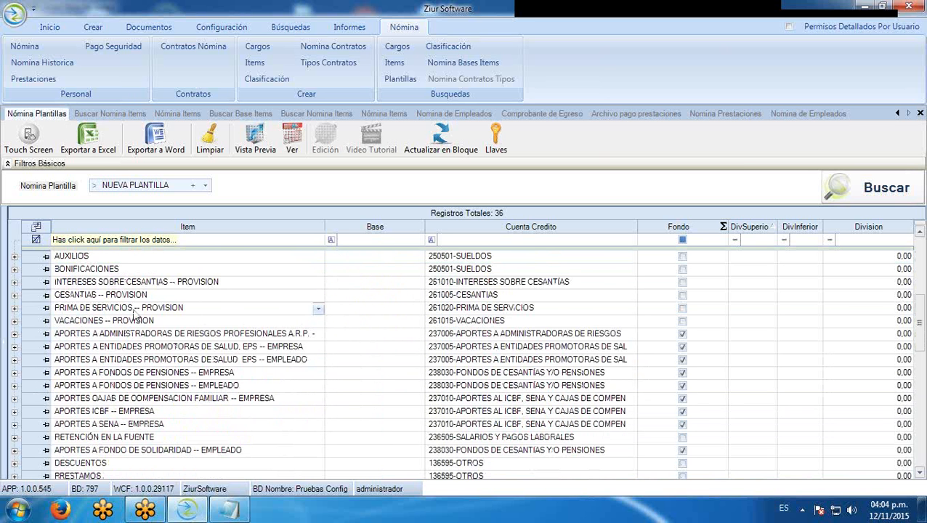
scroll(138, 345, down, 5)
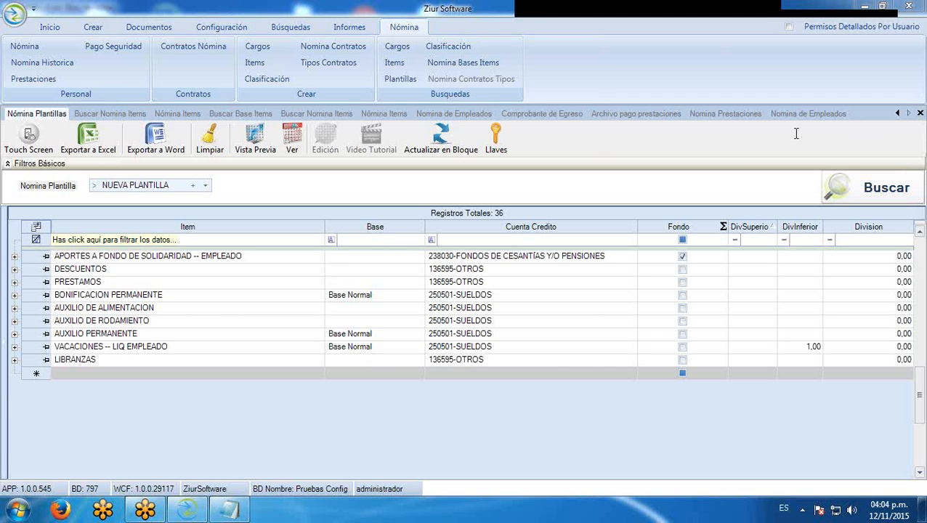
click(111, 113)
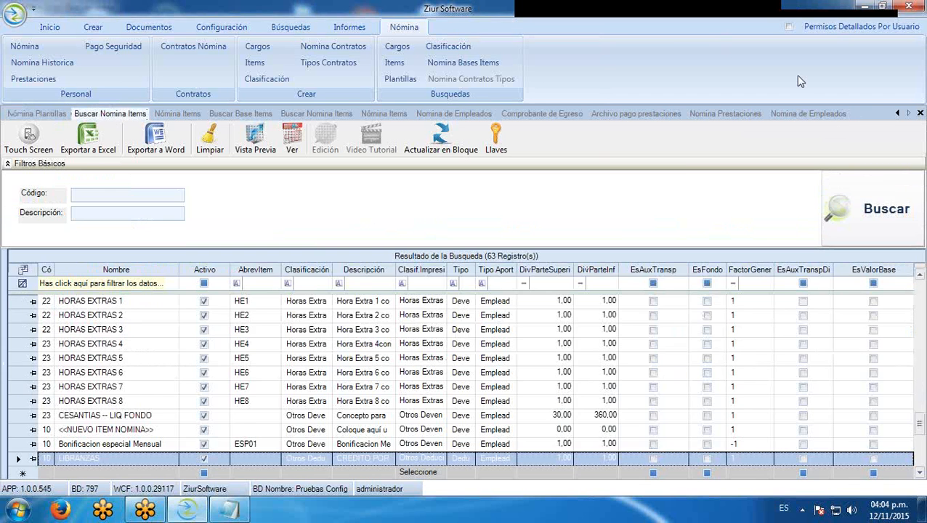